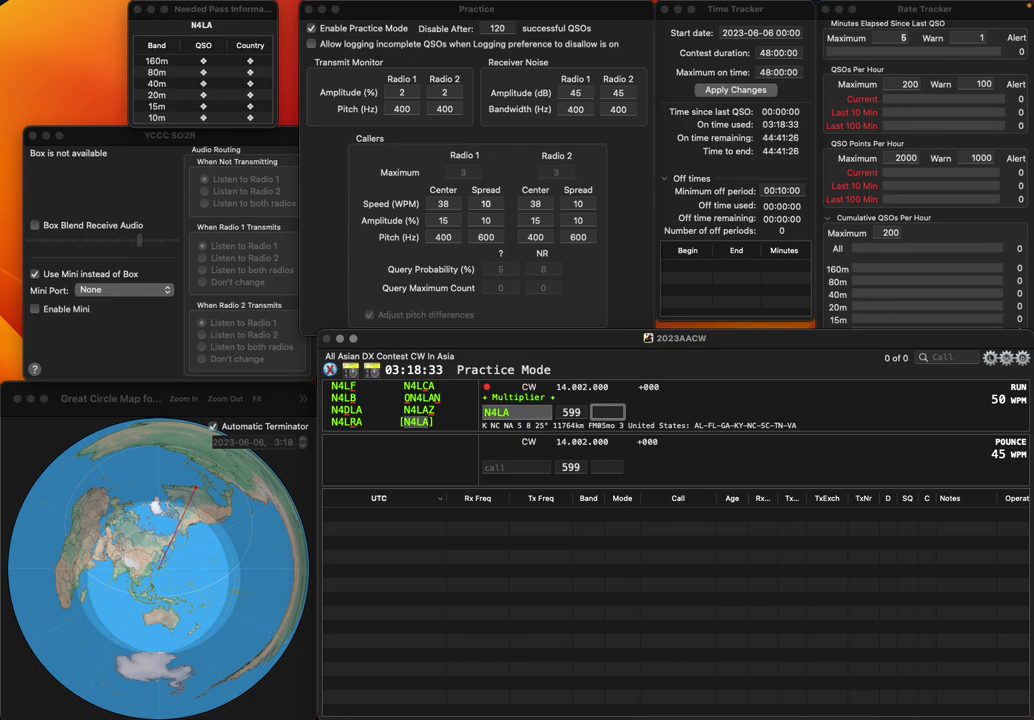
pyautogui.press('Left')
pyautogui.press('BackSpace')
pyautogui.write('H')
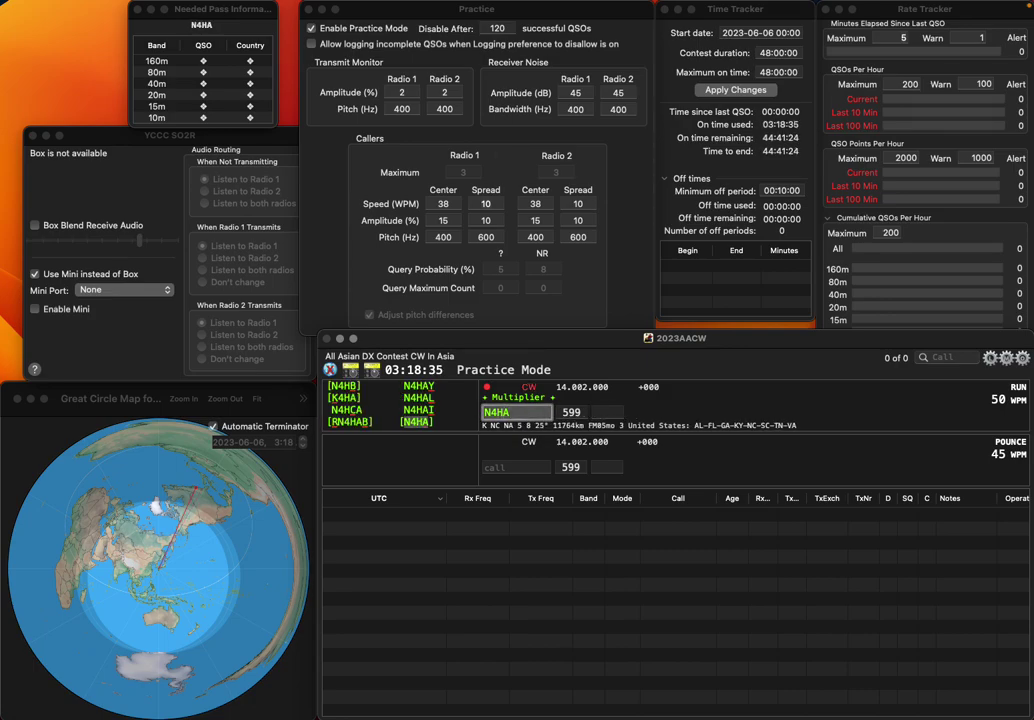
pyautogui.press('Tab')
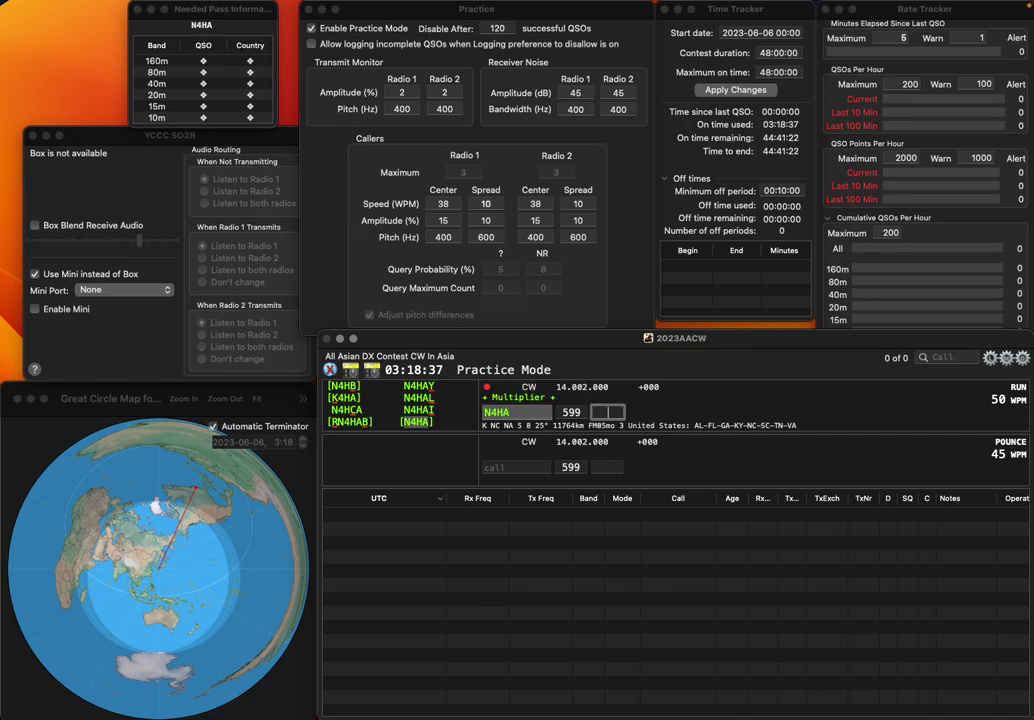
pyautogui.write('25')
pyautogui.press('Return')
pyautogui.write('KM4JH')
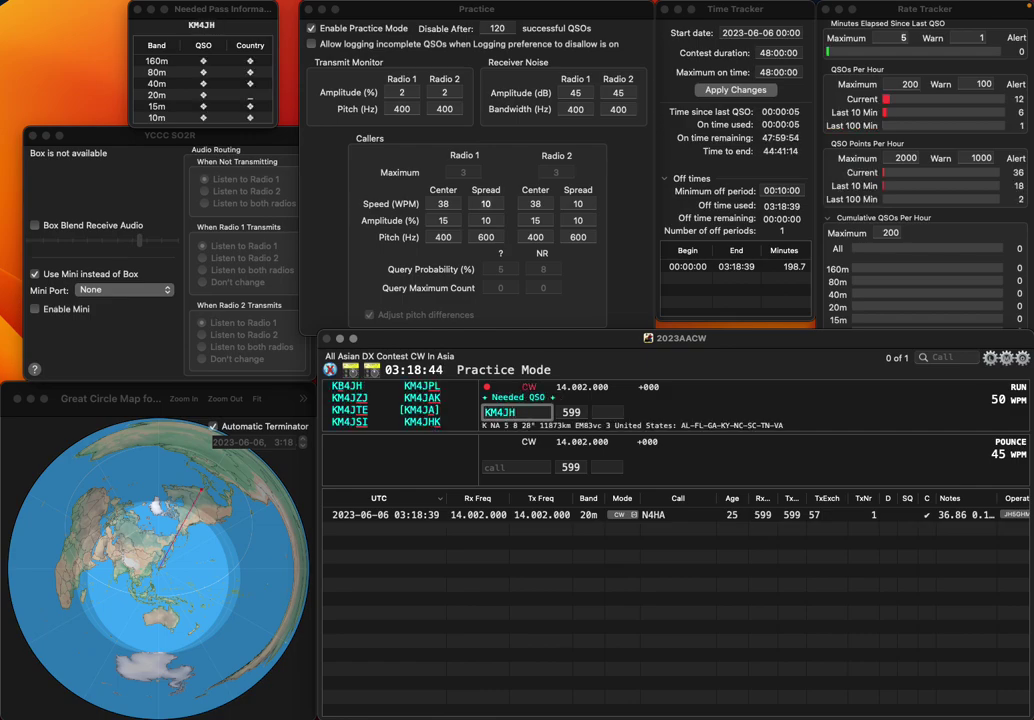
pyautogui.write('K')
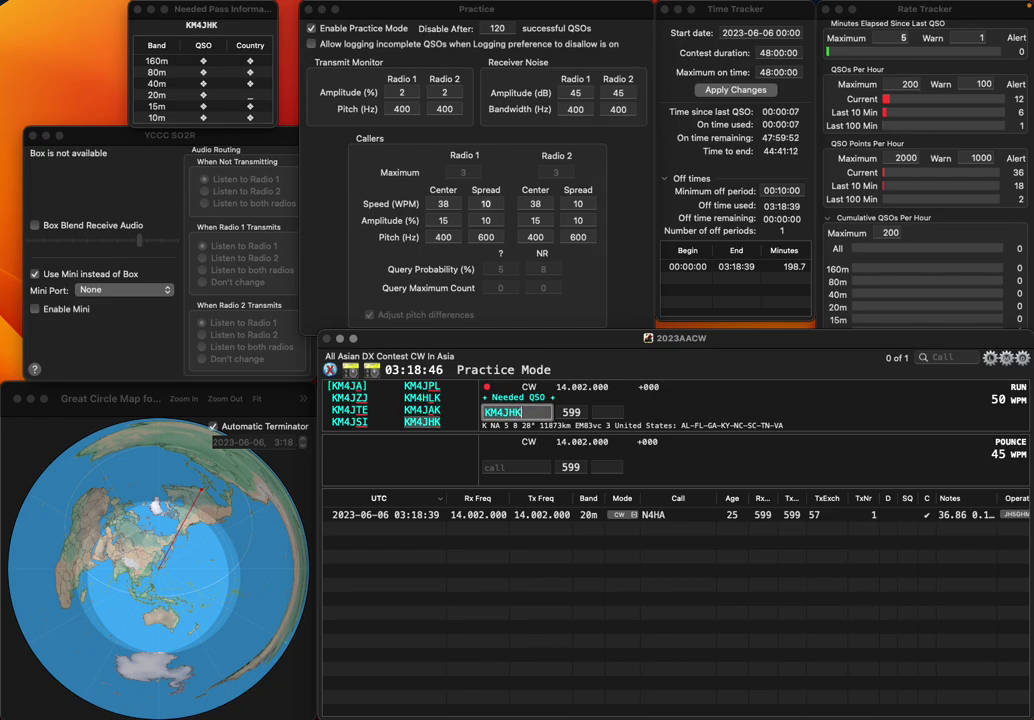
pyautogui.press('Return')
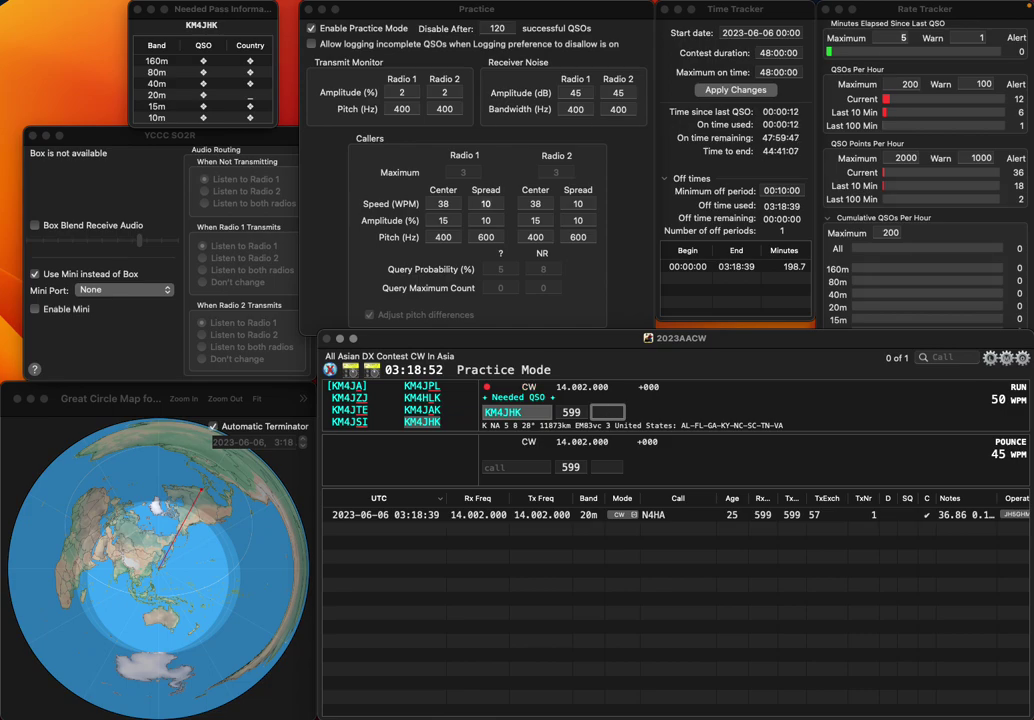
pyautogui.write('5')
pyautogui.press('Return')
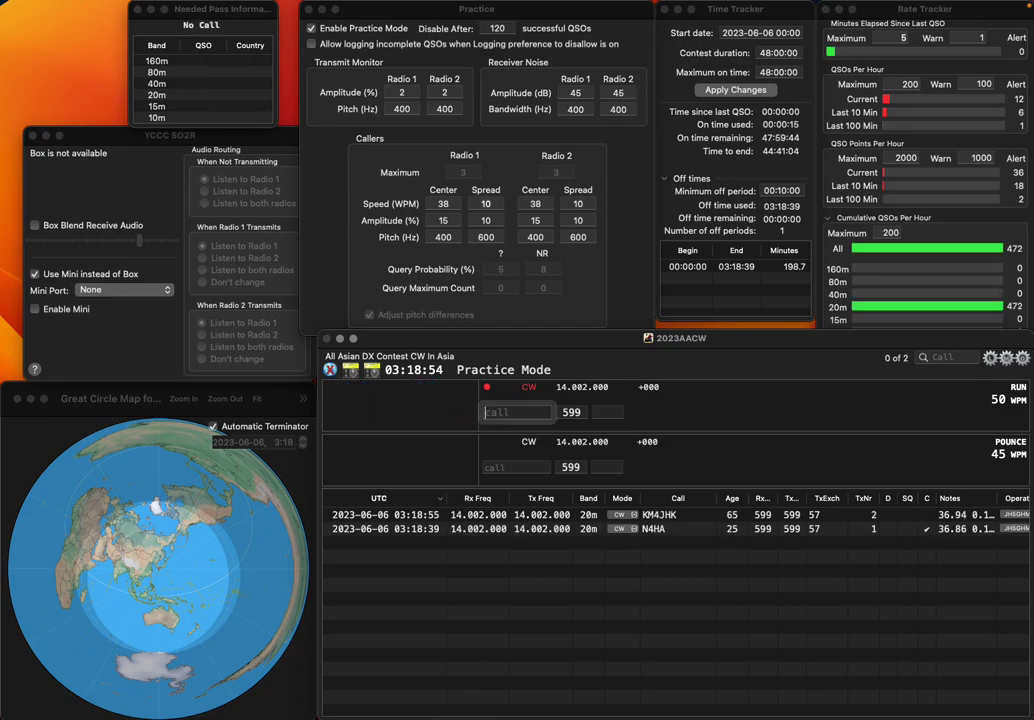
pyautogui.write('R3TL')
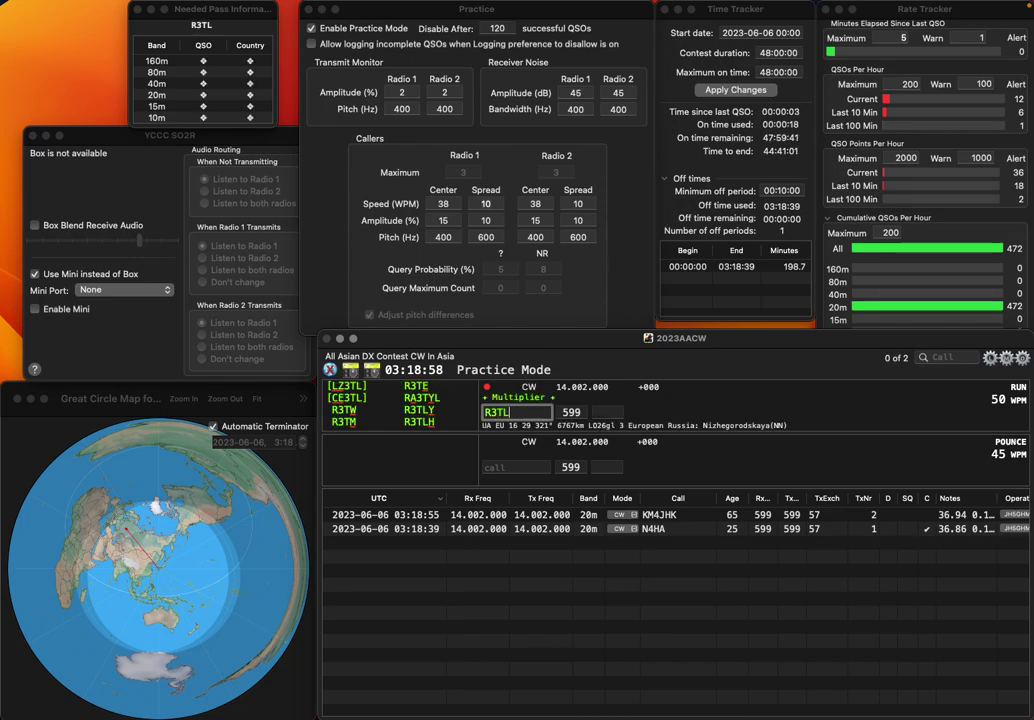
pyautogui.press('BackSpace')
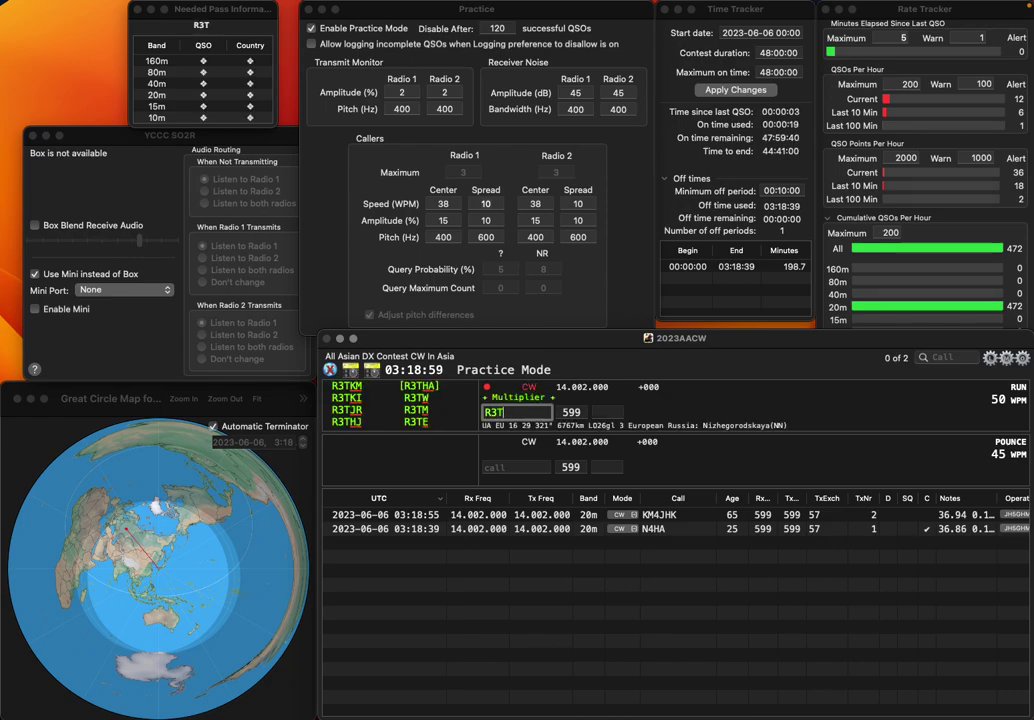
pyautogui.write('LY')
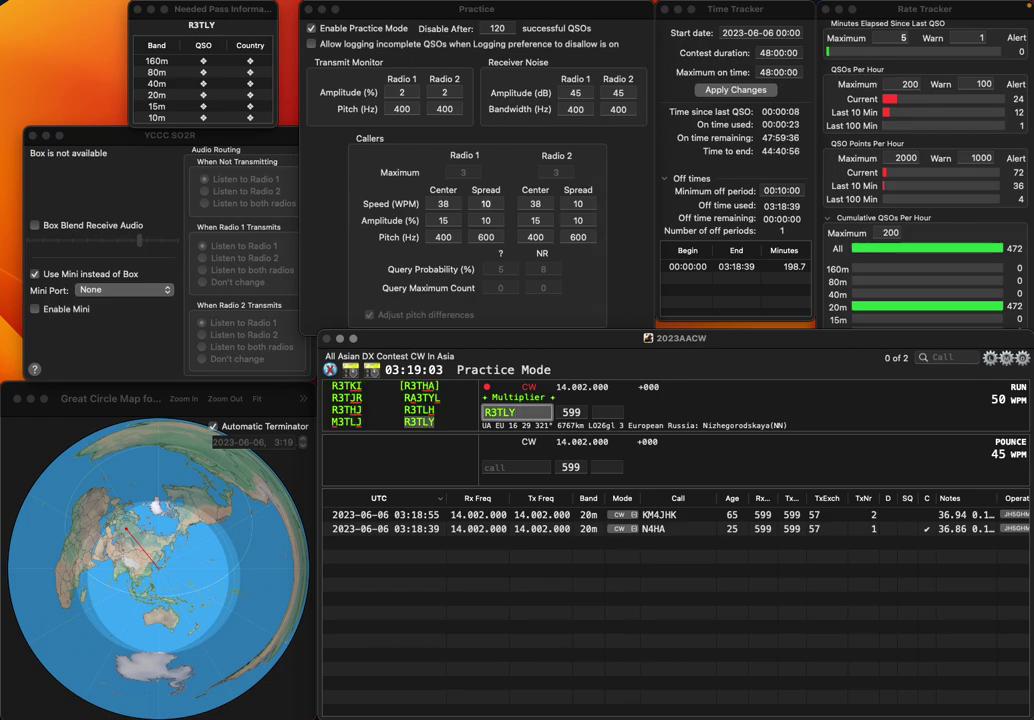
pyautogui.press('space')
pyautogui.write('58')
pyautogui.press('Return')
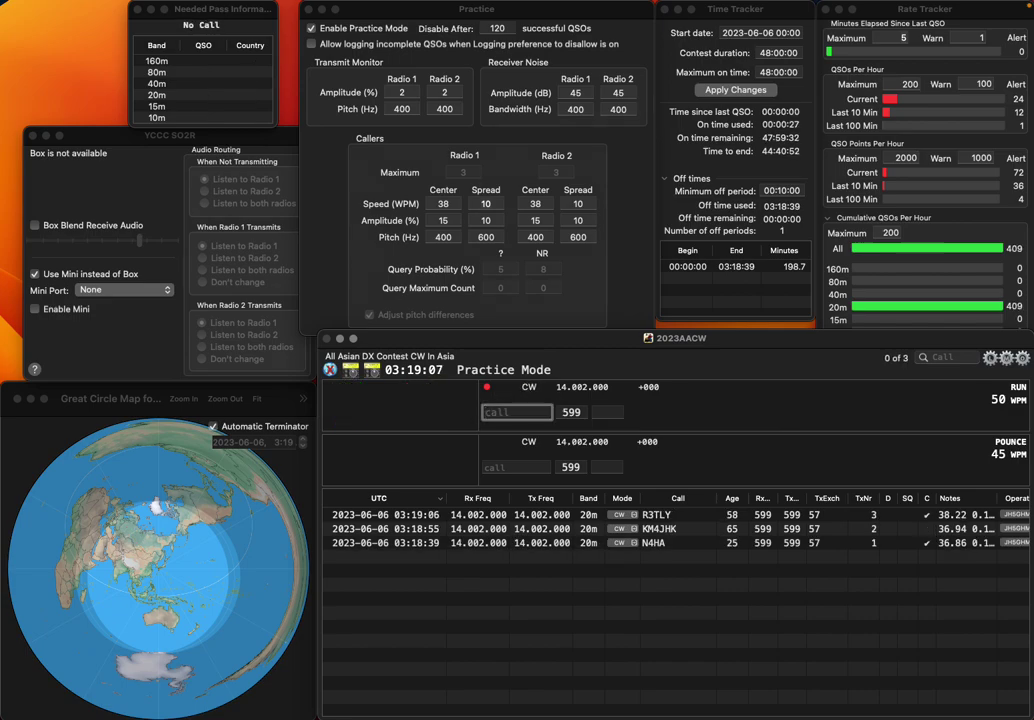
pyautogui.write('W1VT')
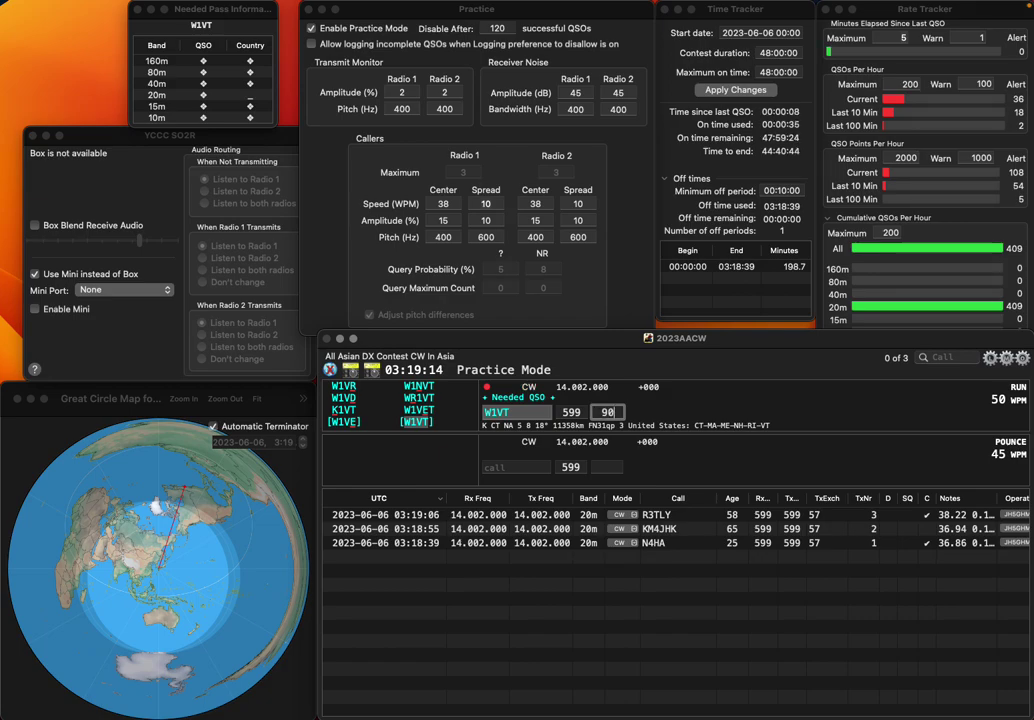
pyautogui.press('Return')
# Step: Enter the partial call CR, complete it as EA3CR, and log the contact with received exchange 37
pyautogui.write('K')
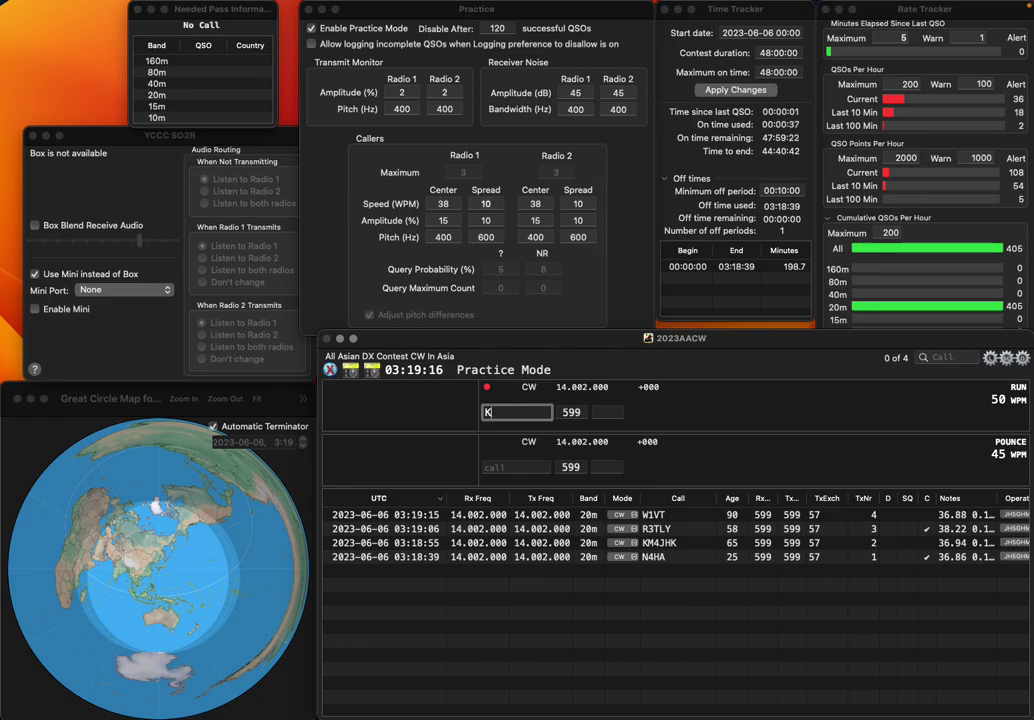
pyautogui.write('CR')
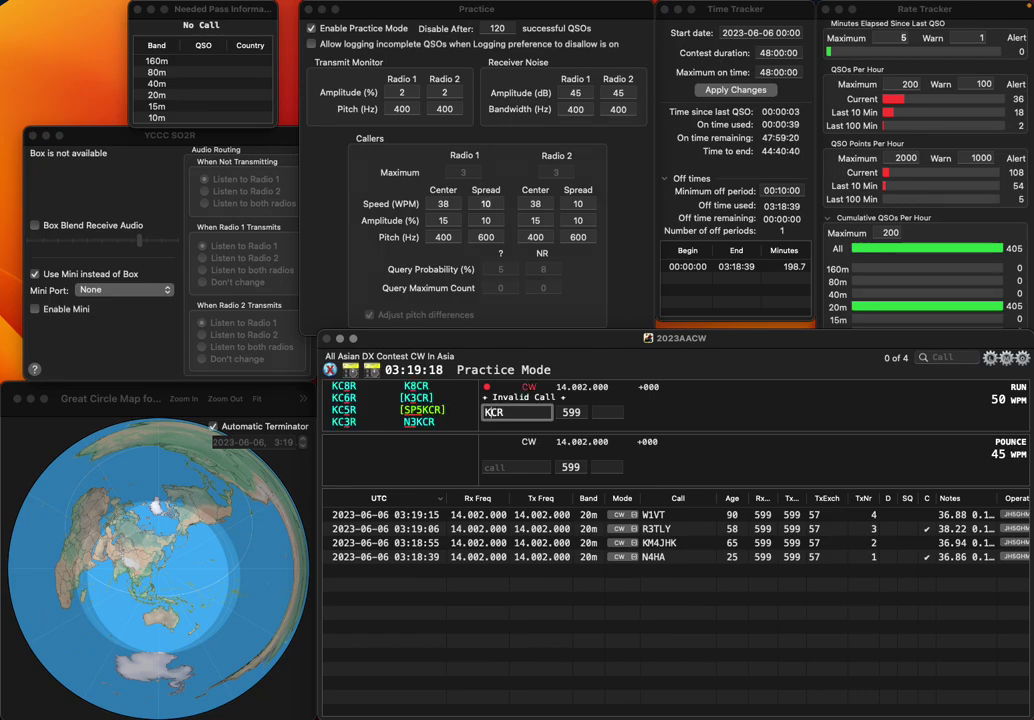
pyautogui.press('BackSpace')
pyautogui.write('EA3')
pyautogui.press('Return')
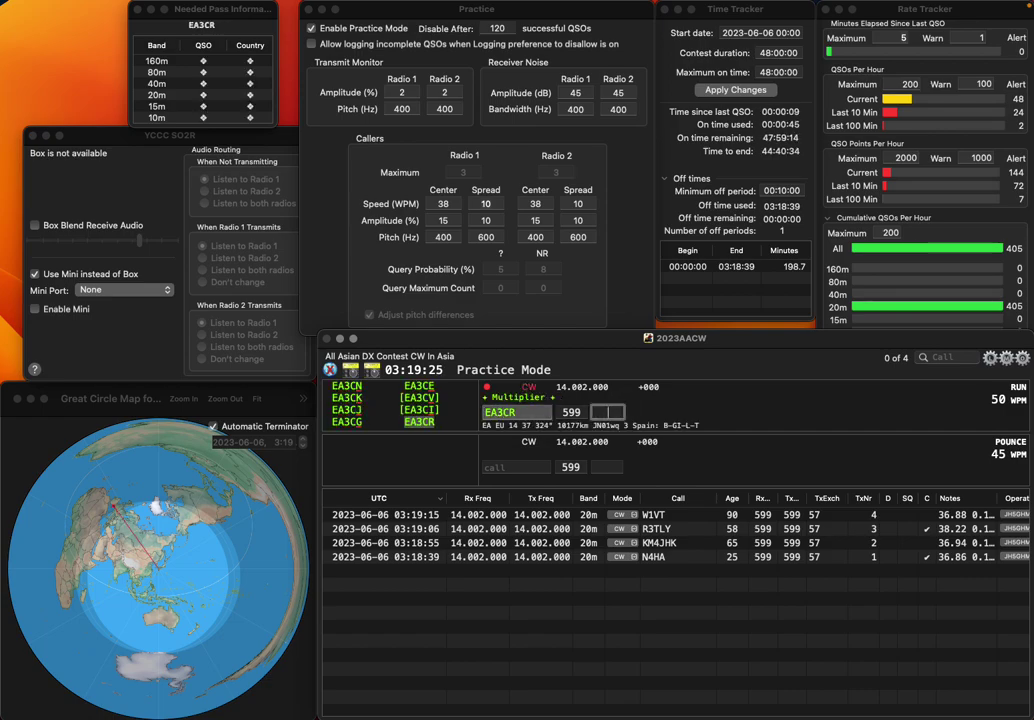
pyautogui.write('37')
pyautogui.press('Return')
pyautogui.write('N2VW')
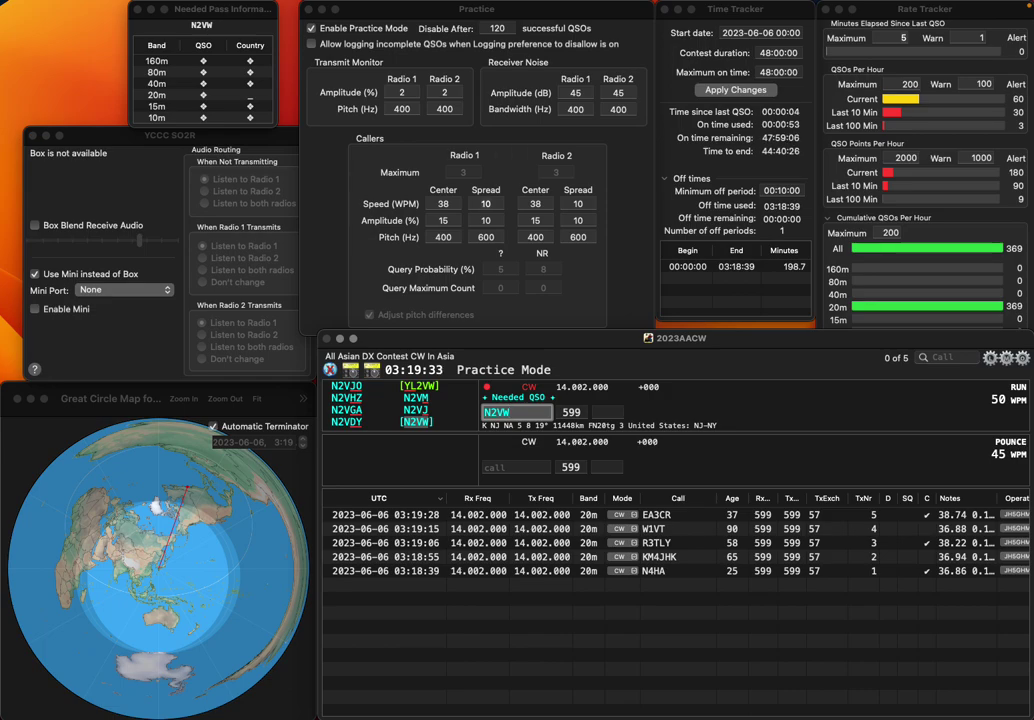
pyautogui.click(608, 412)
pyautogui.write('62')
pyautogui.press('Return')
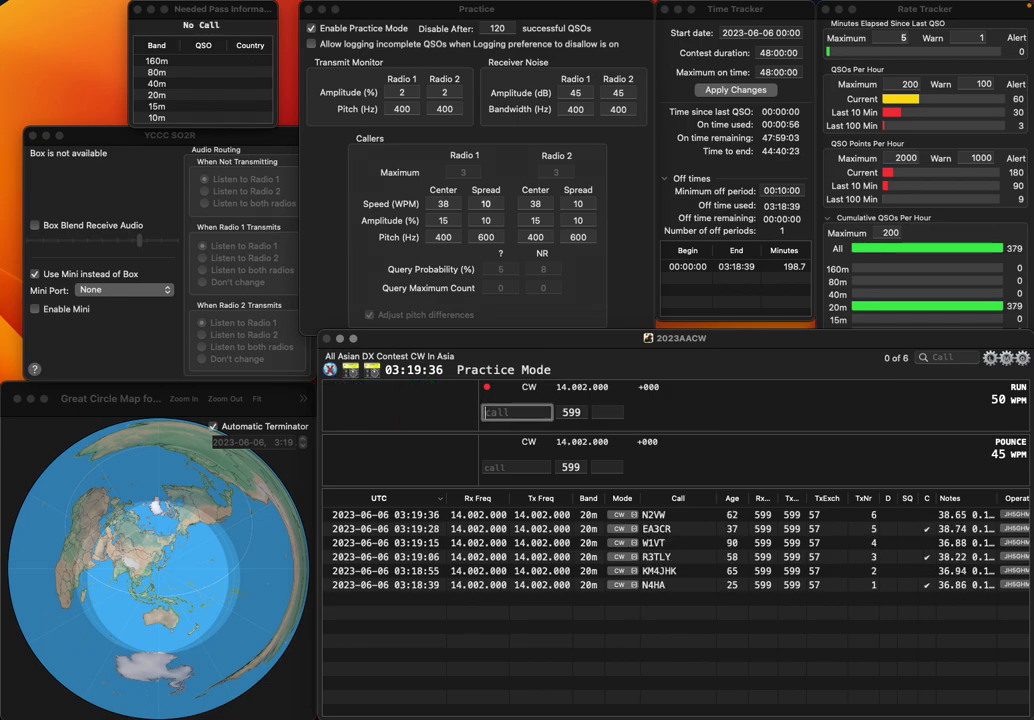
# Step: Enter W2SEO, correct the call sign to W2HEO, and log the contact with received exchange 86
pyautogui.write('W2SEO')
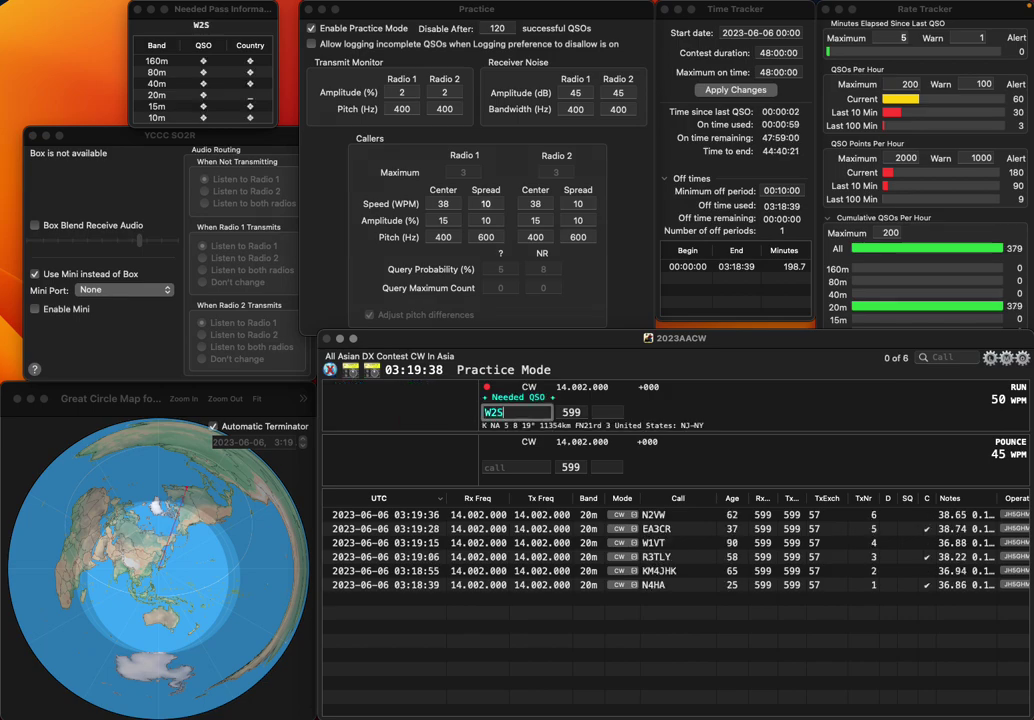
pyautogui.press('Left')
pyautogui.press('Left')
pyautogui.press('Left')
pyautogui.press('BackSpace')
pyautogui.write('H')
pyautogui.press('Return')
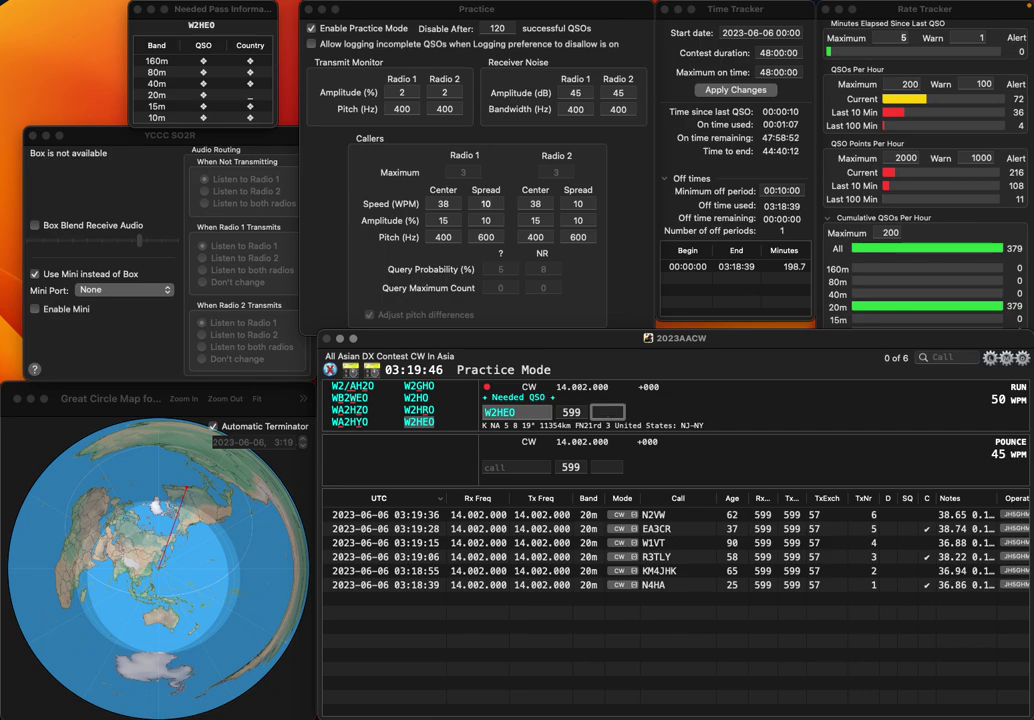
pyautogui.press('Return')
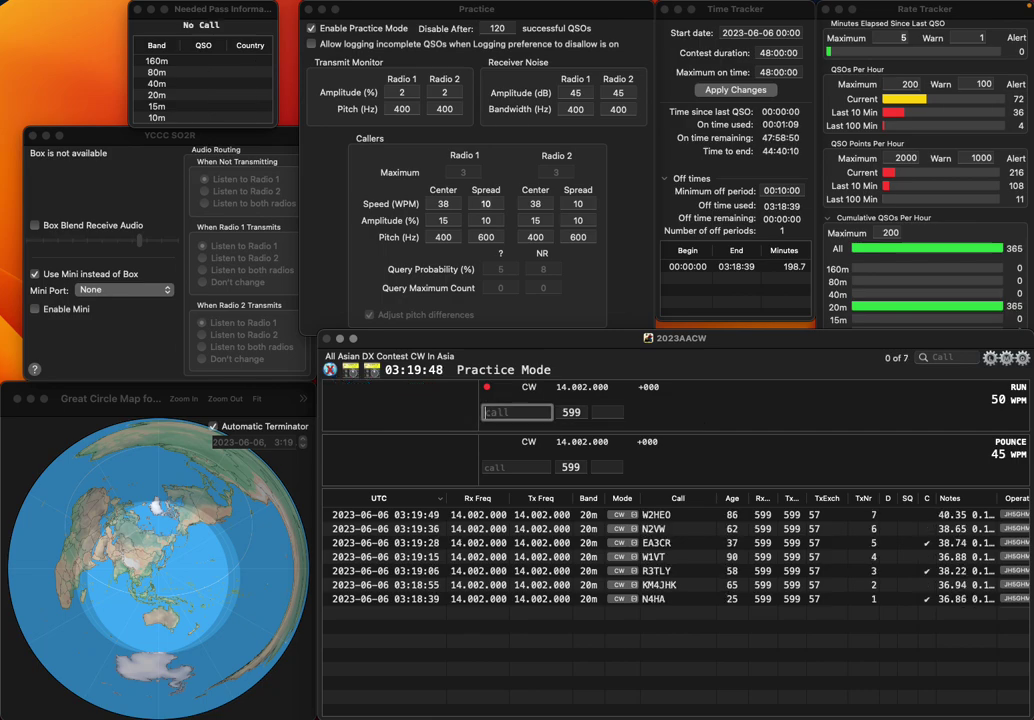
pyautogui.write('C1')
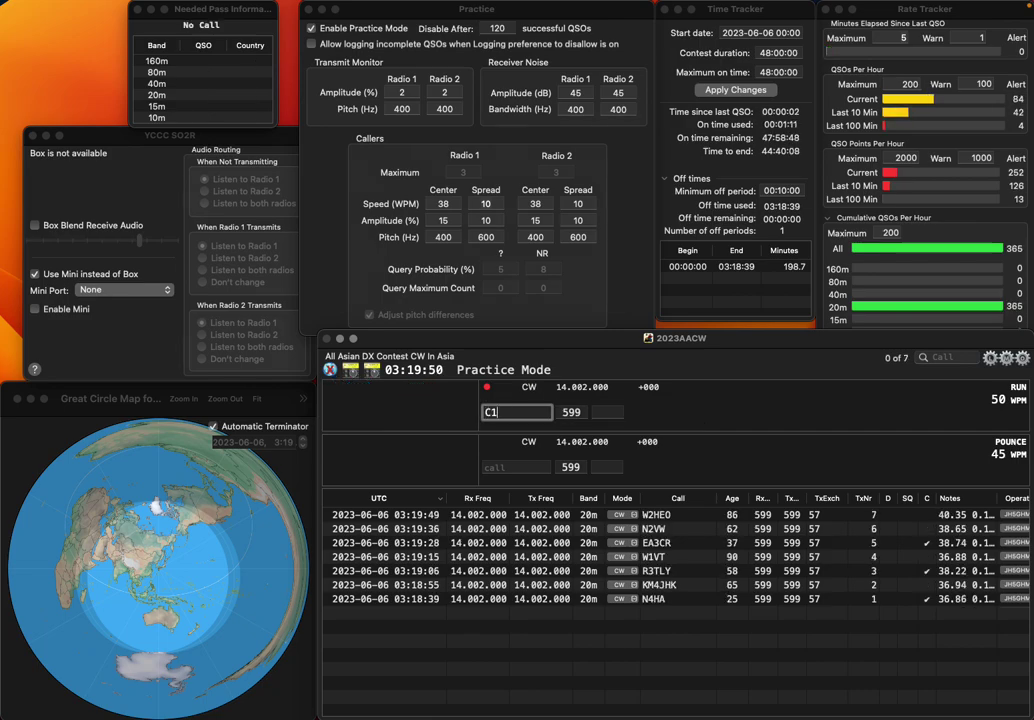
pyautogui.write('00')
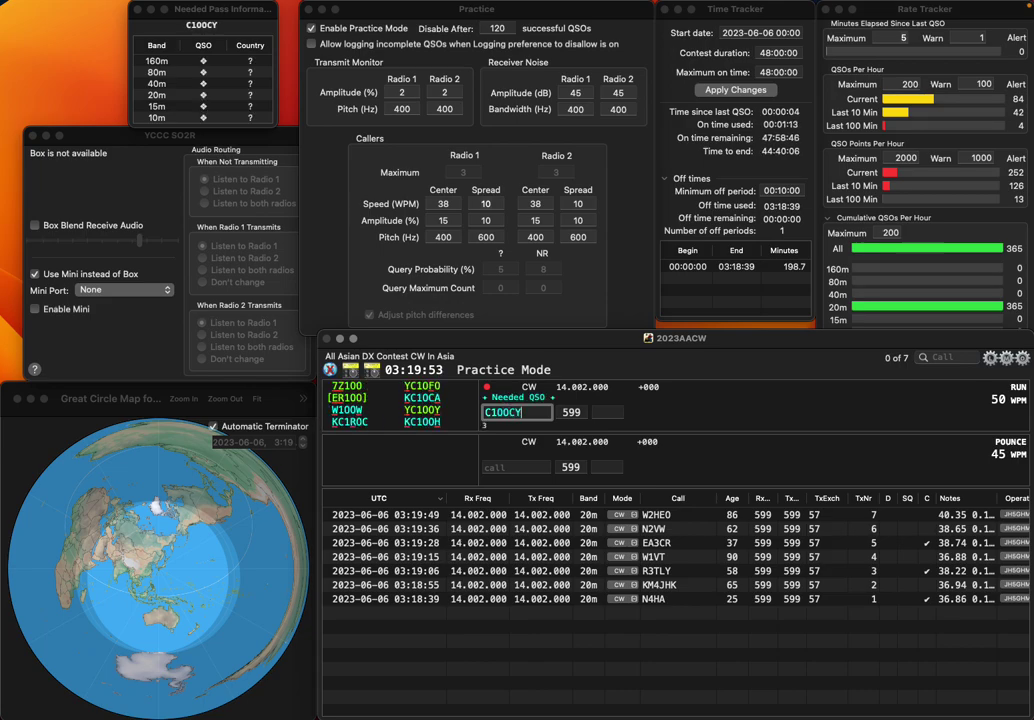
pyautogui.write('Y')
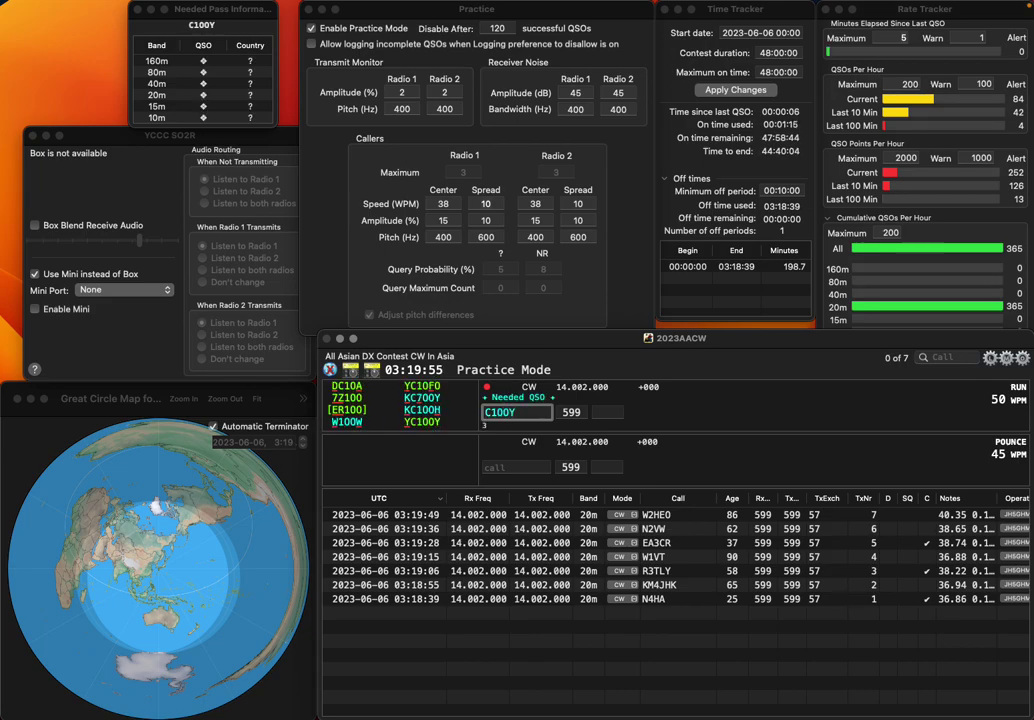
pyautogui.hotkey('ctrl', 'a')
pyautogui.write('Y')
pyautogui.press('Tab')
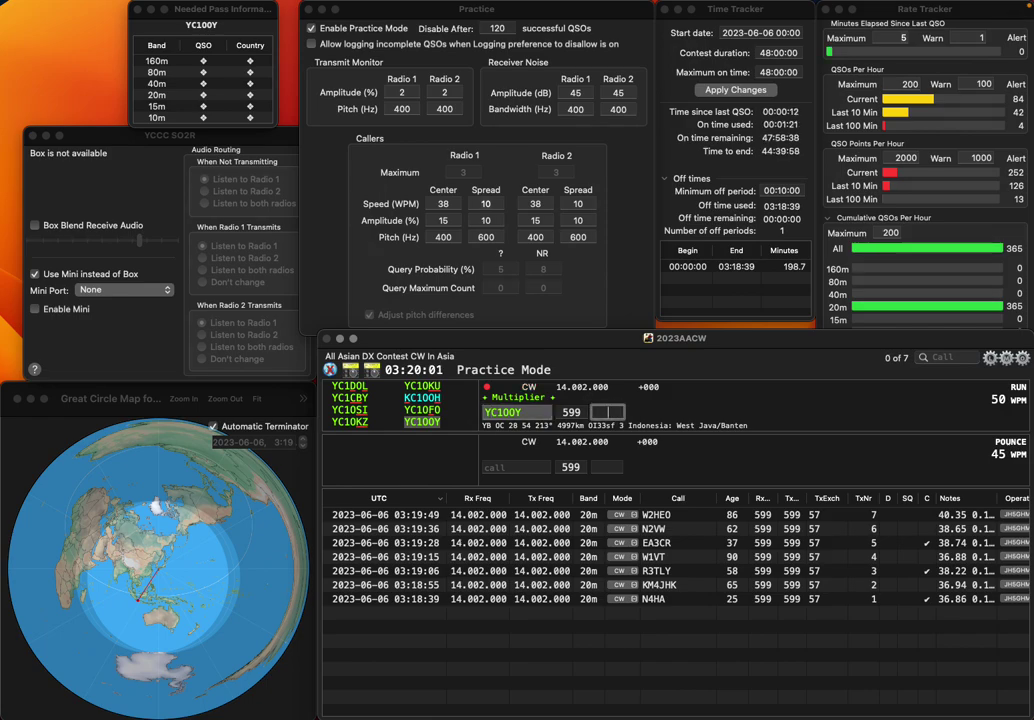
pyautogui.press('Return')
# Step: Log run contacts with N4AF, received exchange 25, and F5DRD, received exchange 55
pyautogui.write('N4AF')
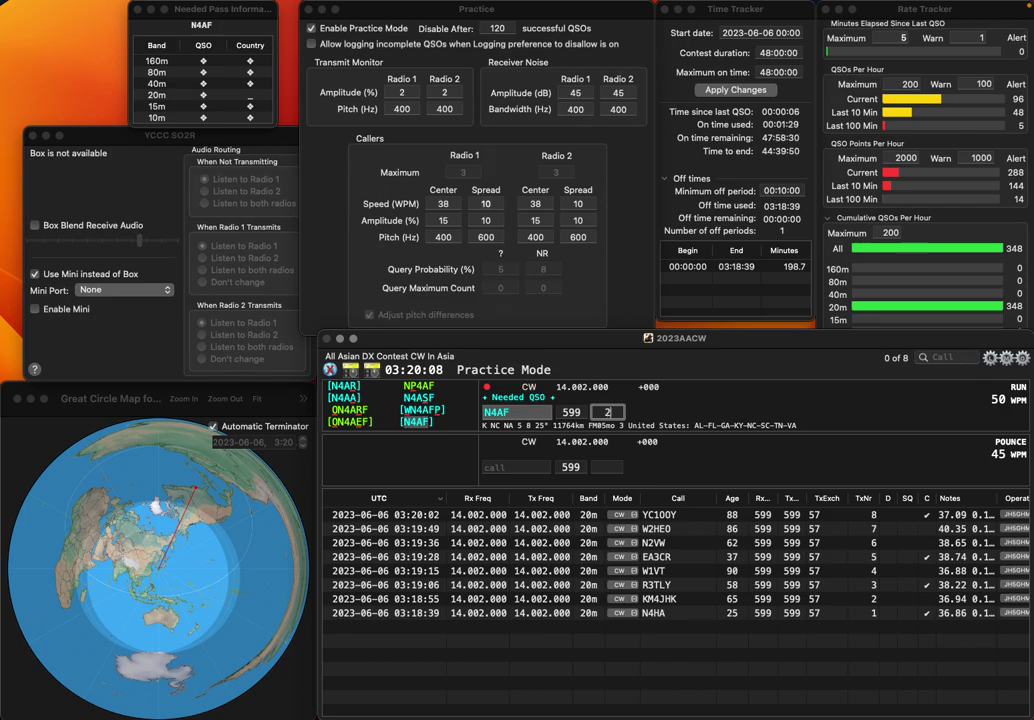
pyautogui.press('Return')
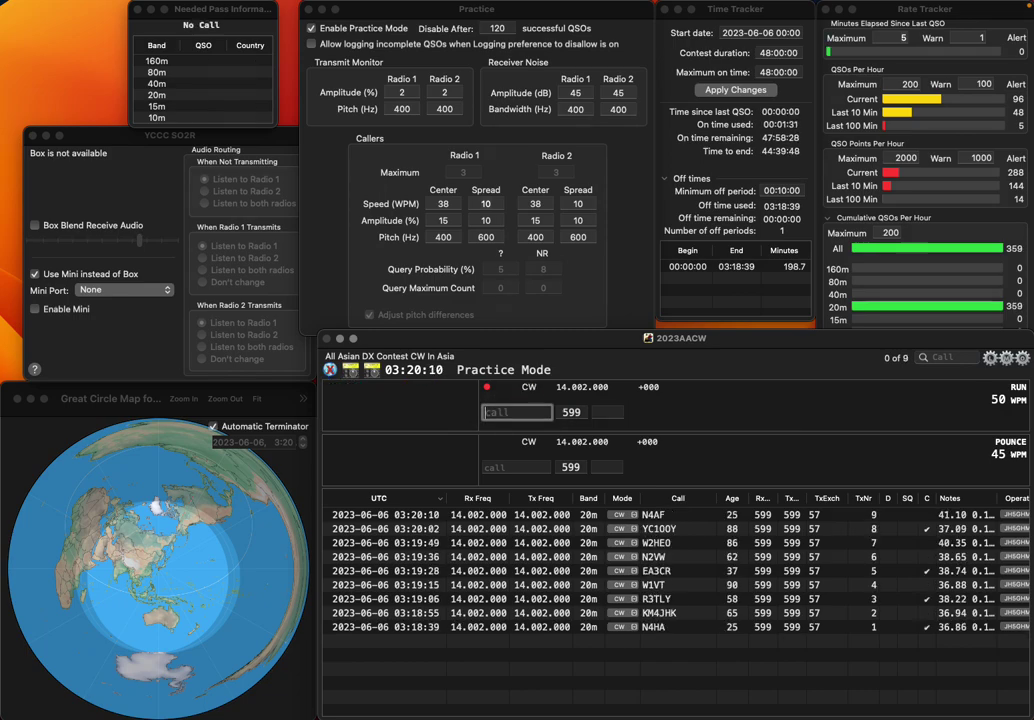
pyautogui.write('F5')
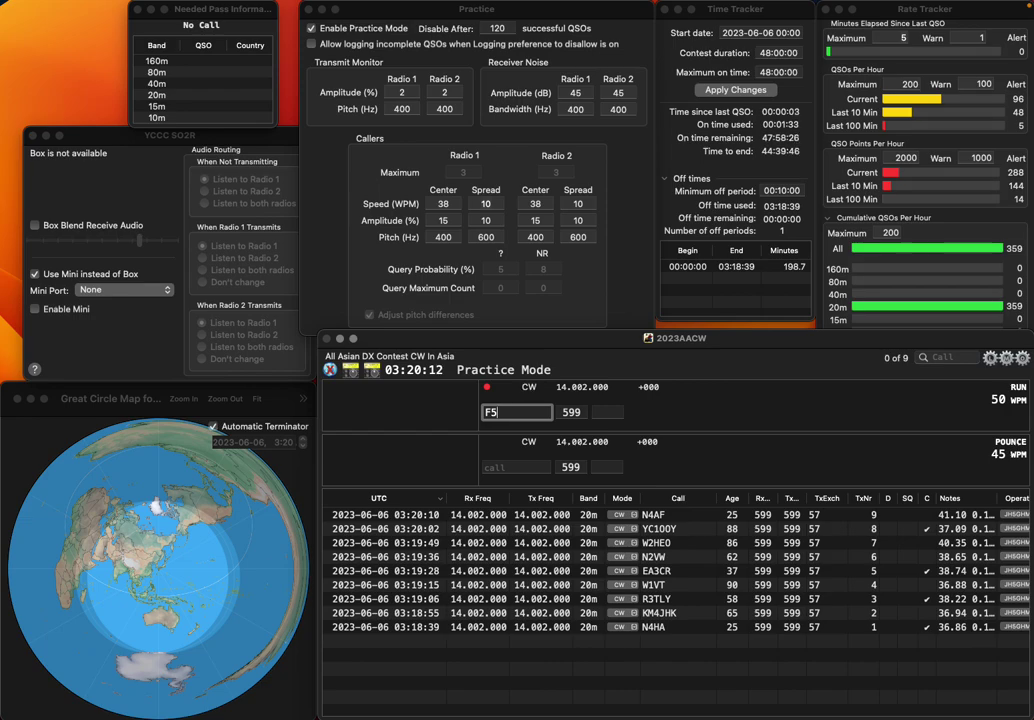
pyautogui.write('DRD')
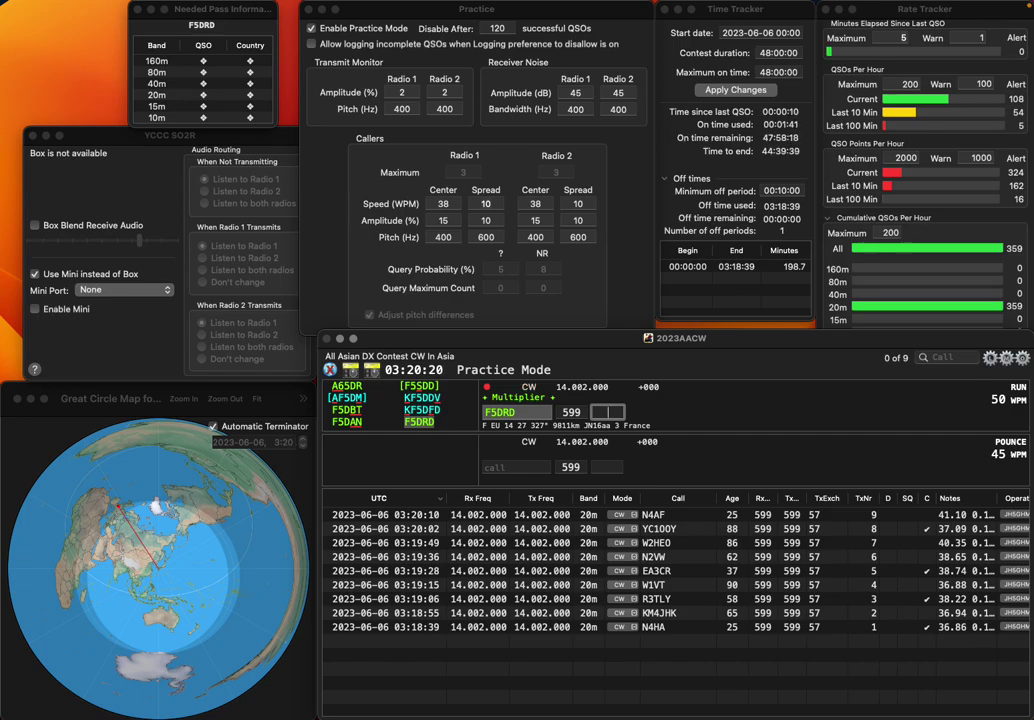
pyautogui.write('55')
pyautogui.press('Return')
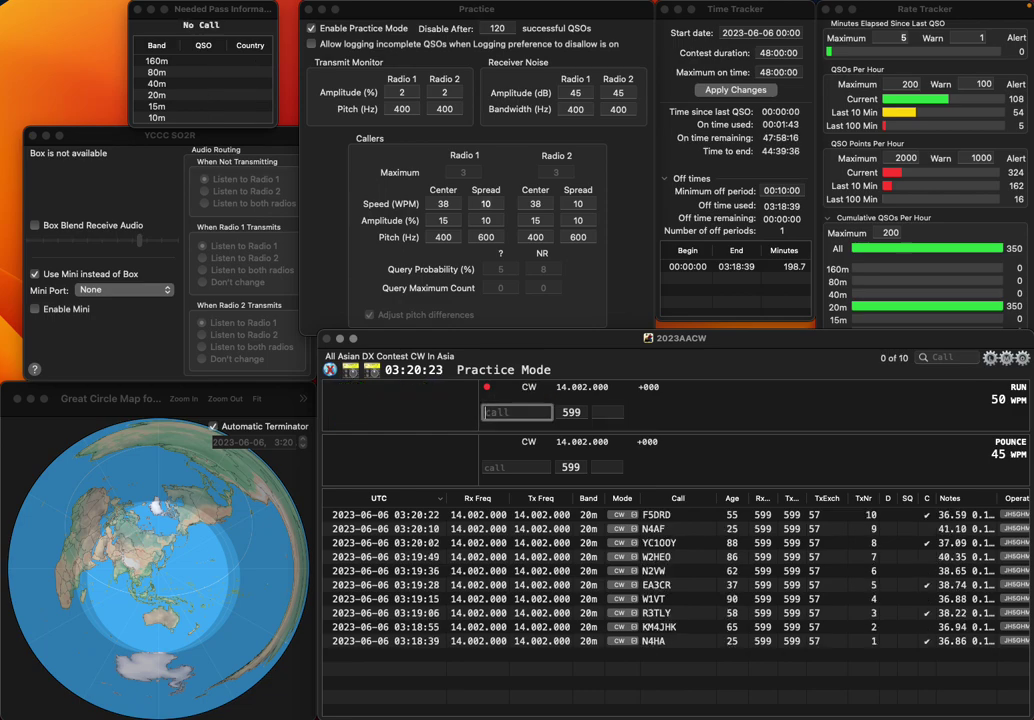
# Step: Replace the partial call N6V with JN1VWW and log the contact with received exchange 58
pyautogui.write('N6V')
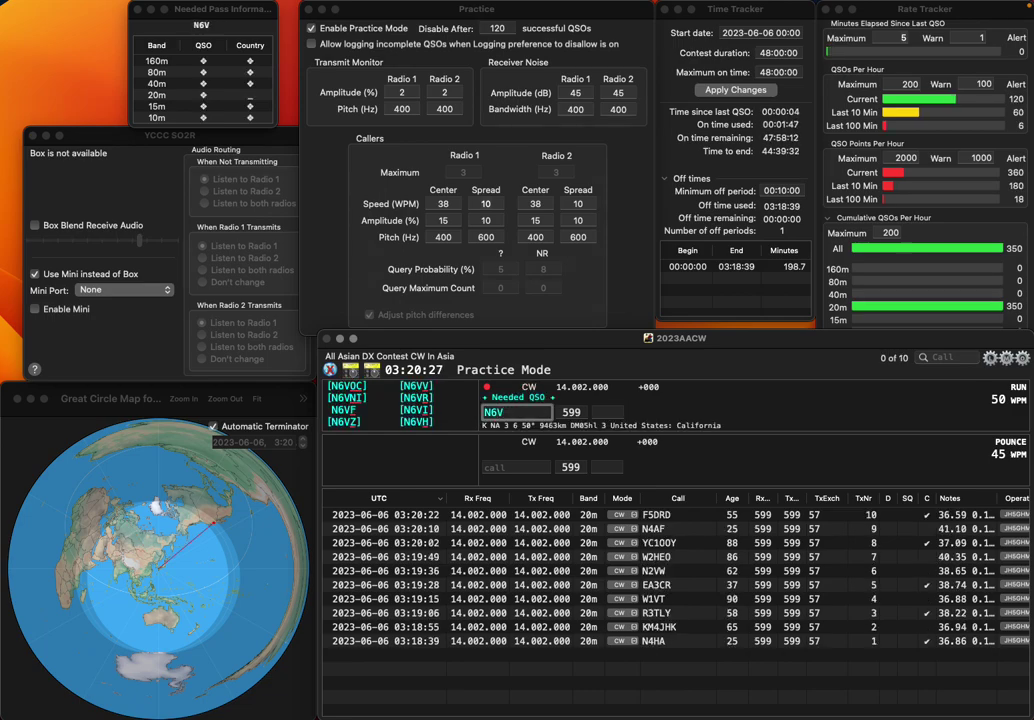
pyautogui.press('BackSpace')
pyautogui.write('N1VWW')
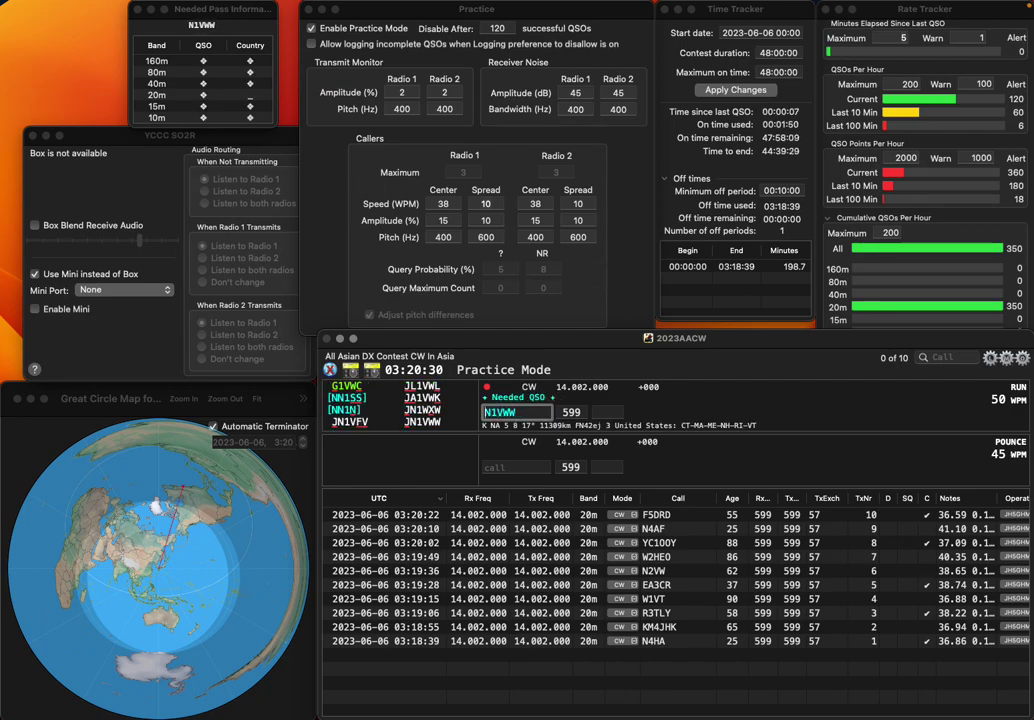
pyautogui.press('Home')
pyautogui.press('Delete')
pyautogui.write('J')
pyautogui.press('Return')
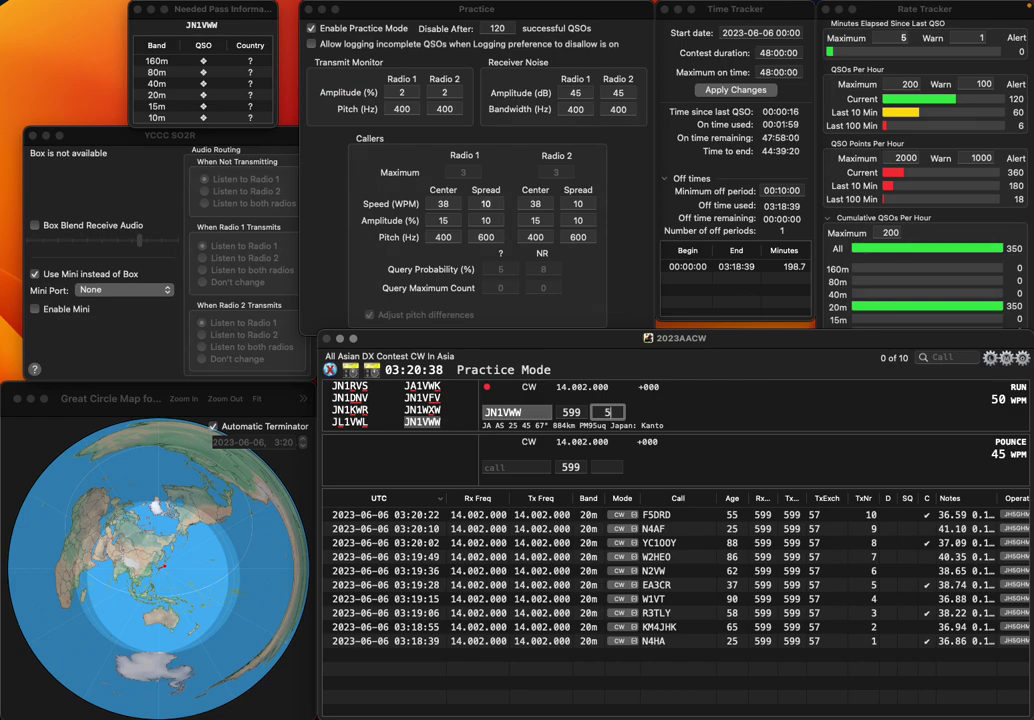
pyautogui.press('Return')
pyautogui.write('N6VC')
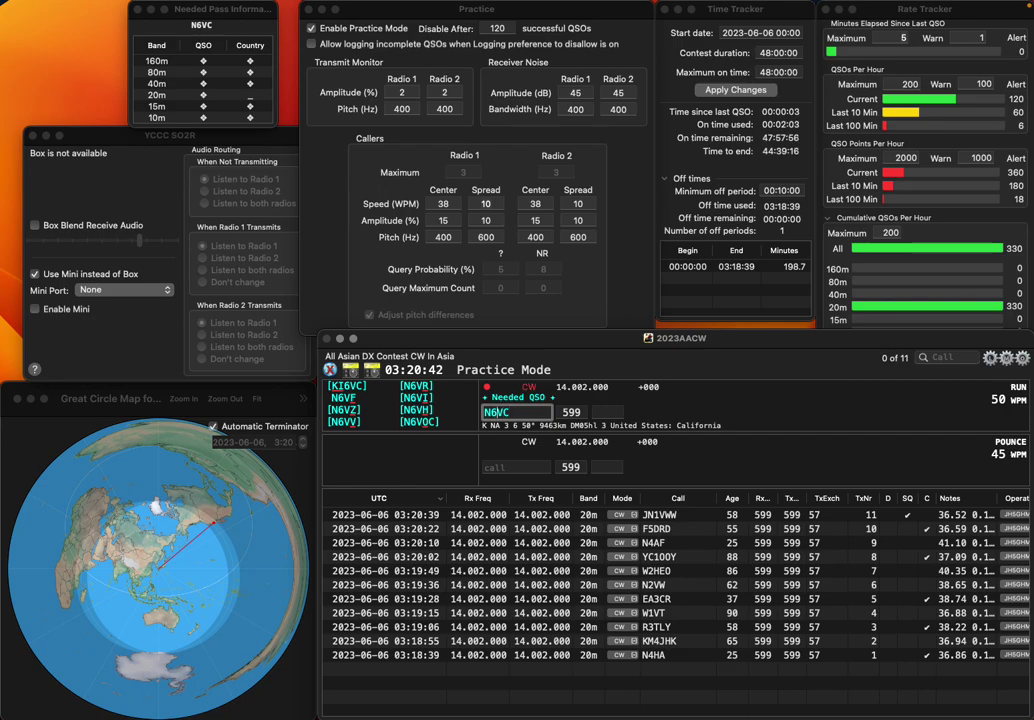
pyautogui.press('BackSpace')
pyautogui.press('BackSpace')
pyautogui.press('BackSpace')
pyautogui.write('B4C')
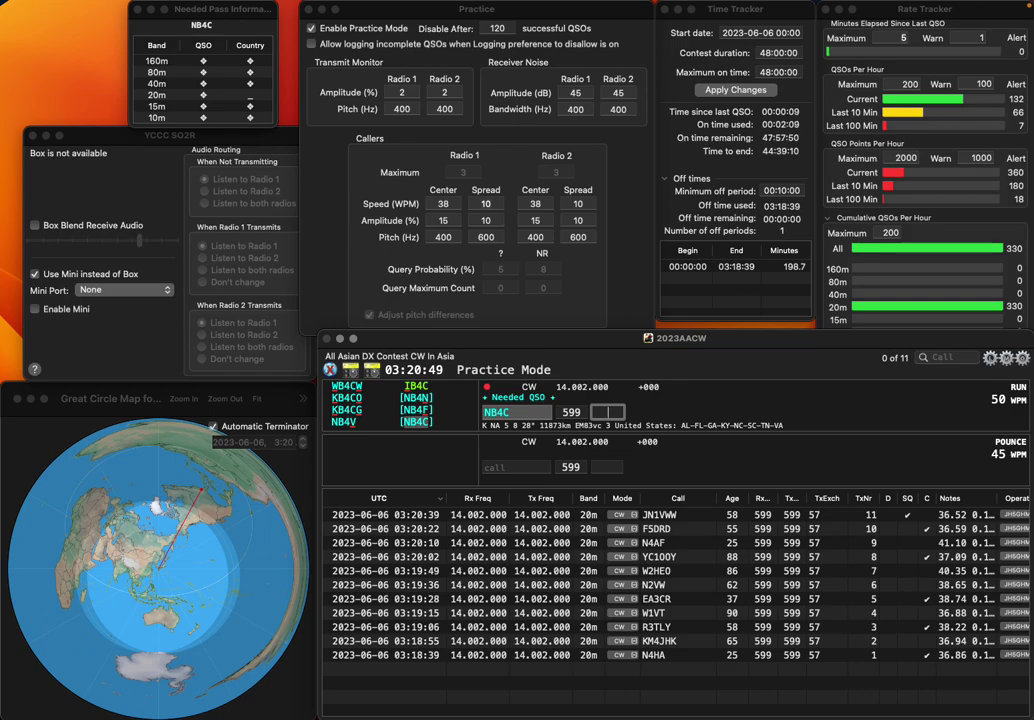
pyautogui.write('83')
pyautogui.press('Return')
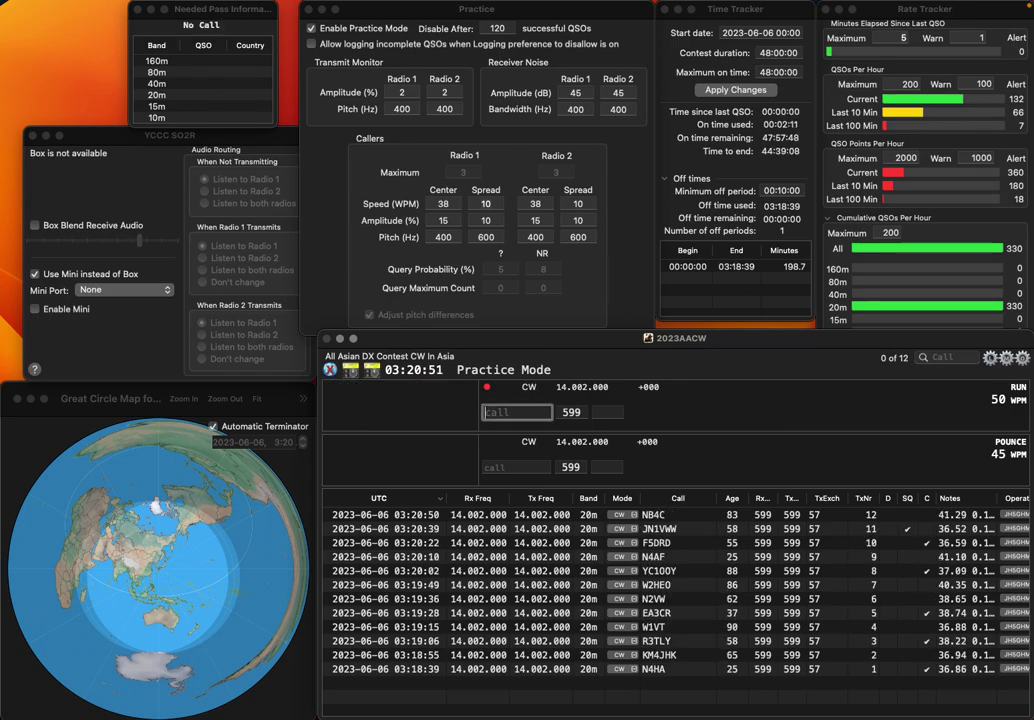
# Step: Enter the call sign KR4AA, correct it to KP4AA, and log the contact with received exchange 46
pyautogui.write('KR4AA')
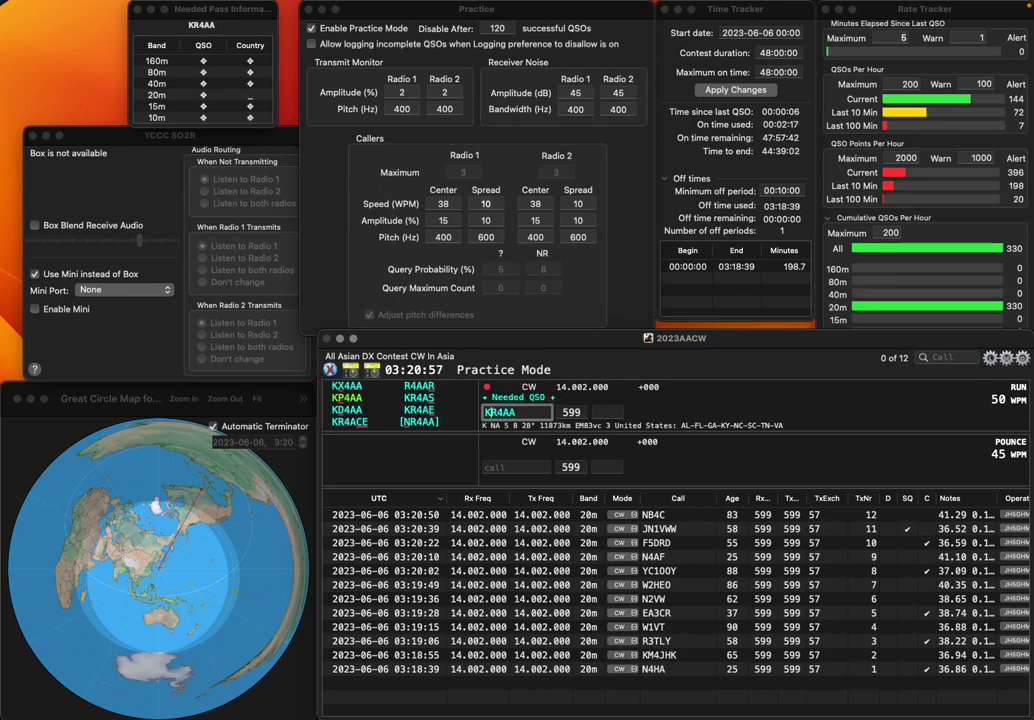
pyautogui.press('Left')
pyautogui.press('Left')
pyautogui.press('Left')
pyautogui.press('BackSpace')
pyautogui.write('P')
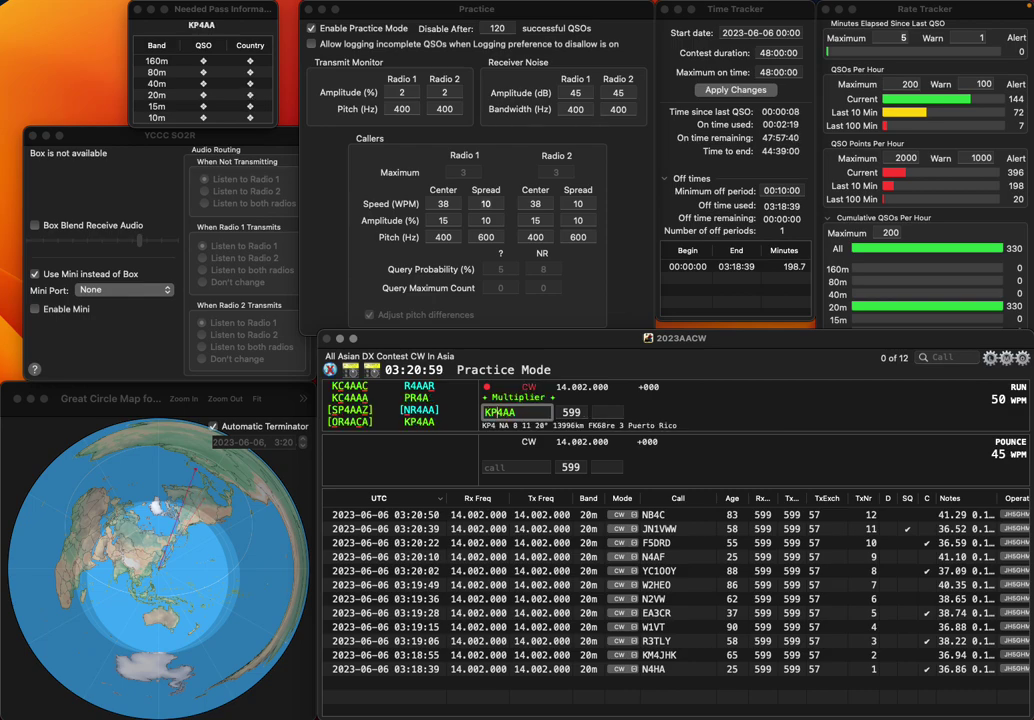
pyautogui.press('Tab')
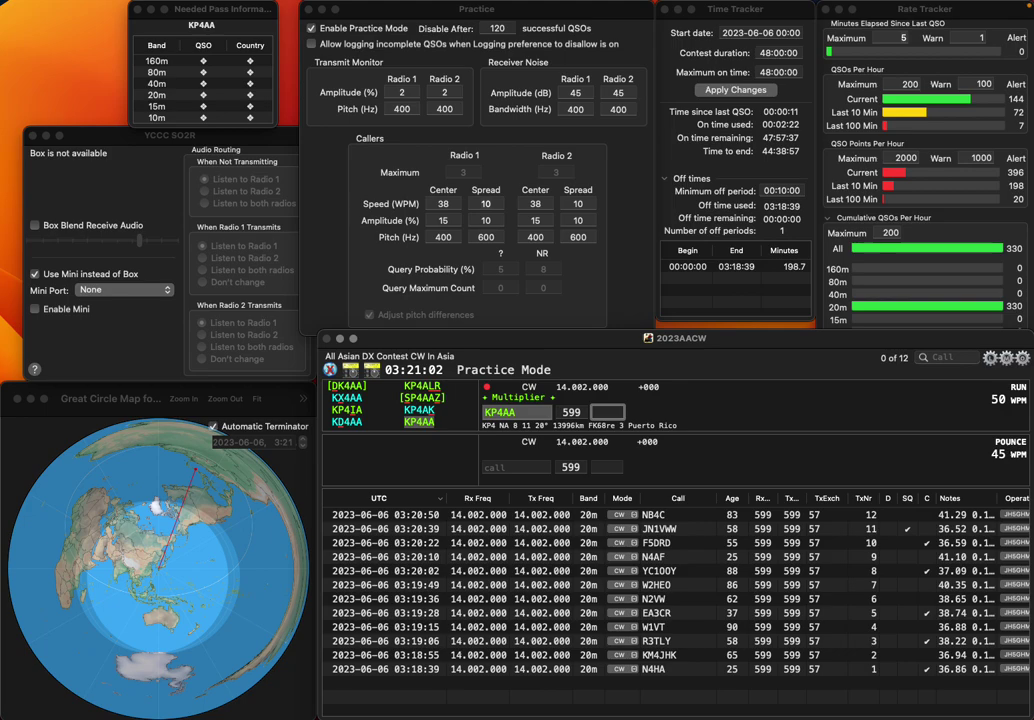
pyautogui.write('46')
pyautogui.press('Return')
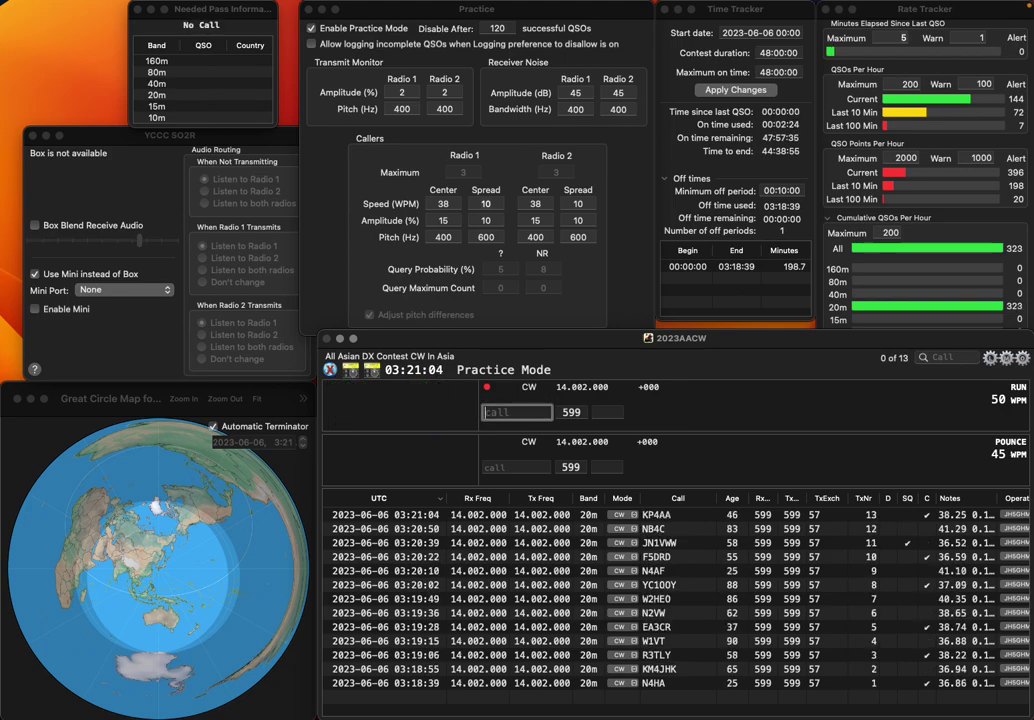
pyautogui.write('KF6LEX')
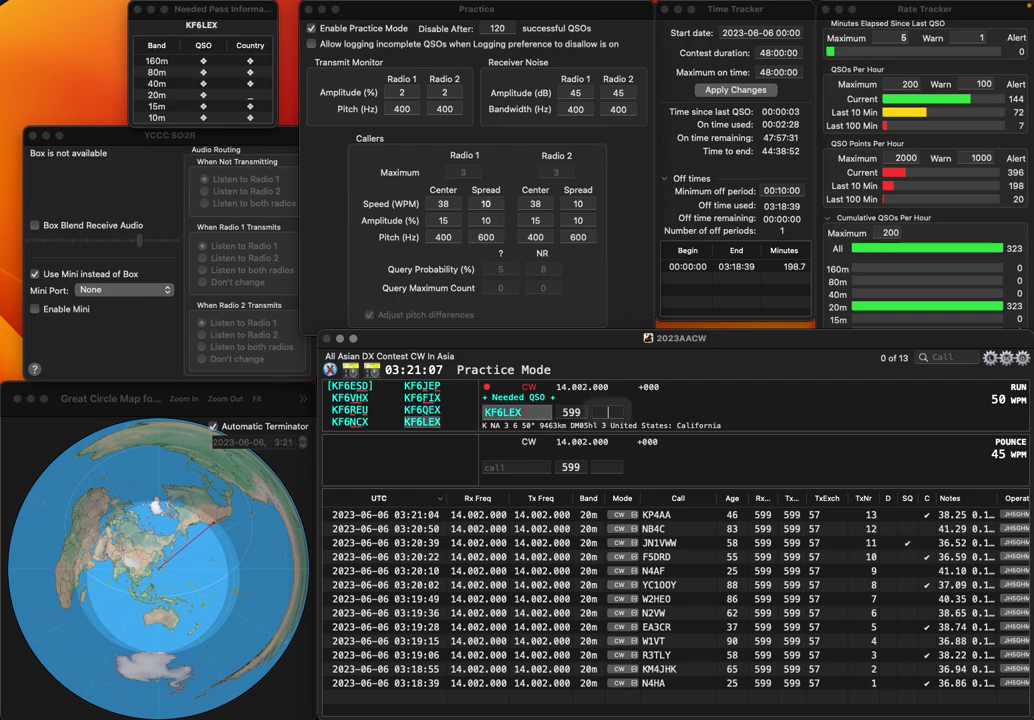
pyautogui.press('Return')
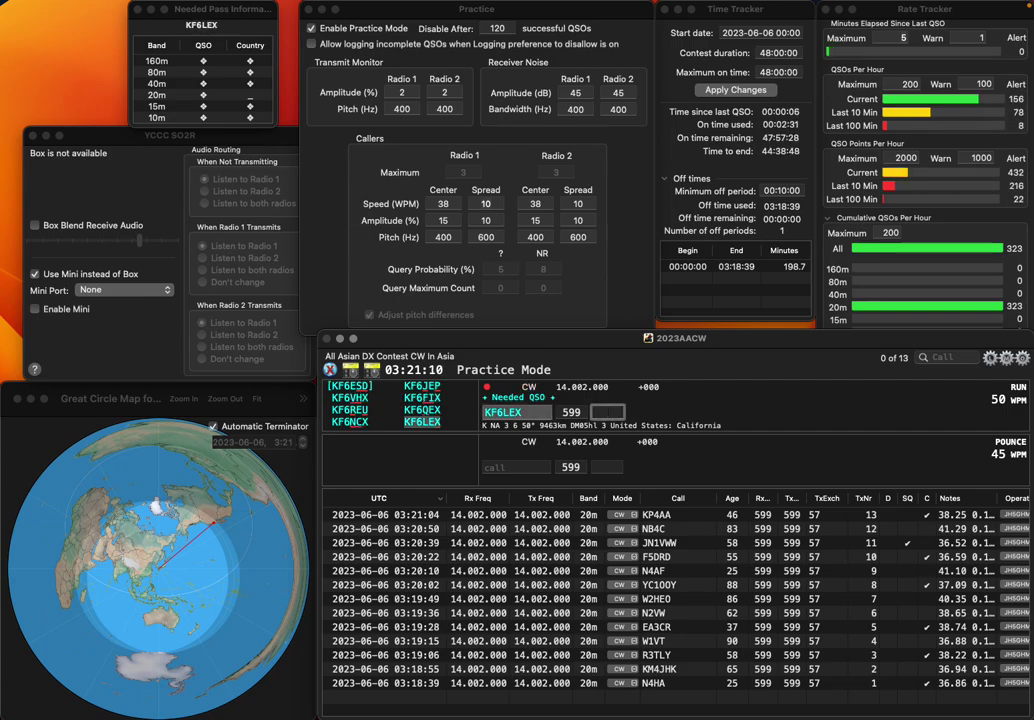
pyautogui.write('66')
pyautogui.press('Return')
pyautogui.write('DG')
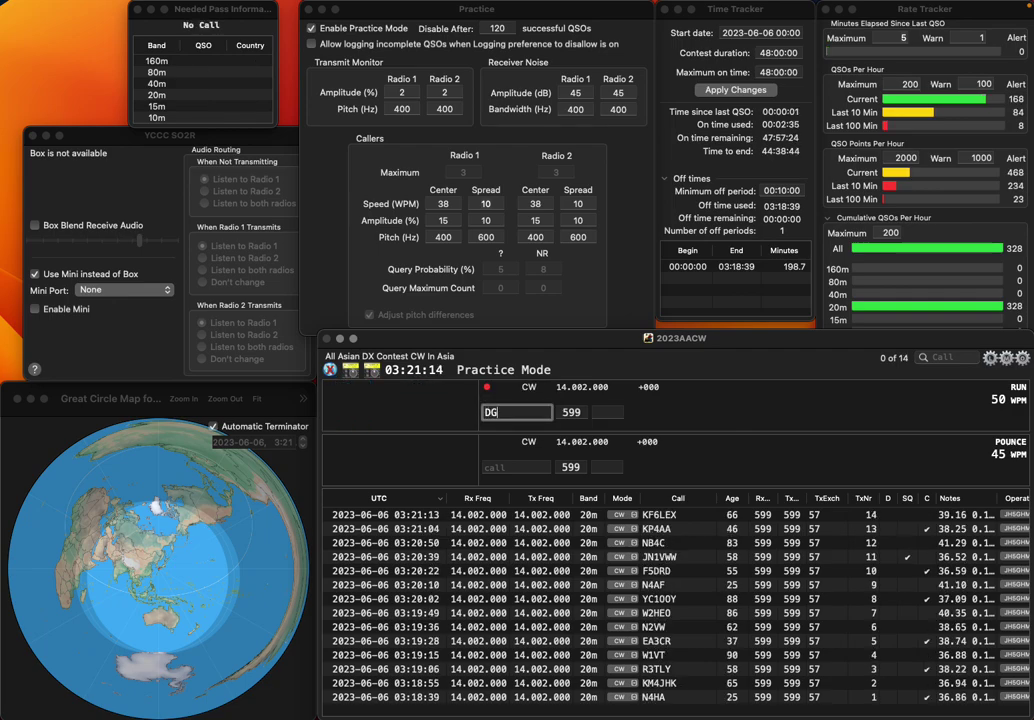
pyautogui.write('1BHA')
pyautogui.press('space')
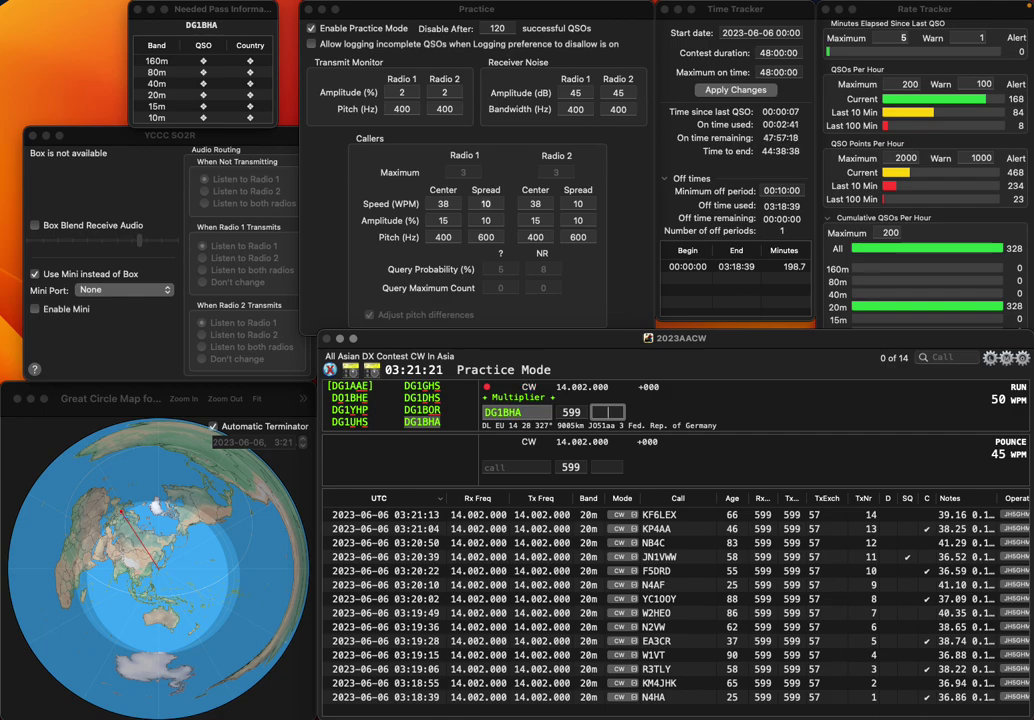
pyautogui.write('39')
pyautogui.press('Return')
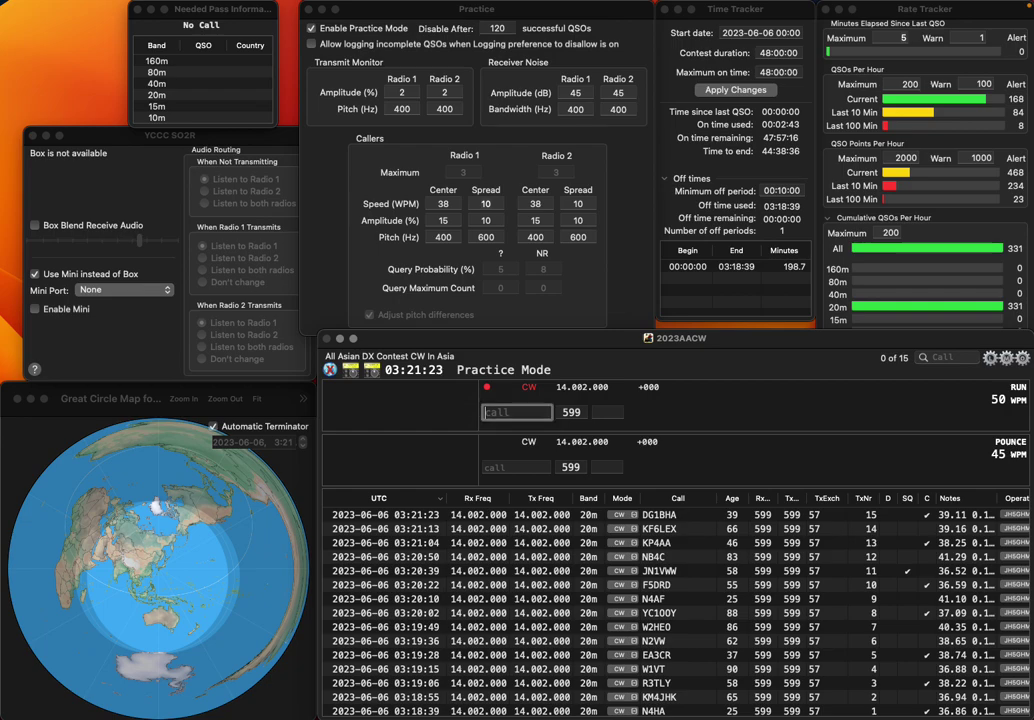
pyautogui.write('0Y')
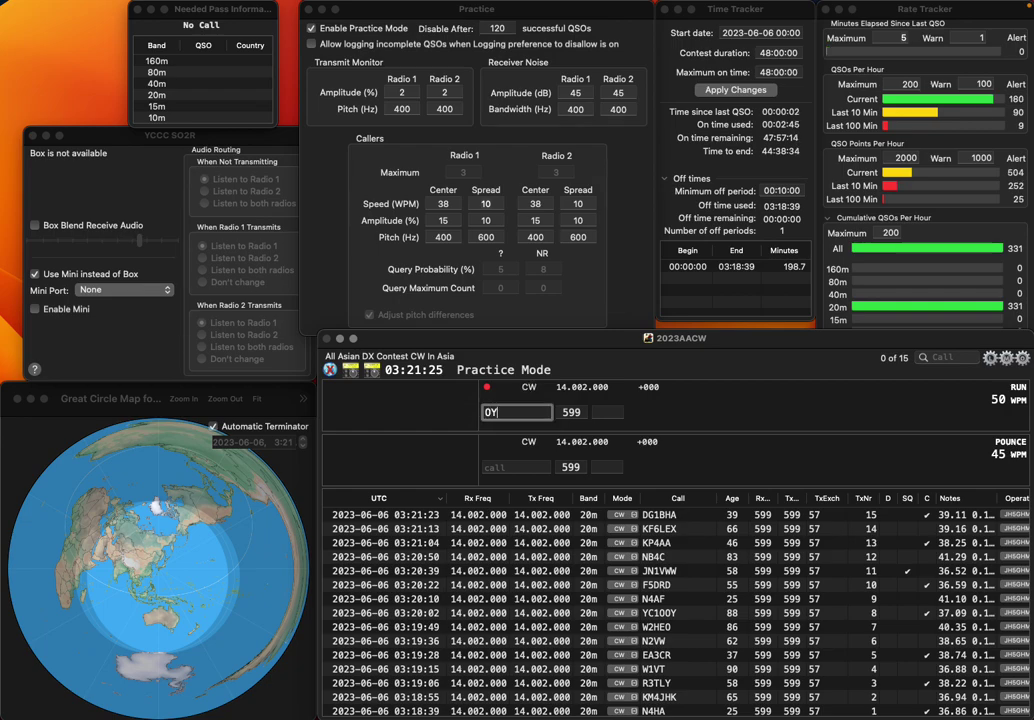
pyautogui.write('7')
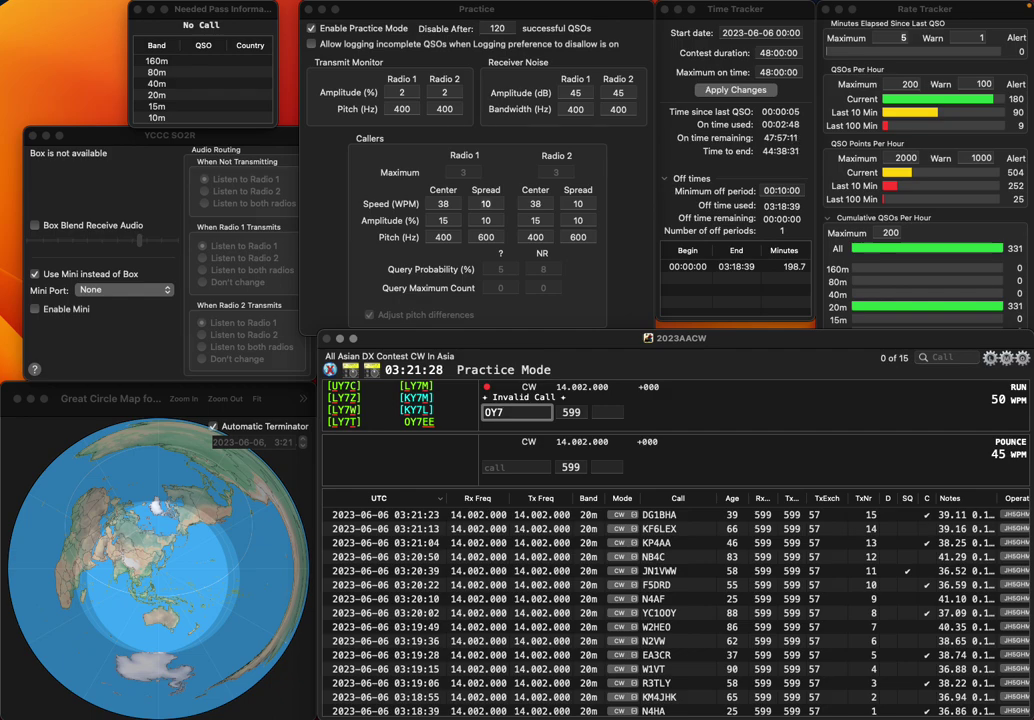
pyautogui.write('EE')
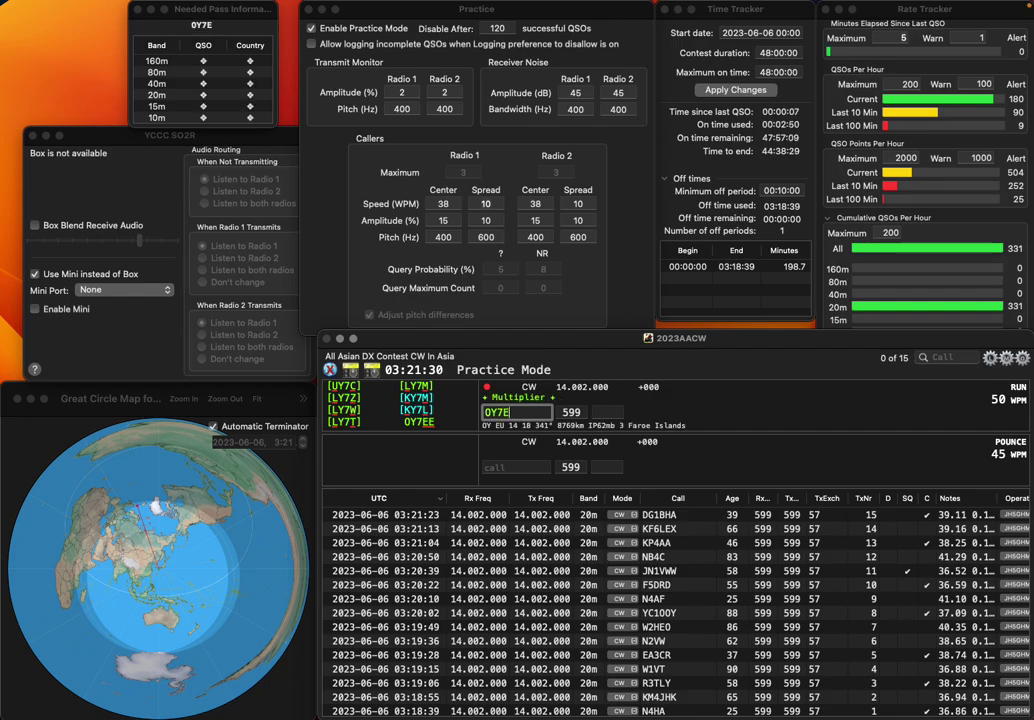
pyautogui.press('space')
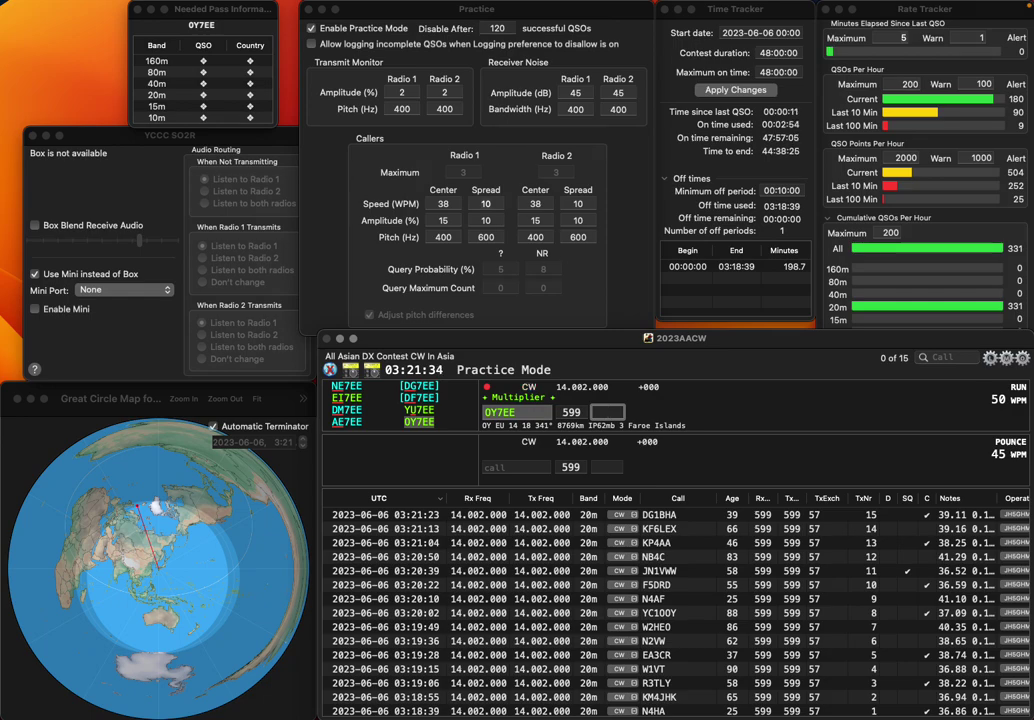
pyautogui.write('47')
pyautogui.press('Return')
pyautogui.write('3SDN')
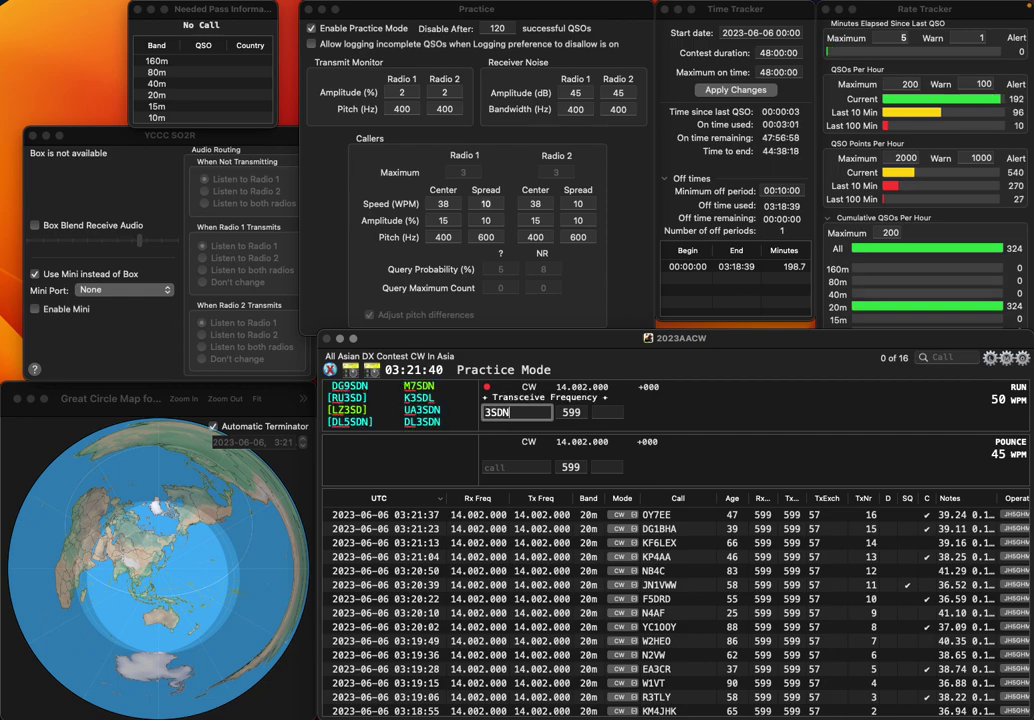
pyautogui.press('Home')
pyautogui.write('DL')
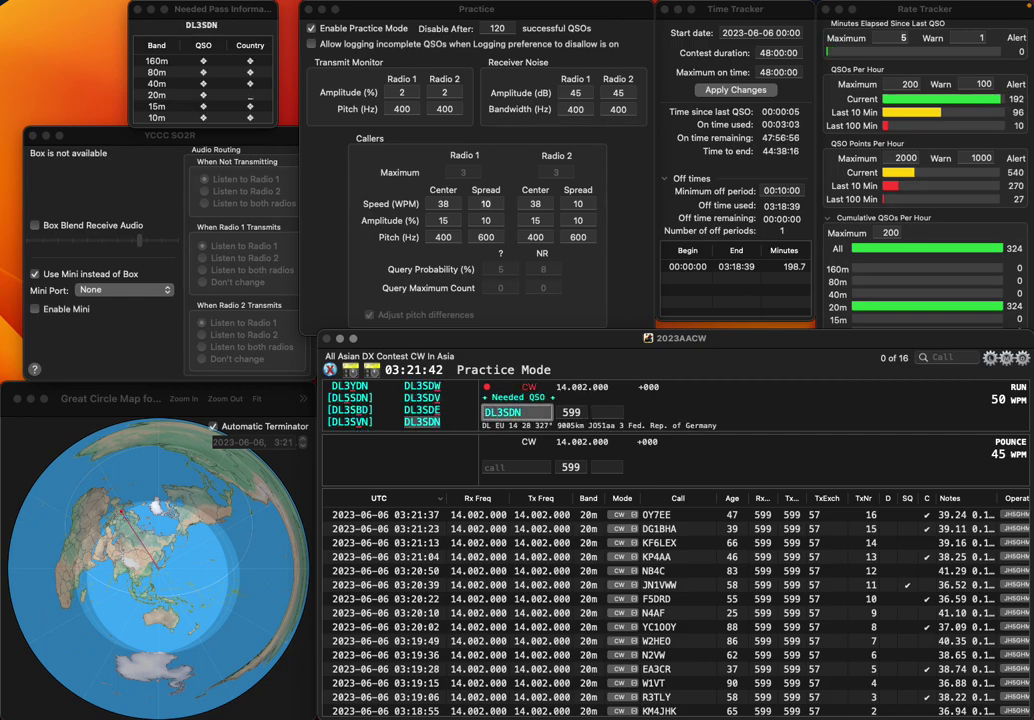
pyautogui.press('Tab')
pyautogui.write('44')
pyautogui.press('Return')
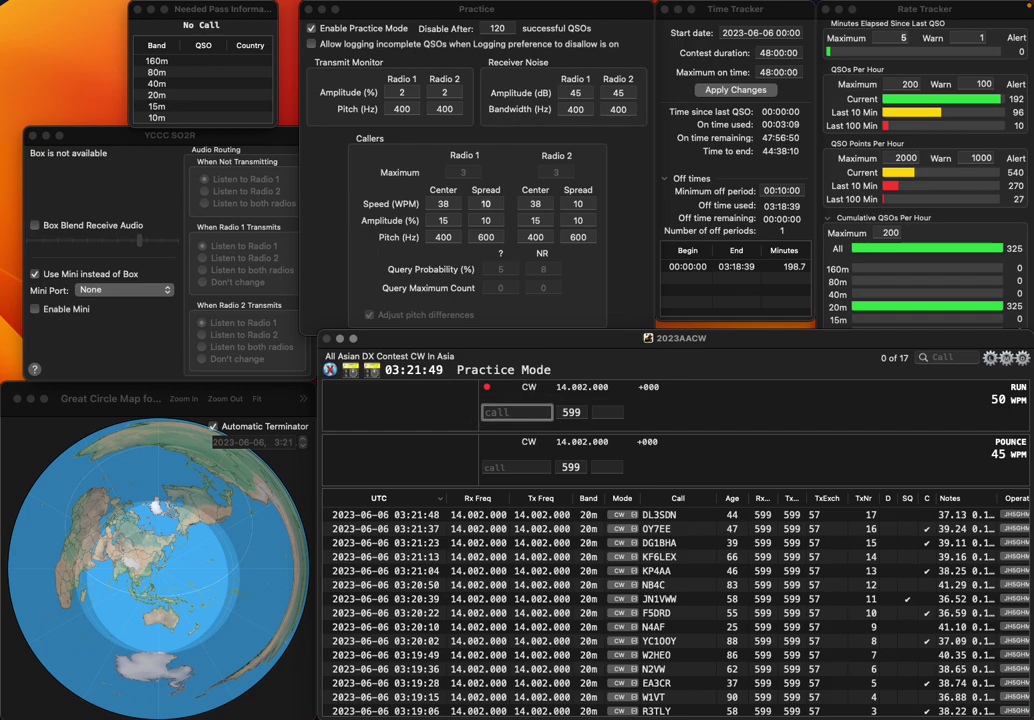
pyautogui.write('KT')
pyautogui.press('BackSpace')
pyautogui.write('80')
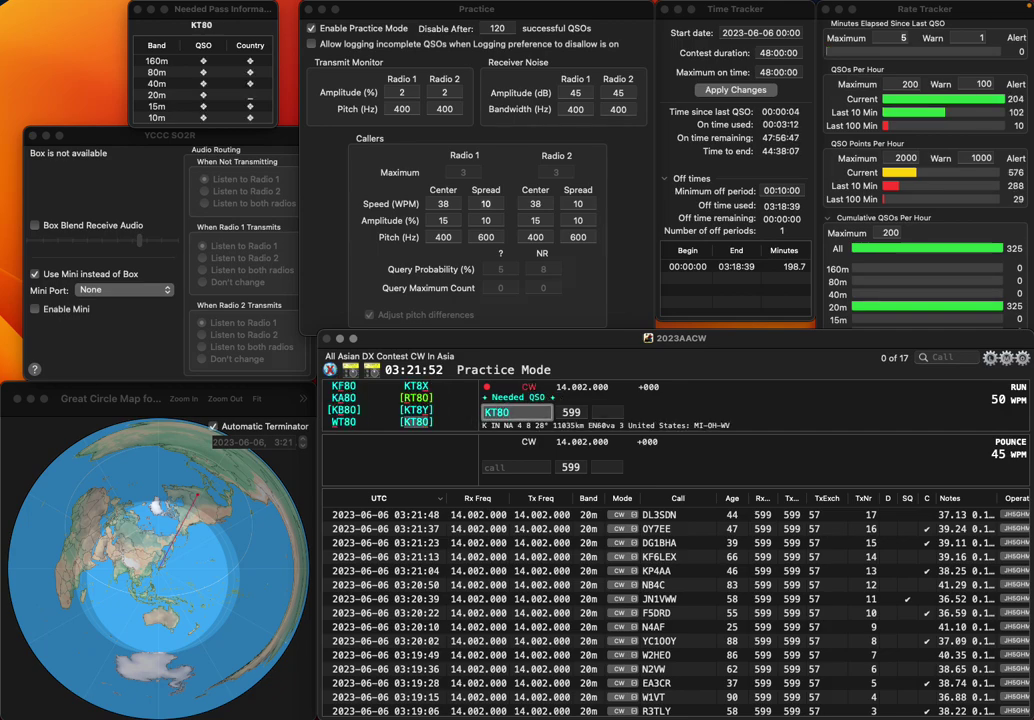
pyautogui.press('space')
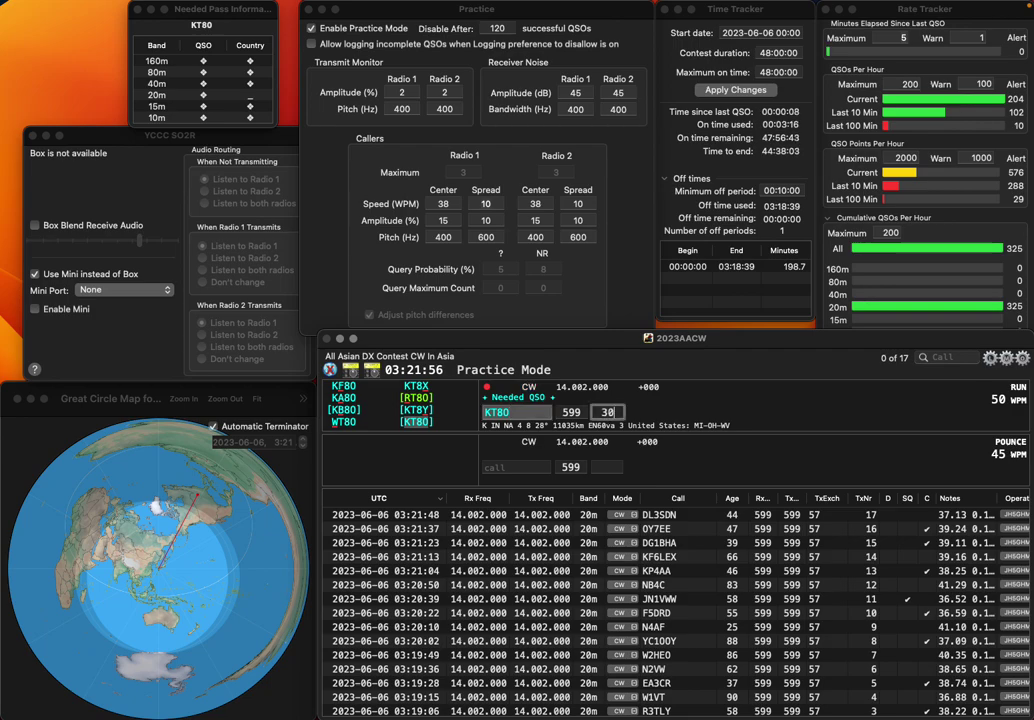
pyautogui.press('Return')
pyautogui.write('WRXUH')
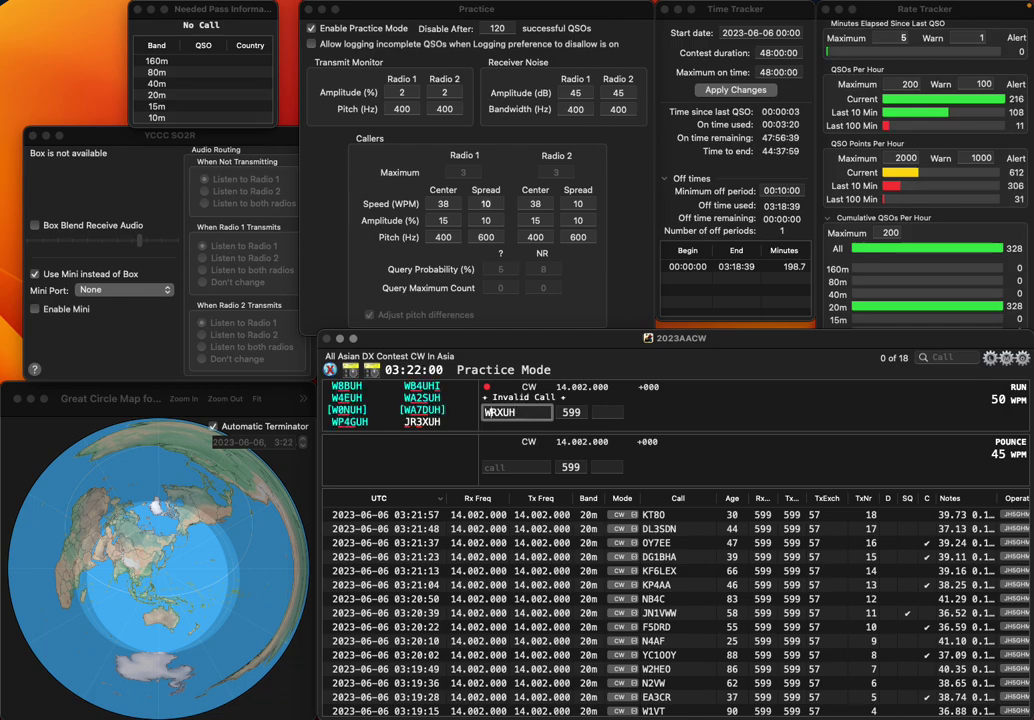
pyautogui.press('Home')
pyautogui.press('Delete')
pyautogui.write('JR')
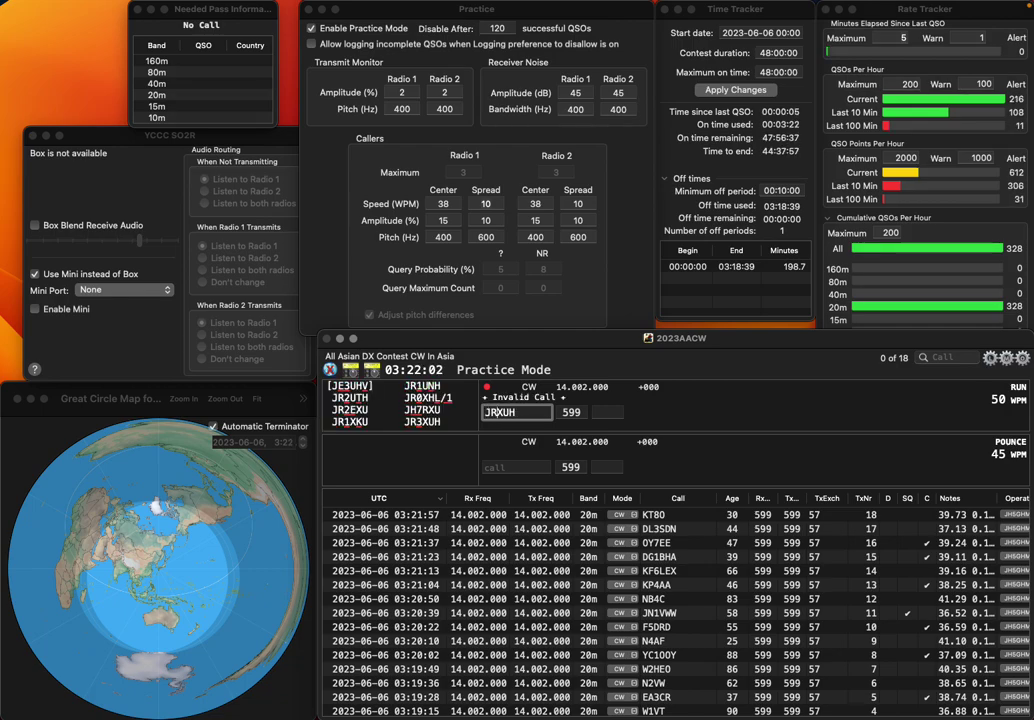
pyautogui.write('3')
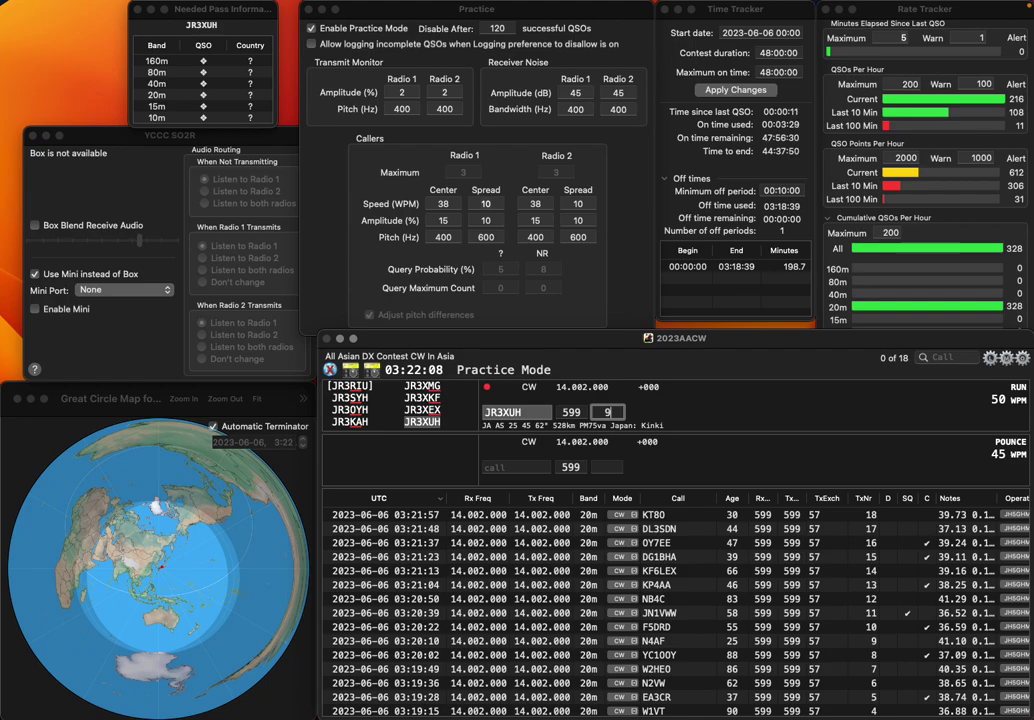
pyautogui.press('Return')
pyautogui.write('PA2S')
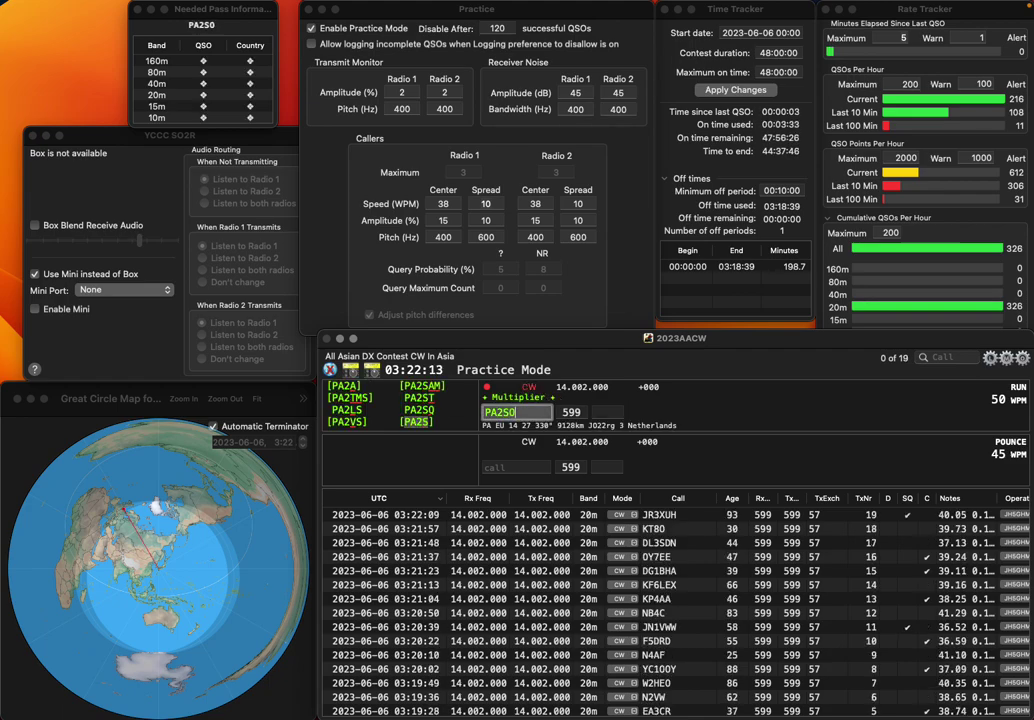
pyautogui.write('Q')
pyautogui.press('Return')
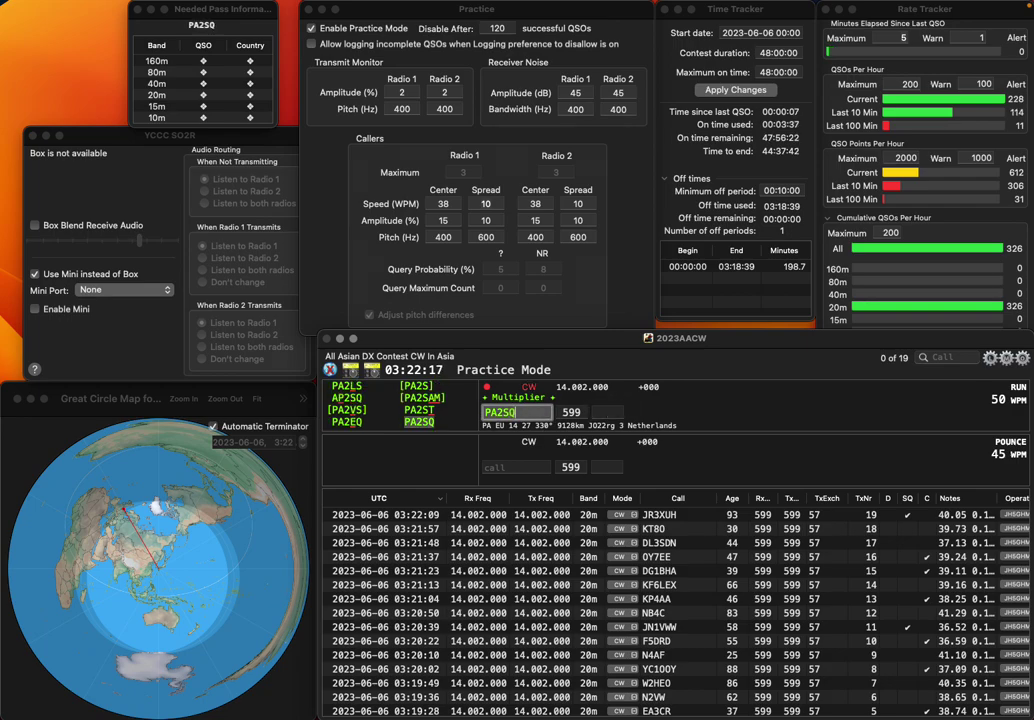
pyautogui.press('space')
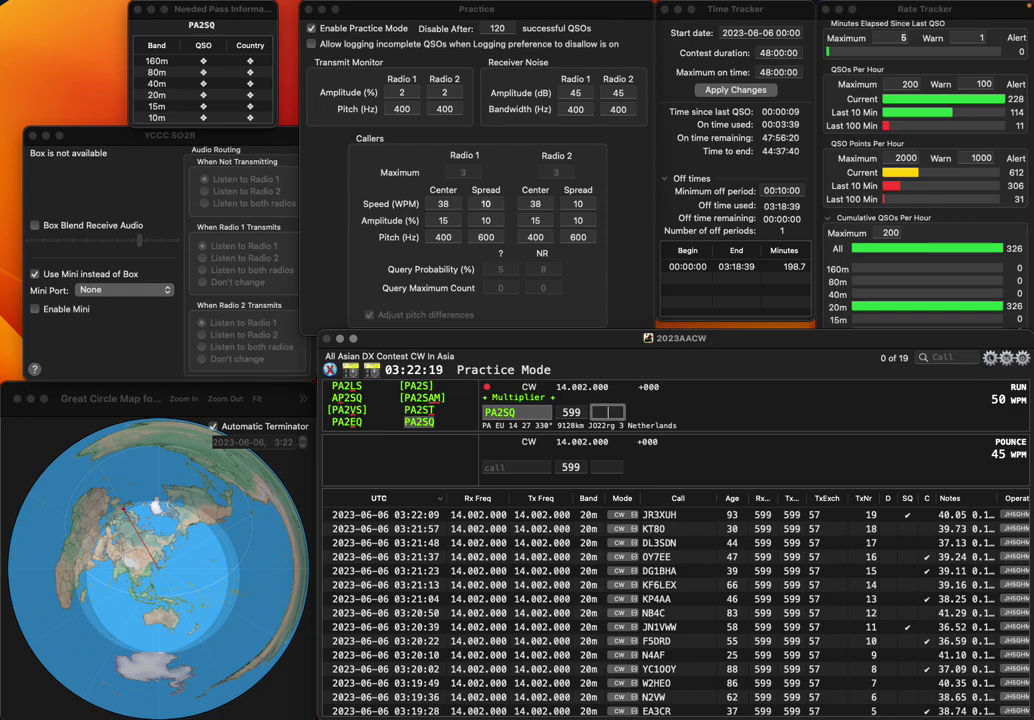
pyautogui.write('52')
pyautogui.press('Return')
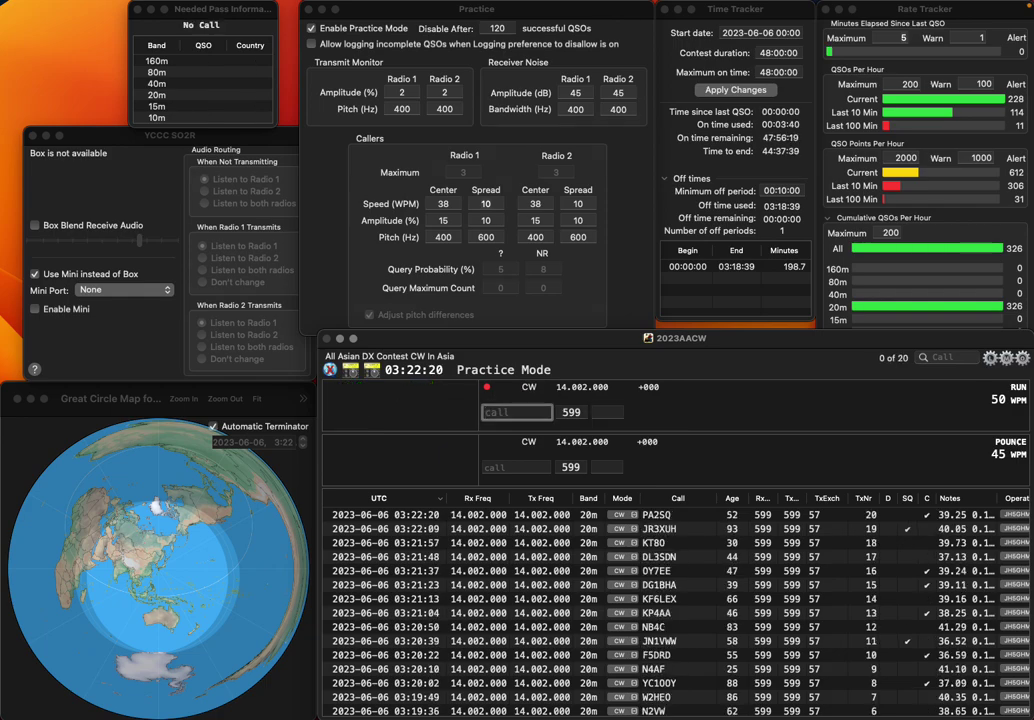
# Step: Enter the partial call WLS, complete it as KW4LS, and log the contact with received exchange 83
pyautogui.write('YW')
pyautogui.press('BackSpace')
pyautogui.press('BackSpace')
pyautogui.write('WLS')
pyautogui.press('Home')
pyautogui.write('K')
pyautogui.press('Right')
pyautogui.write('4')
pyautogui.press('Return')
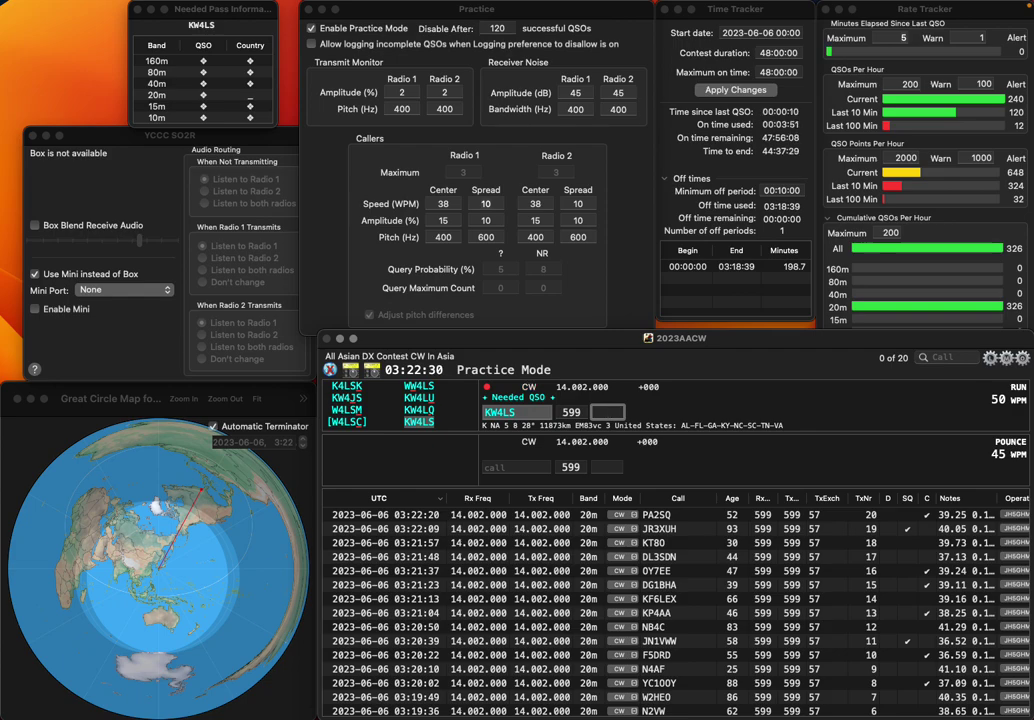
pyautogui.press('Return')
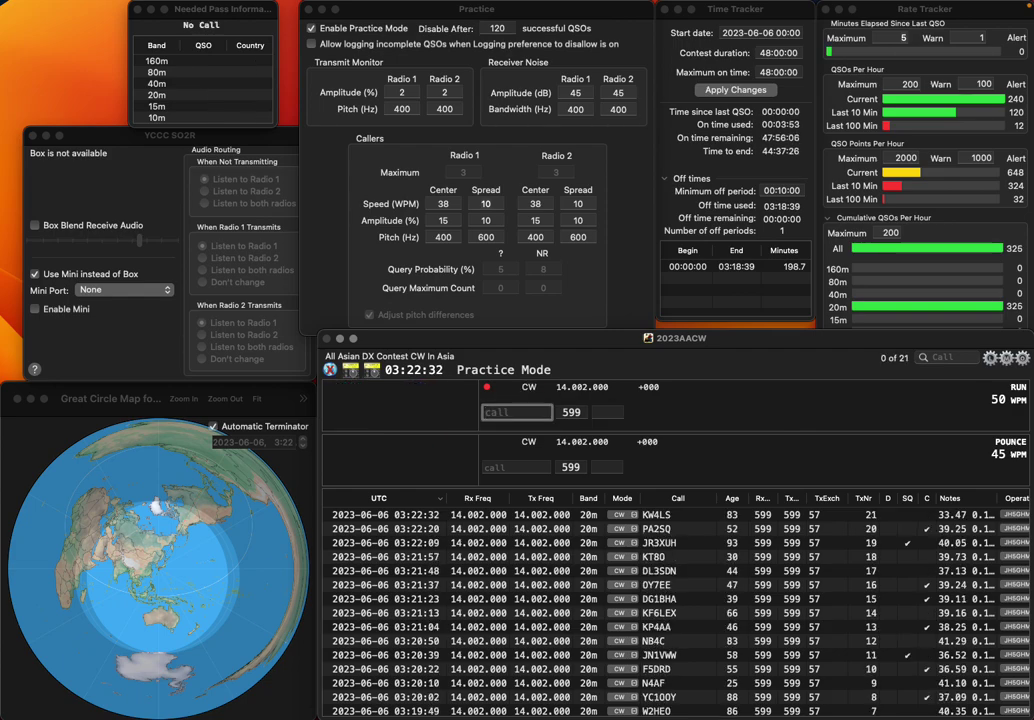
# Step: Enter the partial call 3T, complete it as UD3T, and log the contact with received exchange 35
pyautogui.write('3T')
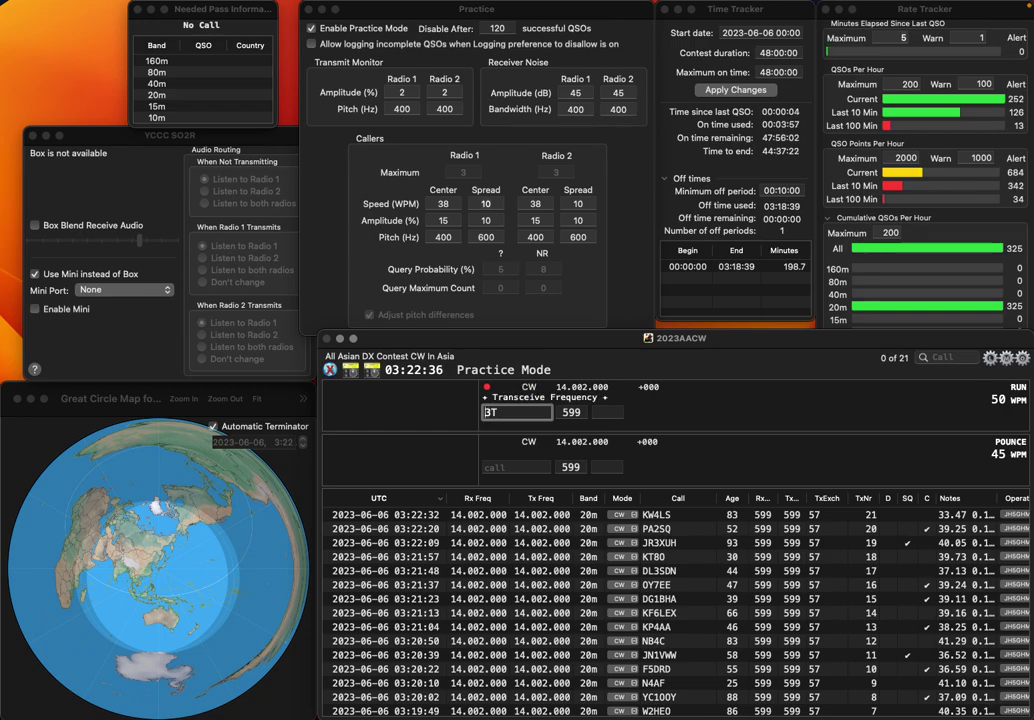
pyautogui.press('Home')
pyautogui.write('D')
pyautogui.press('Left')
pyautogui.write('U')
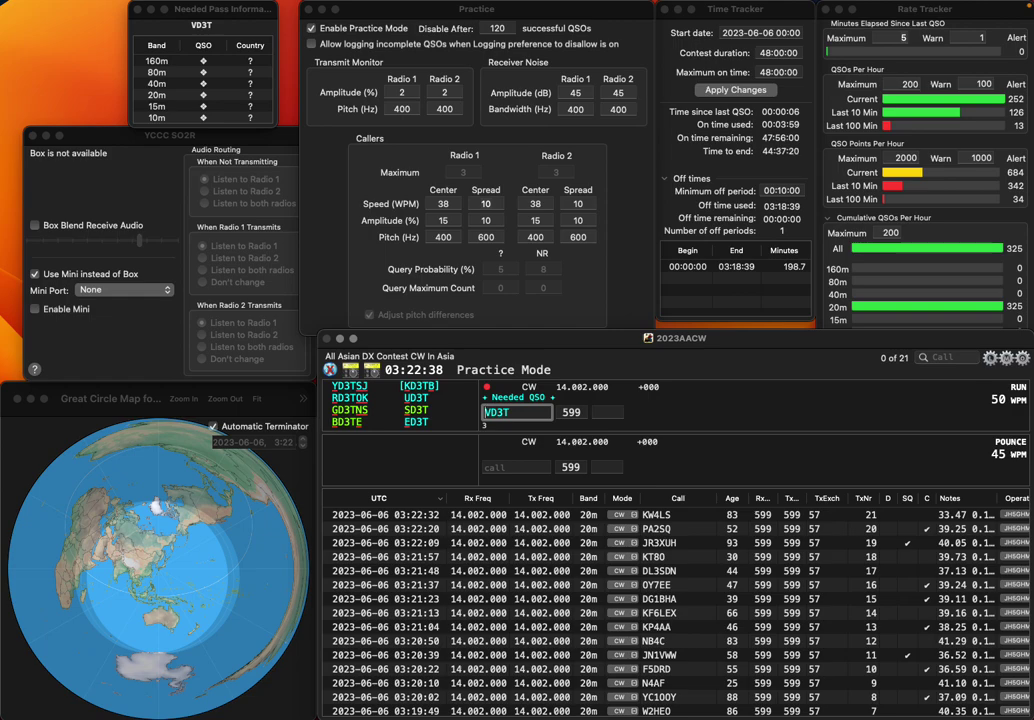
pyautogui.press('Tab')
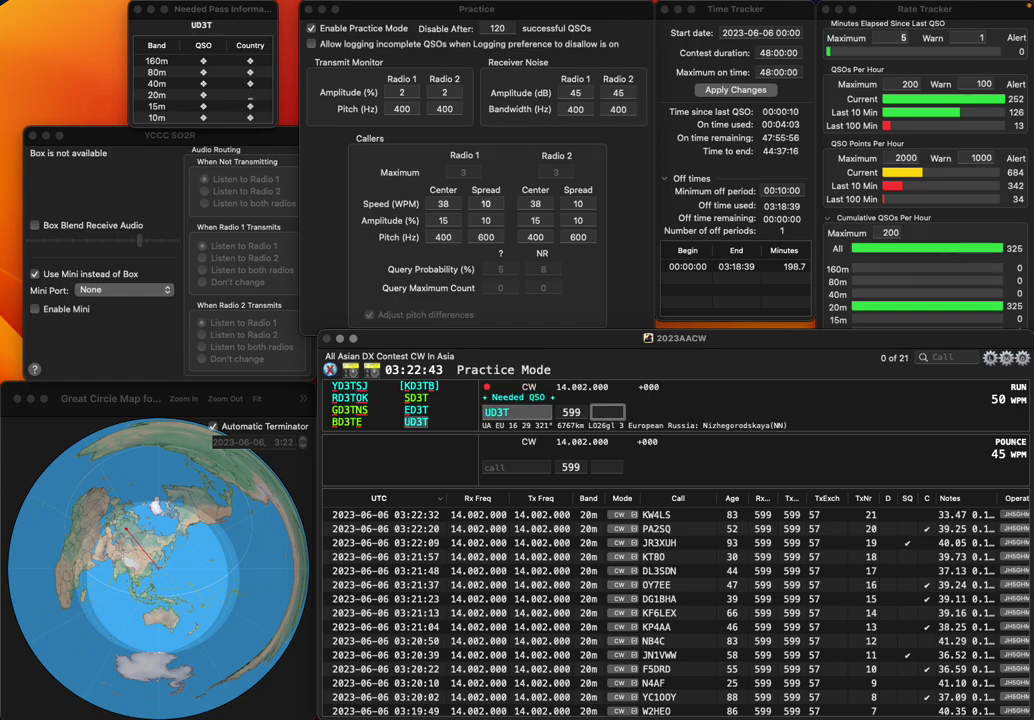
pyautogui.write('35')
pyautogui.press('Return')
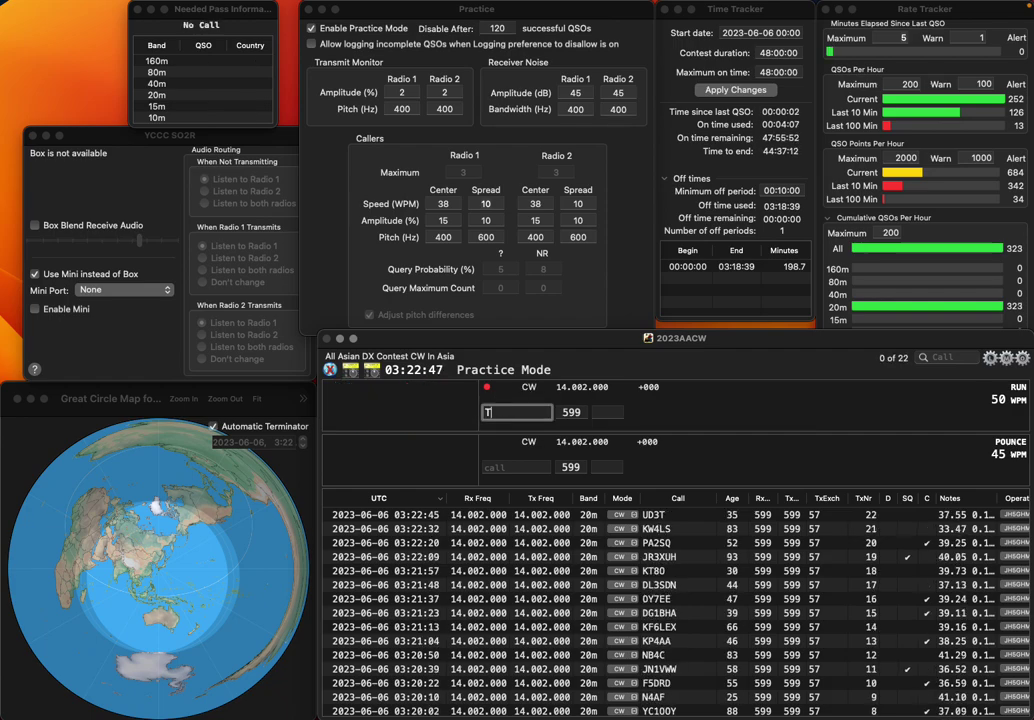
pyautogui.write('N6TQ')
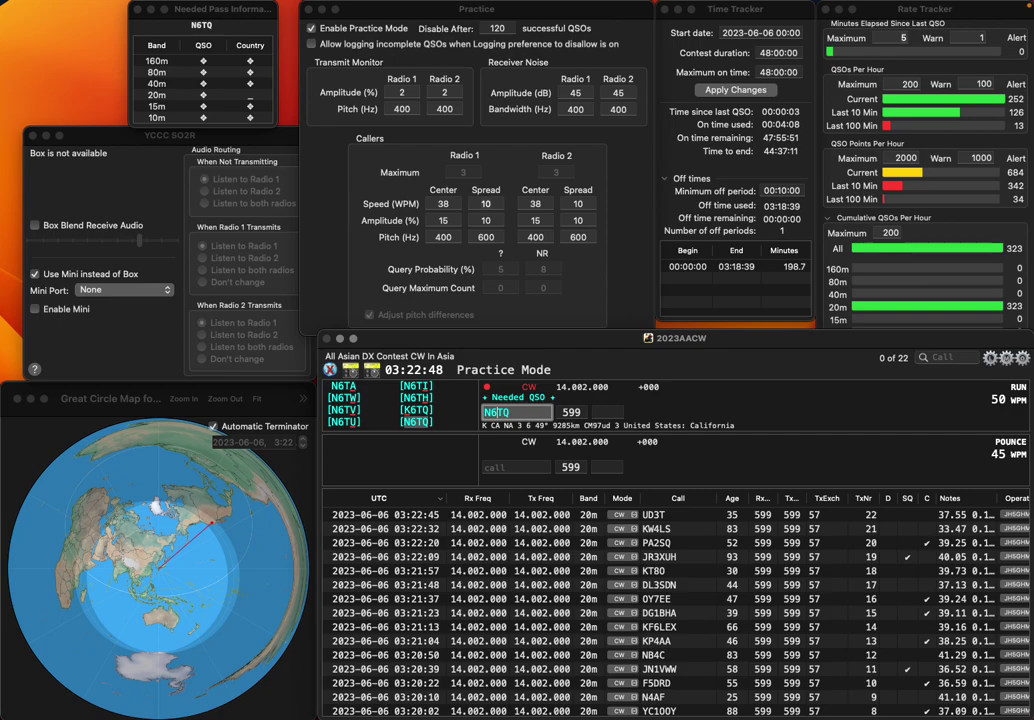
pyautogui.press('space')
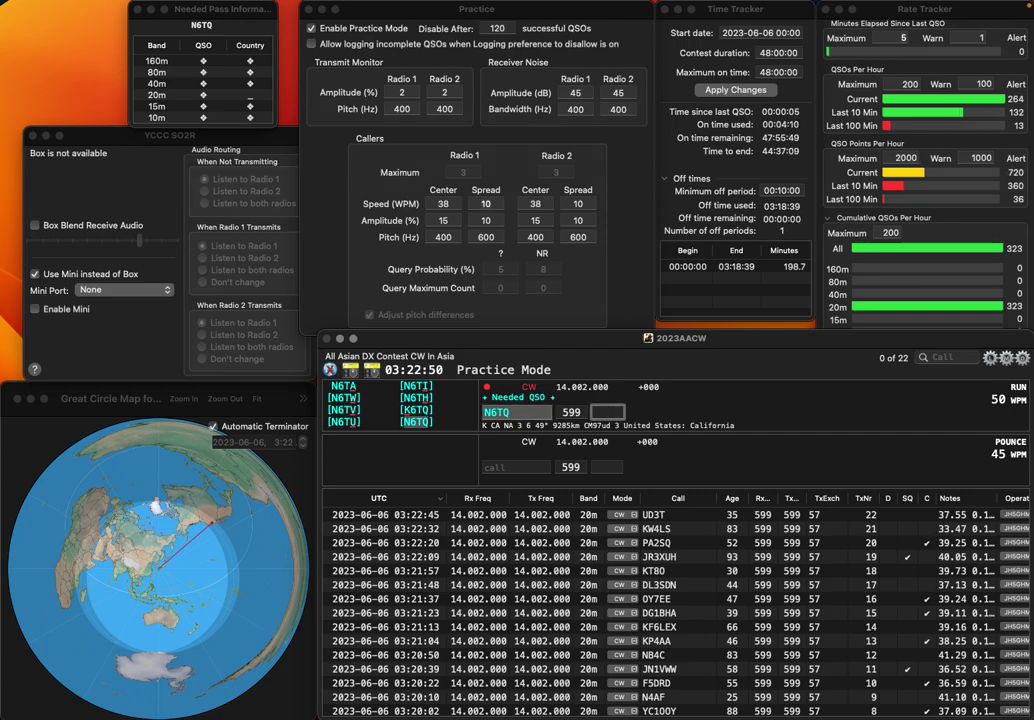
pyautogui.write('0')
pyautogui.press('Return')
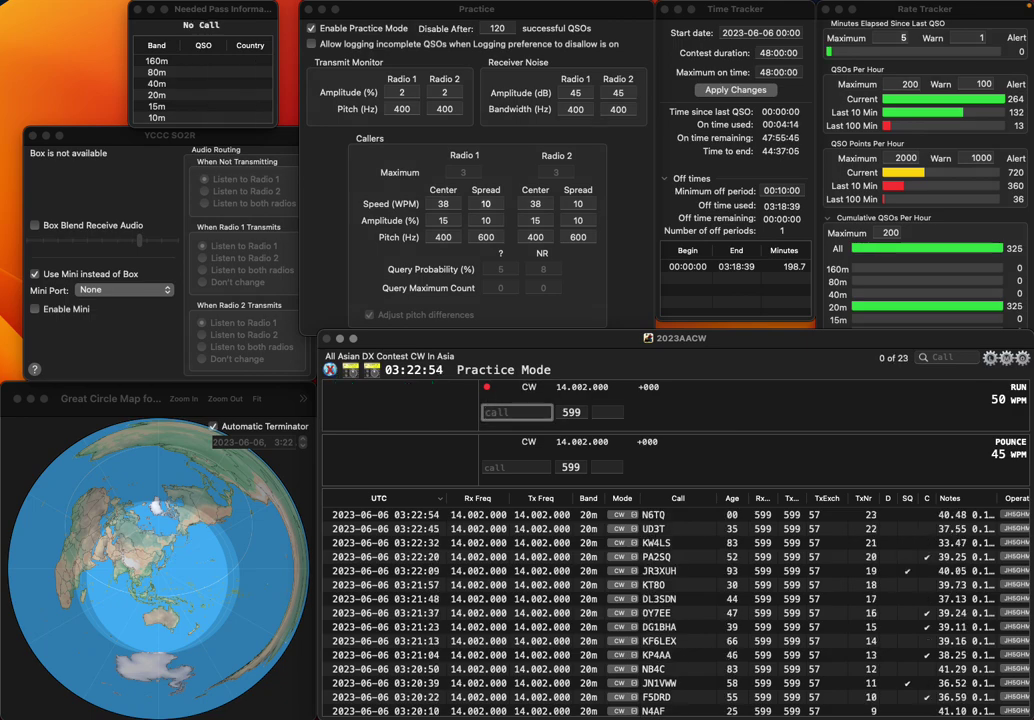
pyautogui.write('KC8YTV')
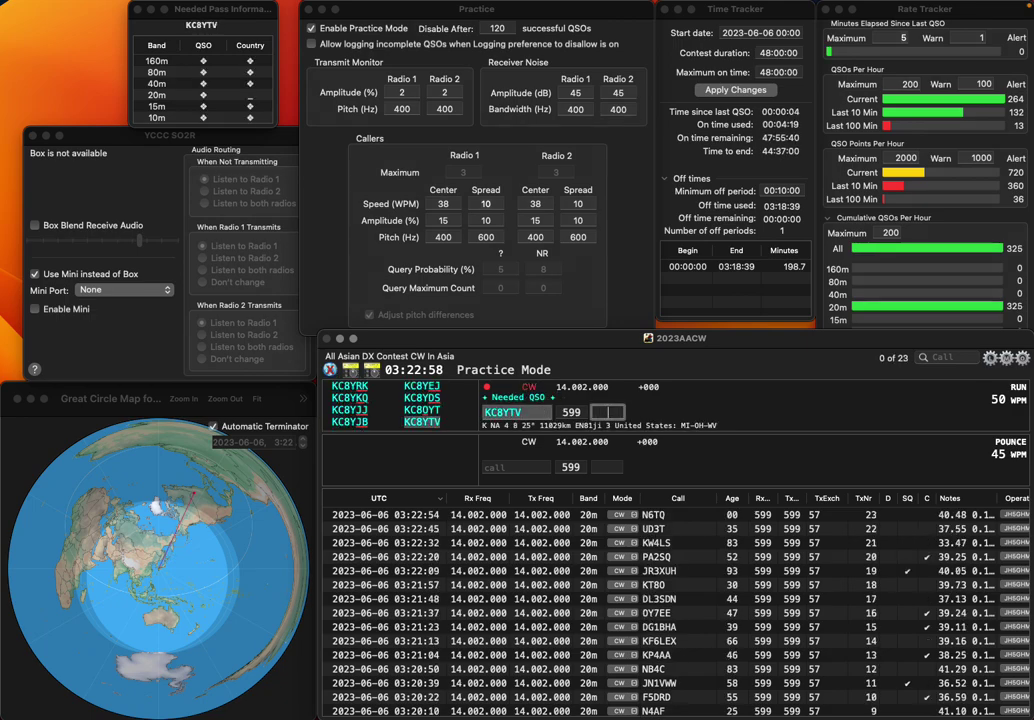
pyautogui.press('space')
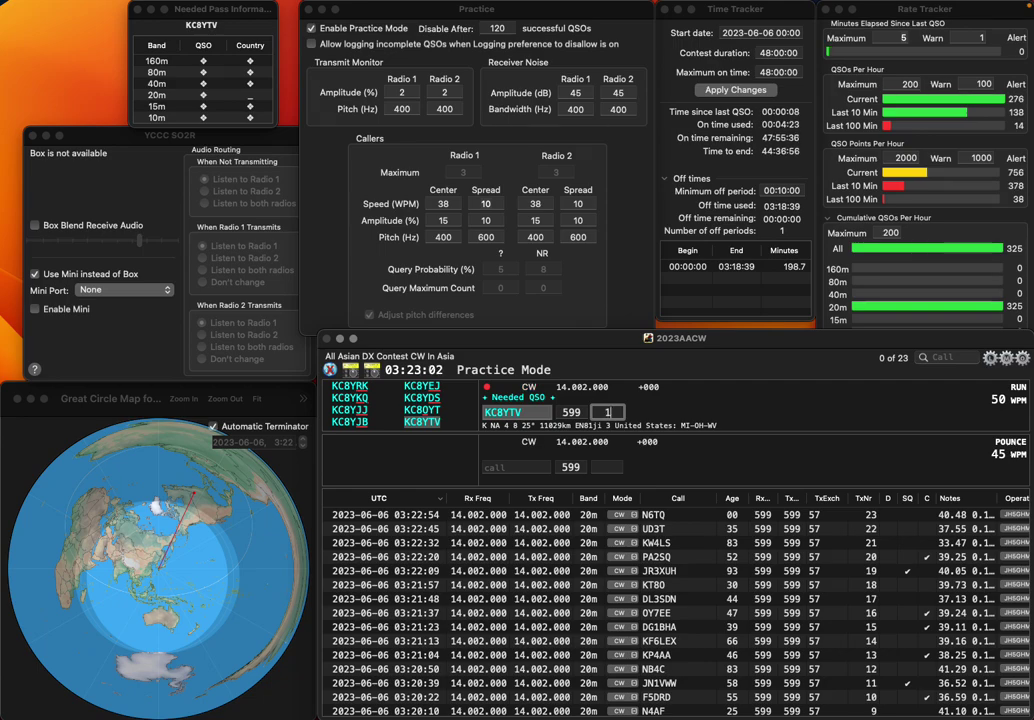
pyautogui.write('17')
pyautogui.press('Return')
pyautogui.write('WA1AW')
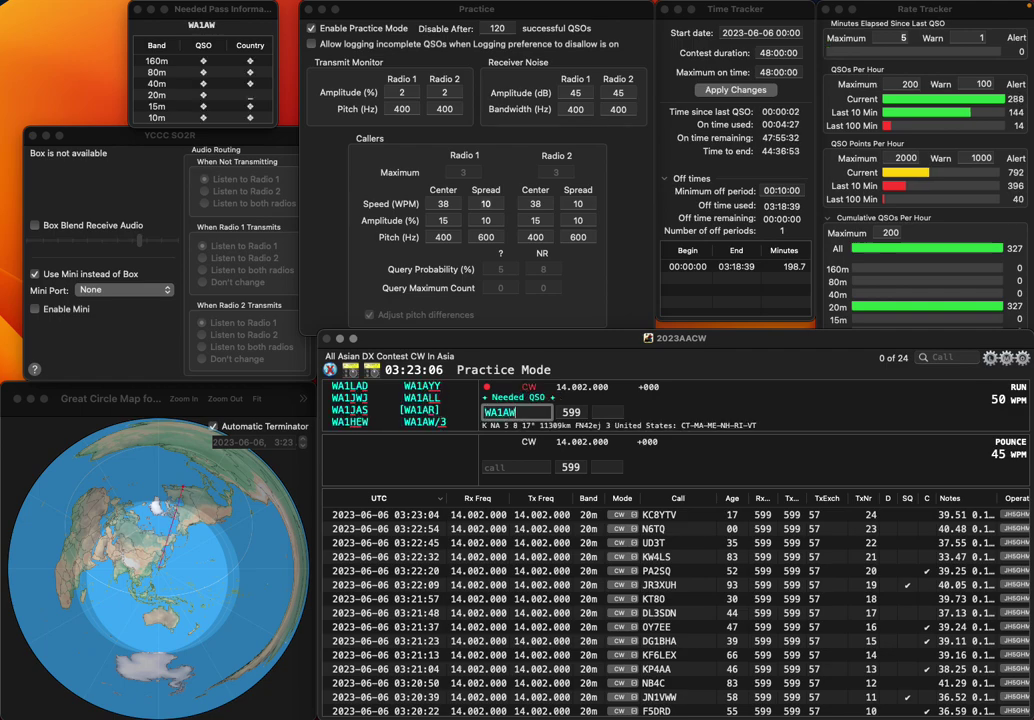
pyautogui.write('/3')
pyautogui.press('space')
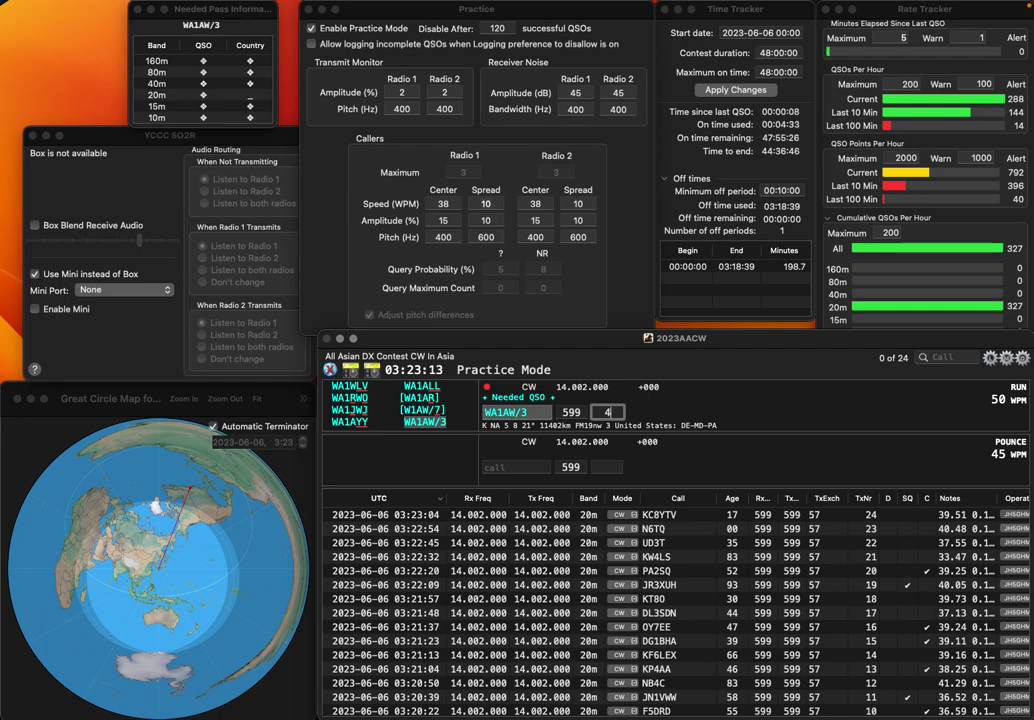
pyautogui.press('Return')
pyautogui.write('WB9GYM')
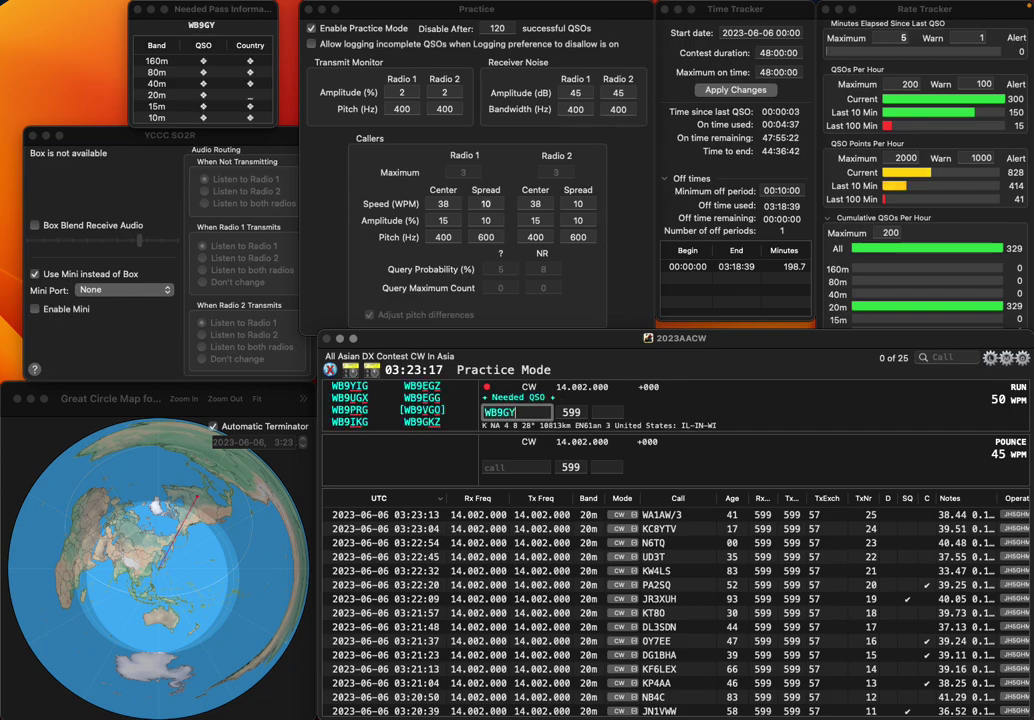
pyautogui.press('BackSpace')
pyautogui.press('BackSpace')
pyautogui.press('BackSpace')
pyautogui.write('ZYM')
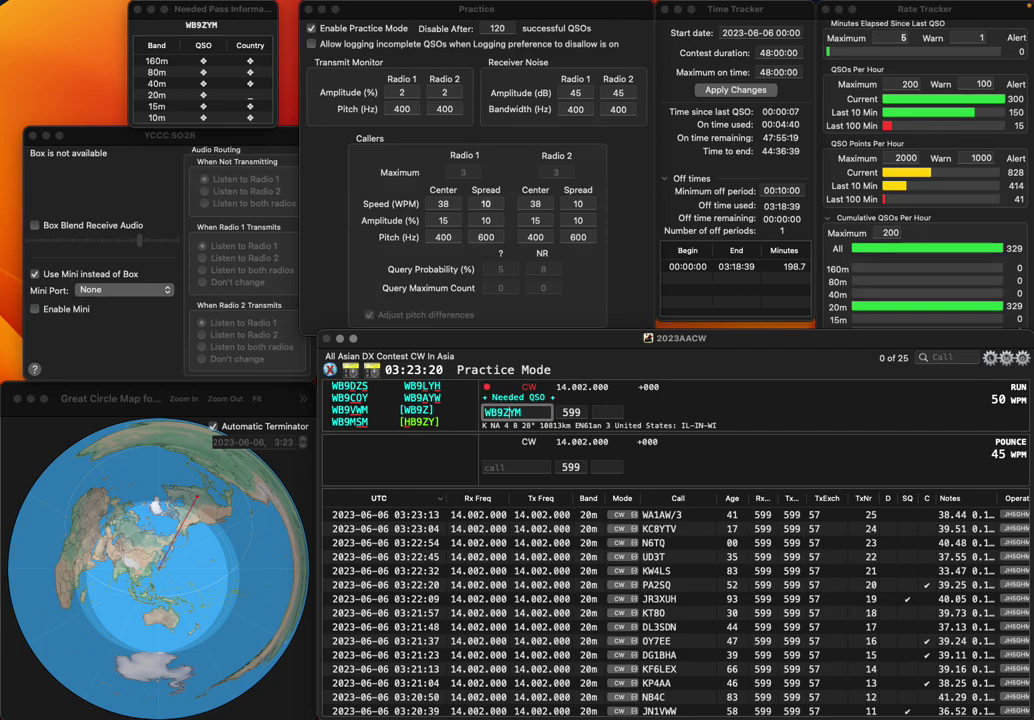
pyautogui.press('BackSpace')
pyautogui.write('G')
pyautogui.press('BackSpace')
pyautogui.write('D')
pyautogui.press('Return')
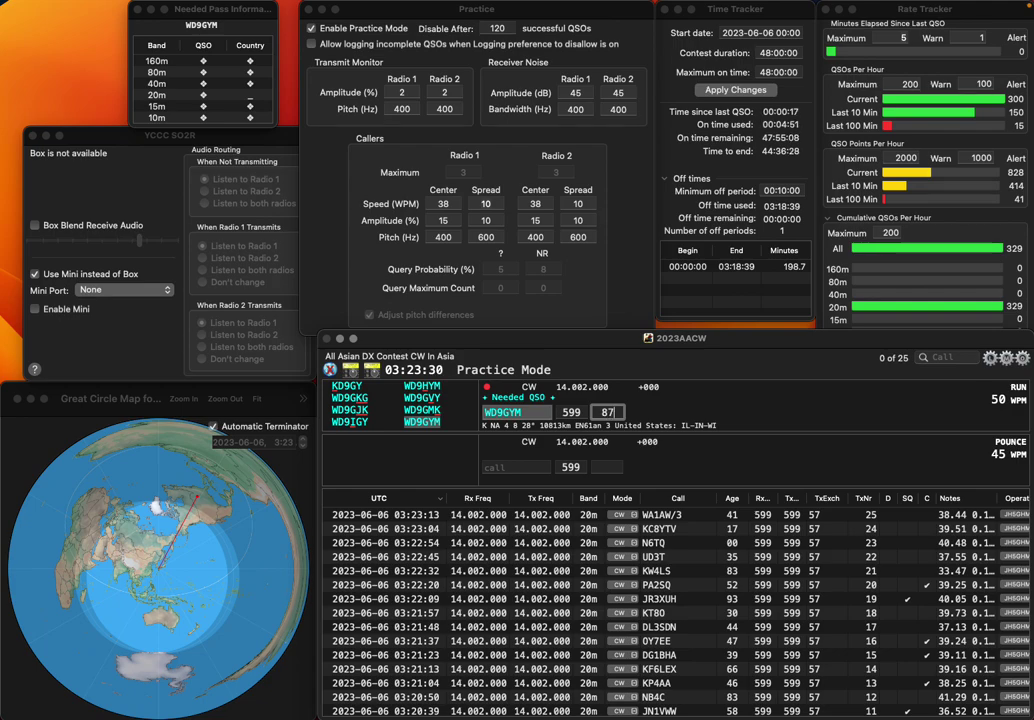
pyautogui.press('Return')
pyautogui.write('W3GW')
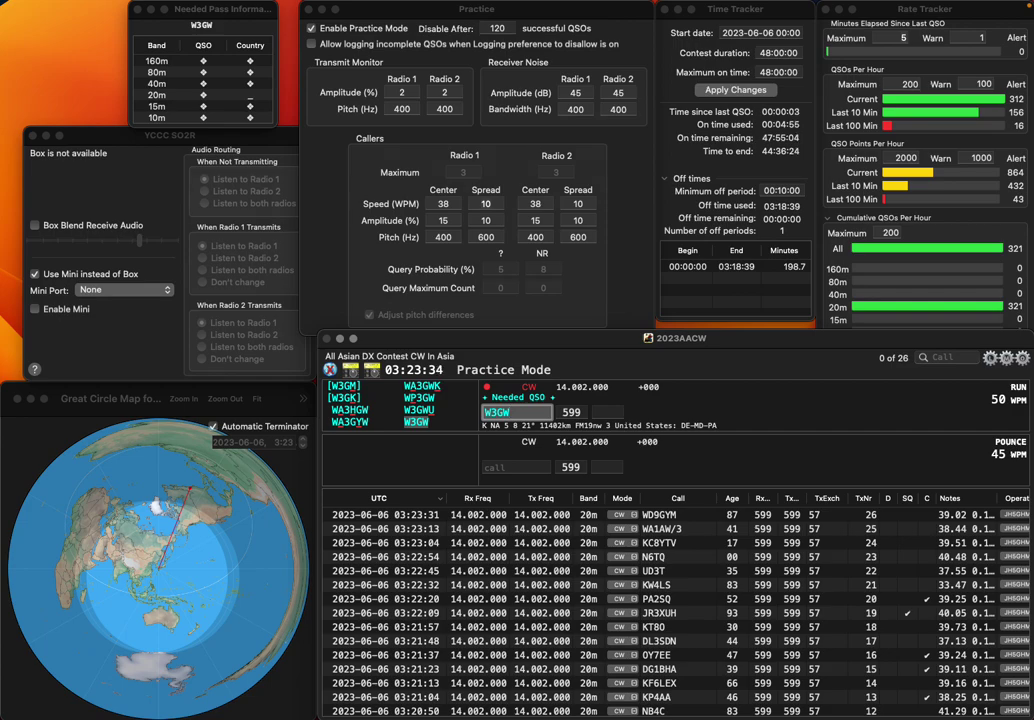
pyautogui.press('Return')
pyautogui.write('27')
pyautogui.press('Return')
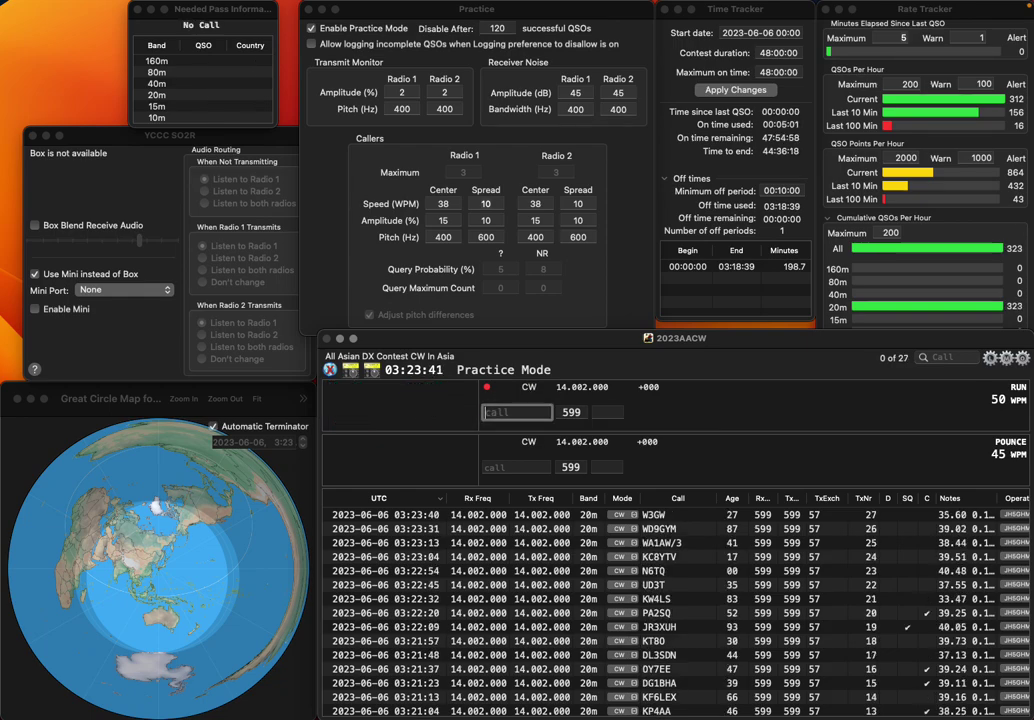
pyautogui.write('OK2')
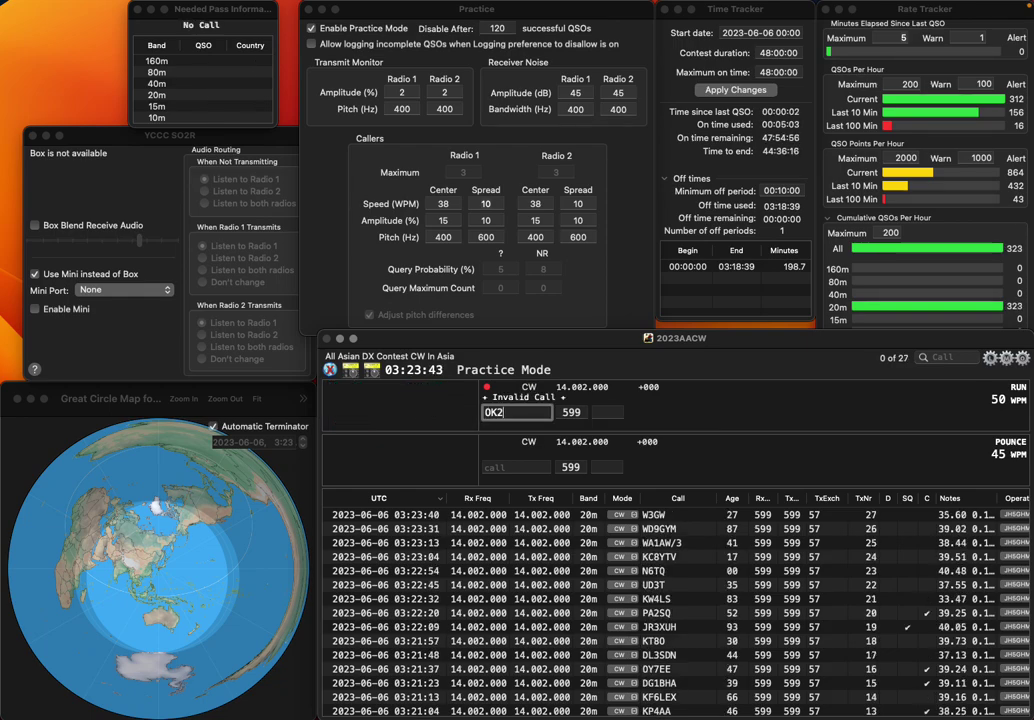
pyautogui.write('GG')
pyautogui.press('Return')
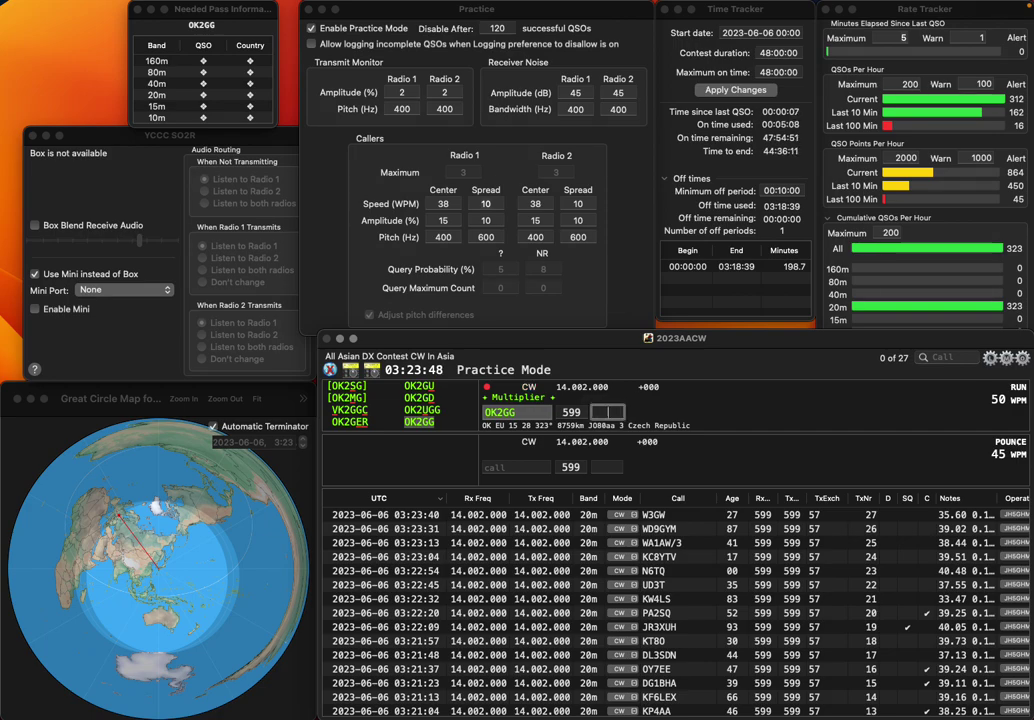
pyautogui.write('0')
pyautogui.press('Return')
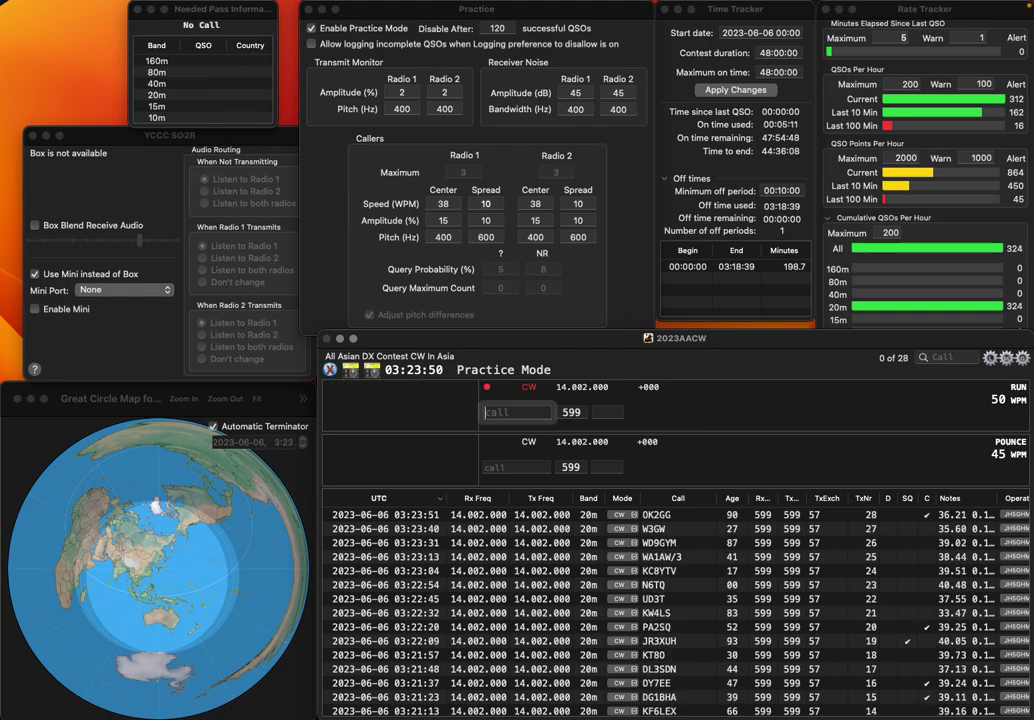
# Step: Enter the partial call 1X, complete it as NI1X, and log the contact with received exchange 90
pyautogui.write('1X')
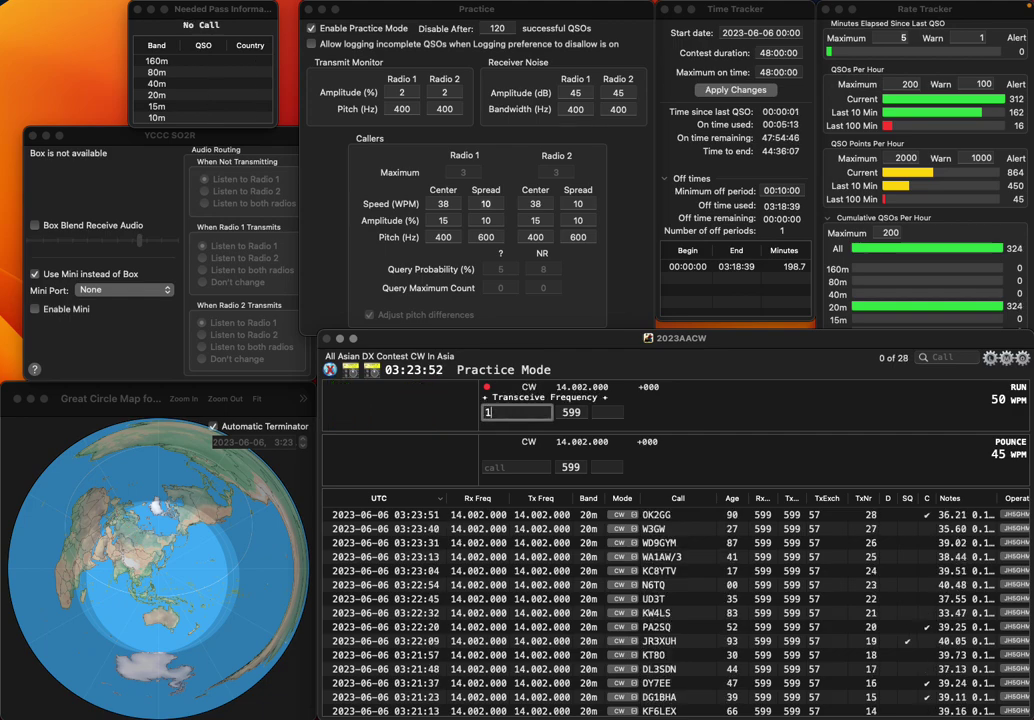
pyautogui.press('Left')
pyautogui.press('Left')
pyautogui.write('N')
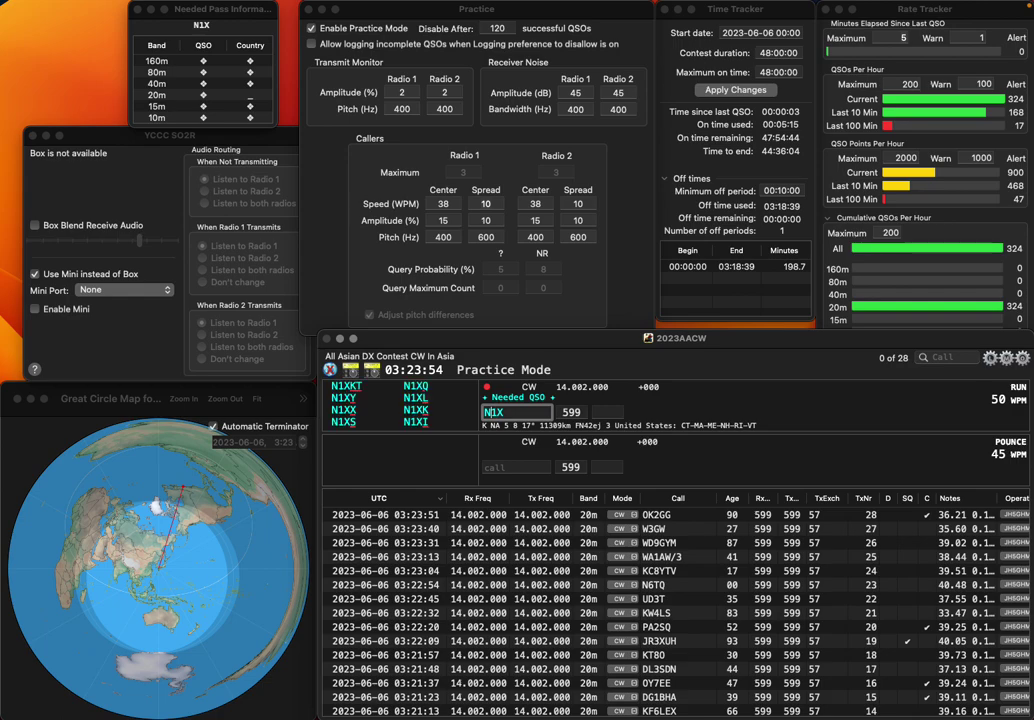
pyautogui.write('I')
pyautogui.press('Return')
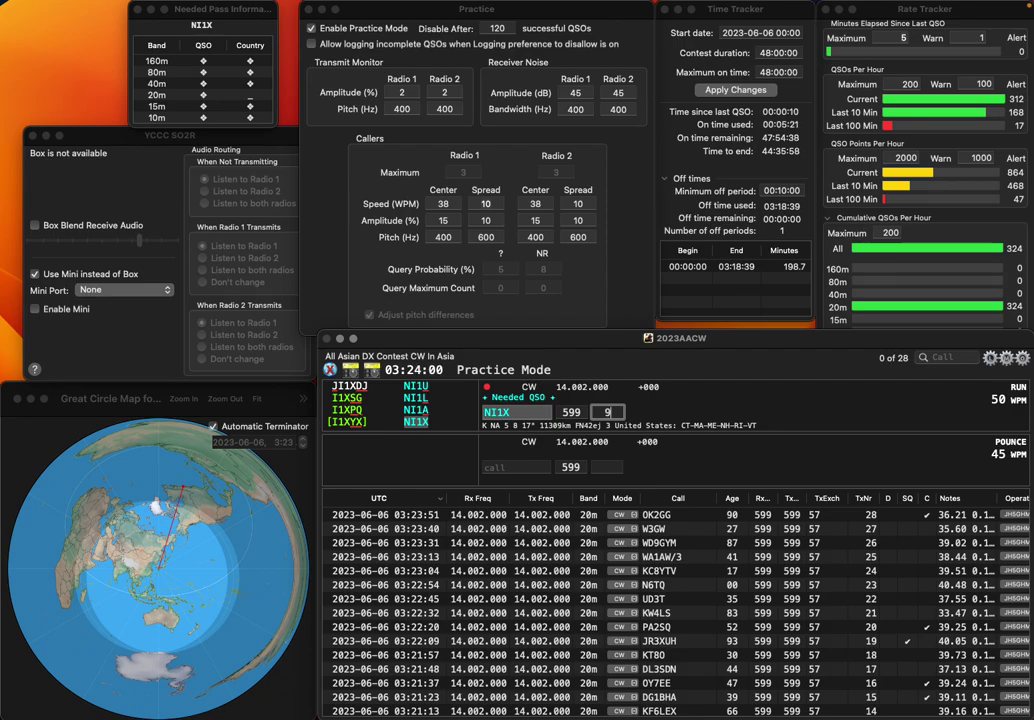
pyautogui.press('Return')
pyautogui.write('W4BQK')
pyautogui.press('Return')
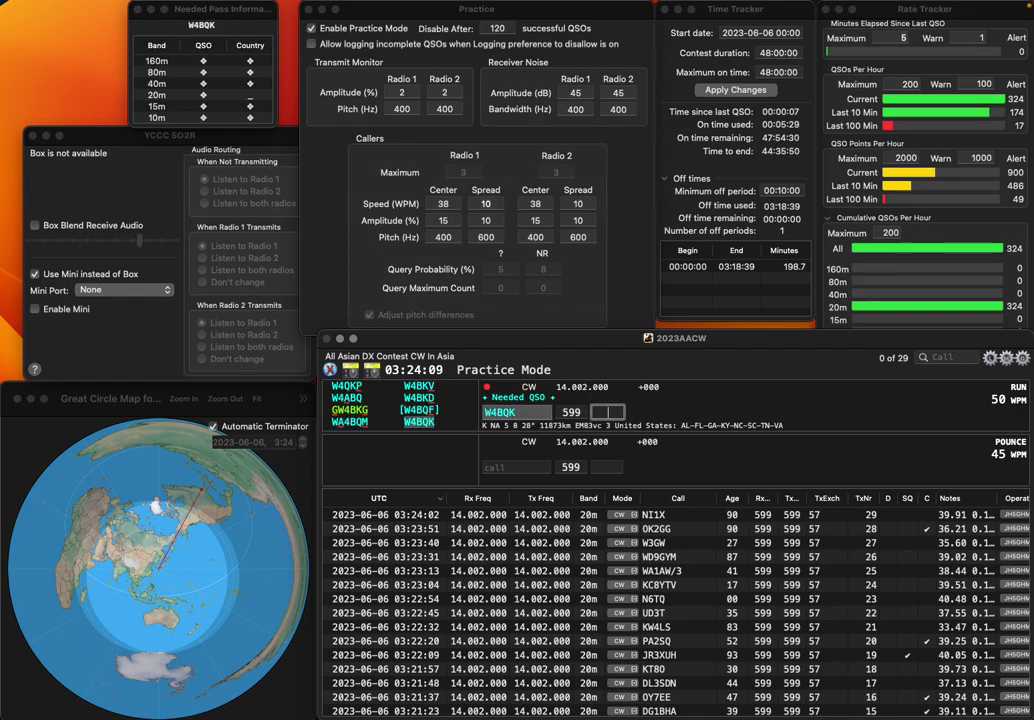
pyautogui.write('21')
pyautogui.press('Return')
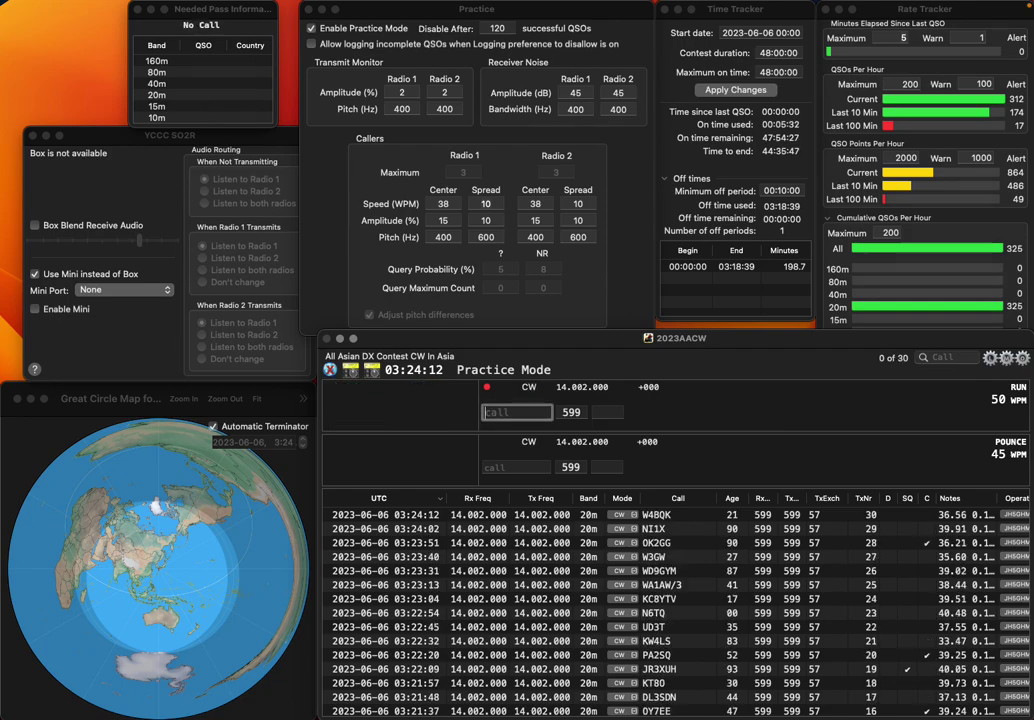
pyautogui.write('IKIDWO')
pyautogui.press('Left')
pyautogui.press('Left')
pyautogui.press('Left')
pyautogui.press('Left')
pyautogui.press('Left')
pyautogui.press('BackSpace')
pyautogui.write('6')
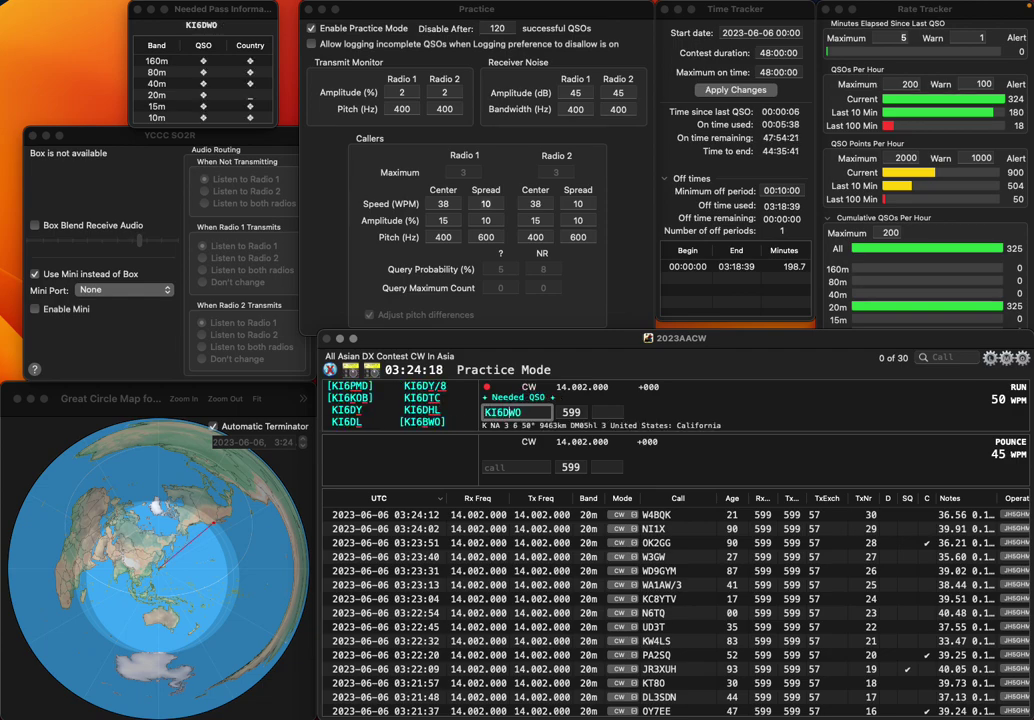
pyautogui.press('BackSpace')
pyautogui.write('B')
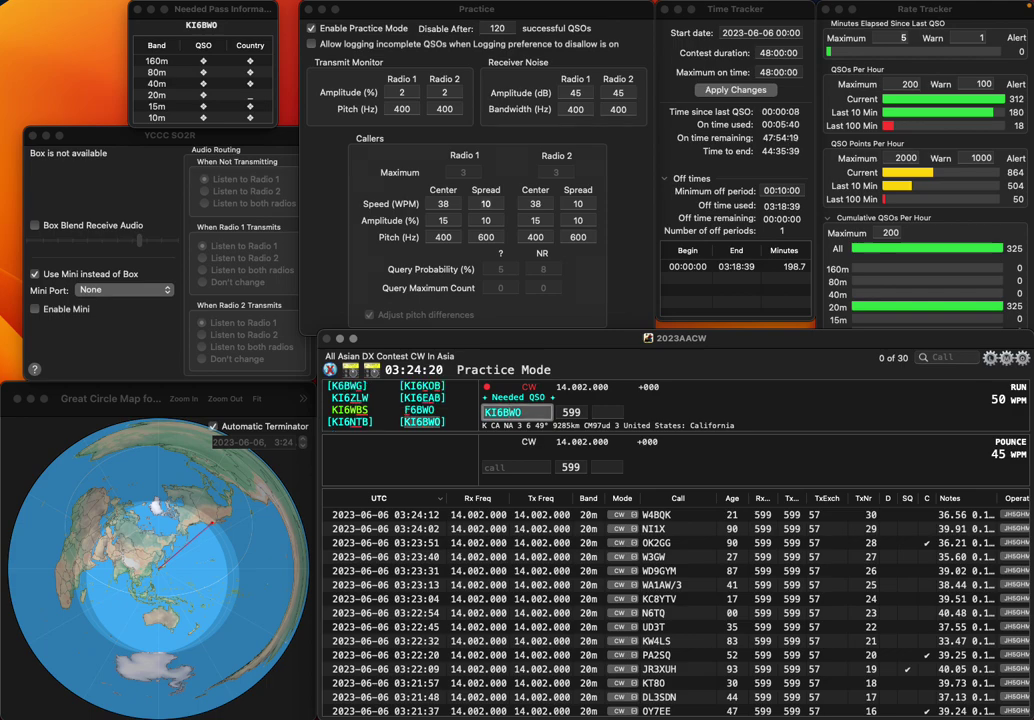
pyautogui.press('Tab')
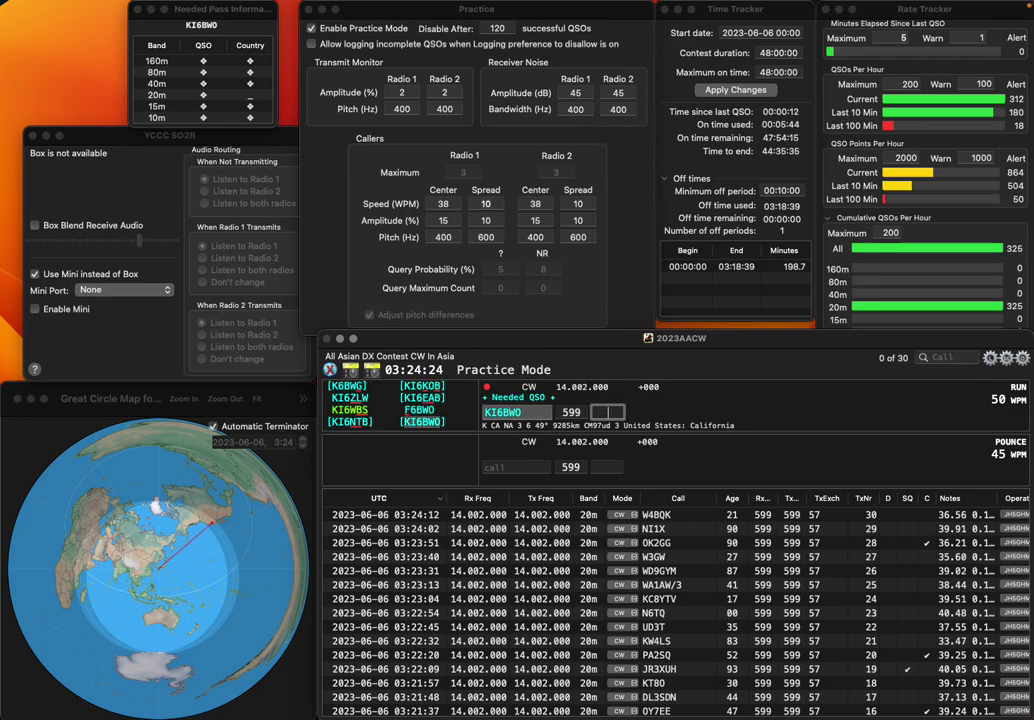
pyautogui.press('Return')
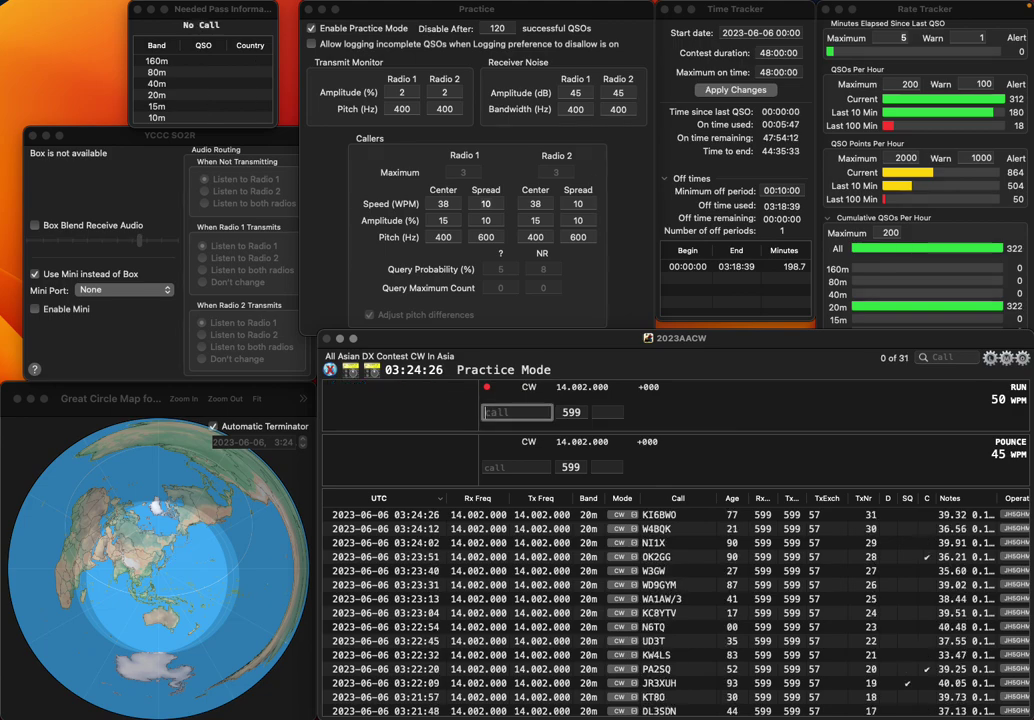
pyautogui.write('IU3PDF')
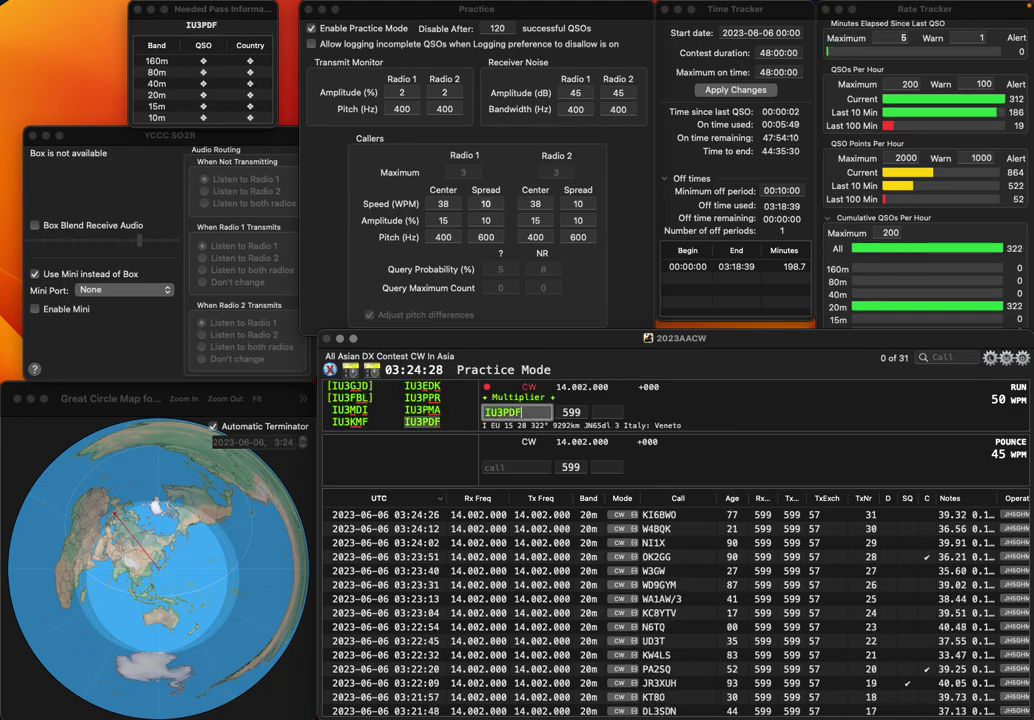
pyautogui.press('Return')
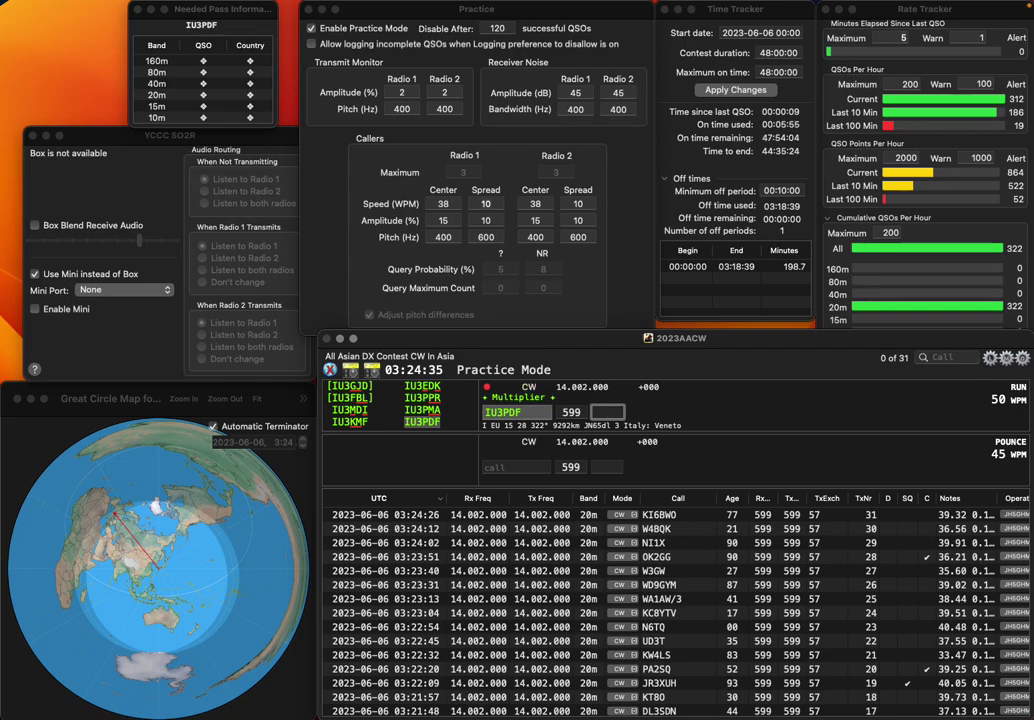
pyautogui.write('0')
pyautogui.press('Return')
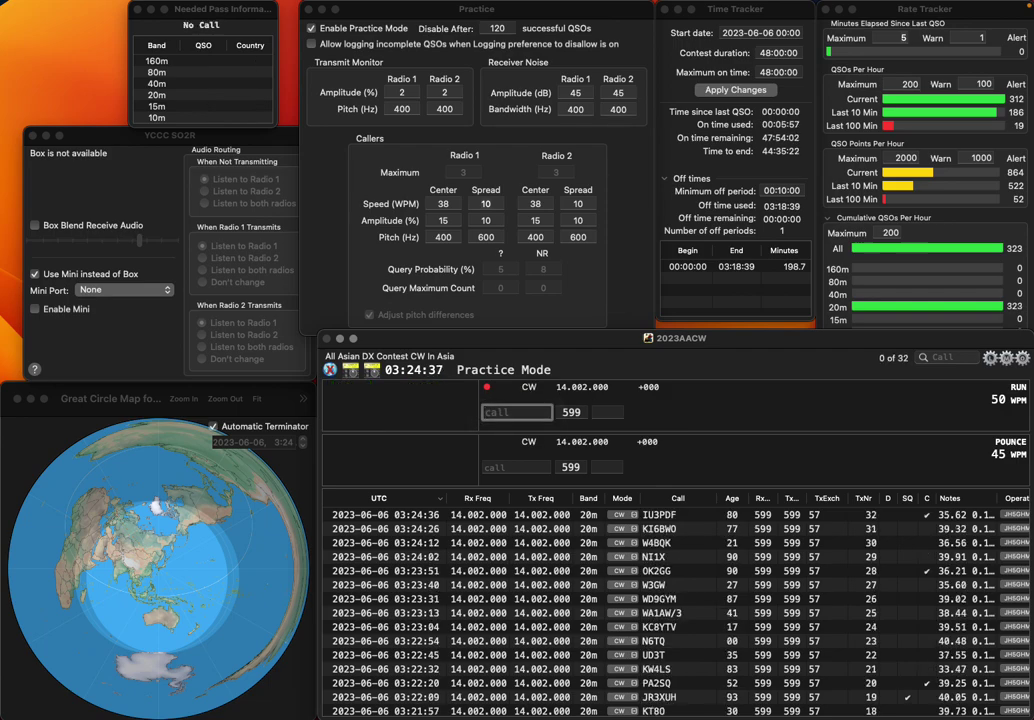
pyautogui.write('H4QKK')
pyautogui.press('super+Left')
pyautogui.write('B')
pyautogui.press('Delete')
pyautogui.write('3QKK')
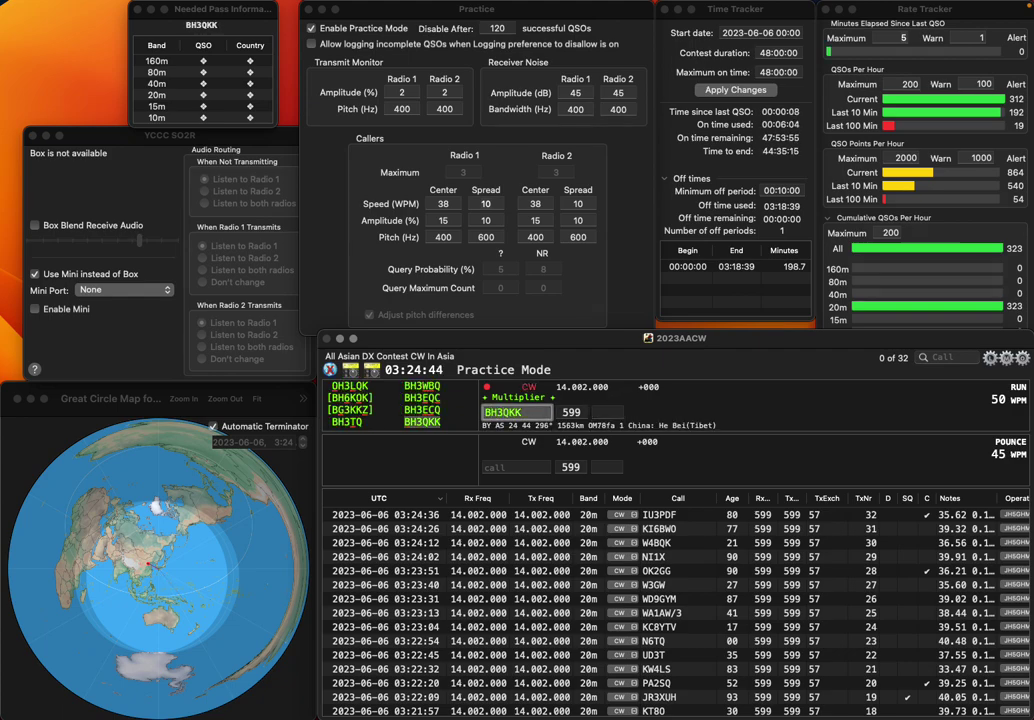
pyautogui.press('Tab')
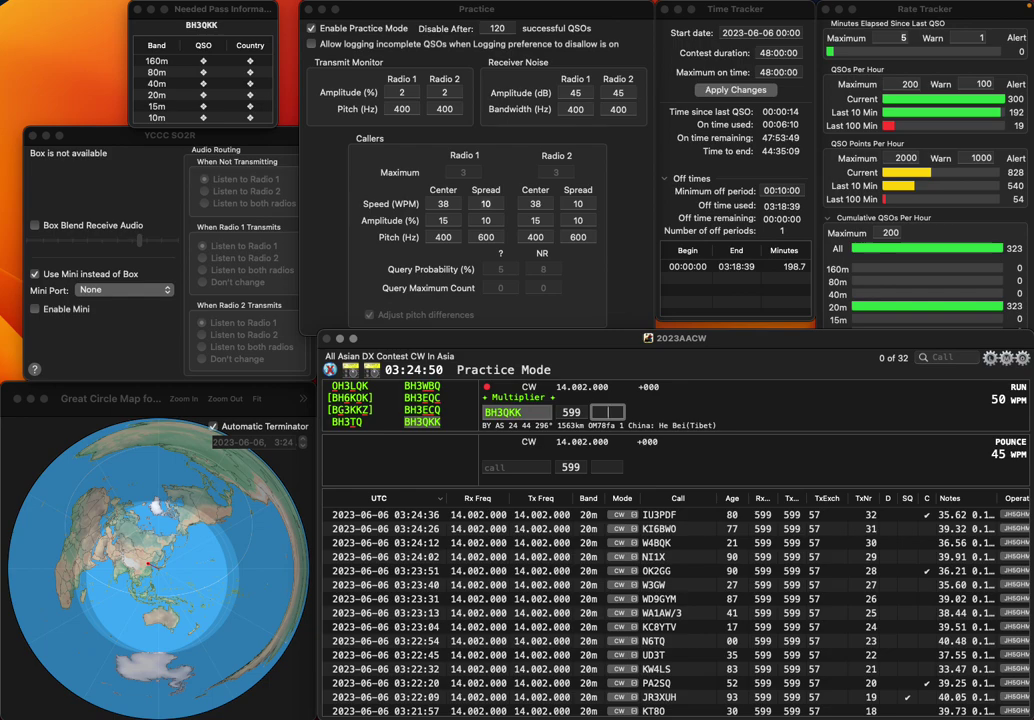
pyautogui.write('3')
pyautogui.press('Return')
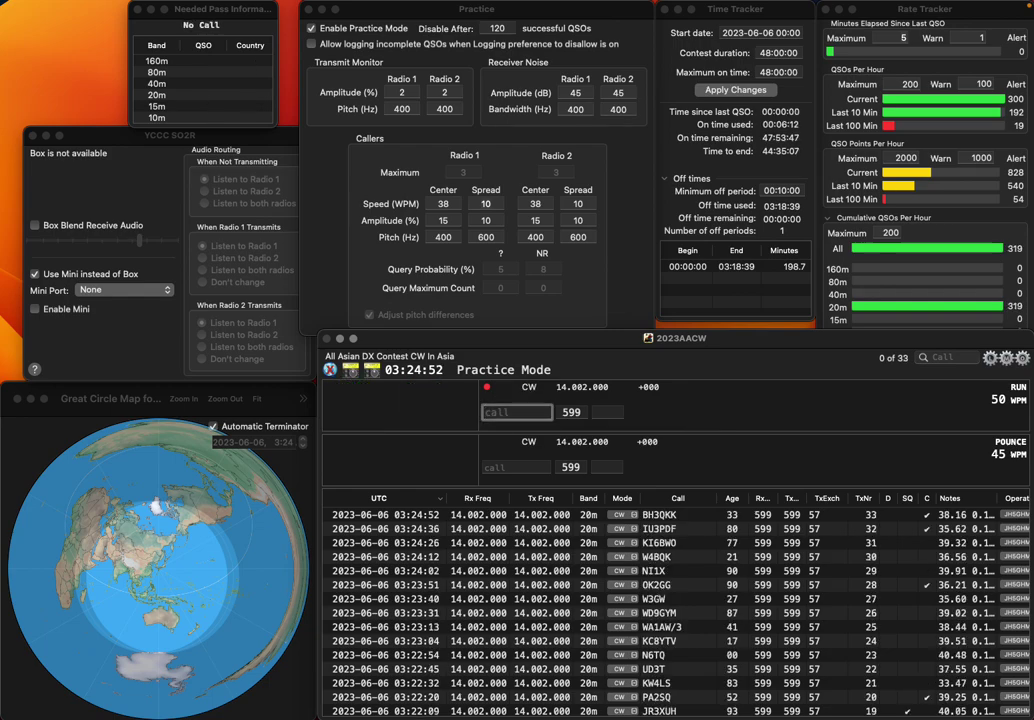
# Step: Enter the call sign W3GUY and log the contact with received exchange 68
pyautogui.write('W3GUY')
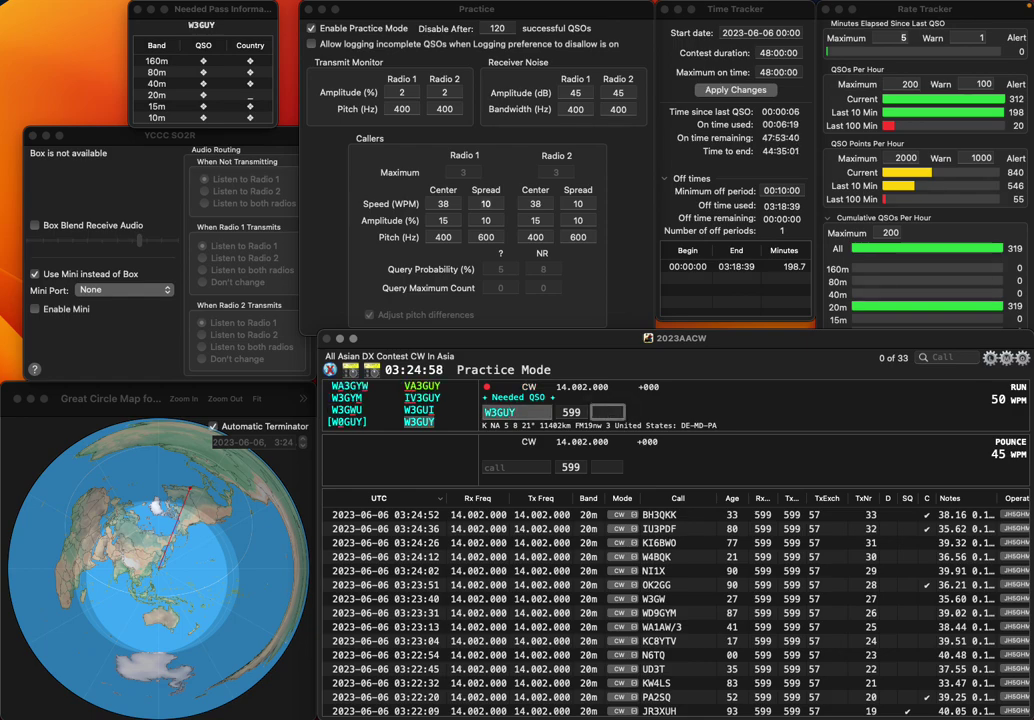
pyautogui.write('8')
pyautogui.press('Return')
pyautogui.write('WDEF')
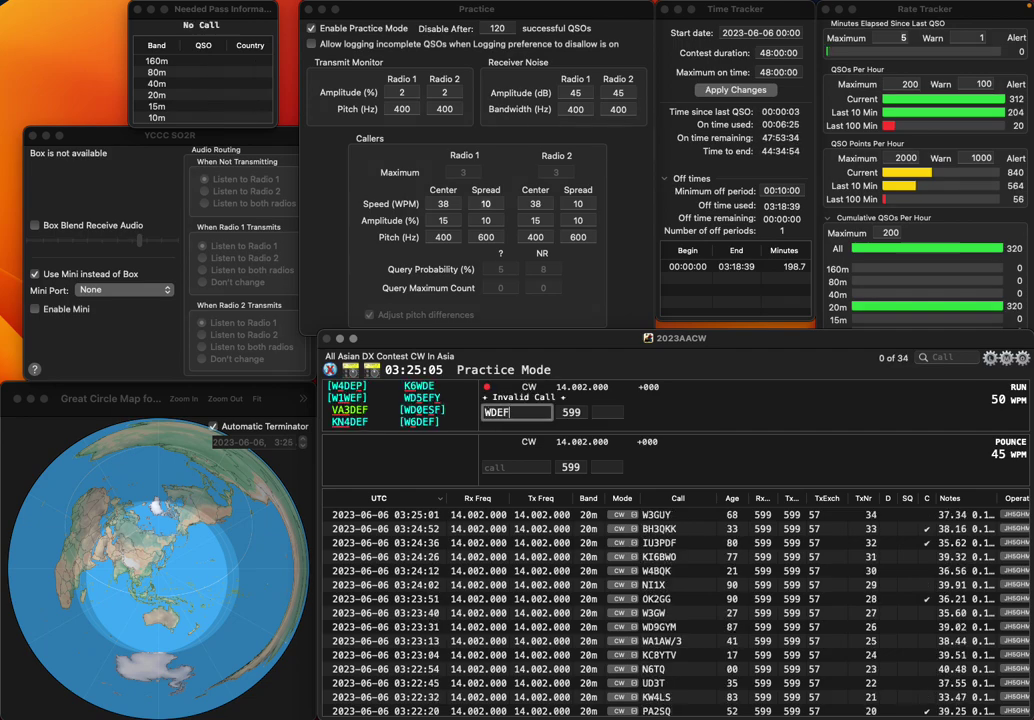
pyautogui.press('Return')
pyautogui.press('Left')
pyautogui.press('Left')
pyautogui.press('BackSpace')
pyautogui.write('B5')
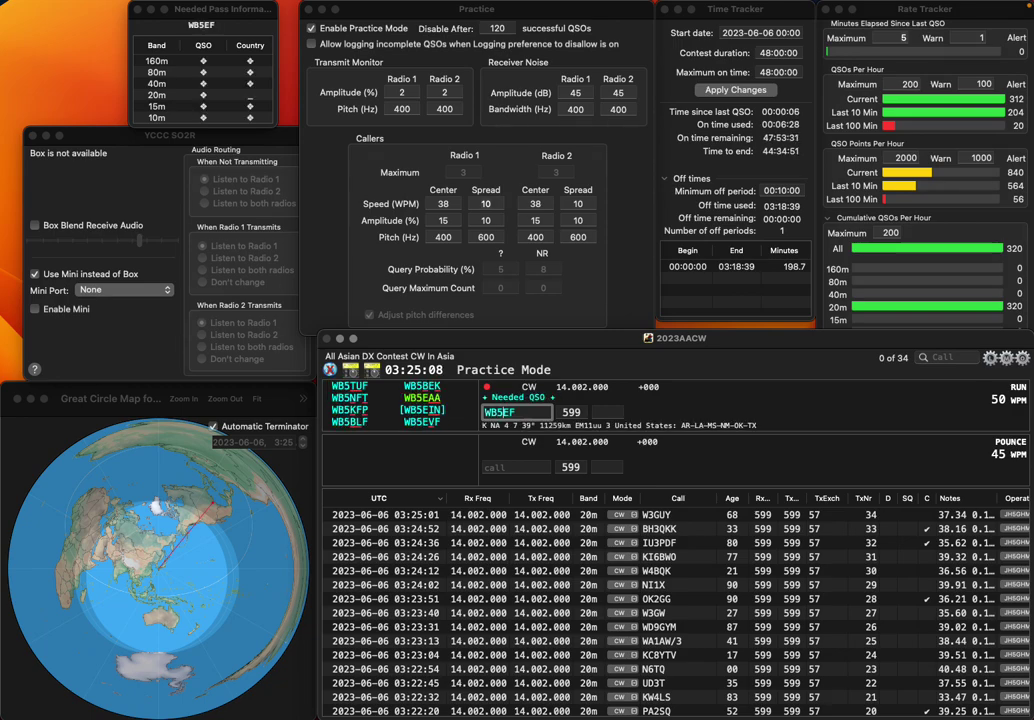
pyautogui.press('space')
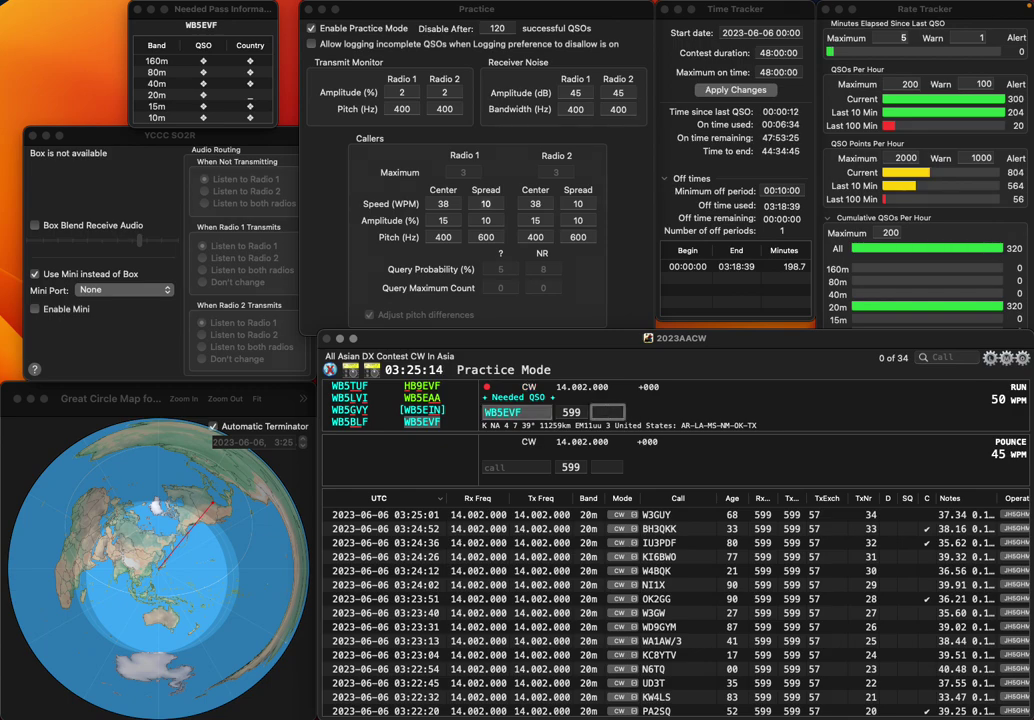
pyautogui.press('Return')
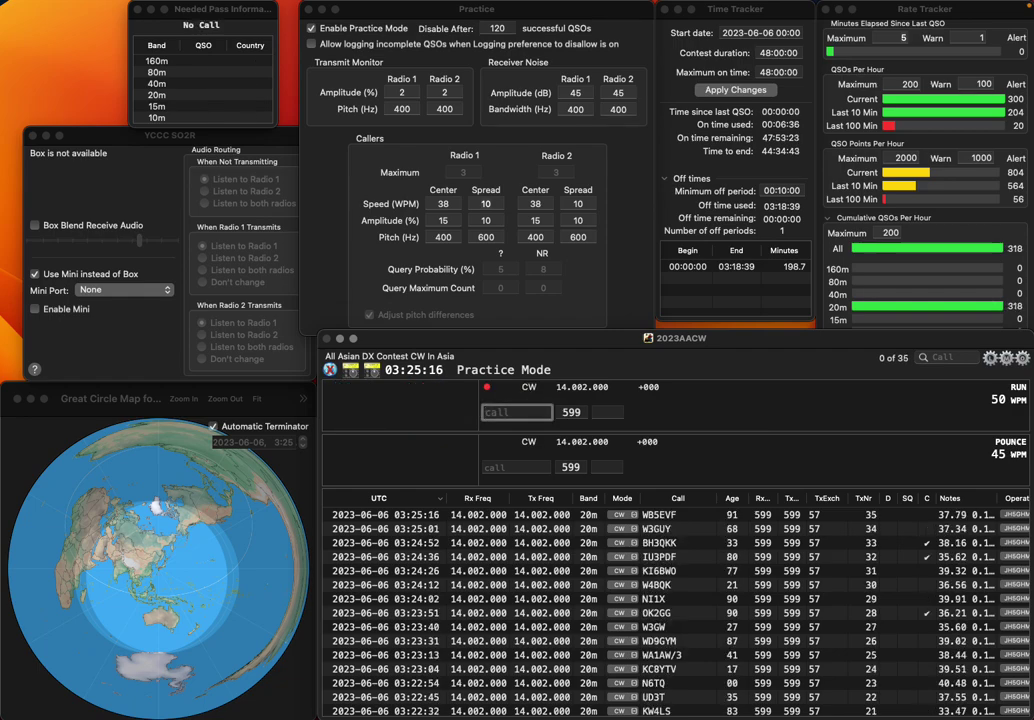
# Step: Enter the call sign W3XO and log the contact with its received exchange
pyautogui.write('W3X')
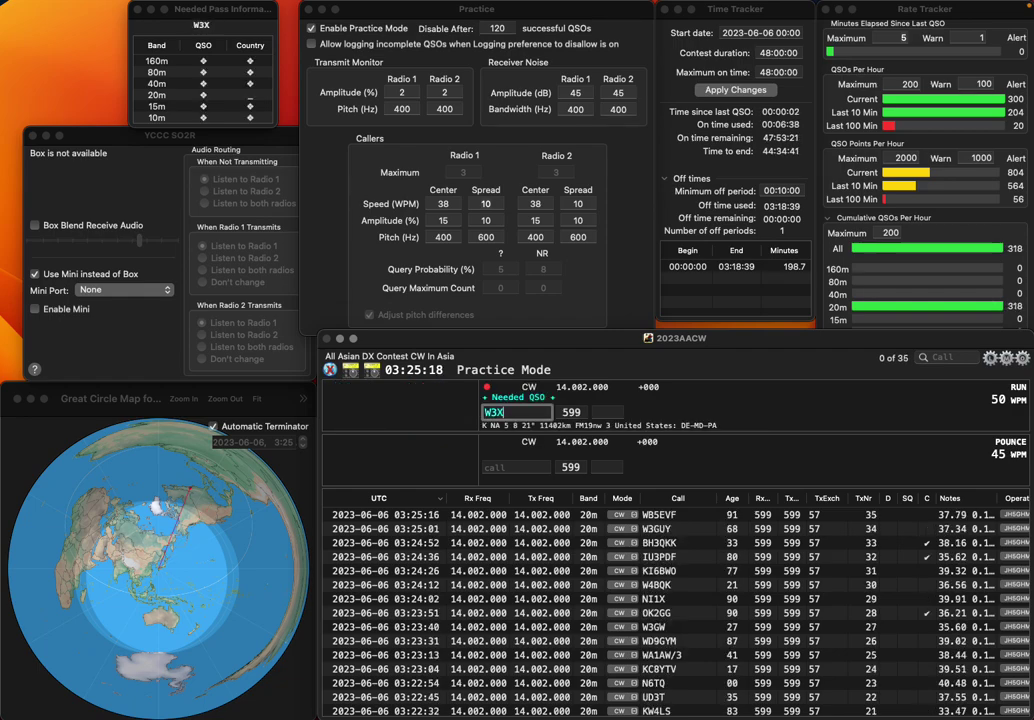
pyautogui.write('O')
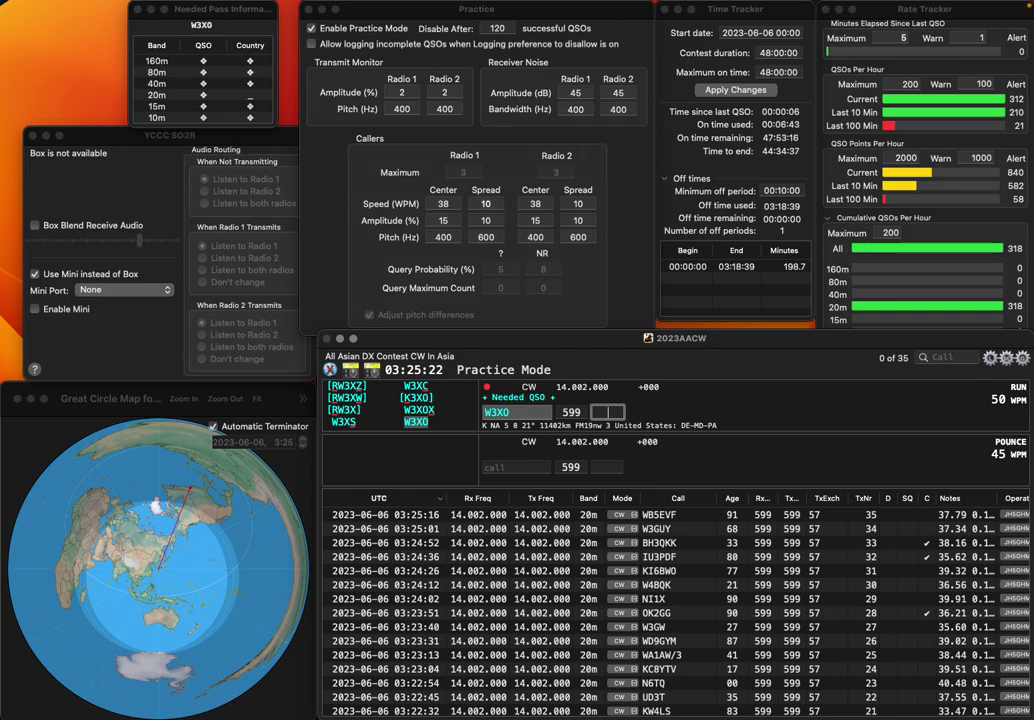
pyautogui.press('Return')
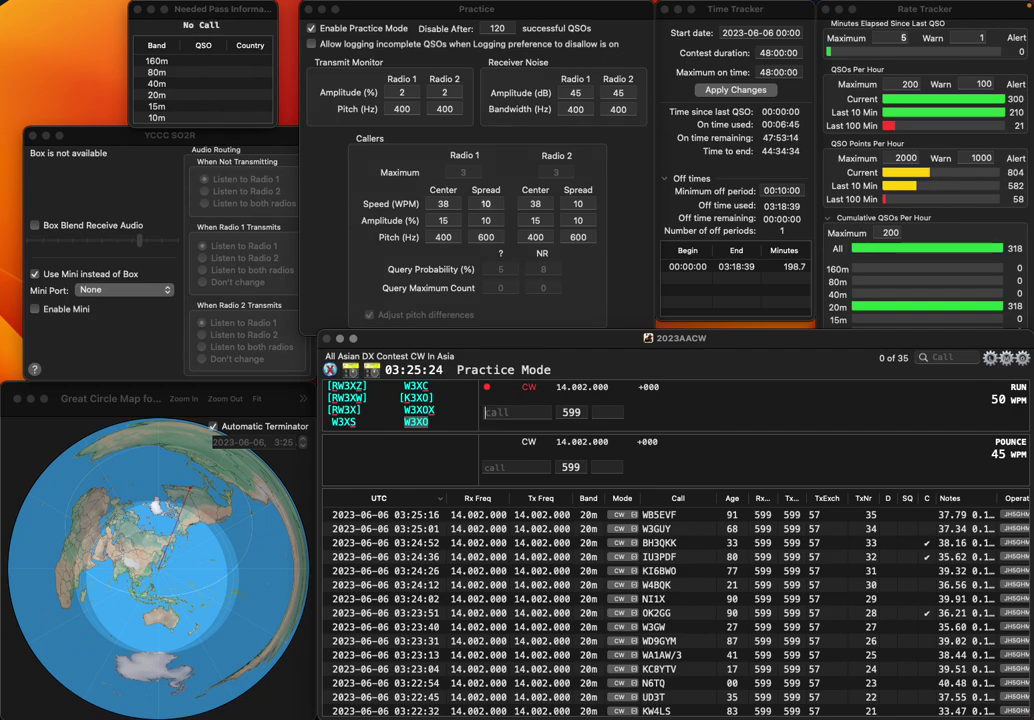
# Step: Enter the partial call FF, complete it to AH6FF, and log the contact with received exchange 26
pyautogui.write('FF')
pyautogui.click(485, 412)
pyautogui.write('A6')
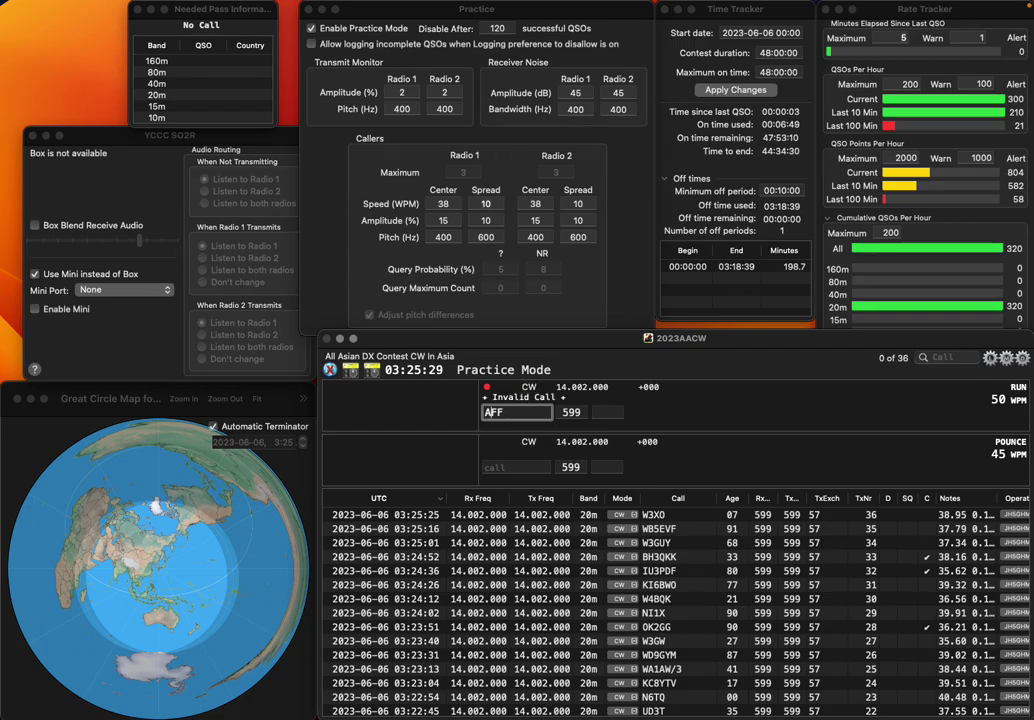
pyautogui.click(490, 412)
pyautogui.write('H6')
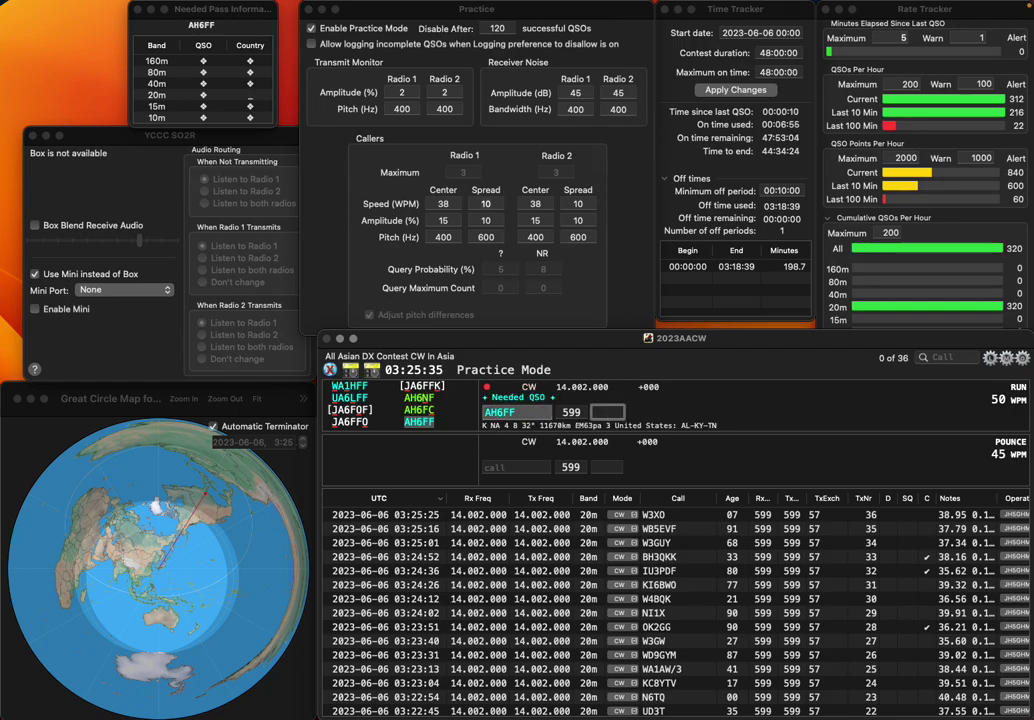
pyautogui.write('26')
pyautogui.press('Return')
pyautogui.write('KA')
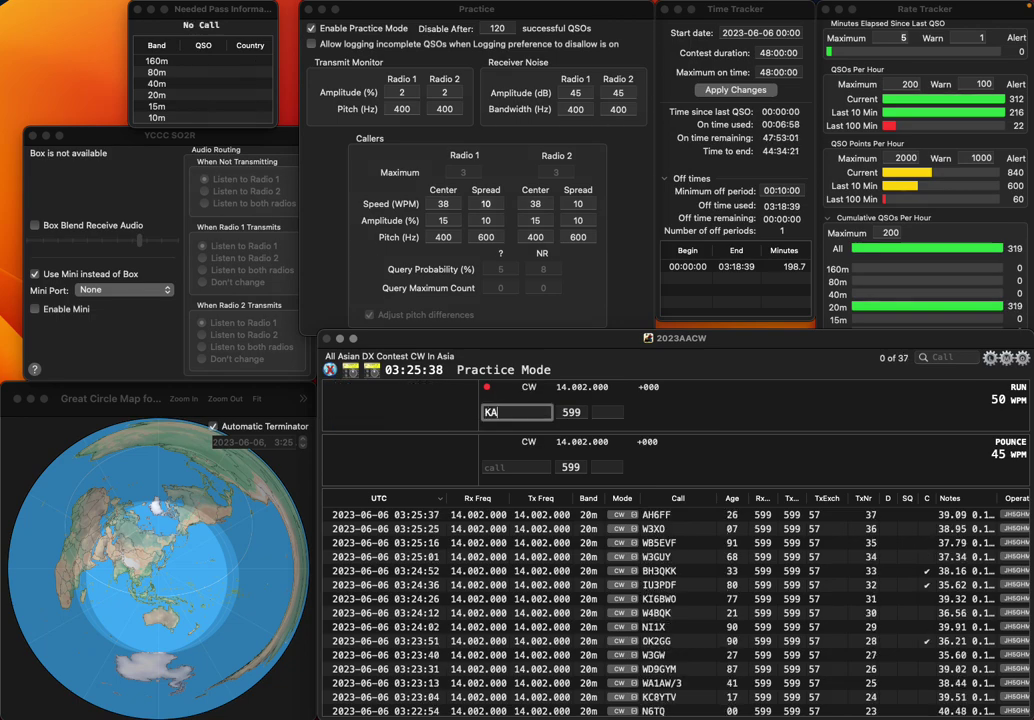
pyautogui.write('1AL')
pyautogui.press('space')
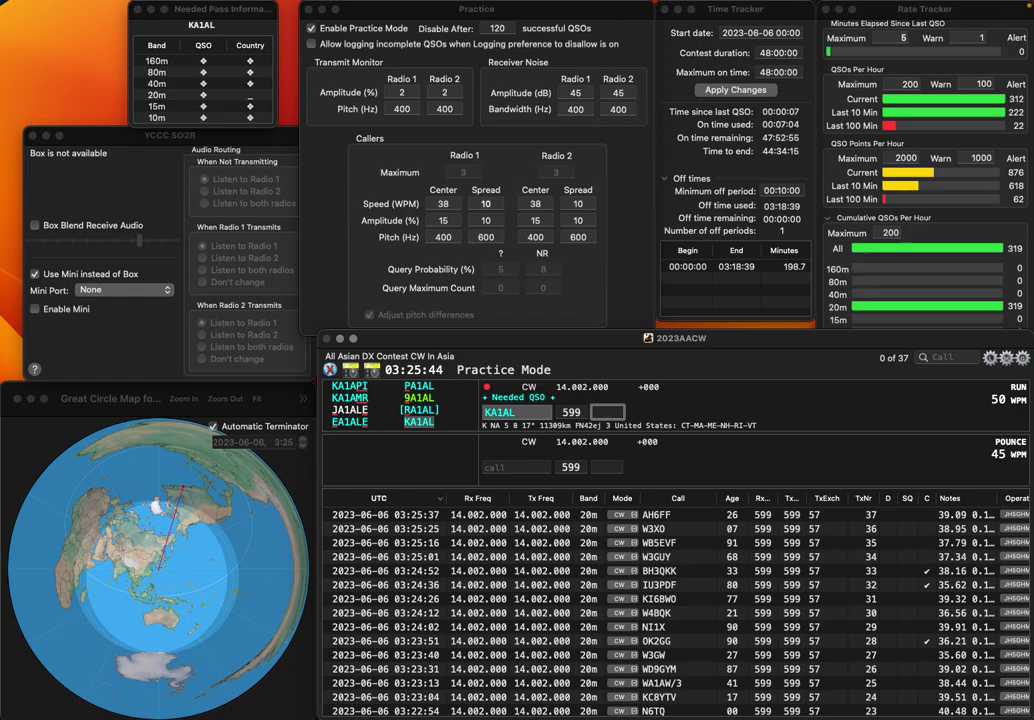
pyautogui.press('Return')
pyautogui.write('K7OJL')
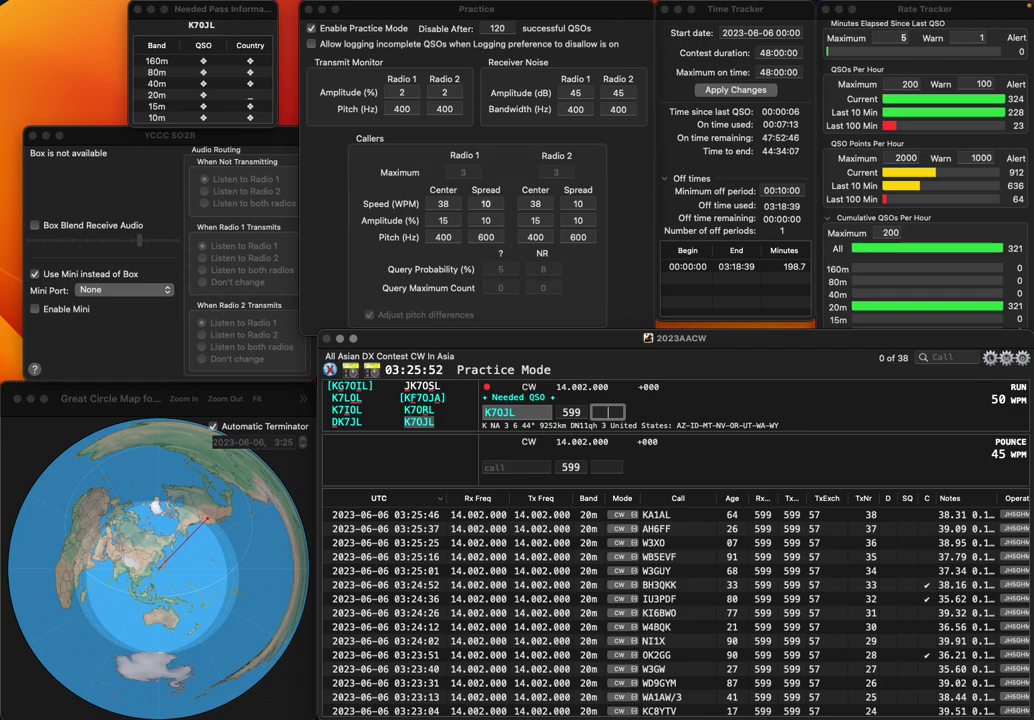
pyautogui.press('Return')
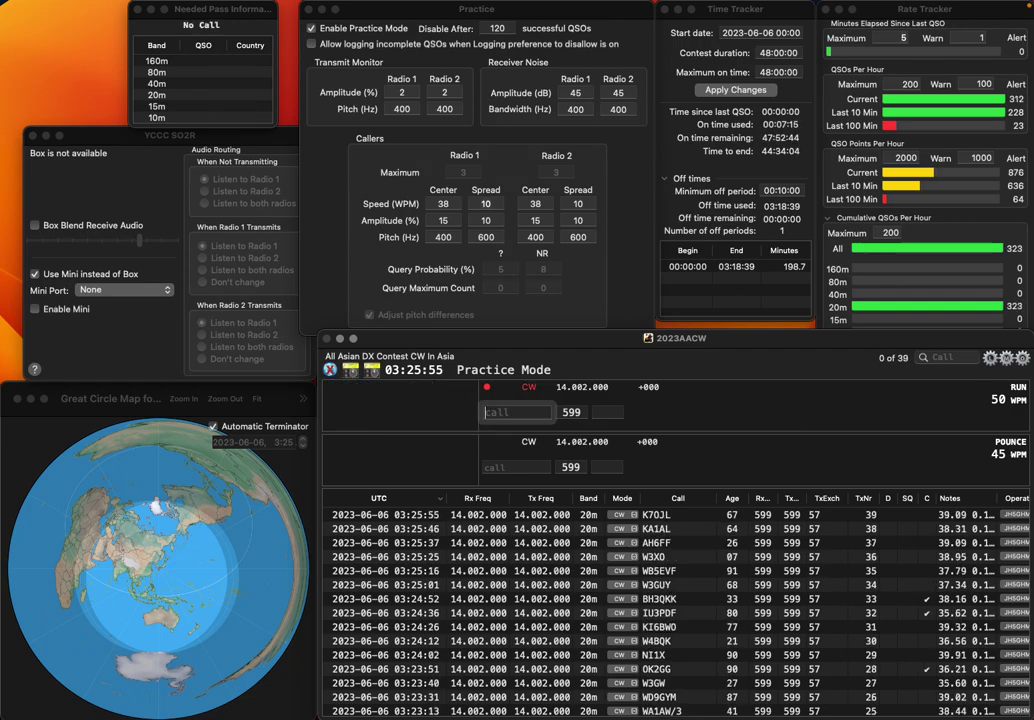
# Step: Enter the call sign YO8RC and log the contact with received exchange 21
pyautogui.write('YO')
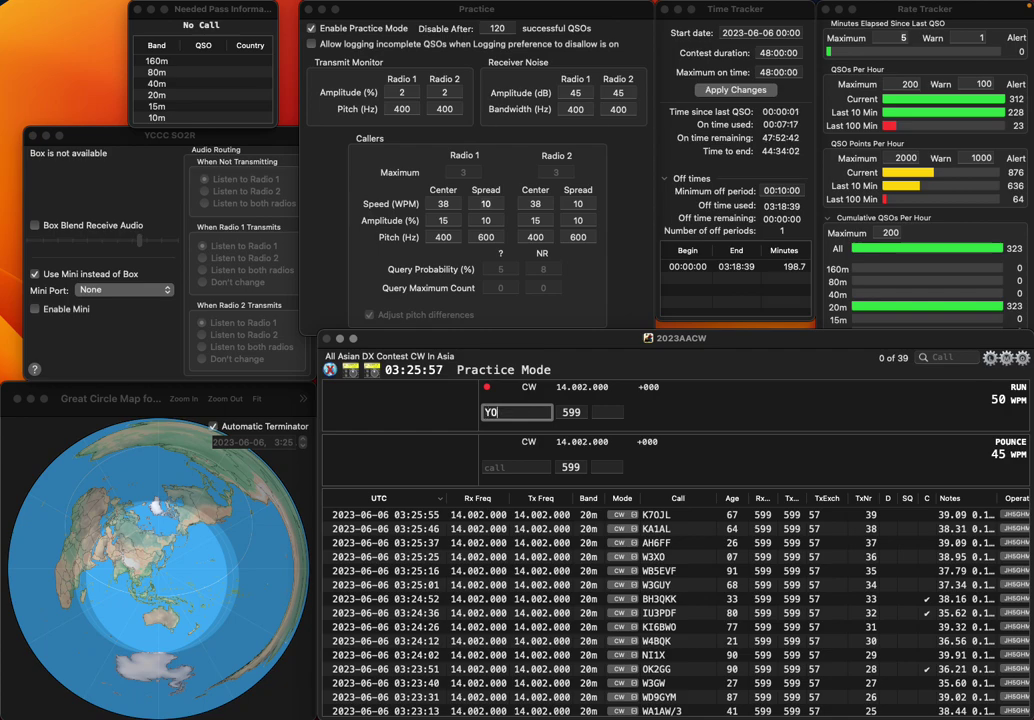
pyautogui.write('8RC')
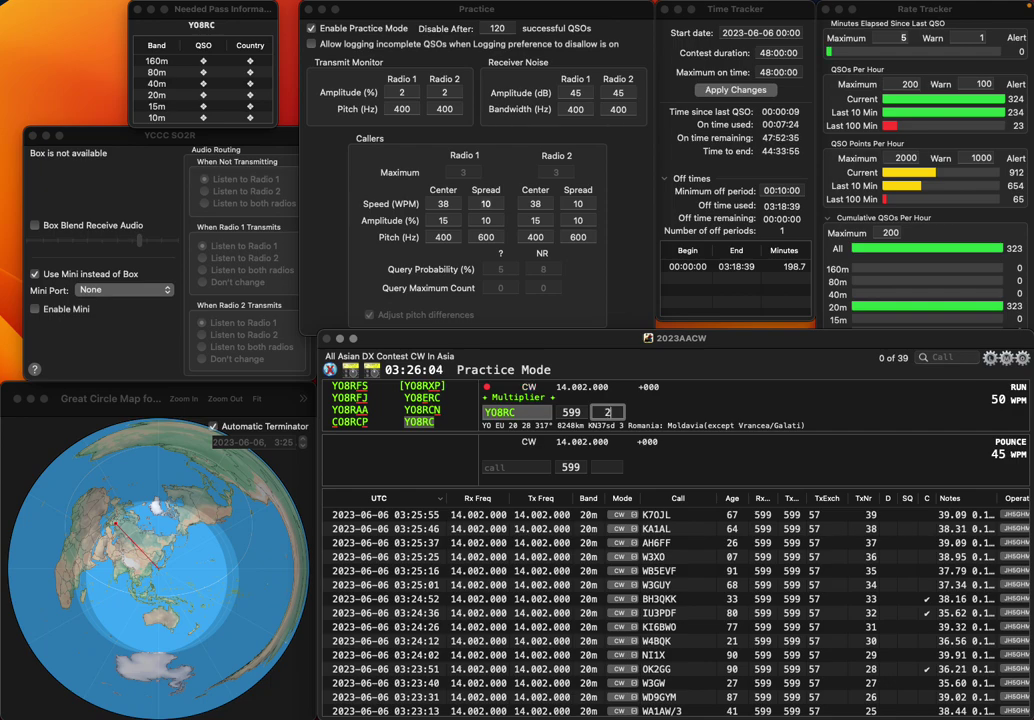
pyautogui.write('1')
pyautogui.press('Return')
pyautogui.write('YO3F')
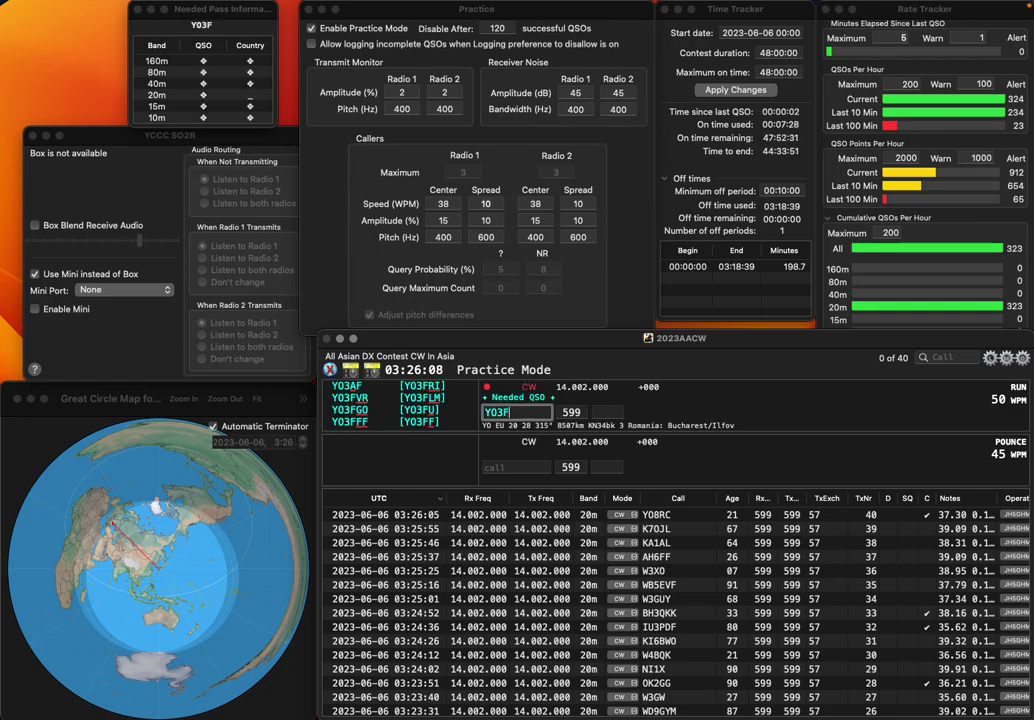
pyautogui.write('RI')
pyautogui.press('space')
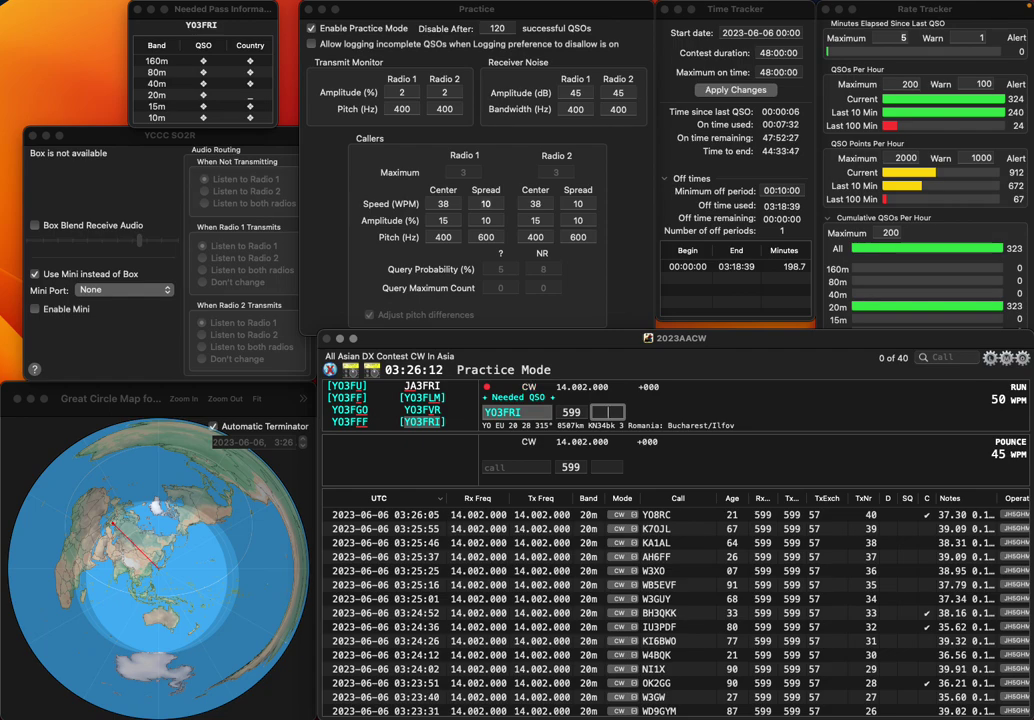
pyautogui.write('60')
pyautogui.press('Return')
pyautogui.write('KJ4LEN')
pyautogui.press('space')
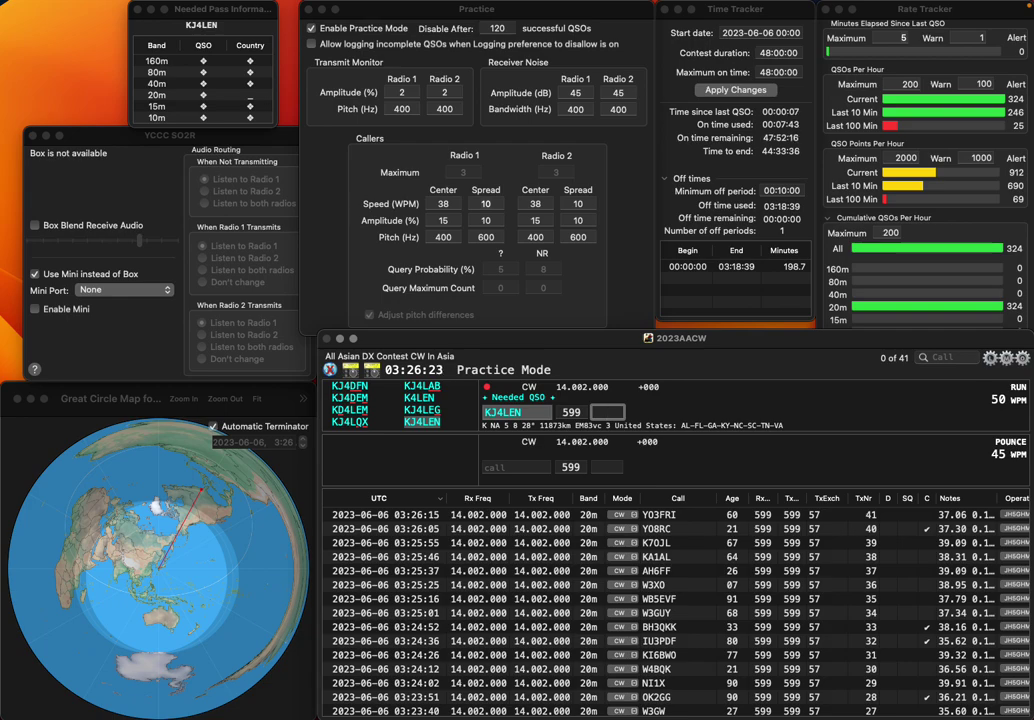
pyautogui.press('Return')
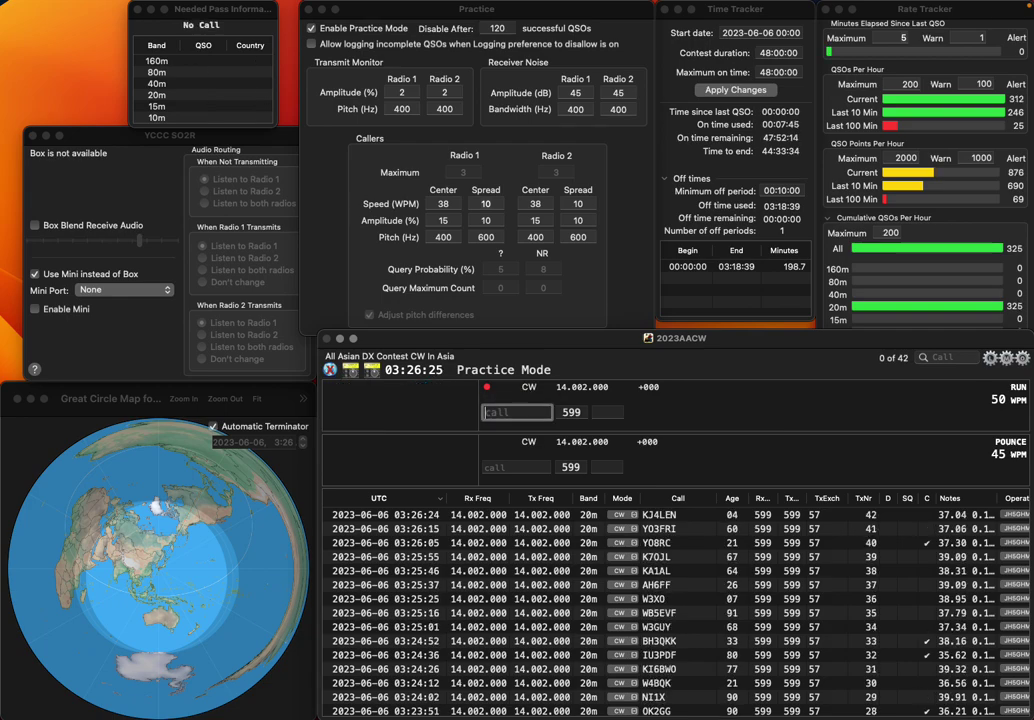
pyautogui.write('RD1')
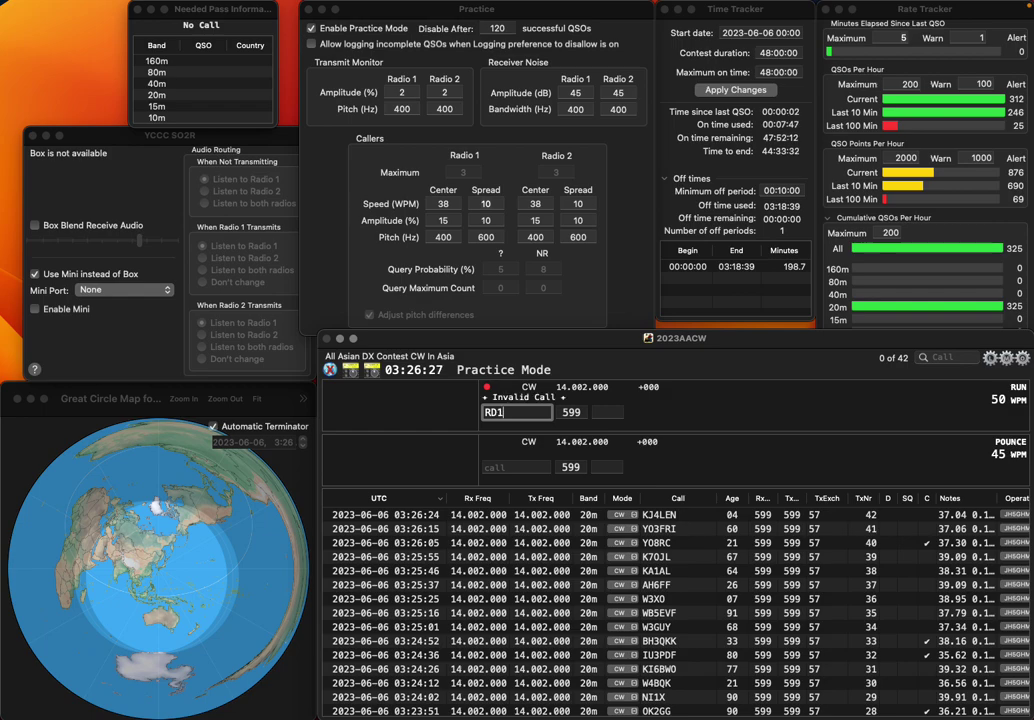
pyautogui.write('AT')
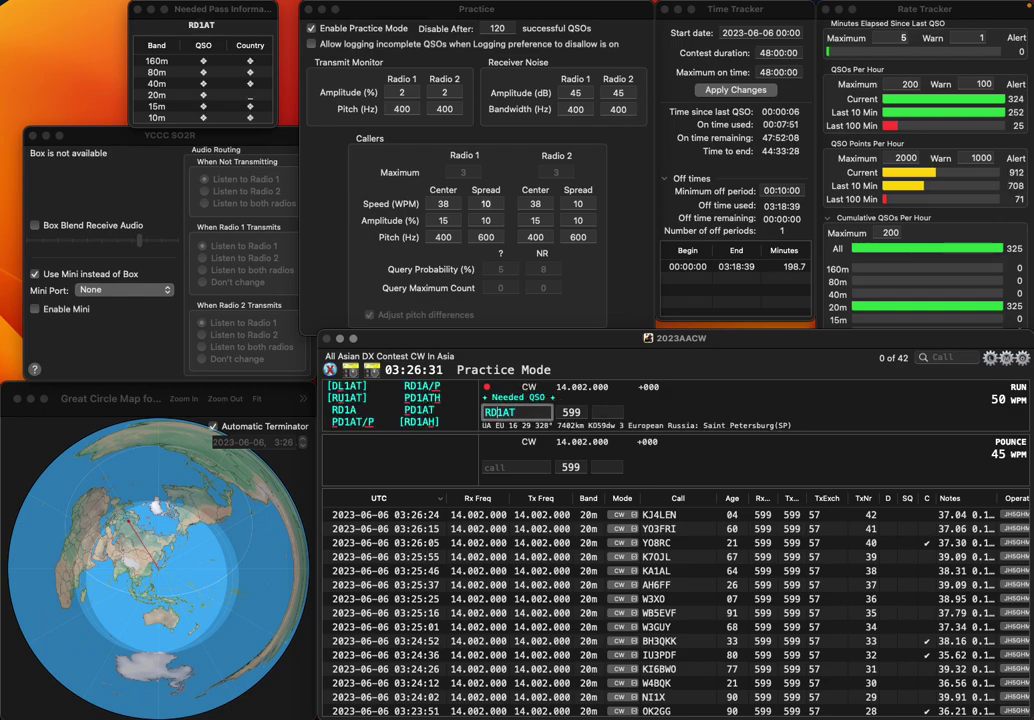
pyautogui.write('3')
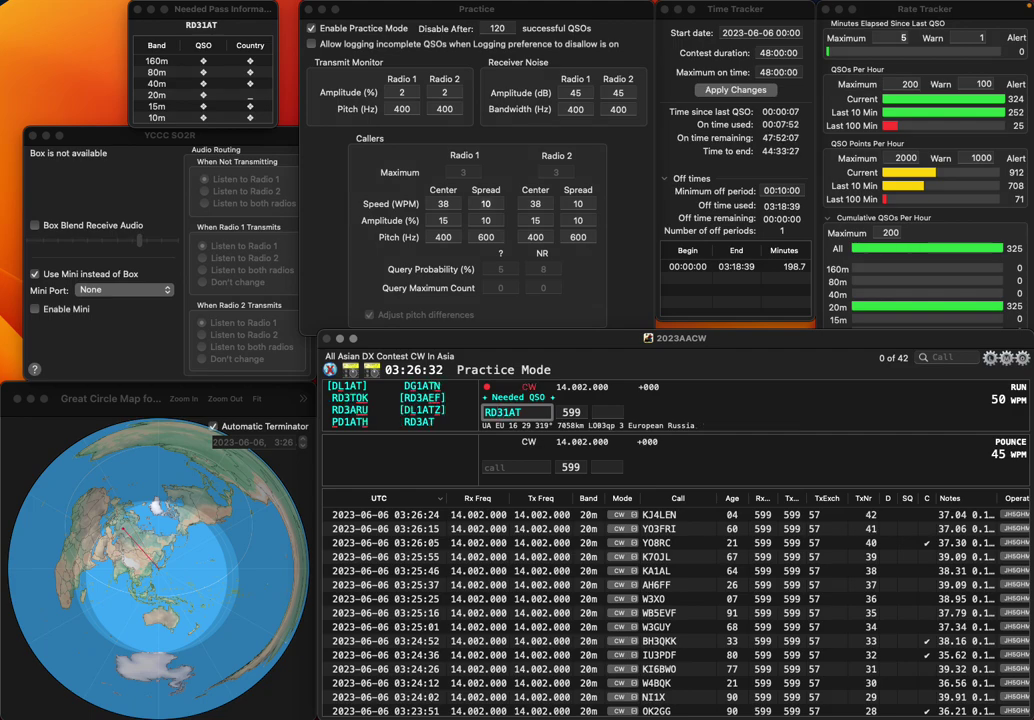
pyautogui.press('Delete')
pyautogui.press('Tab')
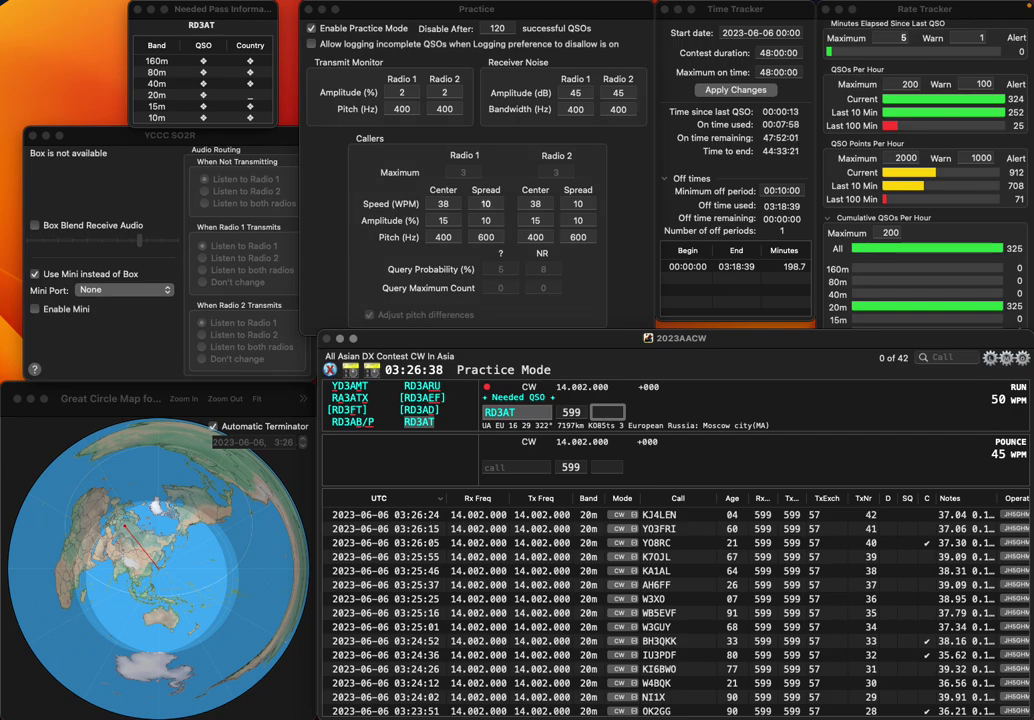
pyautogui.press('Return')
# Step: Enter the call sign K7TTV and log the contact with received exchange 50
pyautogui.write('K7TT')
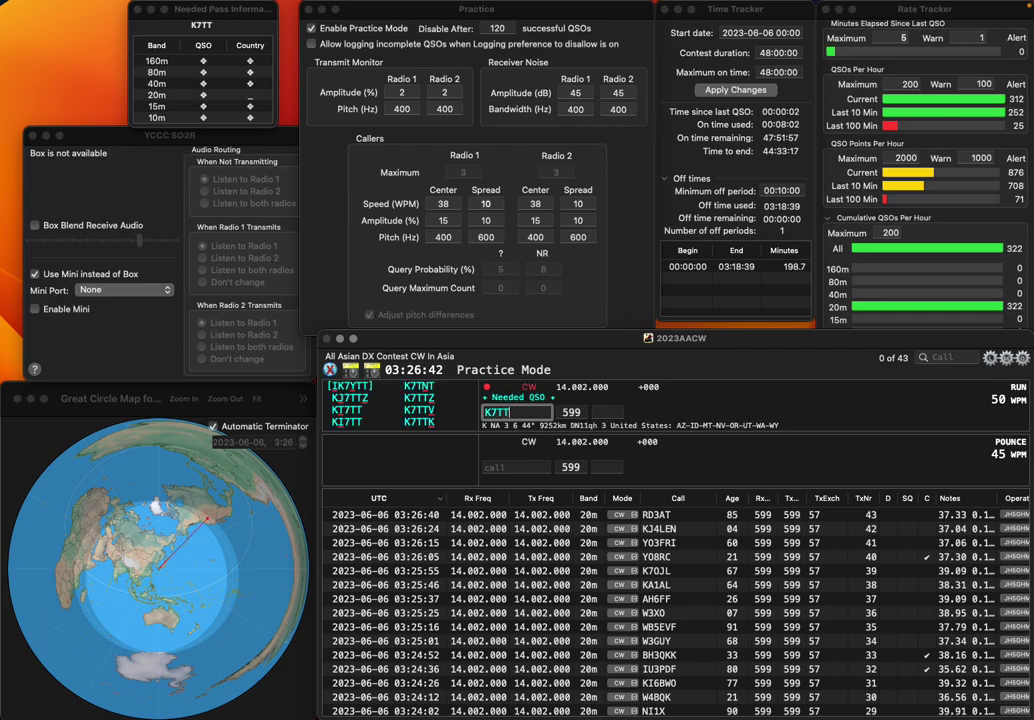
pyautogui.write('V')
pyautogui.press('space')
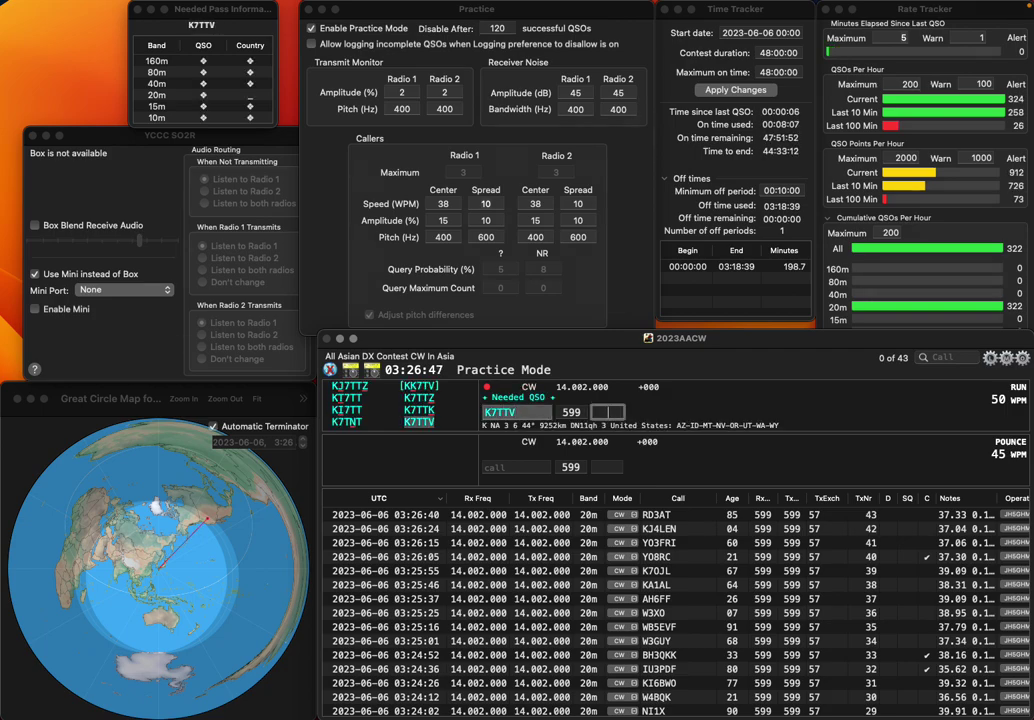
pyautogui.write('50')
pyautogui.press('Return')
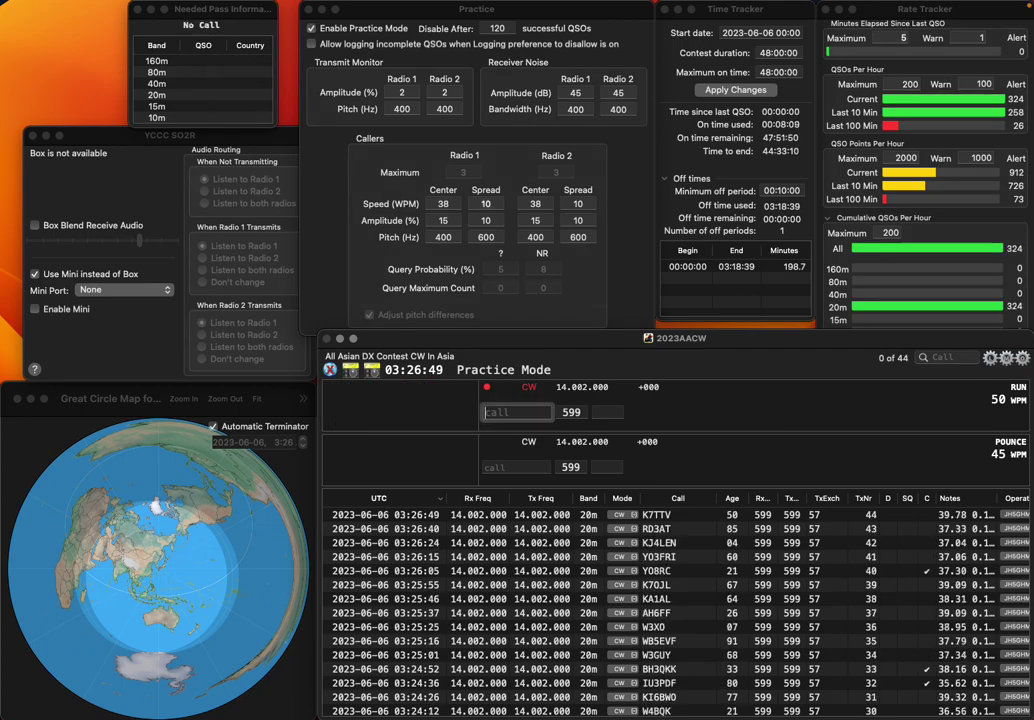
# Step: Enter the call sign JA2QOF and log the contact with received exchange 22
pyautogui.write('JA2')
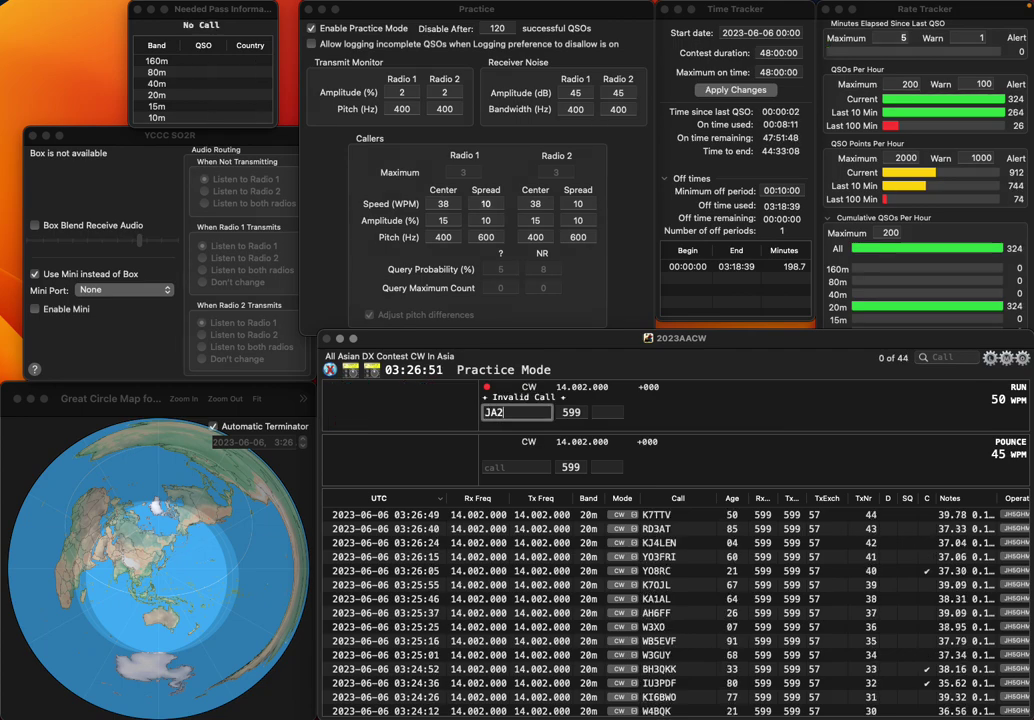
pyautogui.write('QOF')
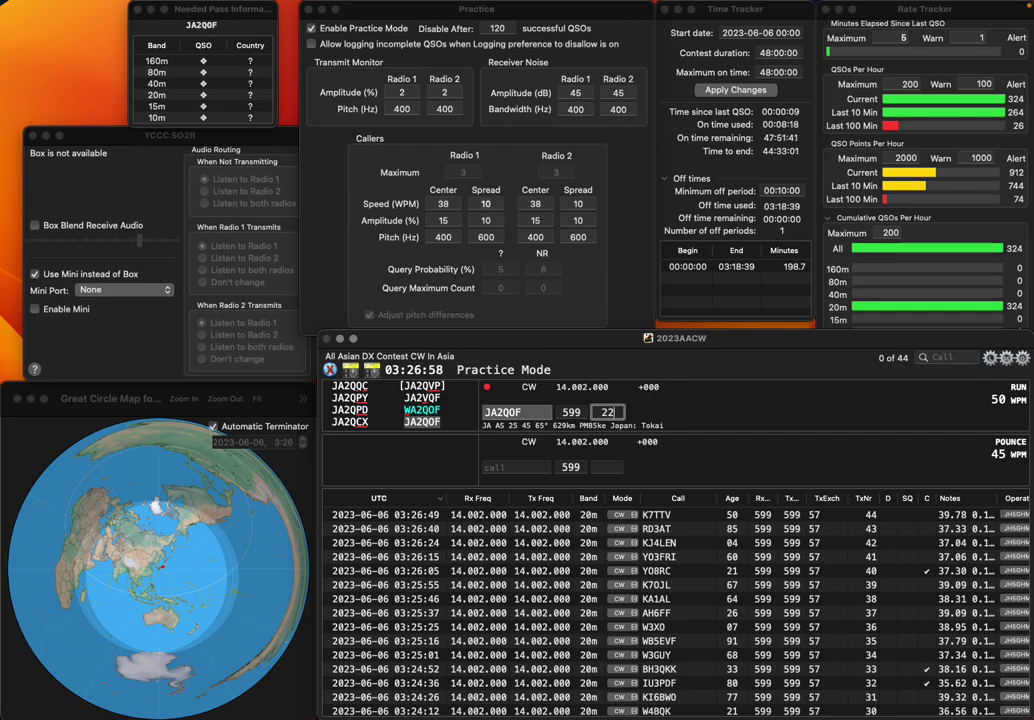
pyautogui.press('Return')
pyautogui.write('SP')
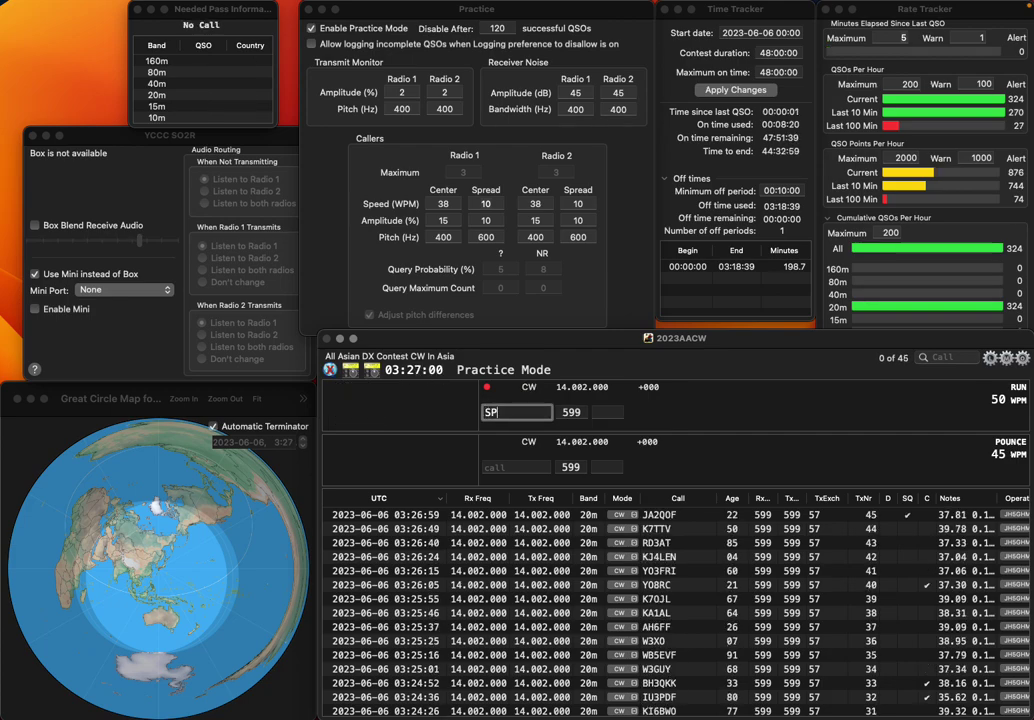
pyautogui.write('8ARY')
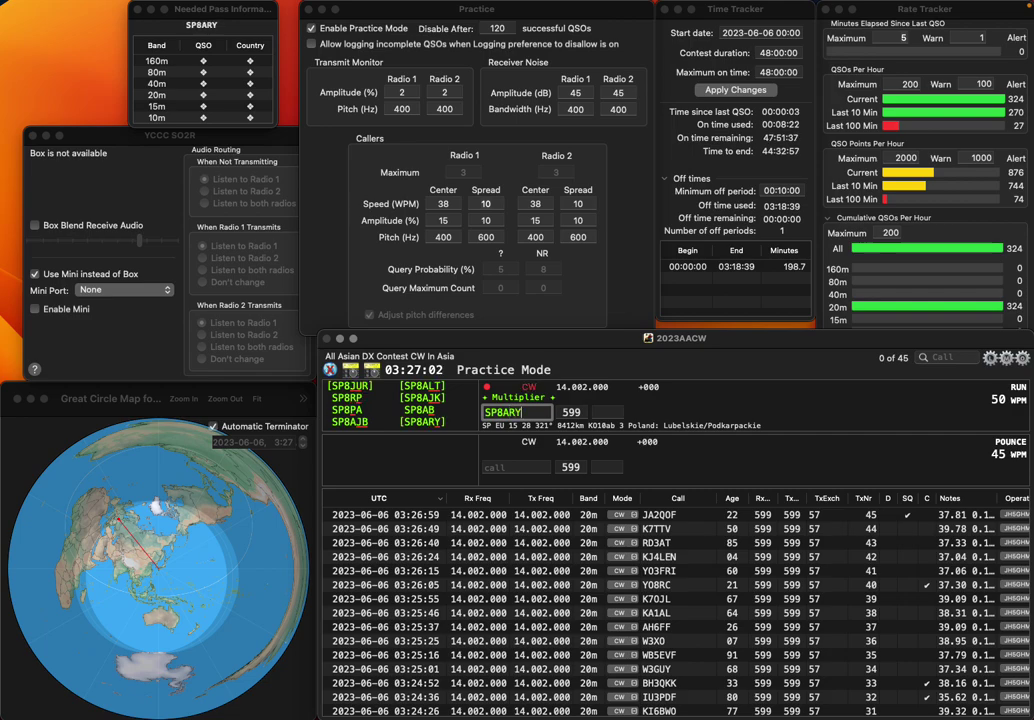
pyautogui.press('space')
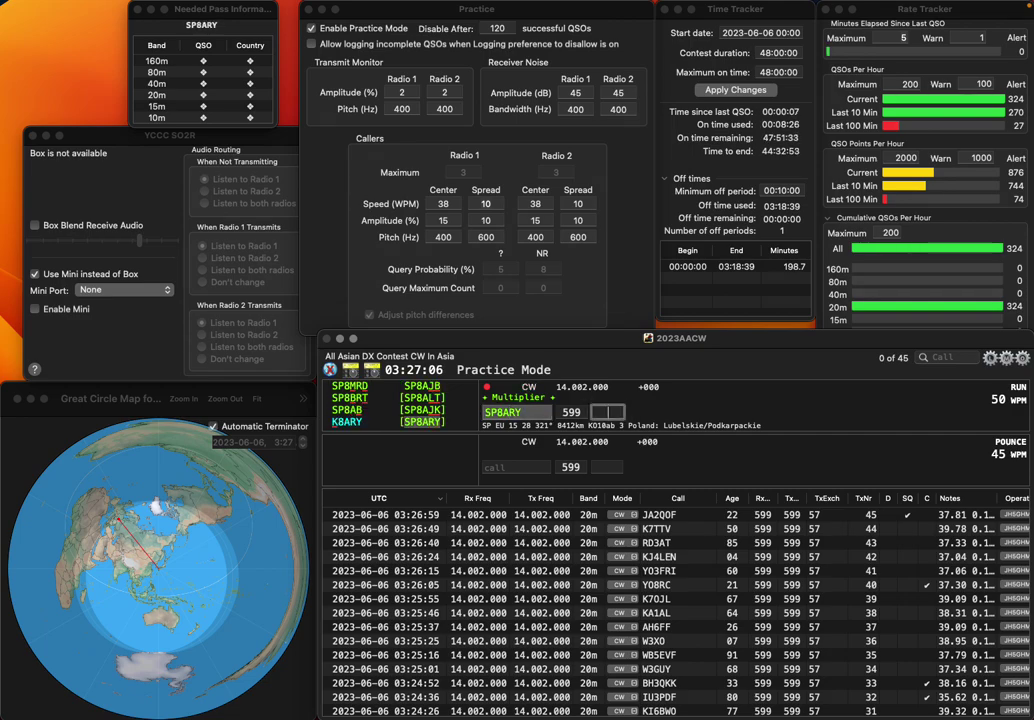
pyautogui.write('05')
pyautogui.press('Return')
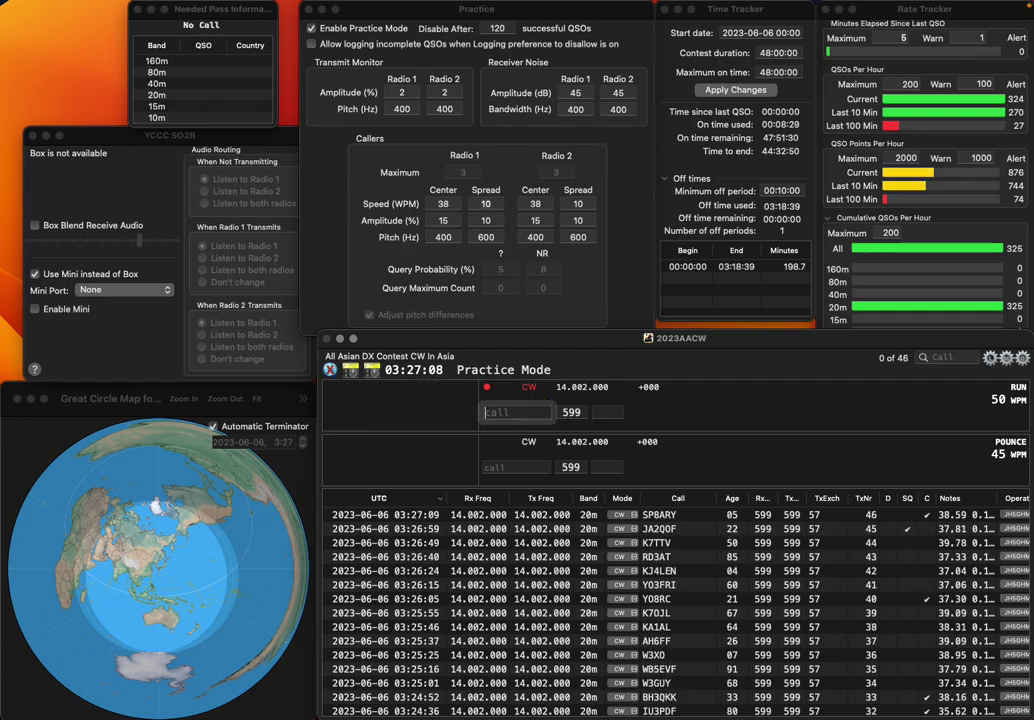
pyautogui.write('K')
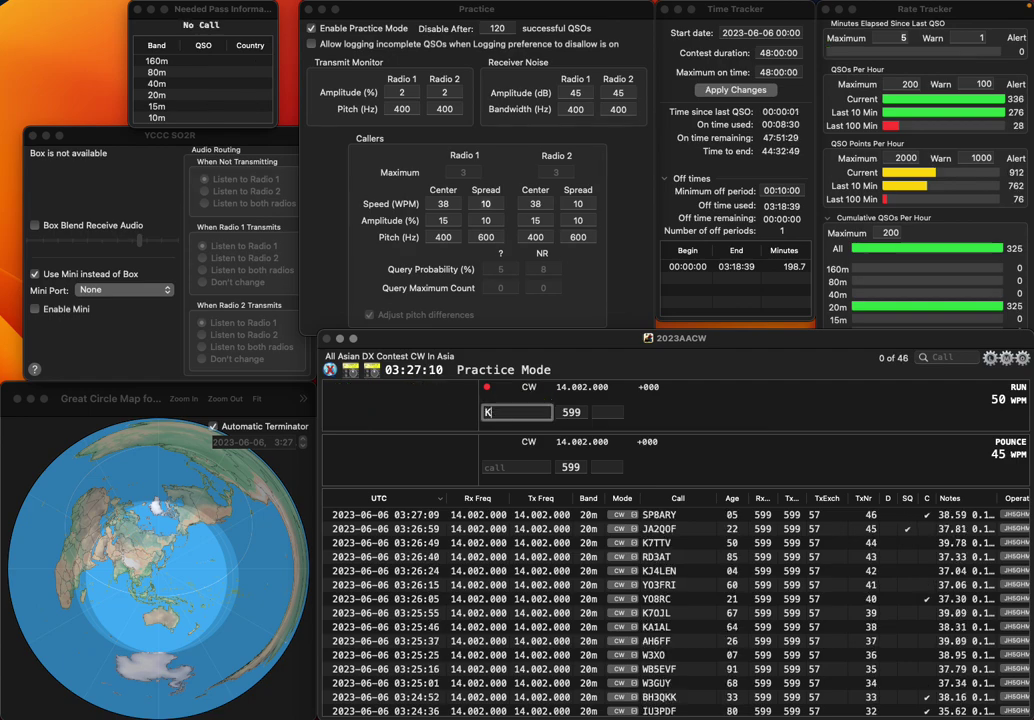
pyautogui.write('3BZZ')
pyautogui.press('Return')
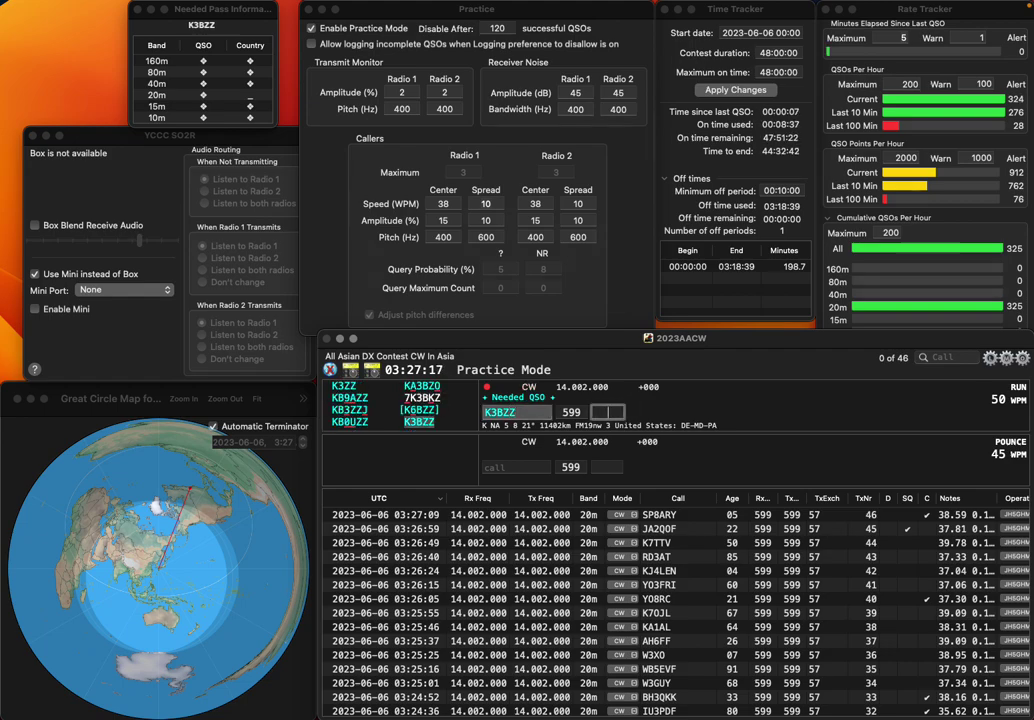
pyautogui.press('Return')
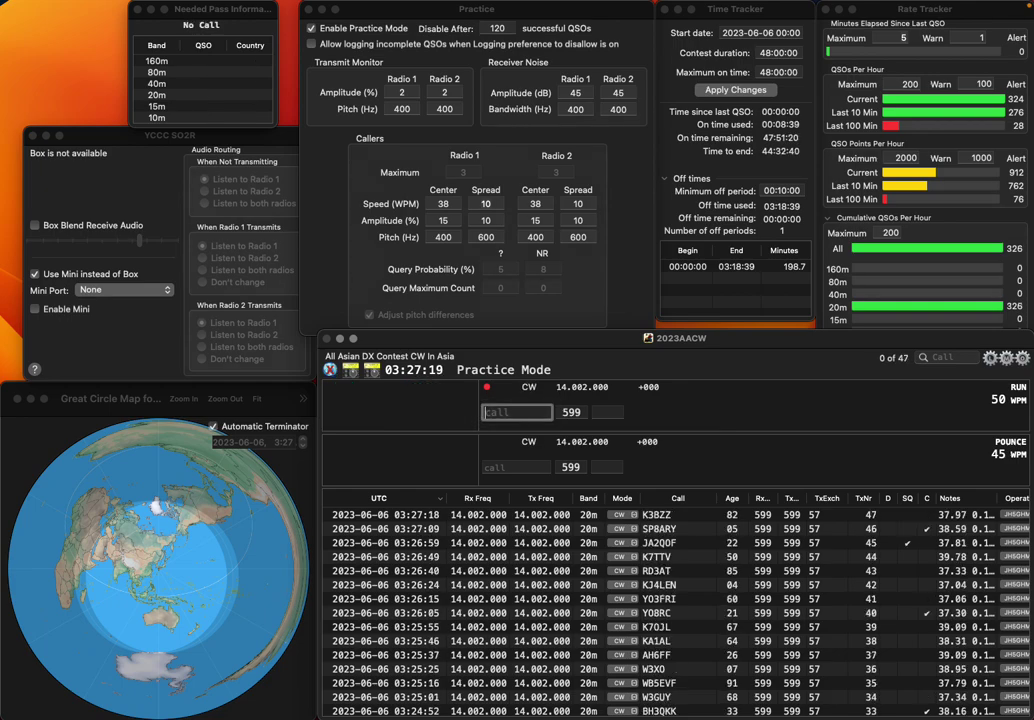
pyautogui.write('KK4KTV')
pyautogui.press('Tab')
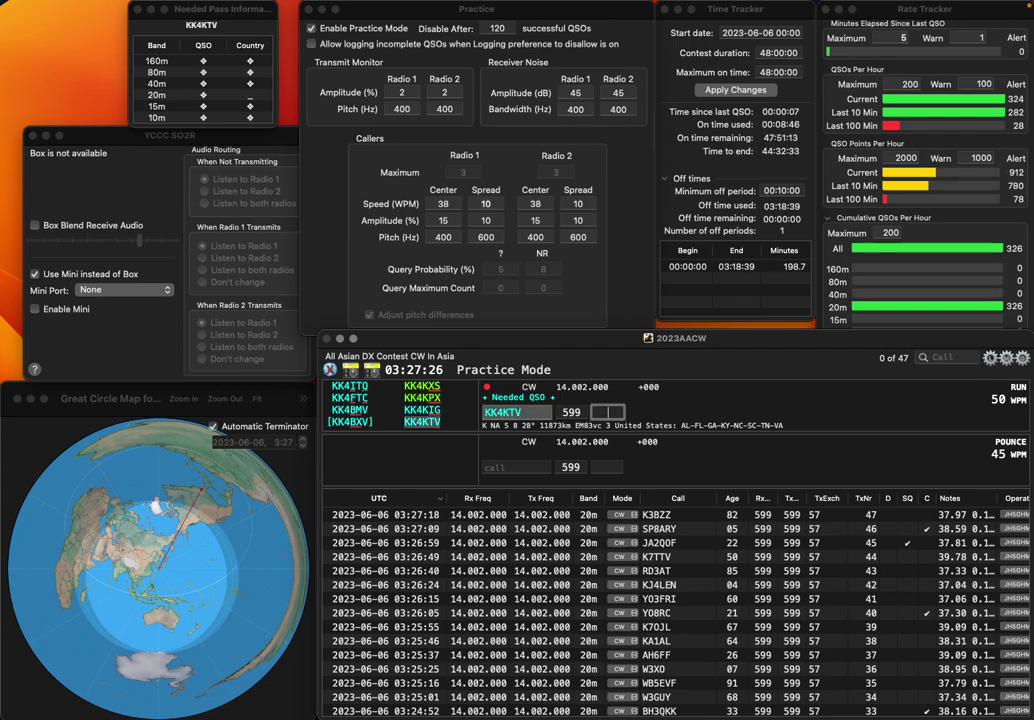
pyautogui.press('Return')
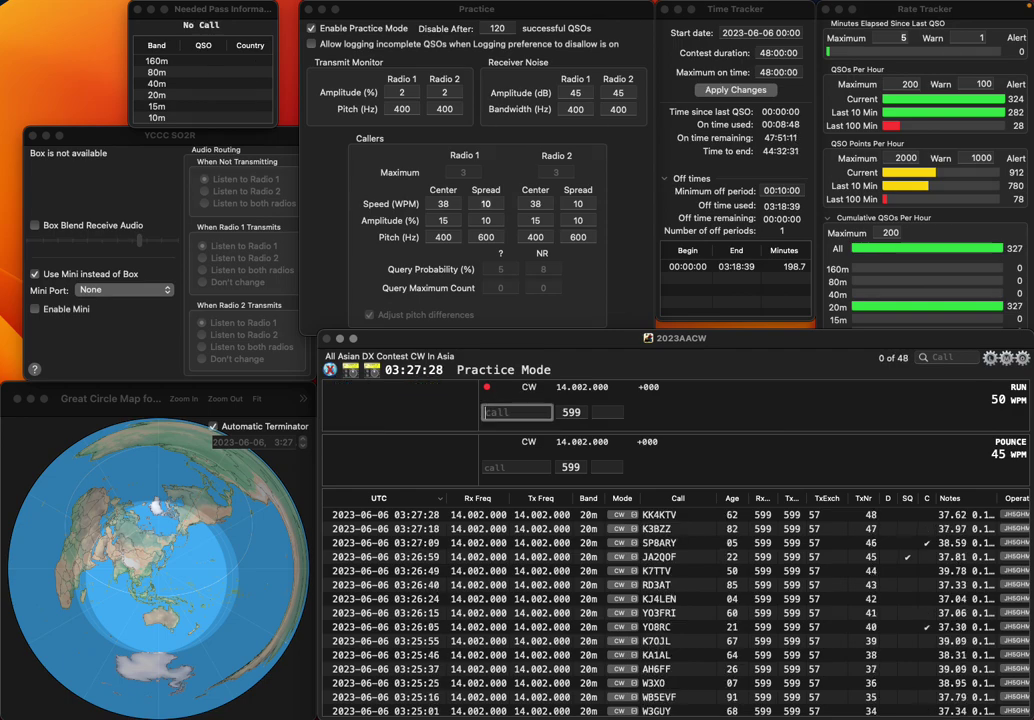
# Step: Enter the call sign AB8DS and log the contact with received exchange 38
pyautogui.write('AB8')
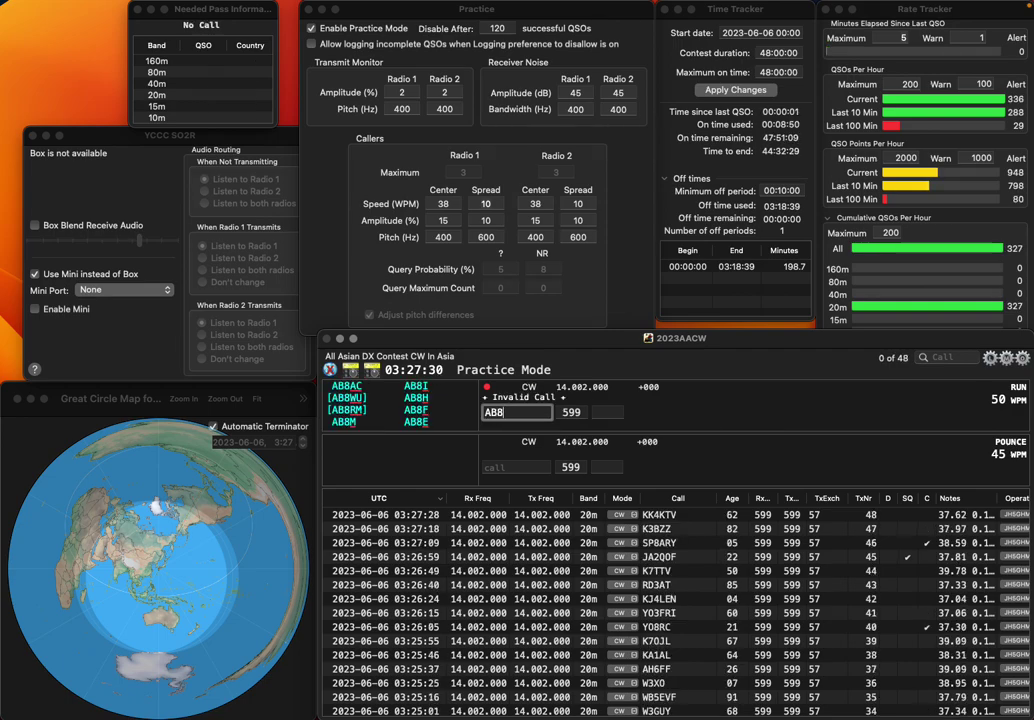
pyautogui.write('DS')
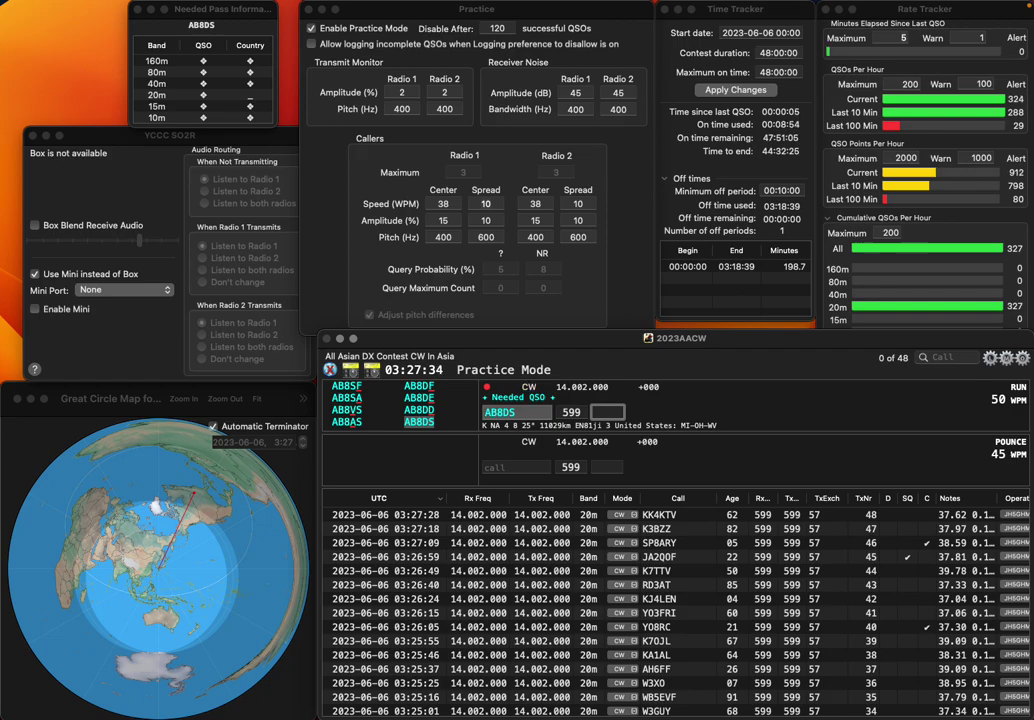
pyautogui.press('Return')
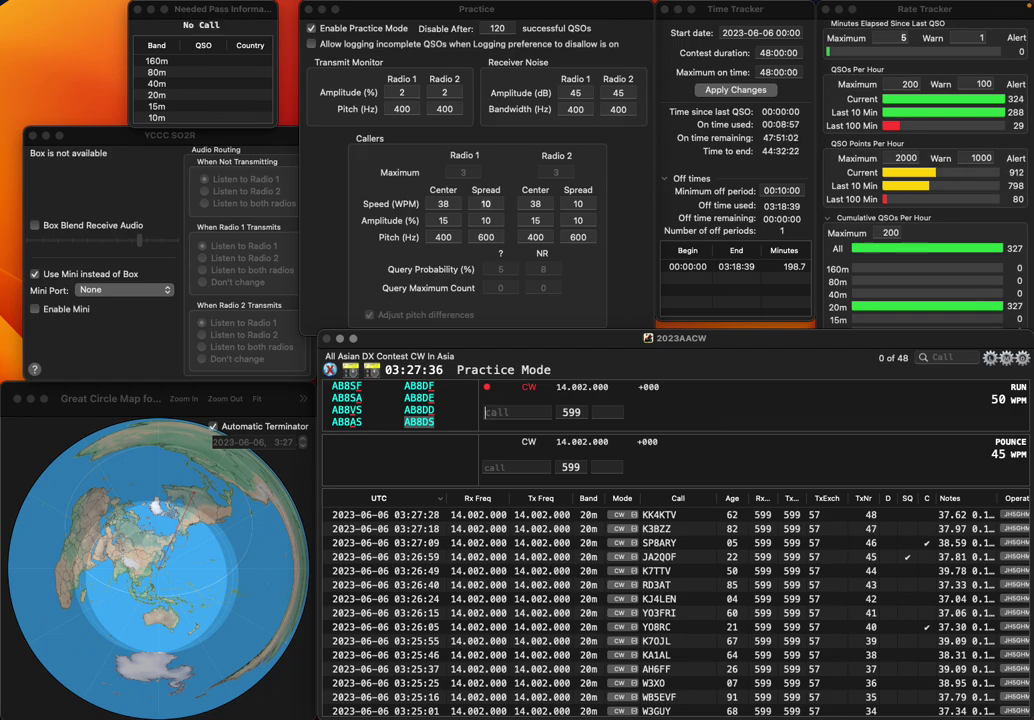
pyautogui.write('FK')
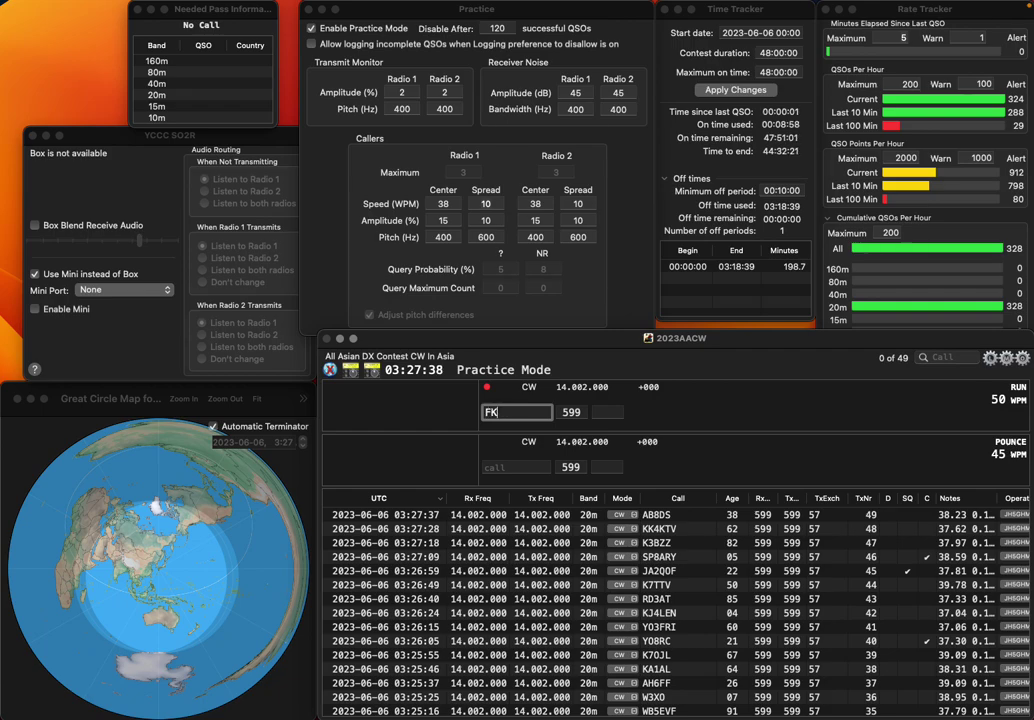
pyautogui.write('8IK')
pyautogui.press('Return')
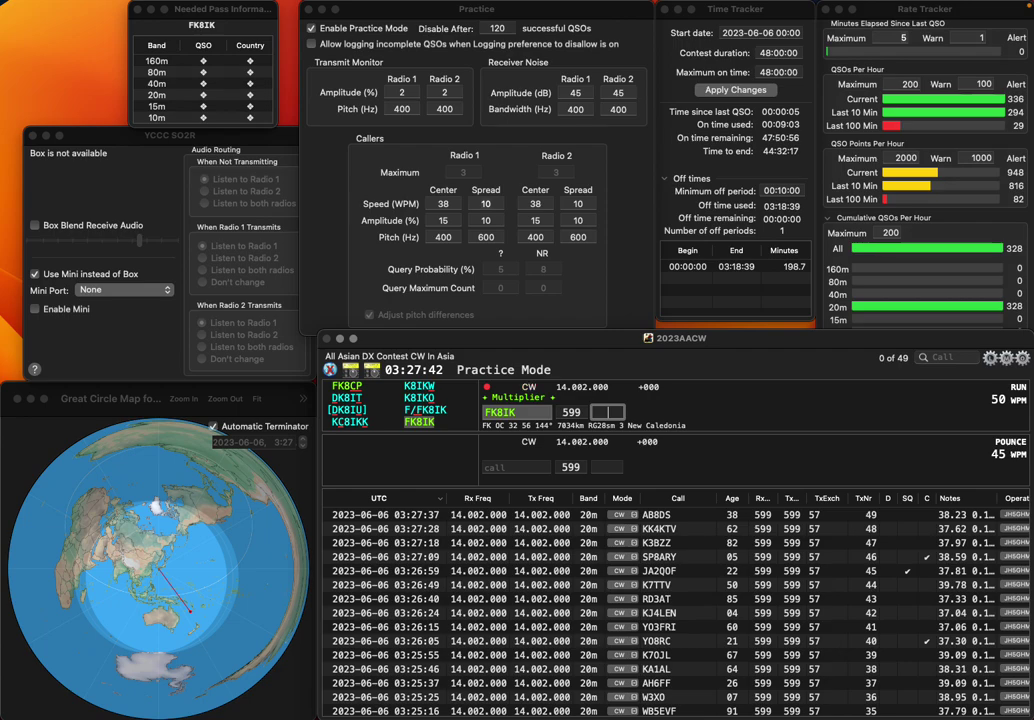
pyautogui.write('7')
pyautogui.press('Return')
pyautogui.write('KD2D')
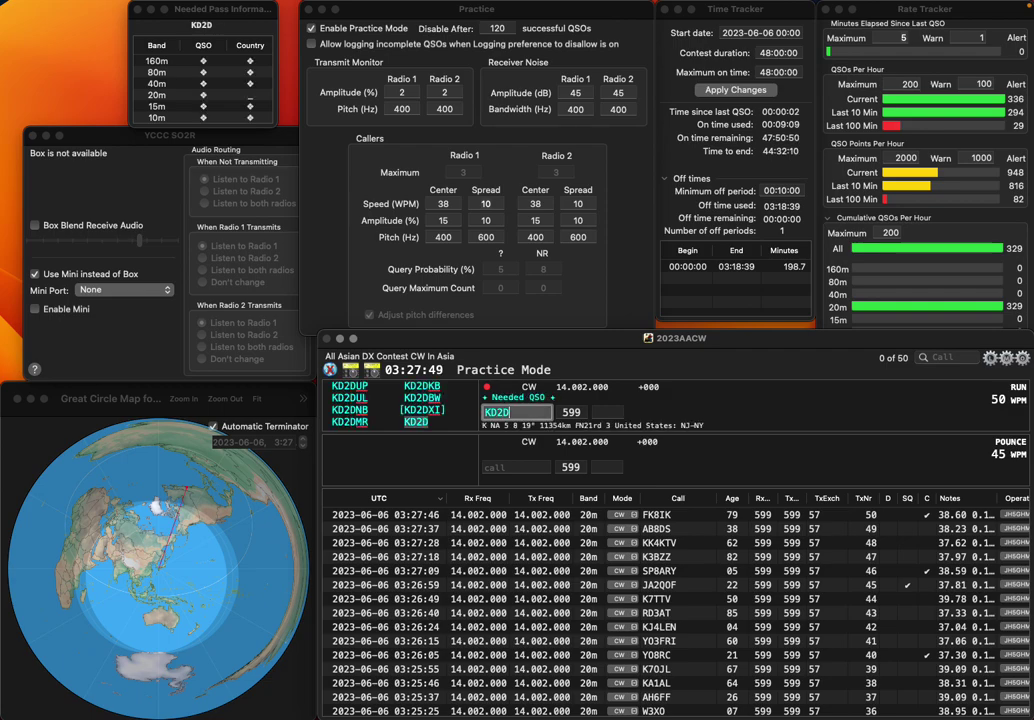
pyautogui.write('UL')
pyautogui.press('space')
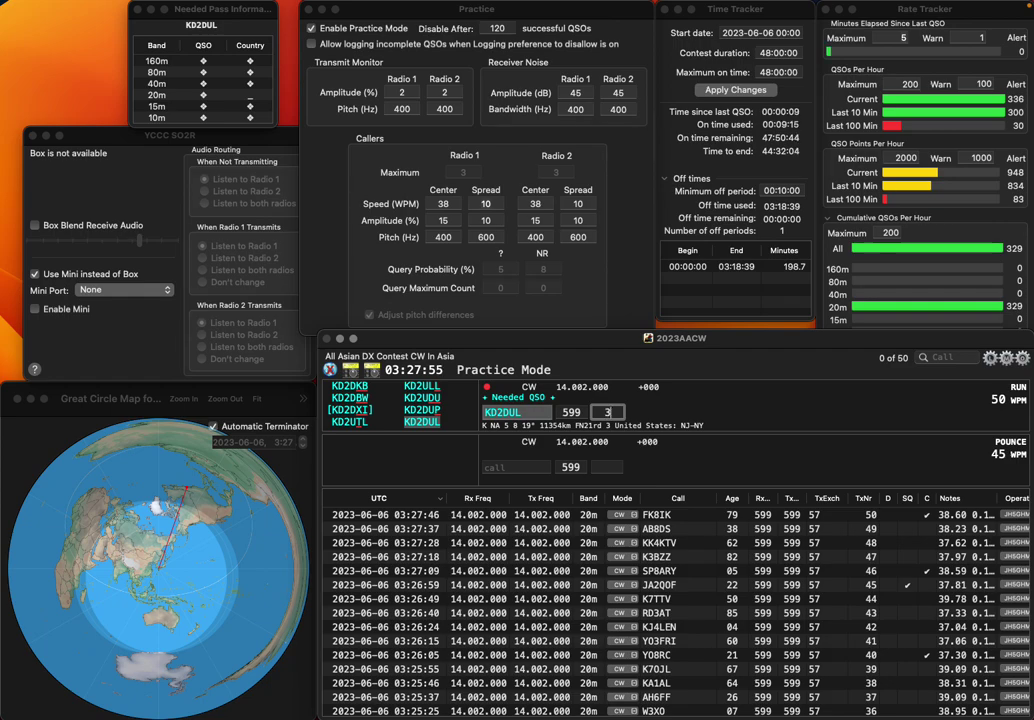
pyautogui.press('Return')
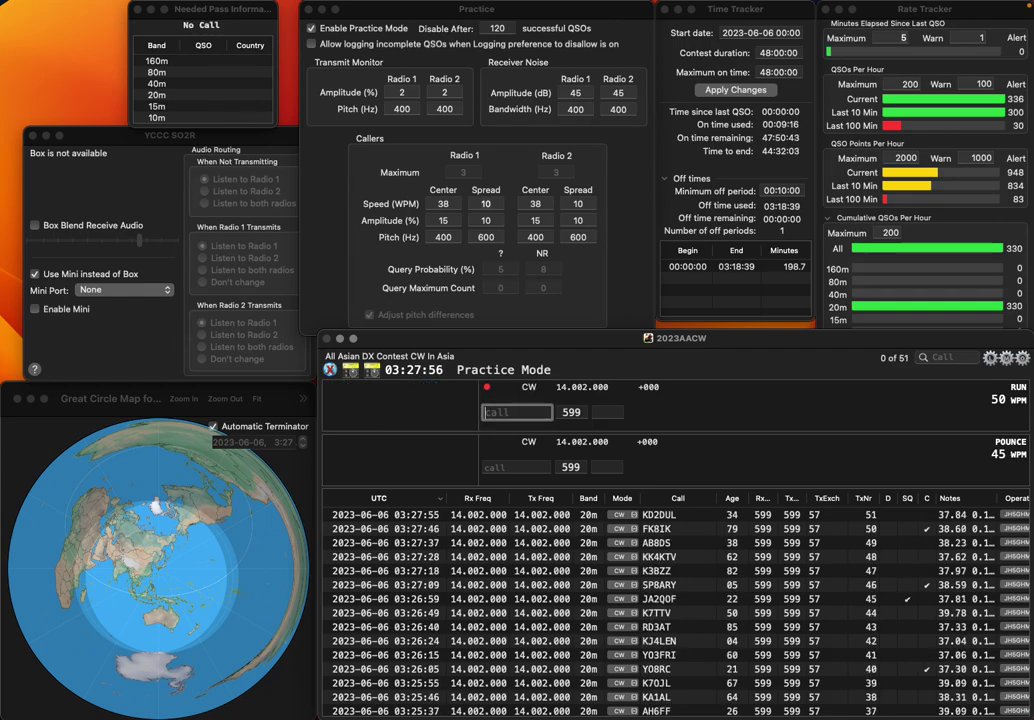
pyautogui.write('SO70')
pyautogui.press('Return')
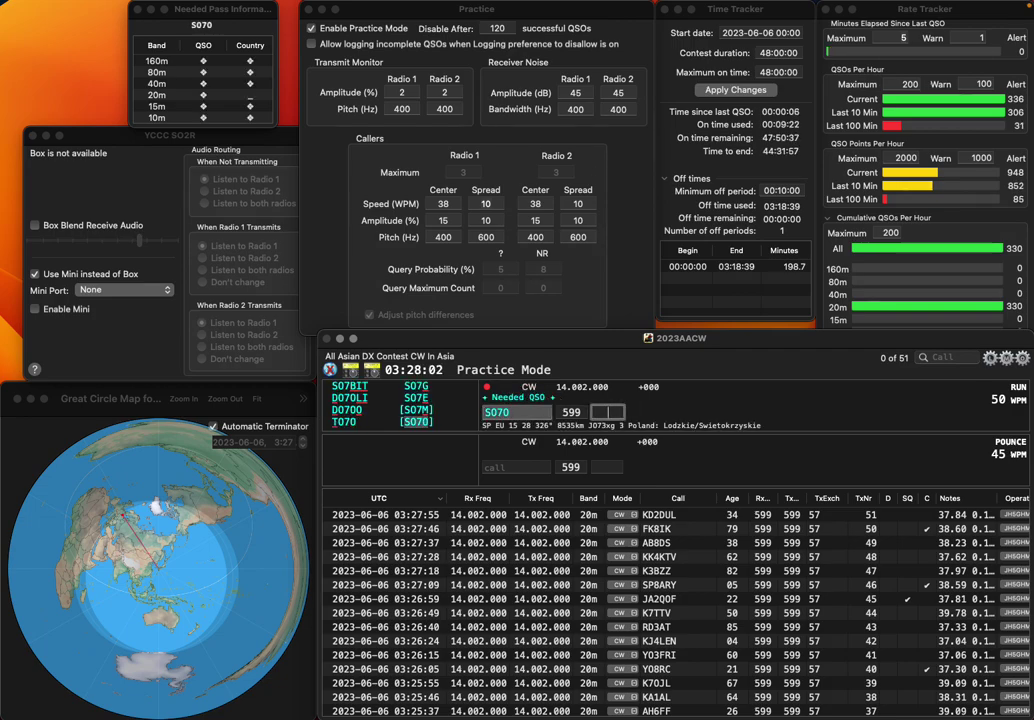
pyautogui.press('Return')
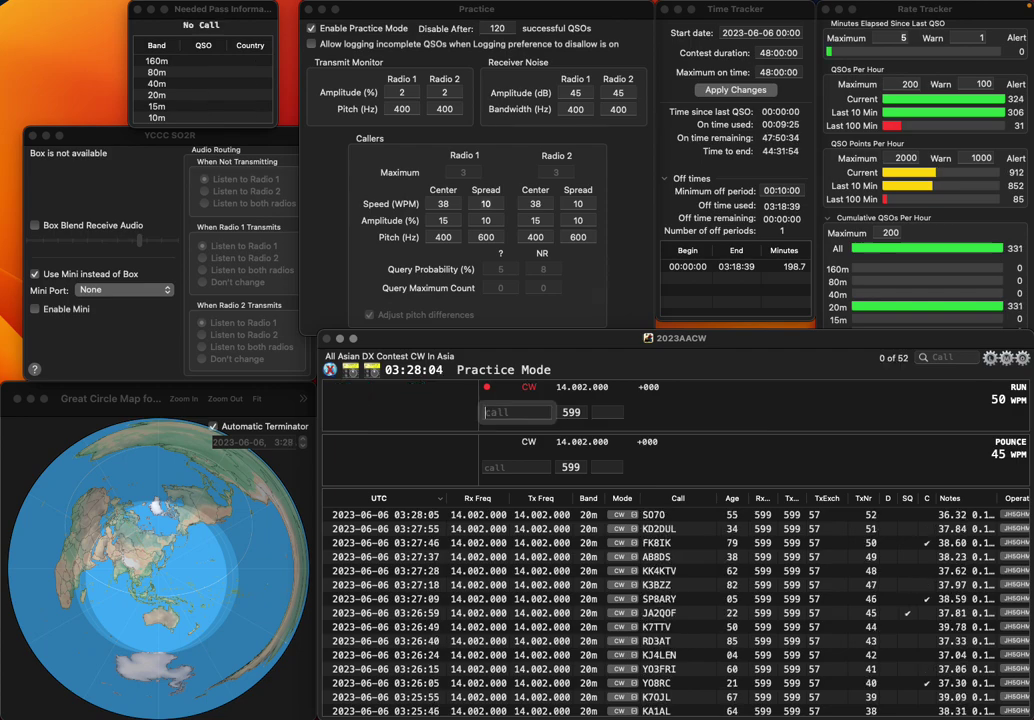
pyautogui.write('3')
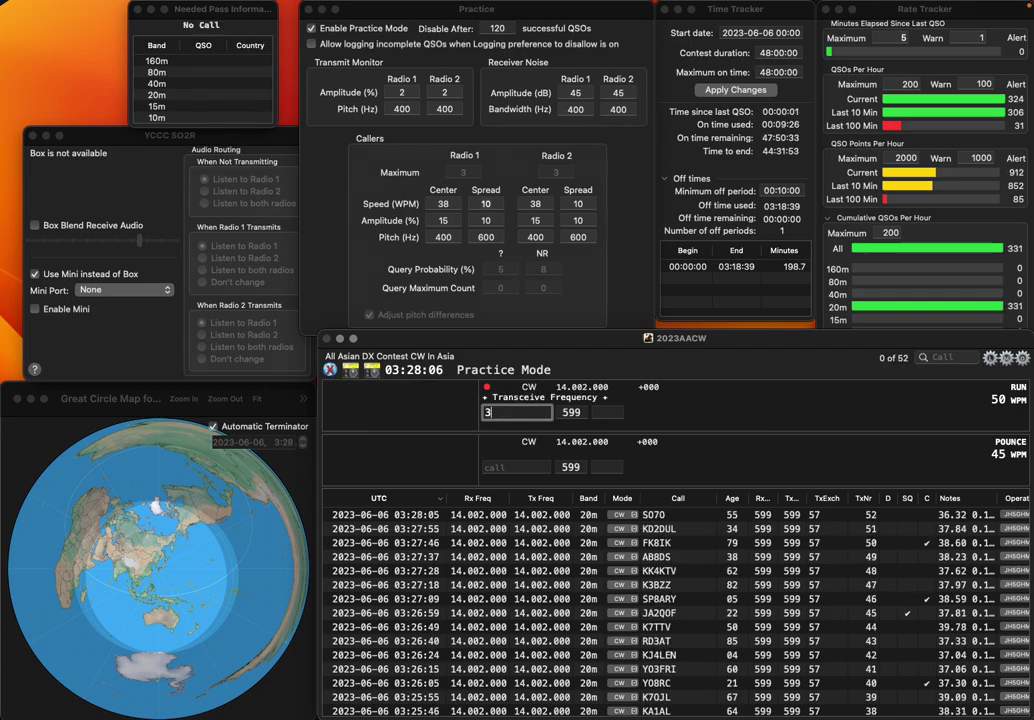
pyautogui.write('UDB')
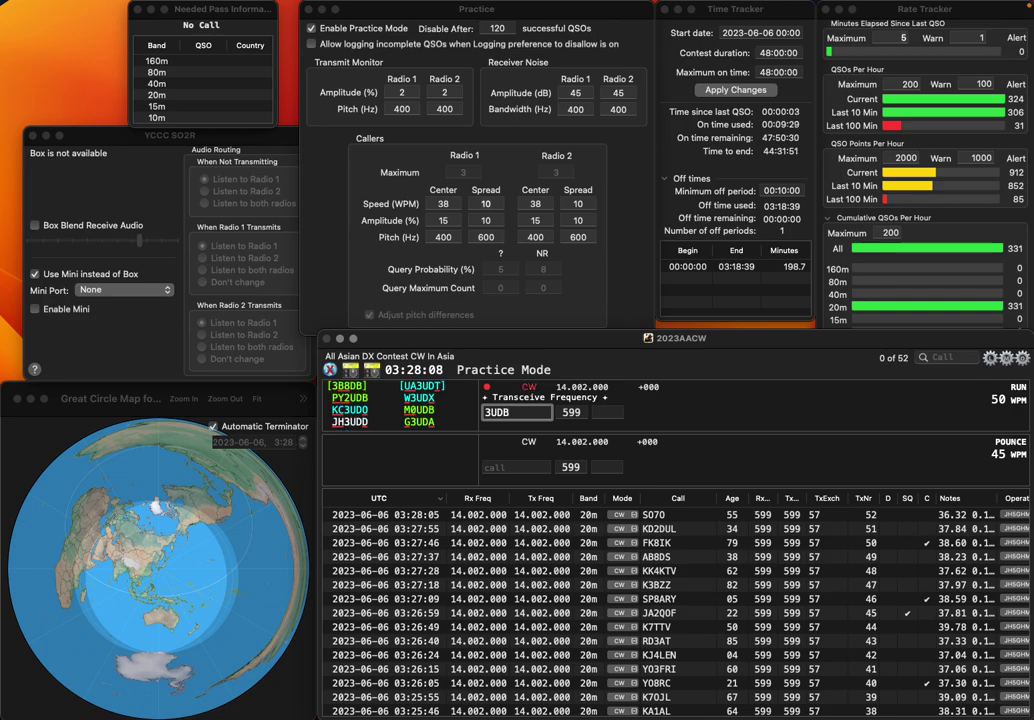
pyautogui.write('M')
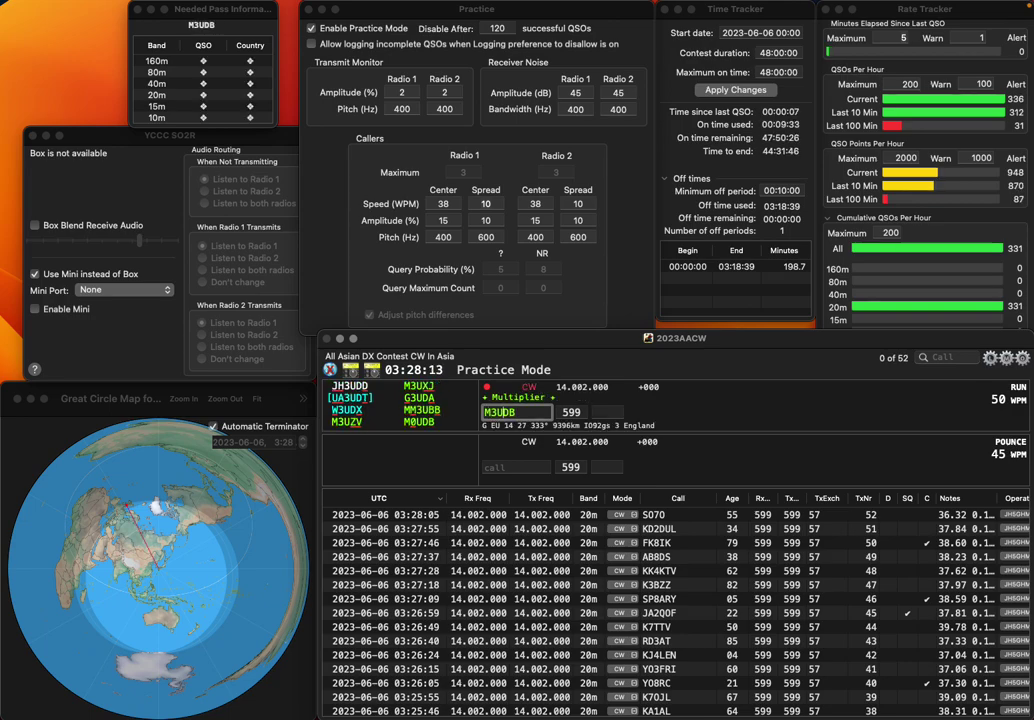
pyautogui.press('Right')
pyautogui.press('Right')
pyautogui.press('Delete')
pyautogui.write('B')
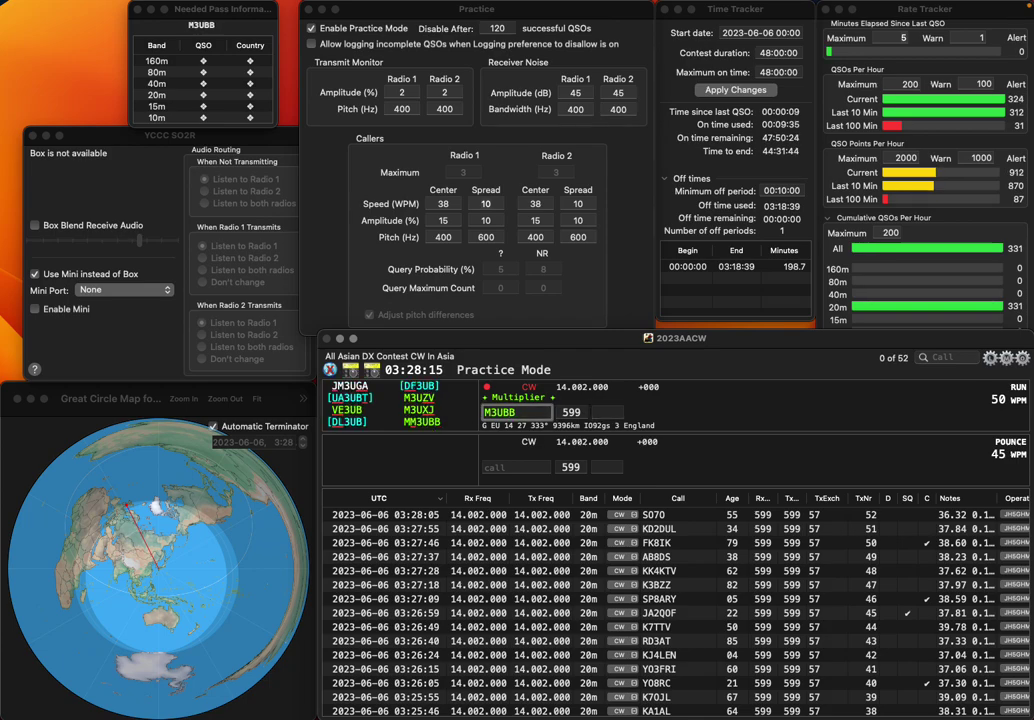
pyautogui.press('Home')
pyautogui.write('M')
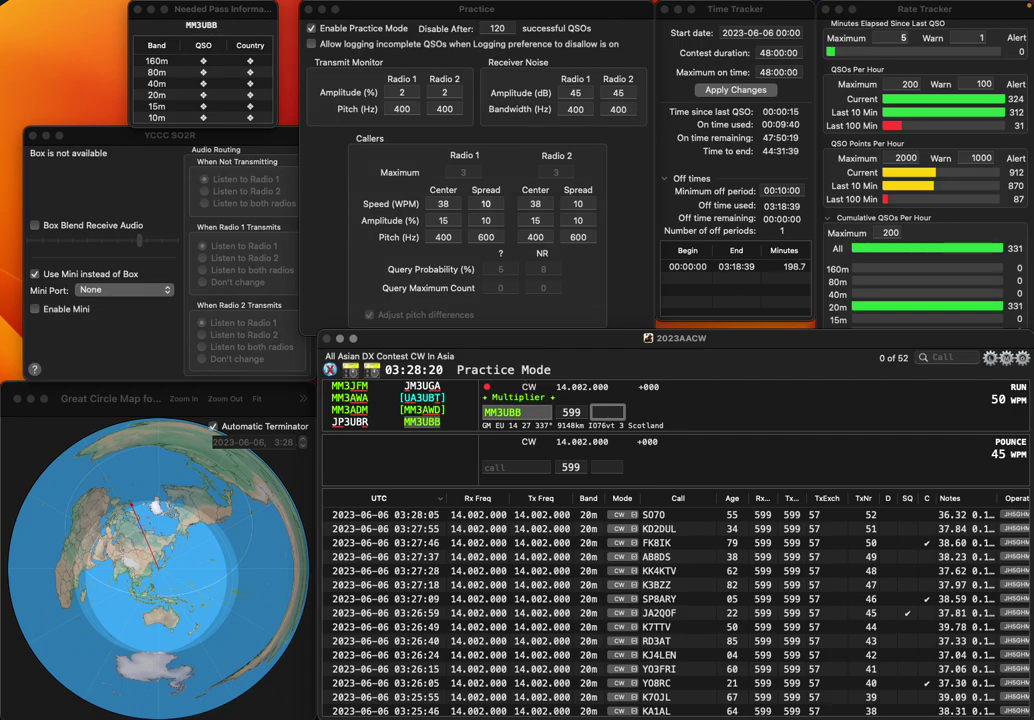
pyautogui.write('14')
pyautogui.press('Return')
# Step: Enter the call sign JA7RRU and log the contact with received exchange 65
pyautogui.write('JA')
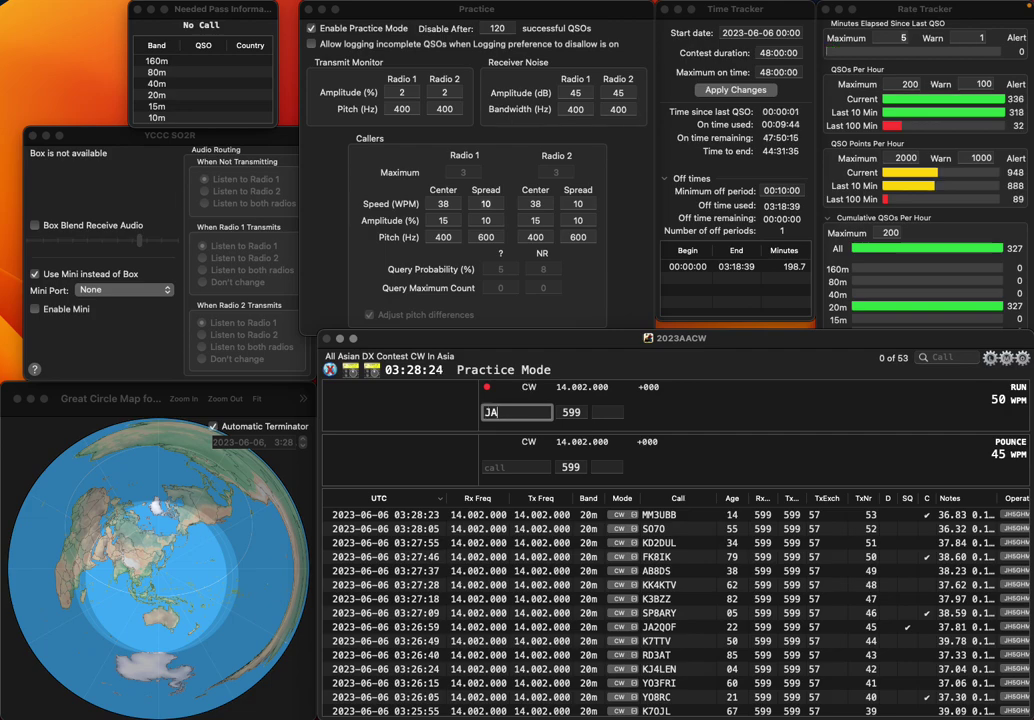
pyautogui.write('7RRU')
pyautogui.press('space')
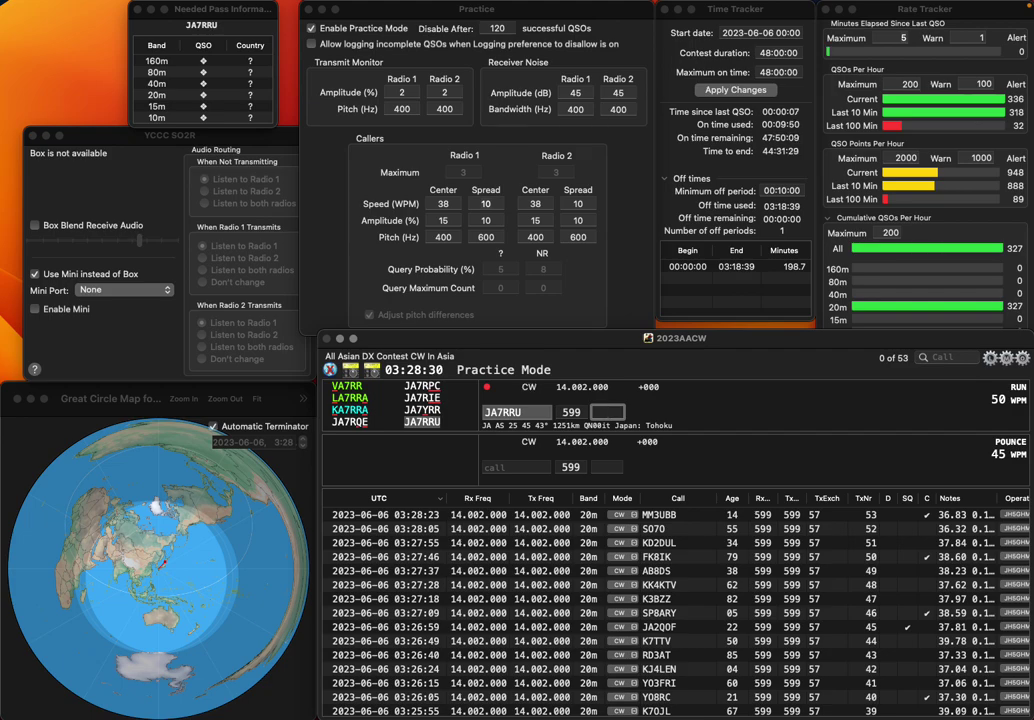
pyautogui.write('655')
pyautogui.press('Return')
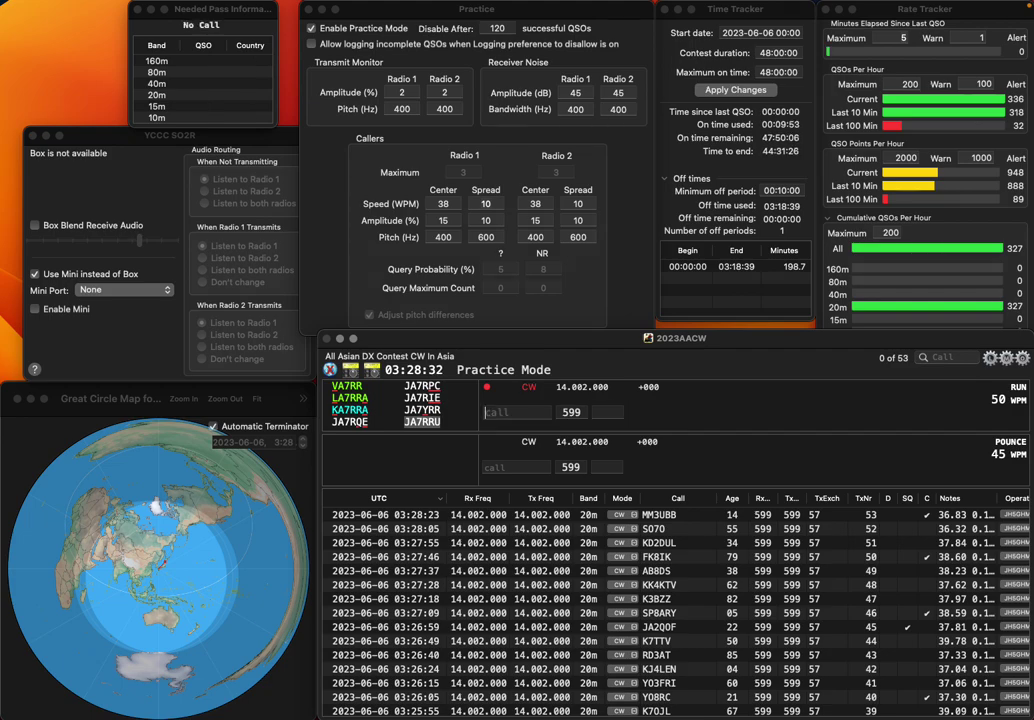
# Step: Enter the call sign SK2GPL/VK9, correct it to VK2GPL/VK9, and log the contact with received exchange 96
pyautogui.write('SK2')
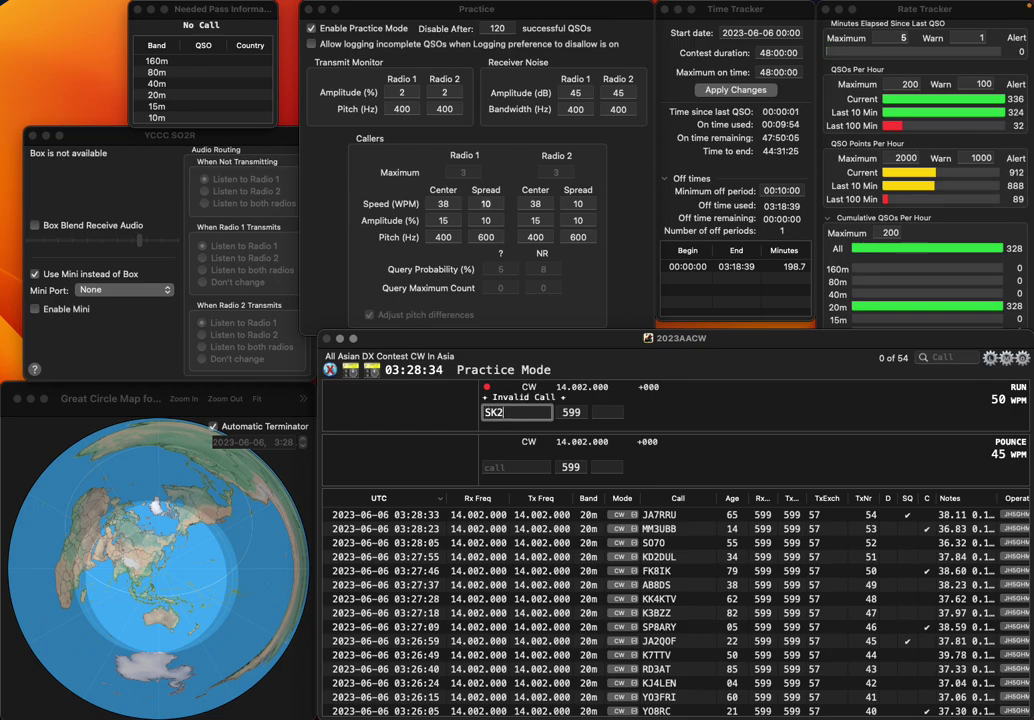
pyautogui.write('GPL/')
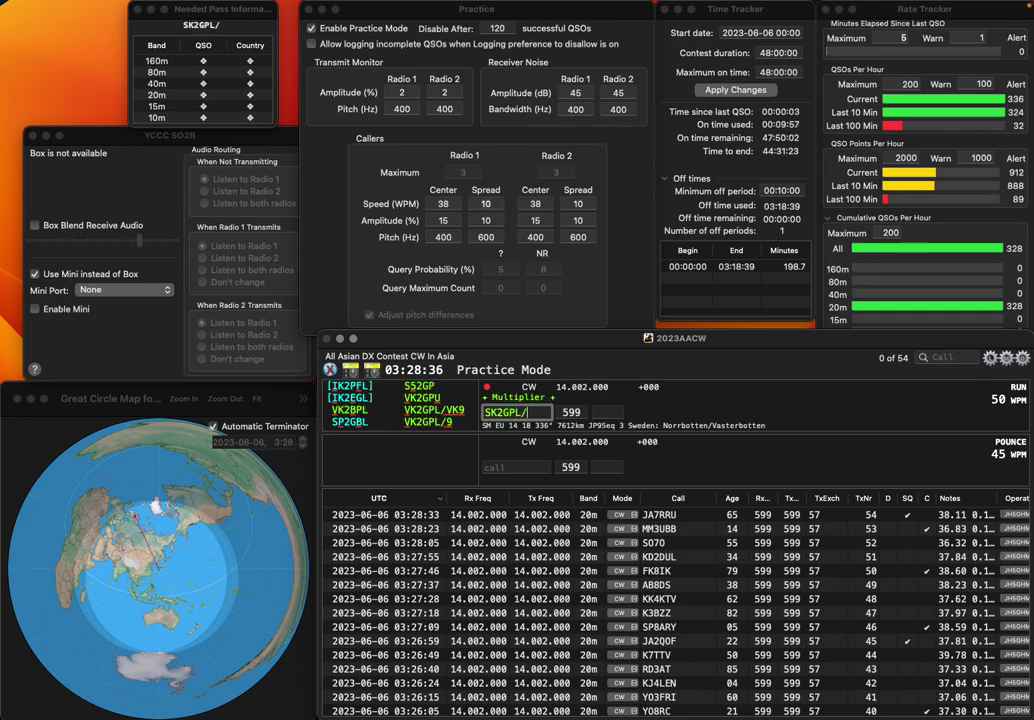
pyautogui.write('VK9')
pyautogui.press('Home')
pyautogui.press('Delete')
pyautogui.write('V')
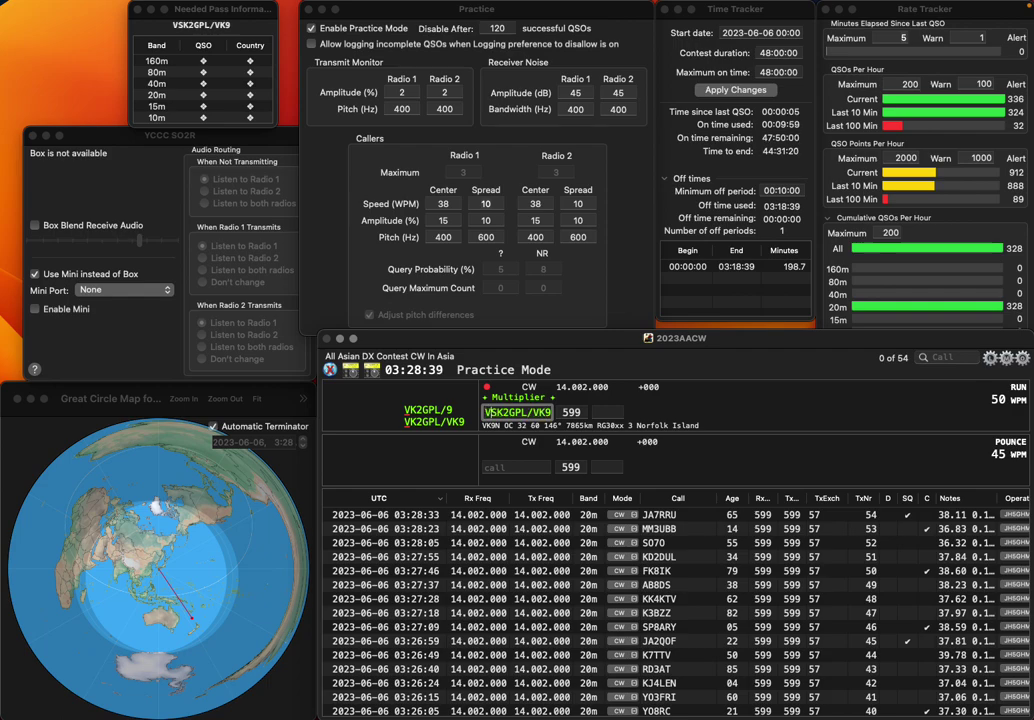
pyautogui.press('Tab')
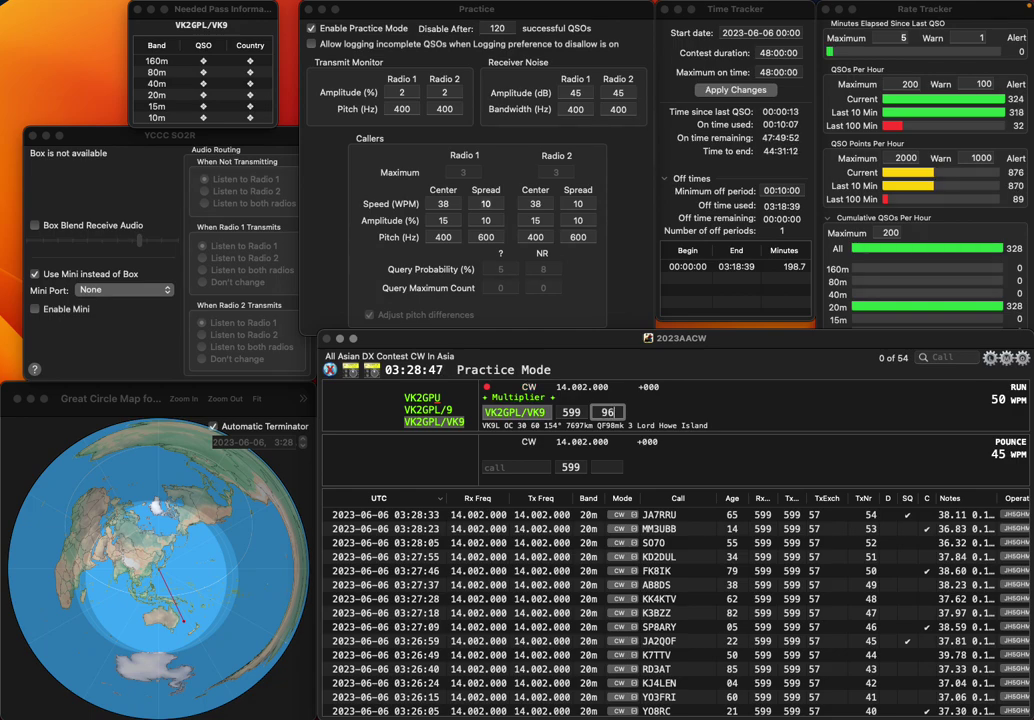
pyautogui.press('Return')
pyautogui.write('JH1RN')
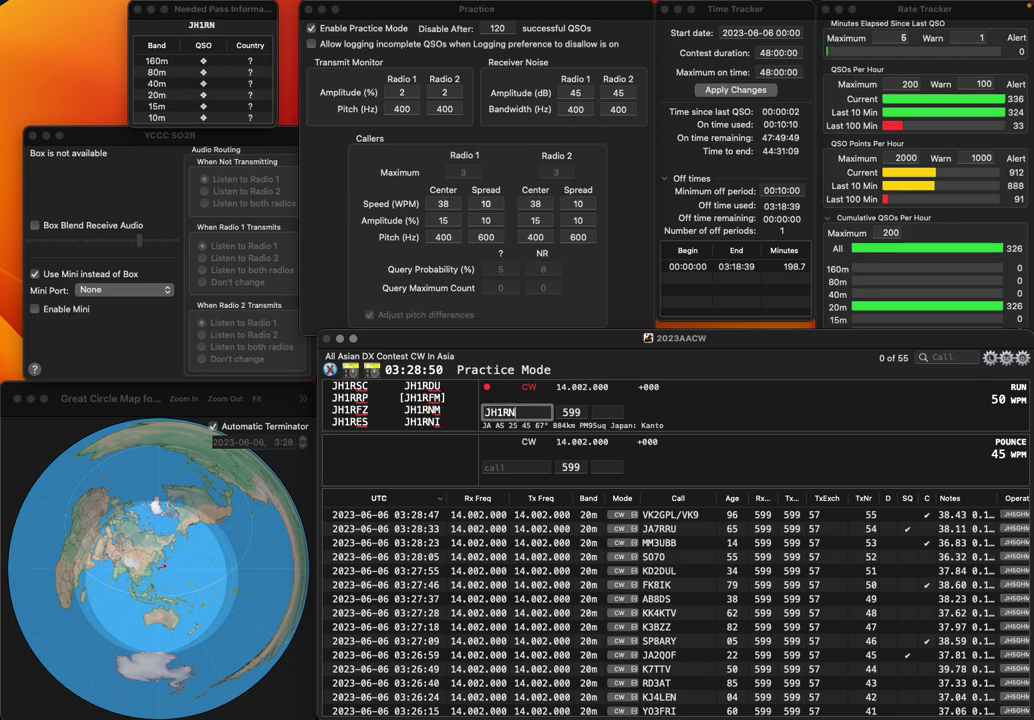
pyautogui.write('I')
pyautogui.press('space')
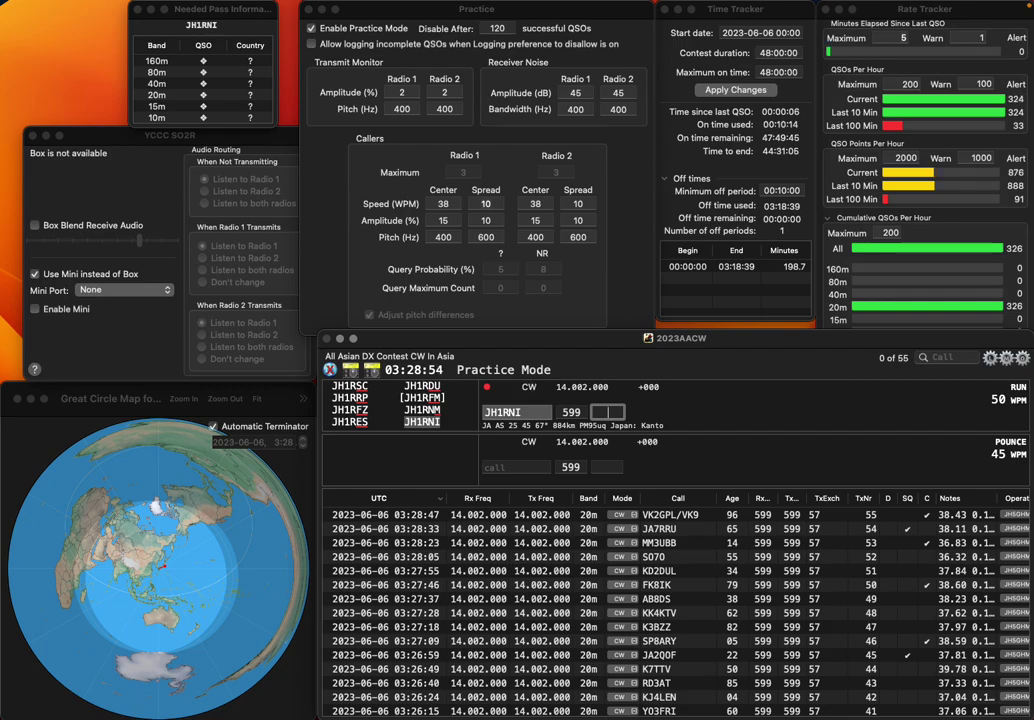
pyautogui.press('Return')
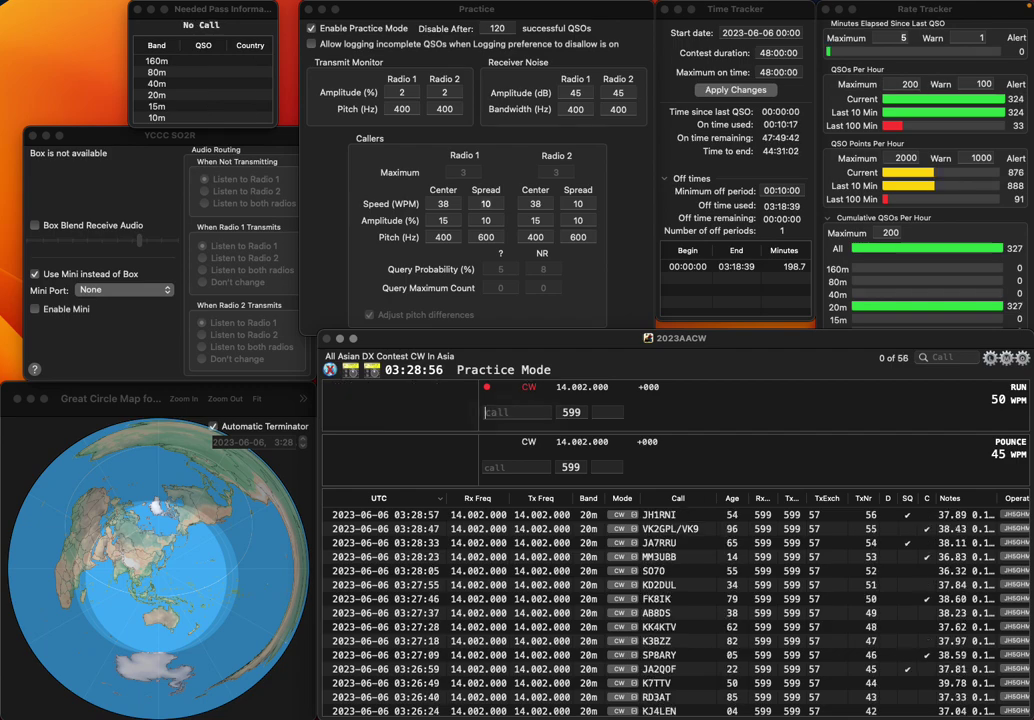
# Step: Enter the call sign WB8MMR and log the contact with received exchange 22
pyautogui.write('WB')
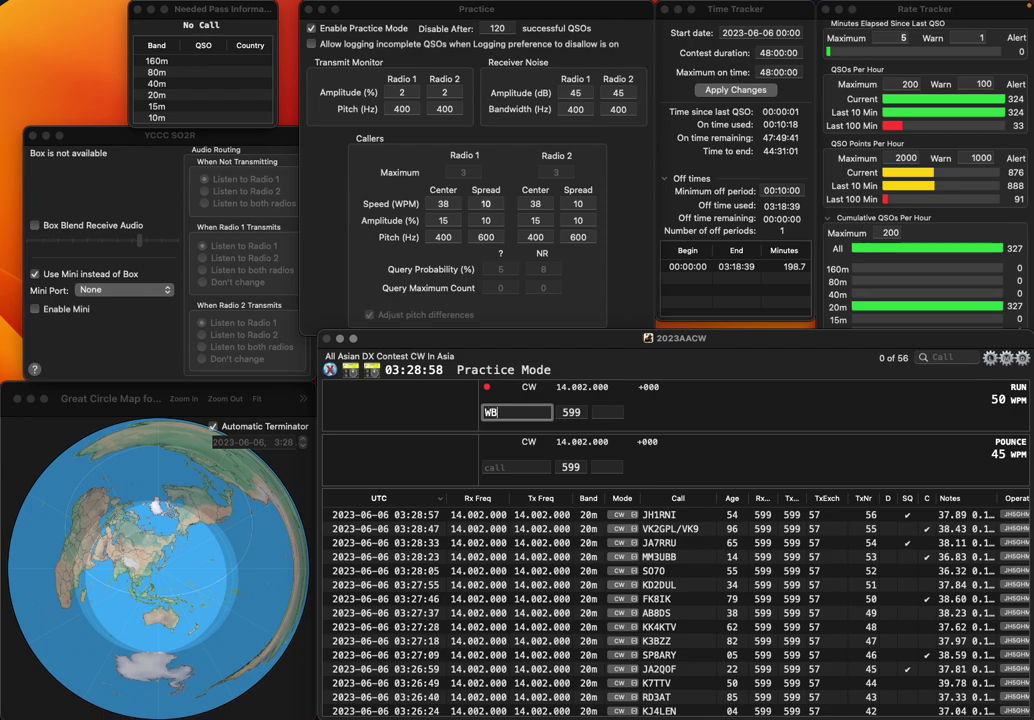
pyautogui.write('8MMR')
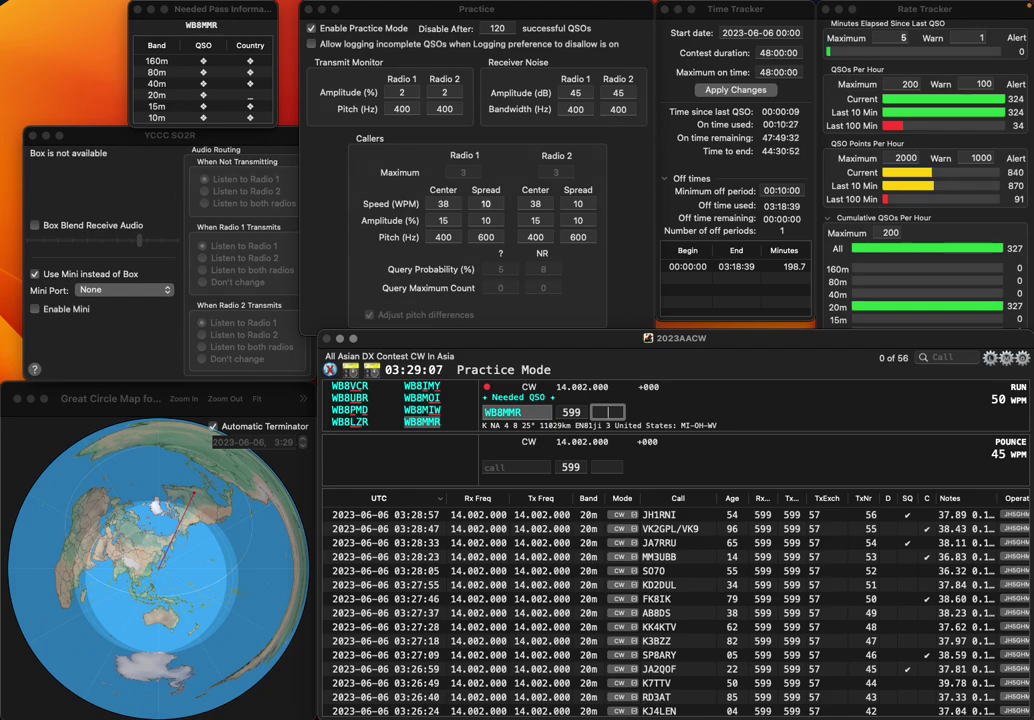
pyautogui.write('2')
pyautogui.press('Return')
pyautogui.write('JP2UR')
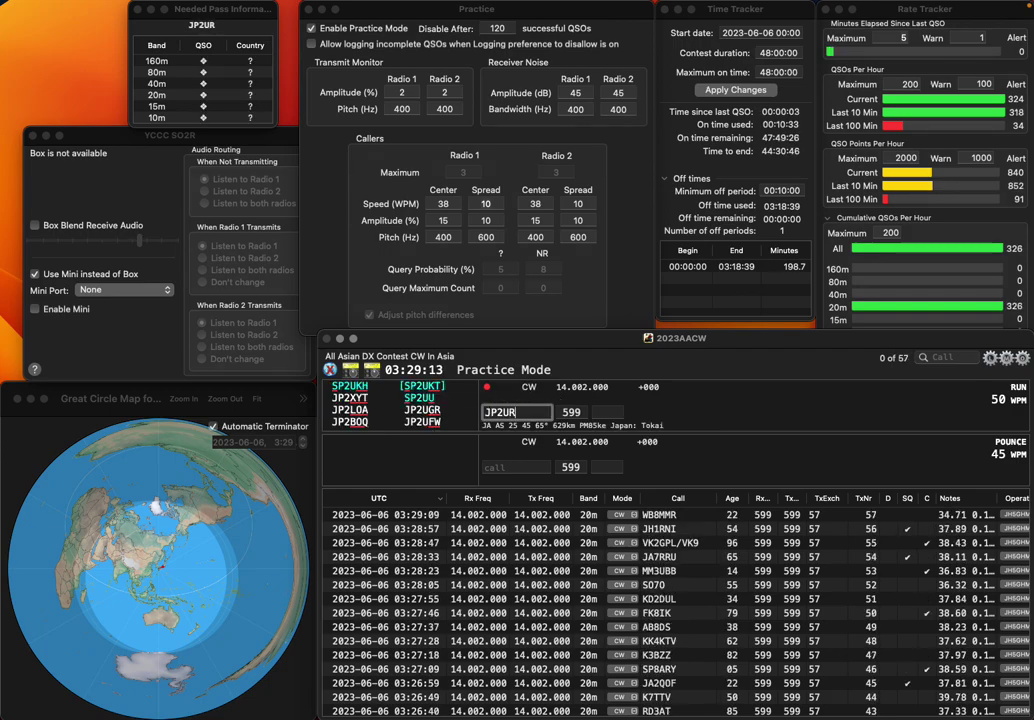
pyautogui.press('BackSpace')
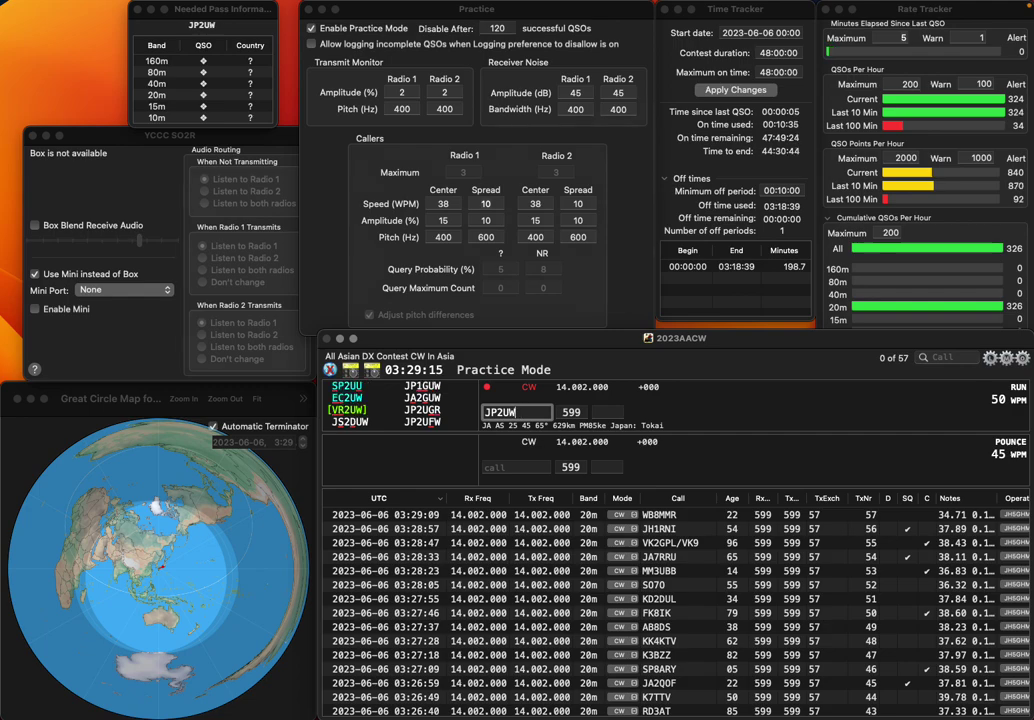
pyautogui.write('FW')
pyautogui.press('Return')
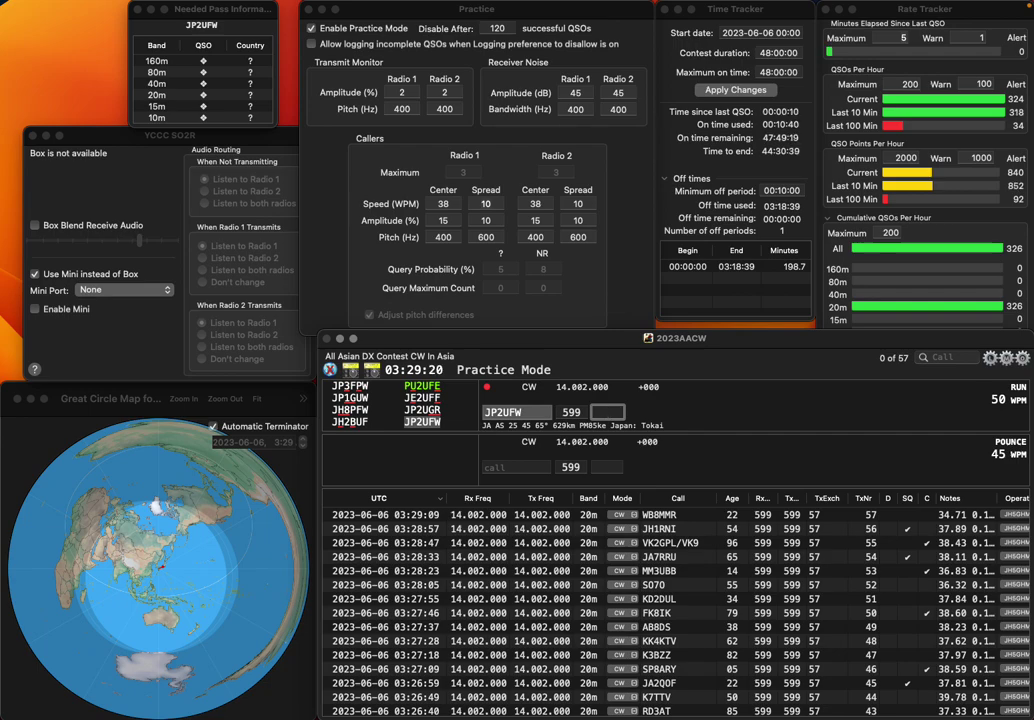
pyautogui.press('Return')
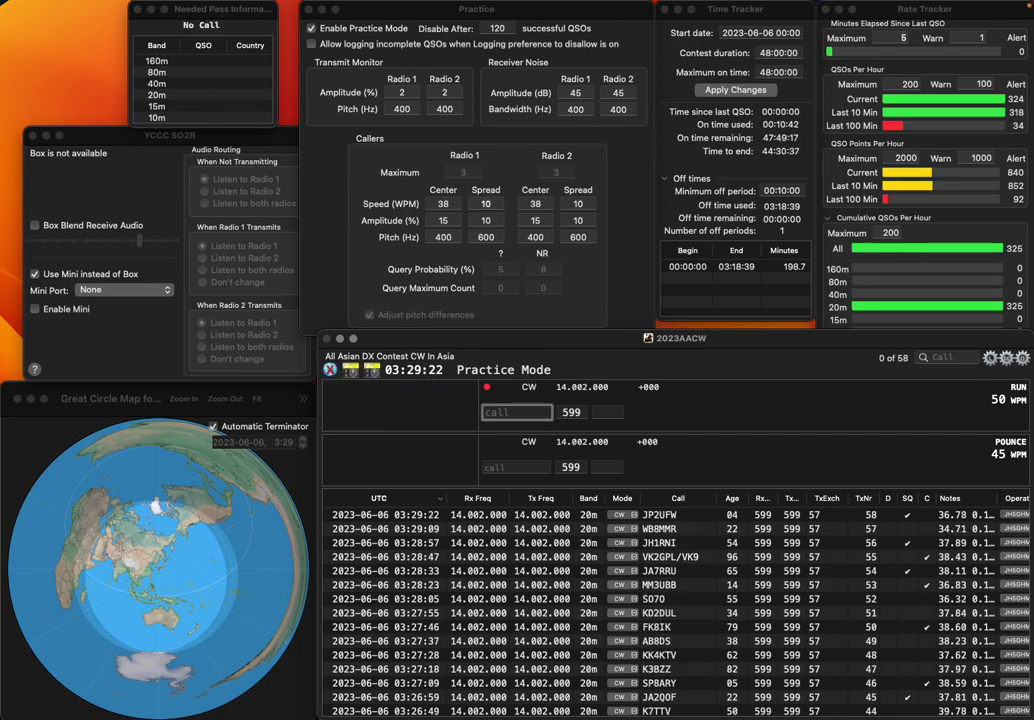
pyautogui.write('JJ1XQU')
pyautogui.press('Return')
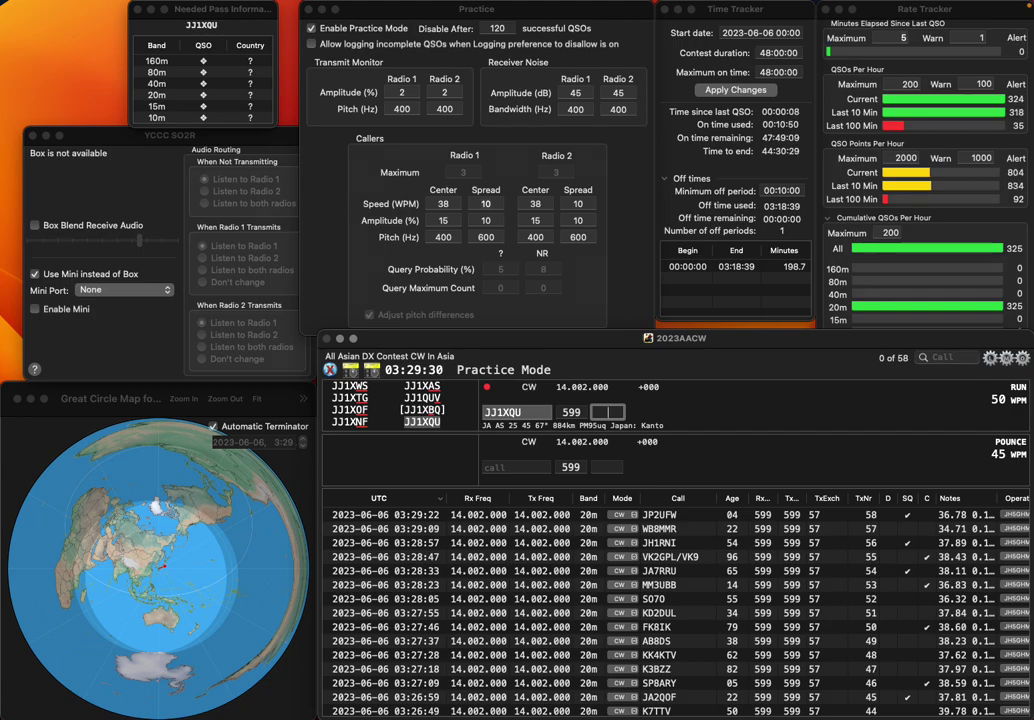
pyautogui.press('Return')
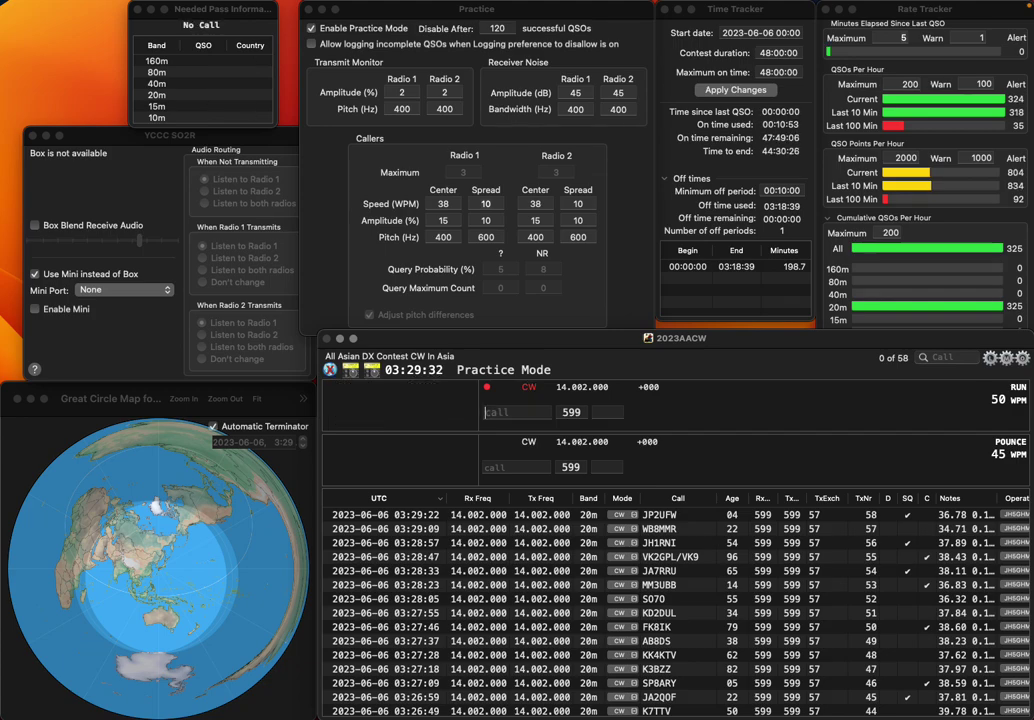
pyautogui.write('K5')
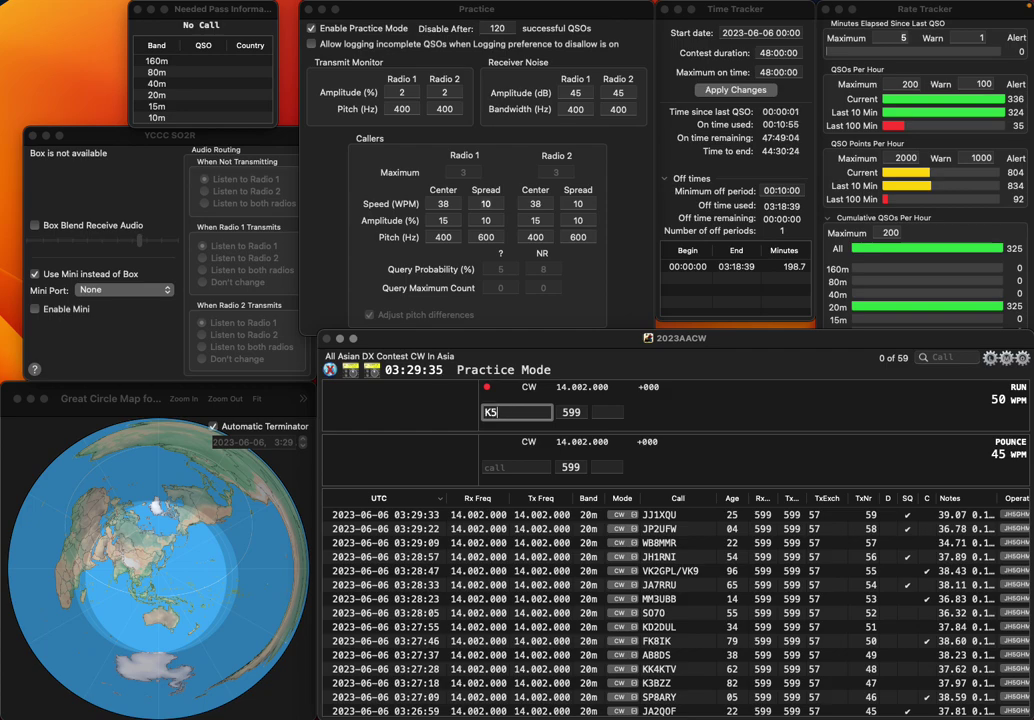
pyautogui.write('TRP')
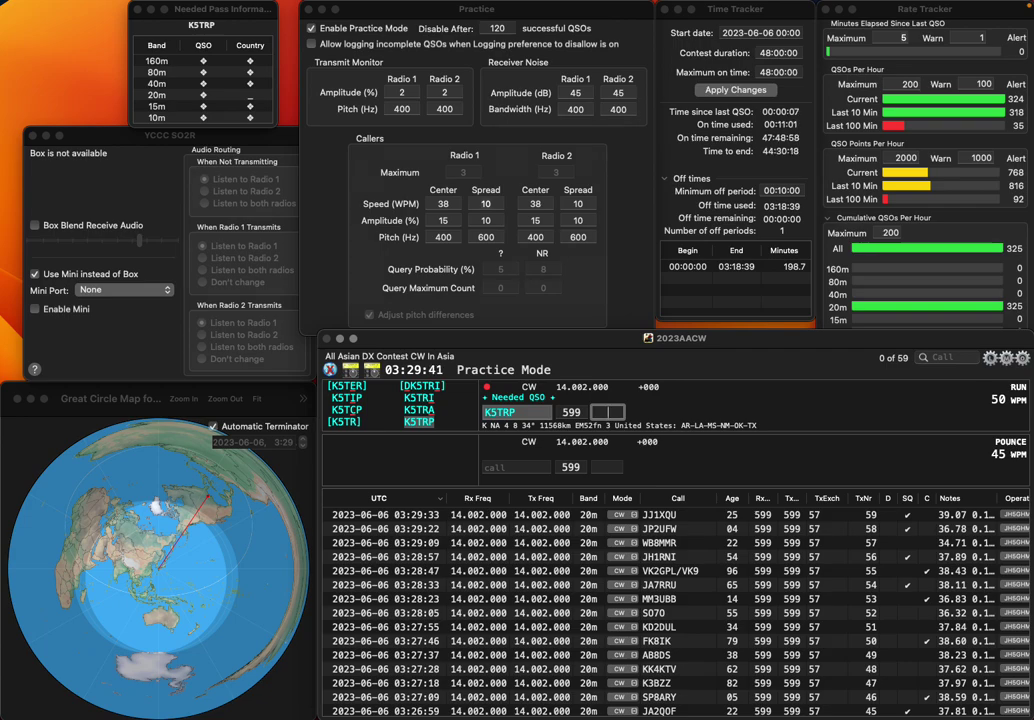
pyautogui.press('Return')
# Step: Enter the call sign WS5BSA and log the contact with received exchange 23
pyautogui.write('WS')
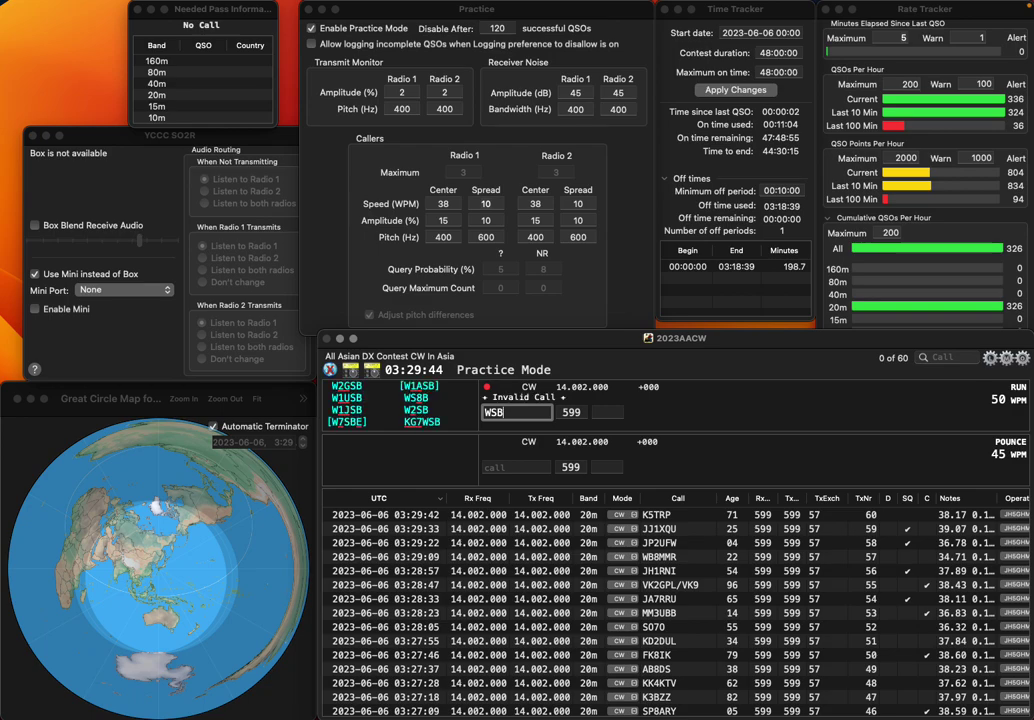
pyautogui.press('BackSpace')
pyautogui.write('5BSA')
pyautogui.press('Return')
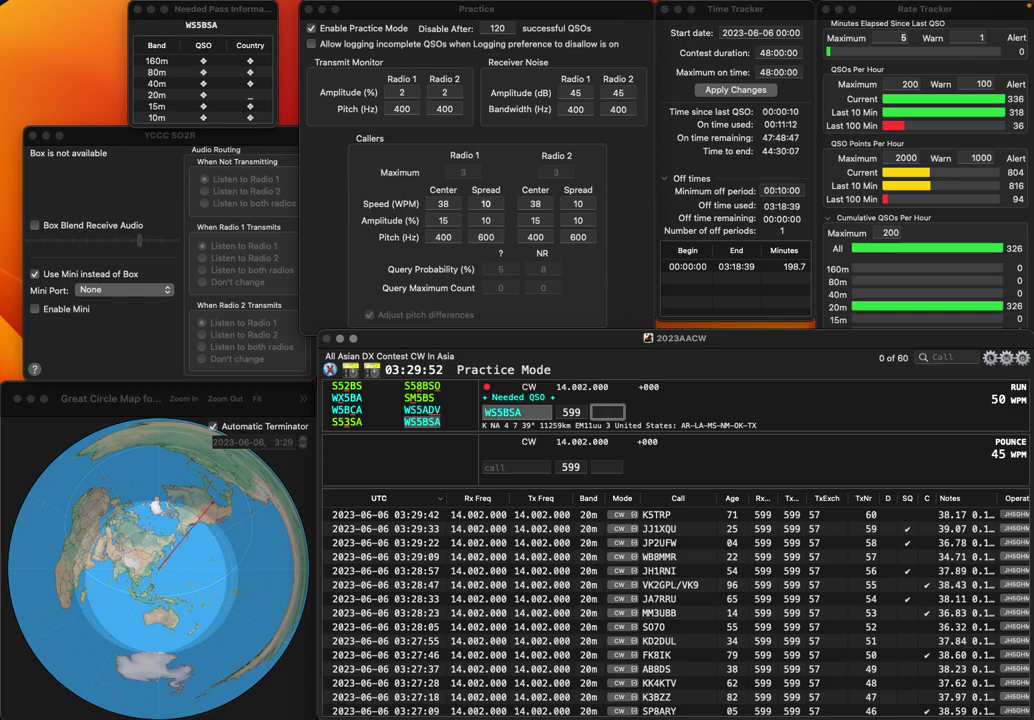
pyautogui.press('Return')
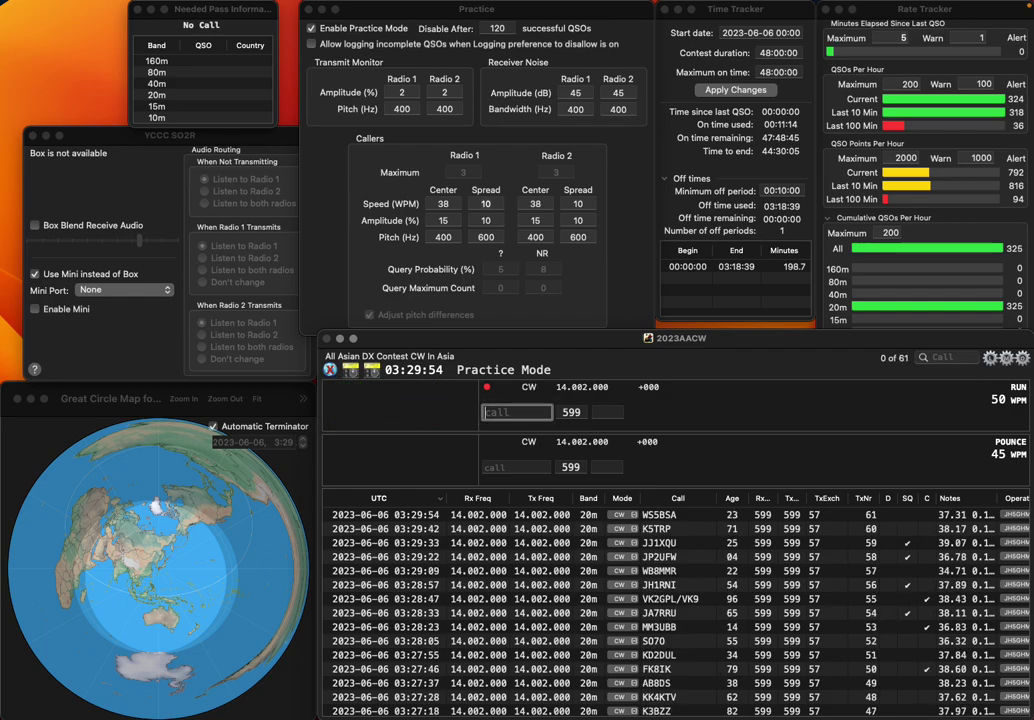
pyautogui.write('SP7MP')
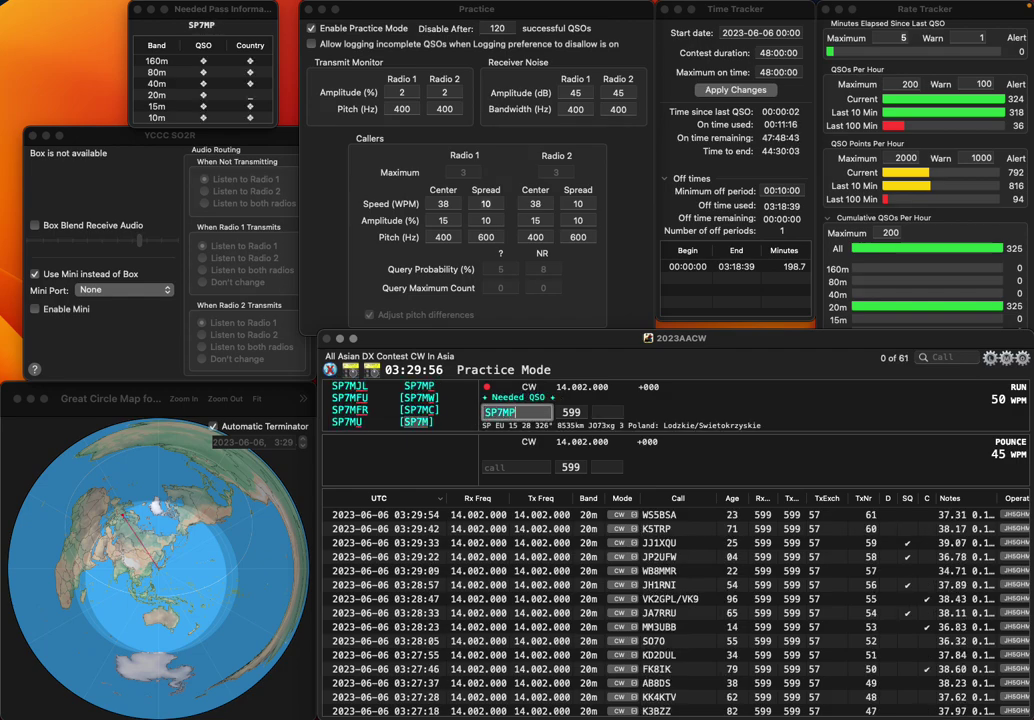
pyautogui.press('Return')
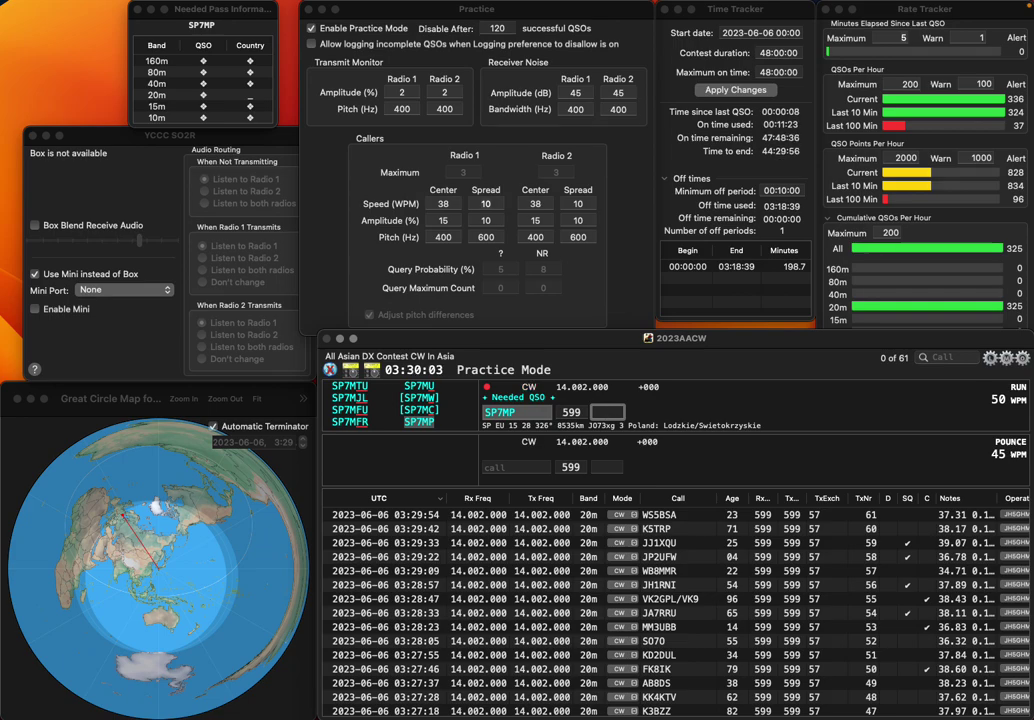
pyautogui.press('Return')
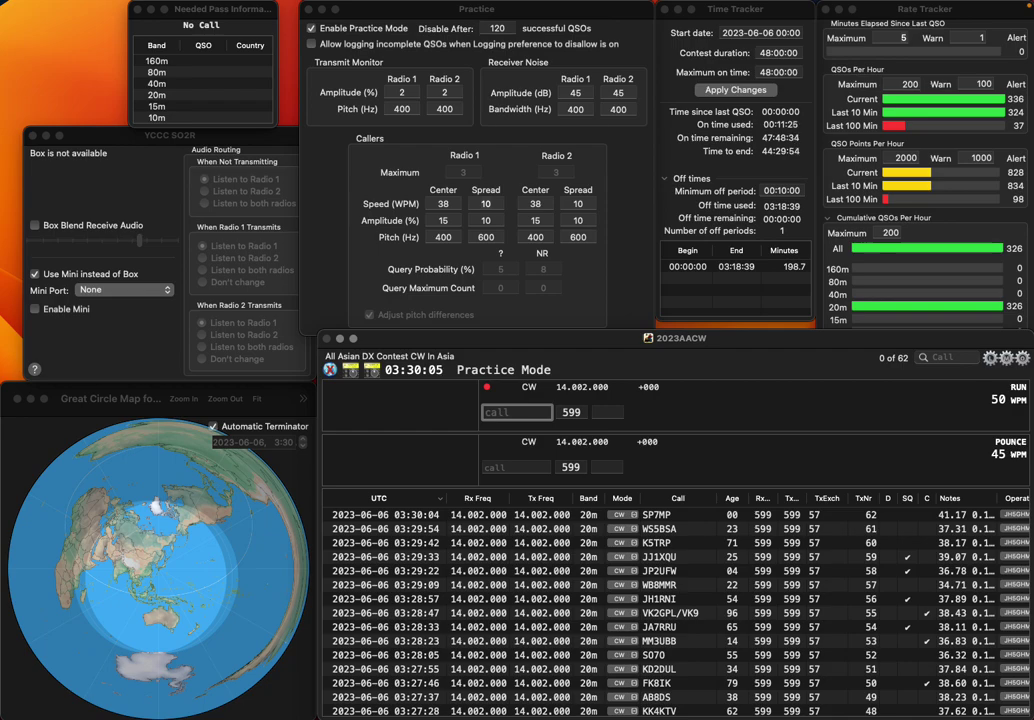
pyautogui.write('F8AKS')
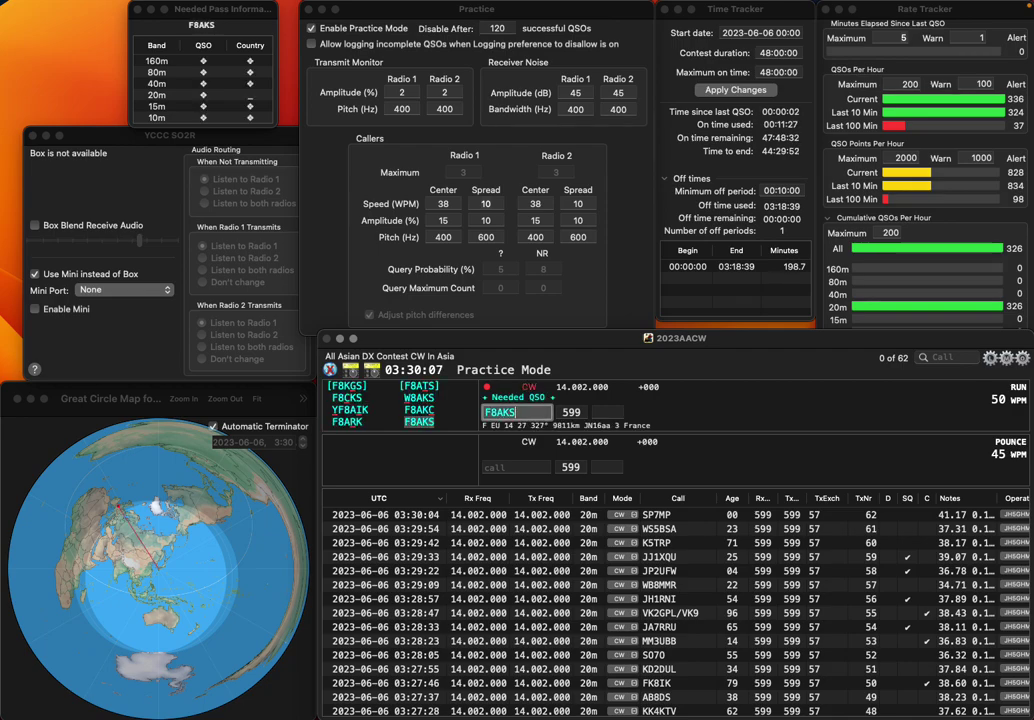
pyautogui.press('Tab')
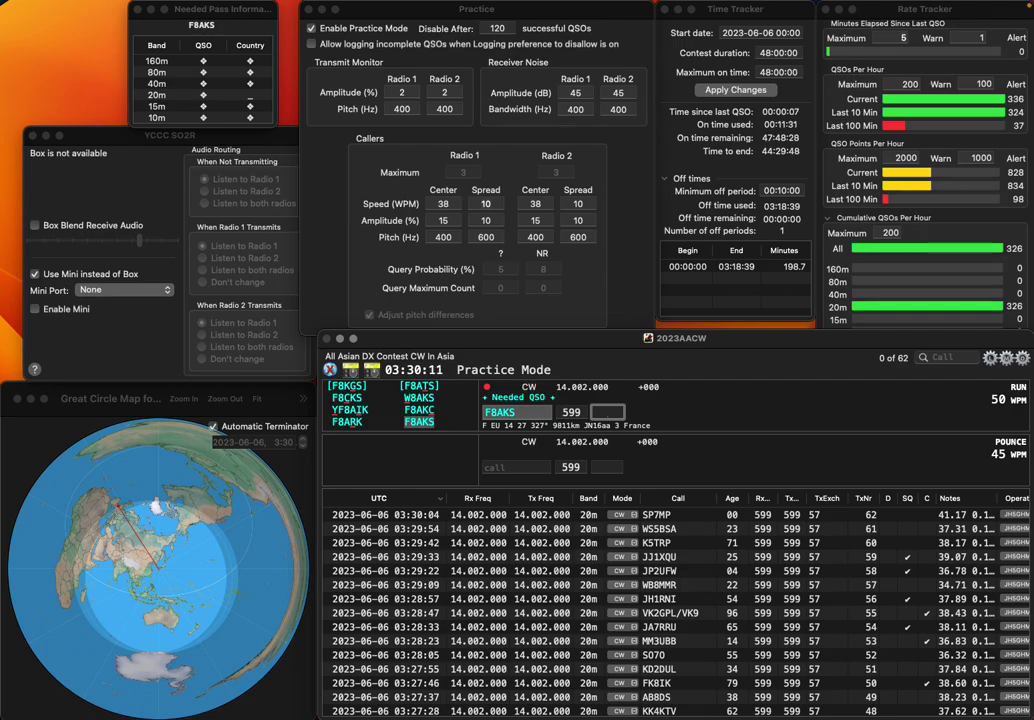
pyautogui.write('56')
pyautogui.press('Return')
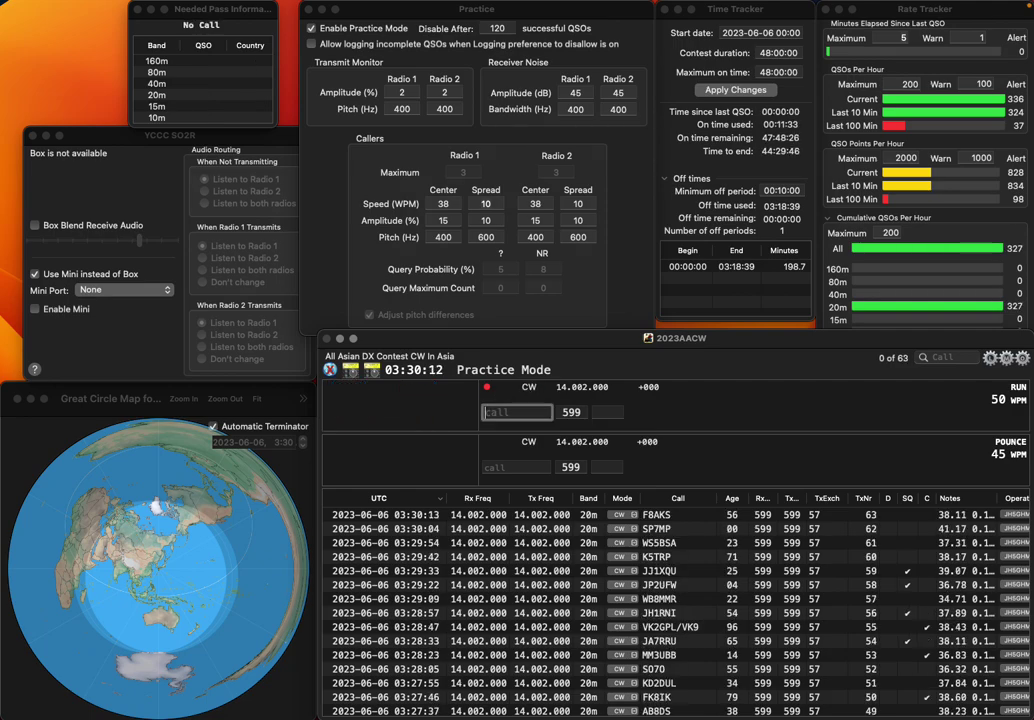
pyautogui.write('UR7FM')
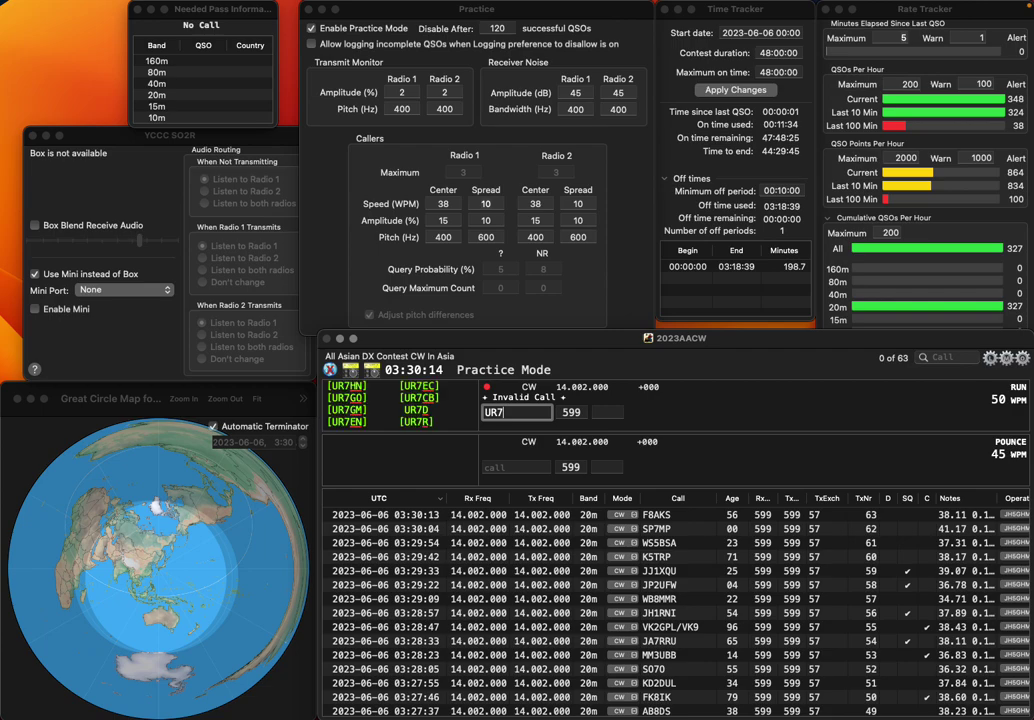
pyautogui.press('space')
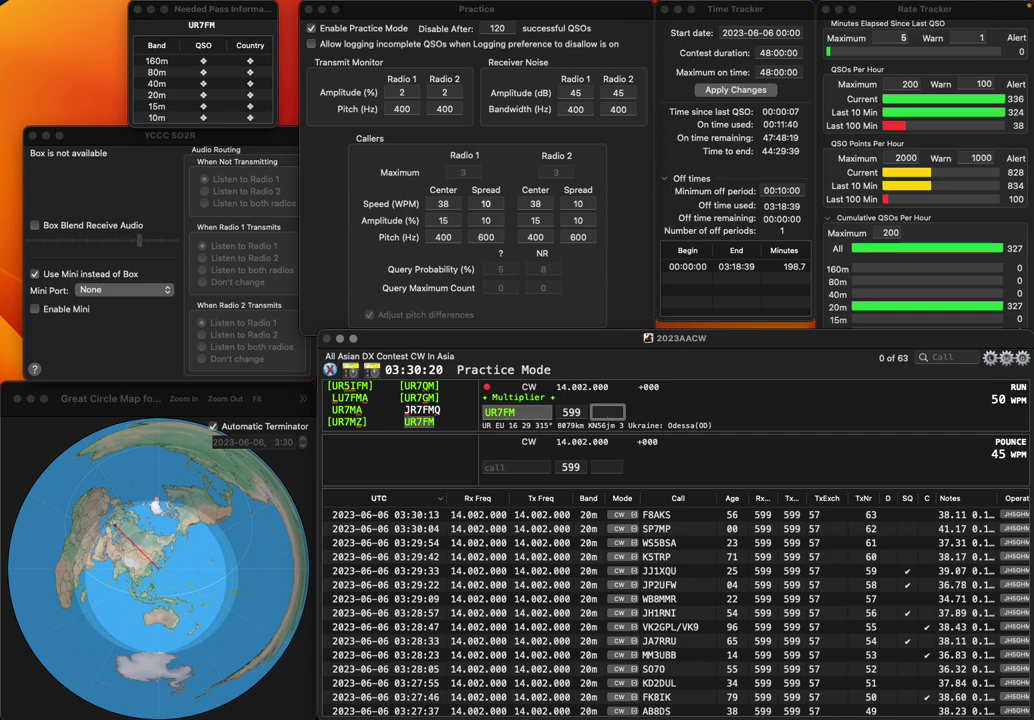
pyautogui.press('Return')
# Step: Log a contact with LT5M using received exchange 03, followed by one with IR2X using received exchange 20
pyautogui.write('LT5M')
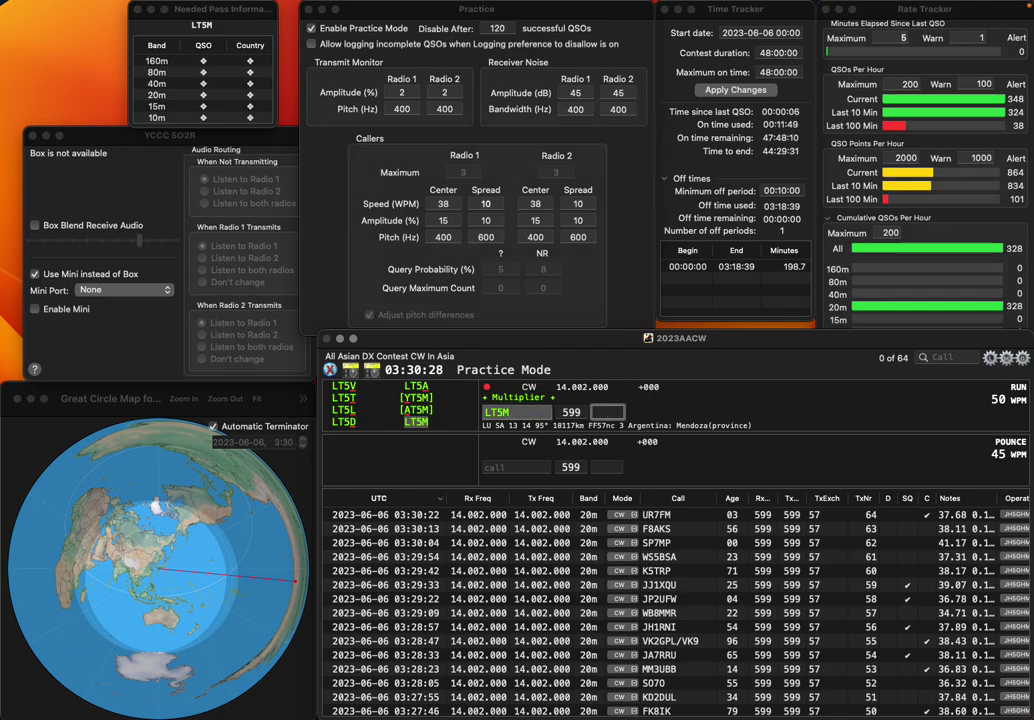
pyautogui.press('Return')
pyautogui.write('IR2X')
pyautogui.press('Return')
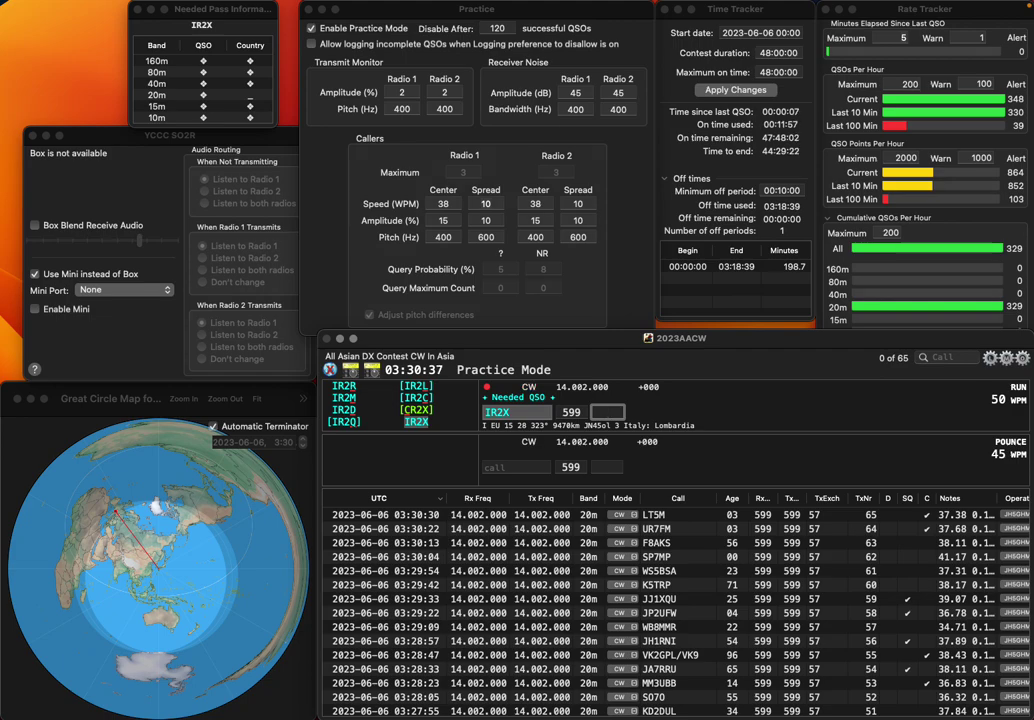
pyautogui.press('Return')
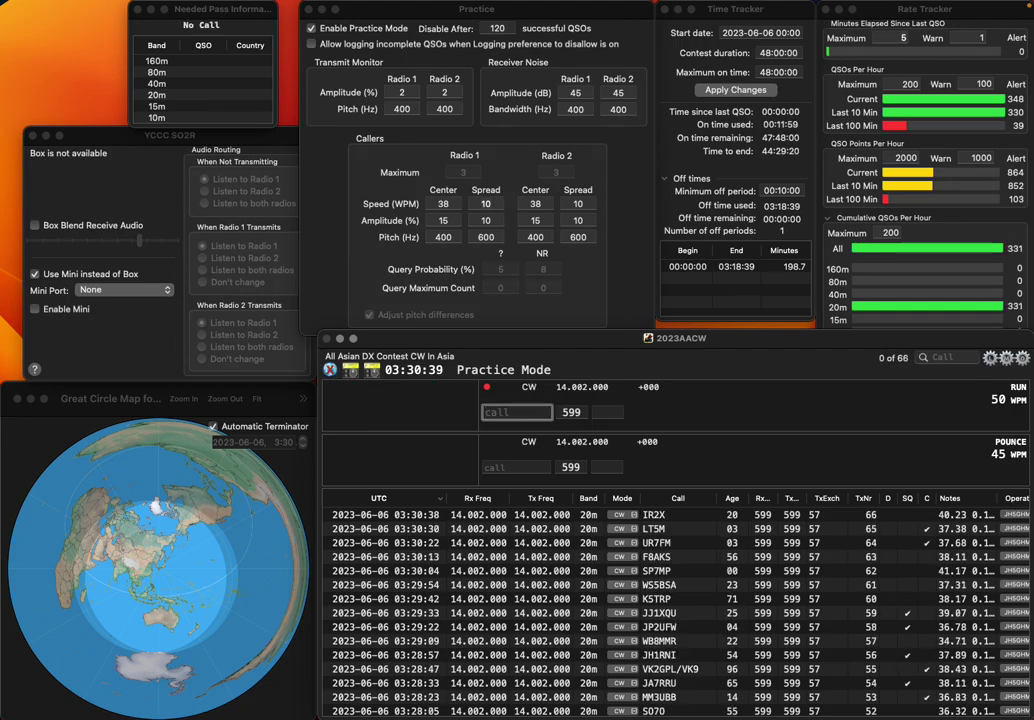
pyautogui.write('LU')
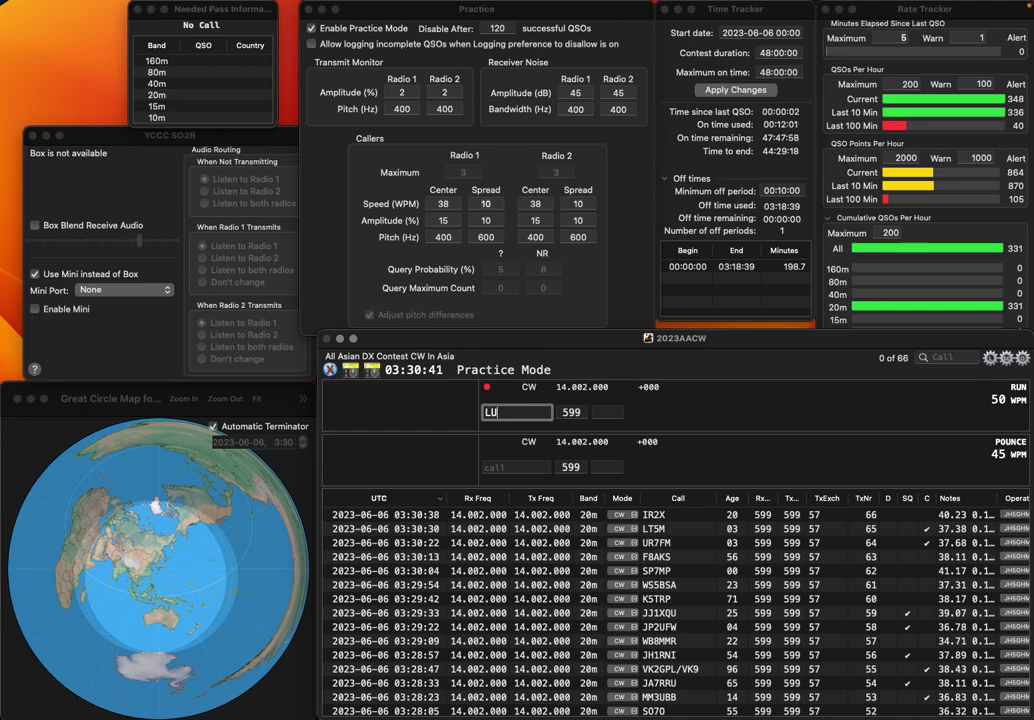
pyautogui.write('7JMS')
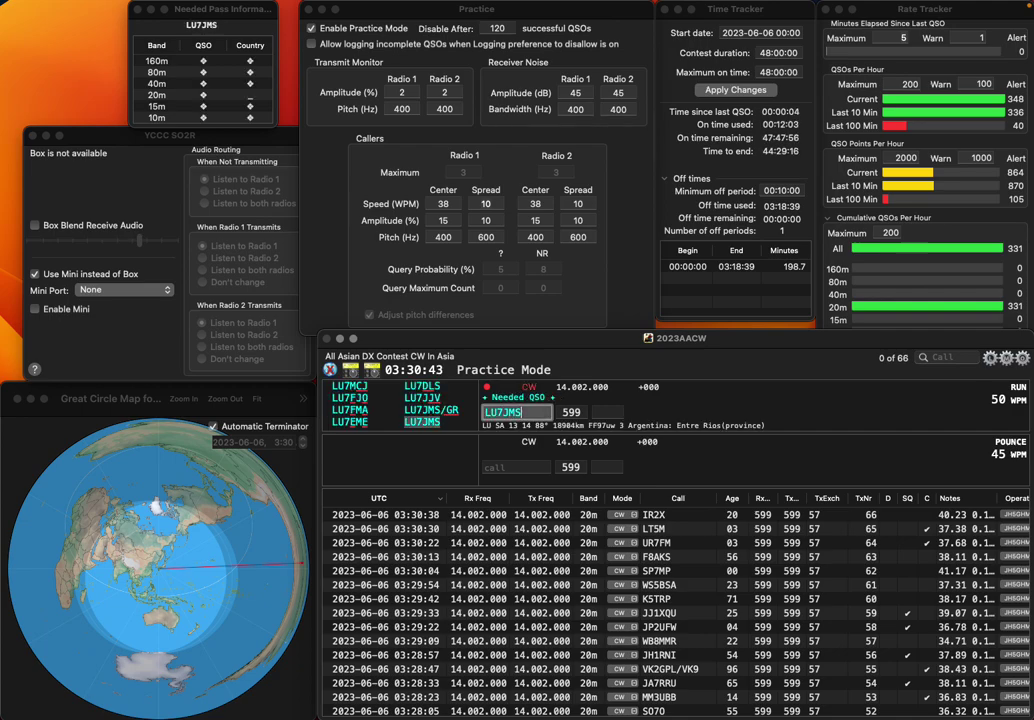
pyautogui.write('/GR')
pyautogui.press('space')
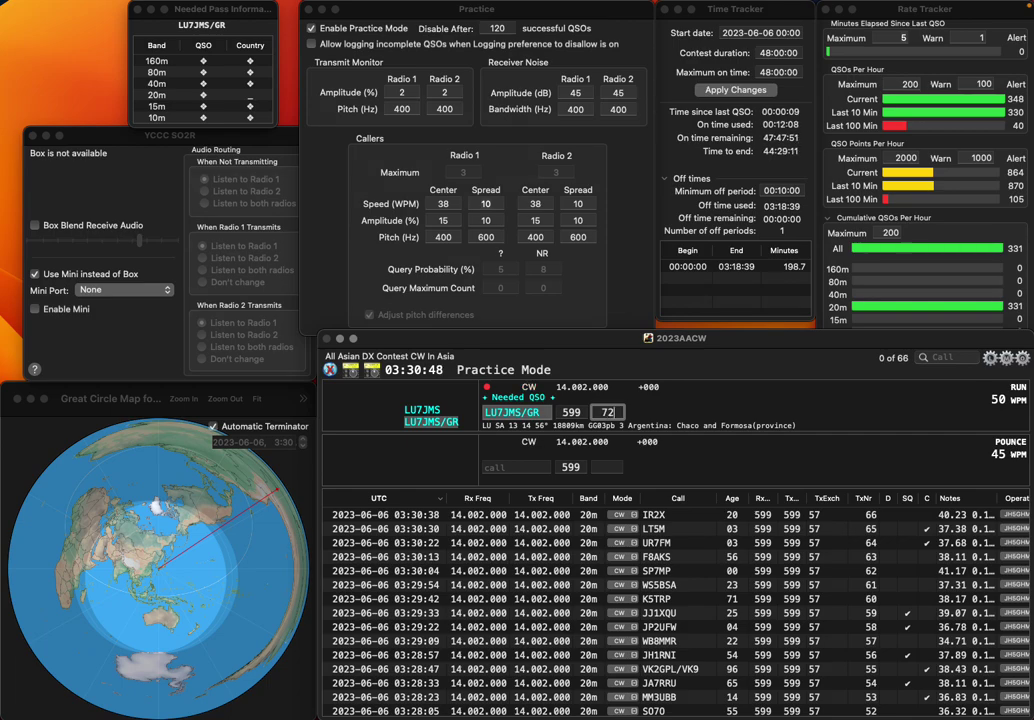
pyautogui.press('Return')
pyautogui.write('KMSJO')
pyautogui.press('Left')
pyautogui.press('Left')
pyautogui.press('Left')
pyautogui.write('6')
pyautogui.press('space')
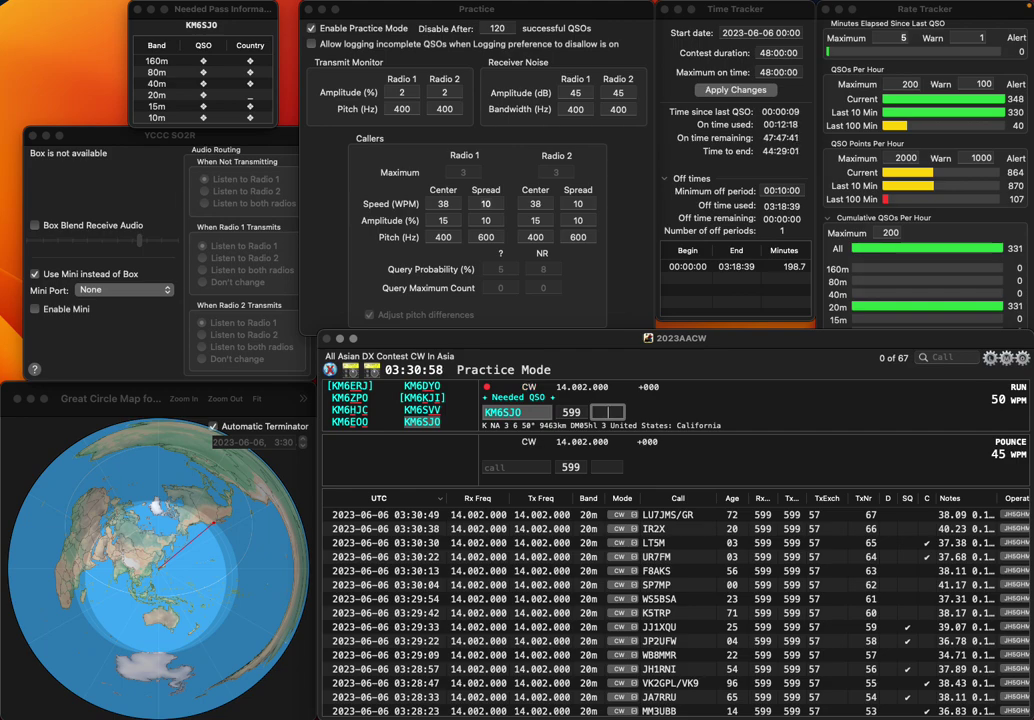
pyautogui.press('Return')
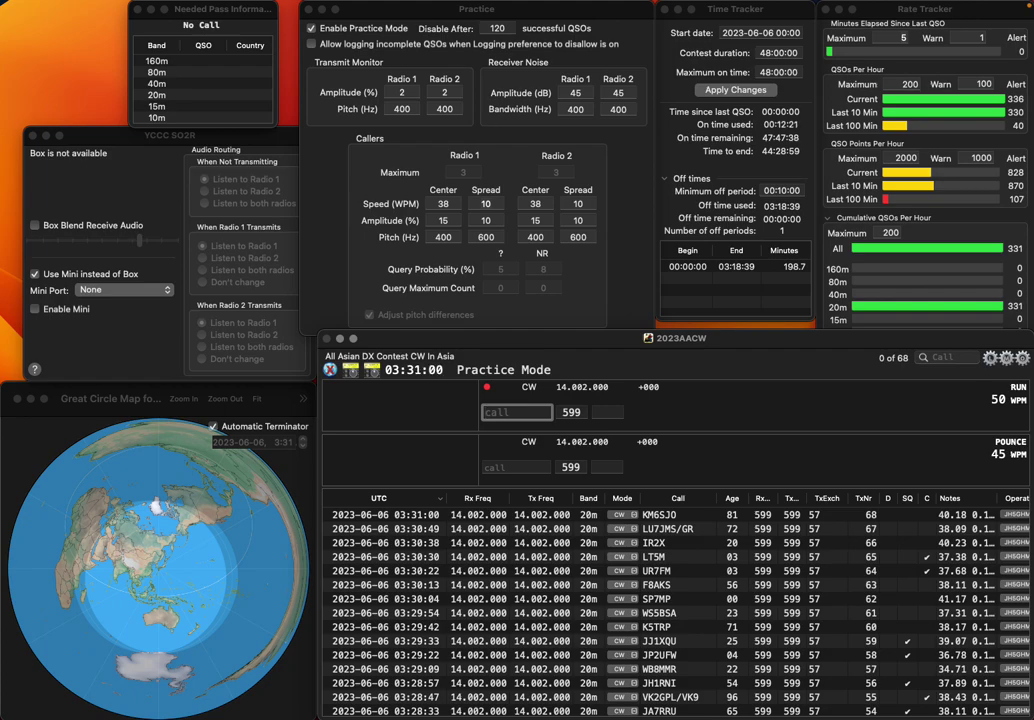
# Step: Log a contact with RK7C using received exchange 38, followed by one with W7MTL using received exchange 67
pyautogui.write('RK7C')
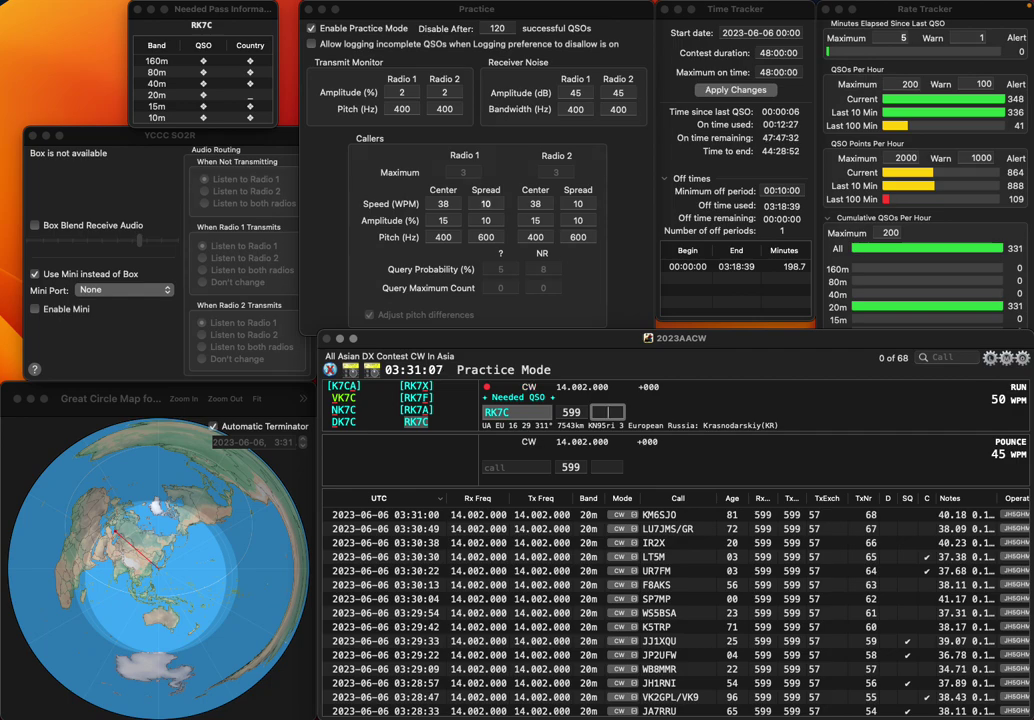
pyautogui.press('Return')
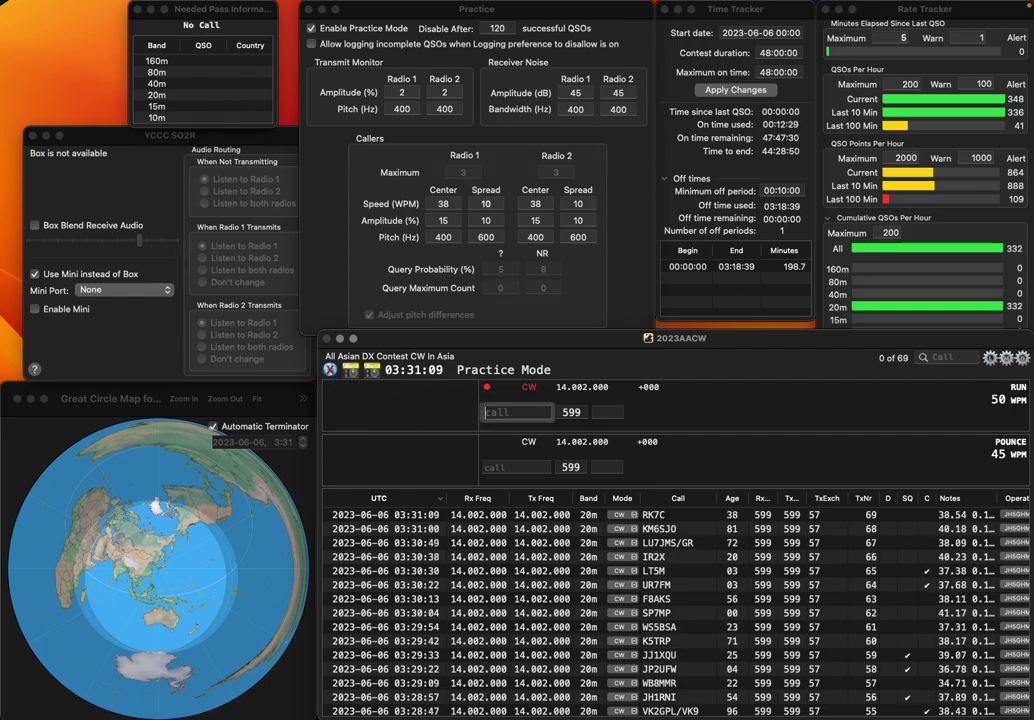
pyautogui.write('W7')
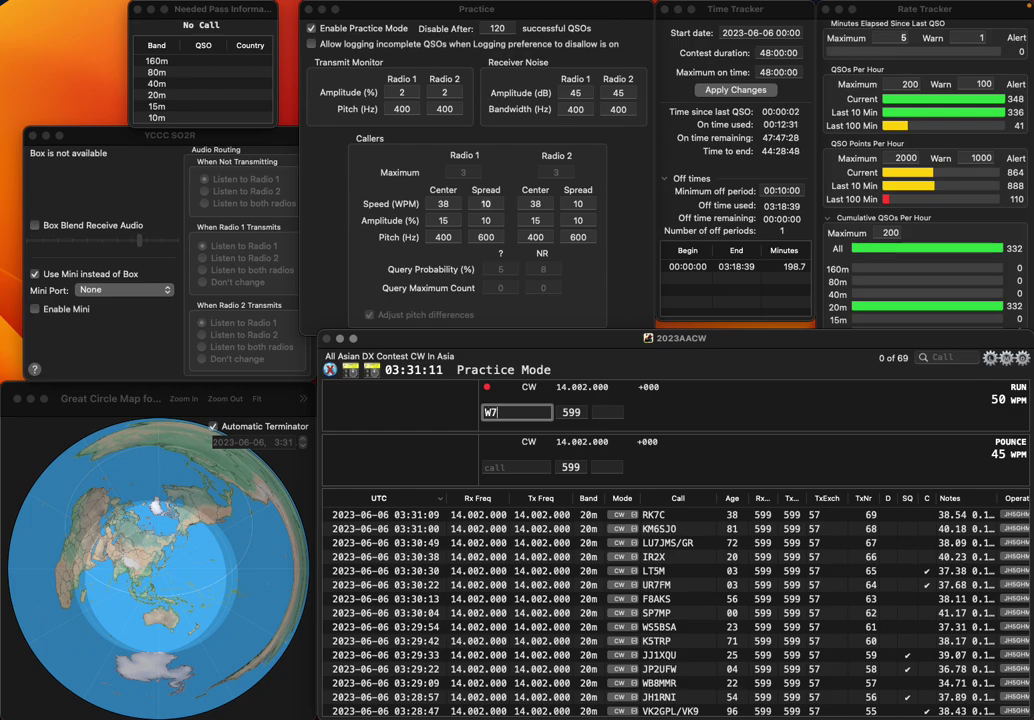
pyautogui.write('MTL')
pyautogui.press('space')
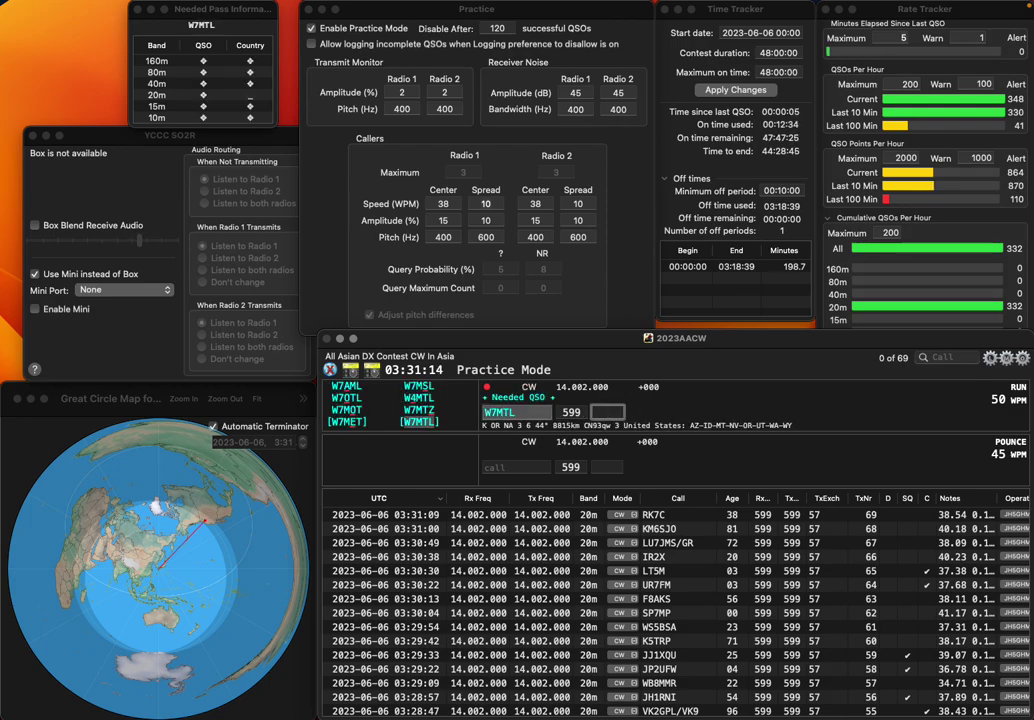
pyautogui.write('67')
pyautogui.press('Return')
pyautogui.write('0SAG')
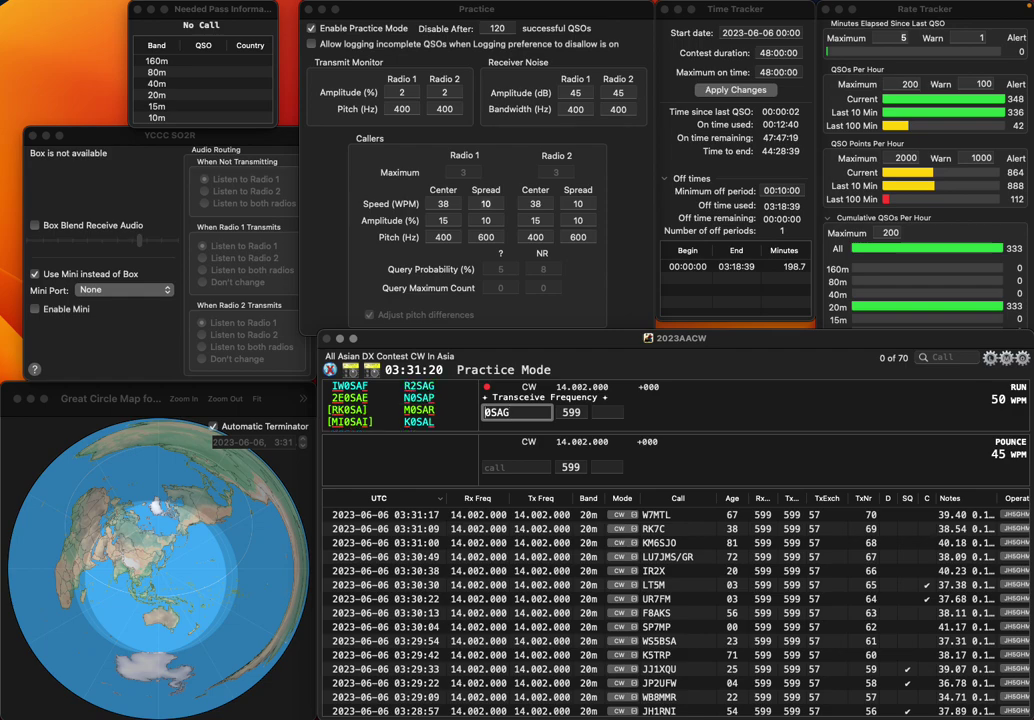
pyautogui.press('super+Left')
pyautogui.write('2M')
pyautogui.press('BackSpace')
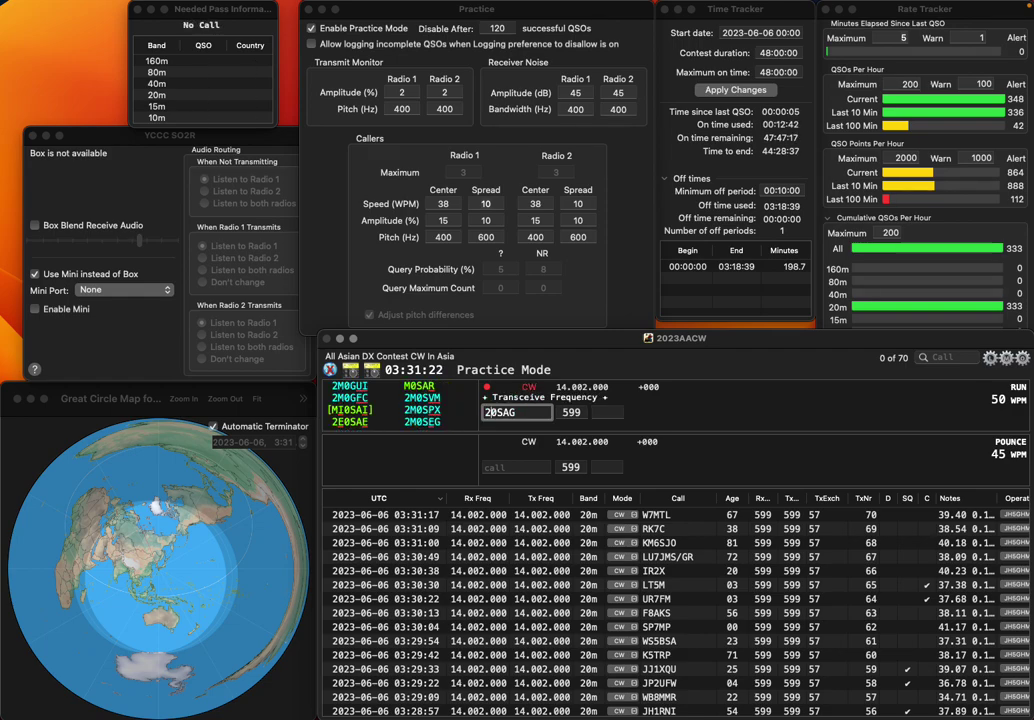
pyautogui.write('E0')
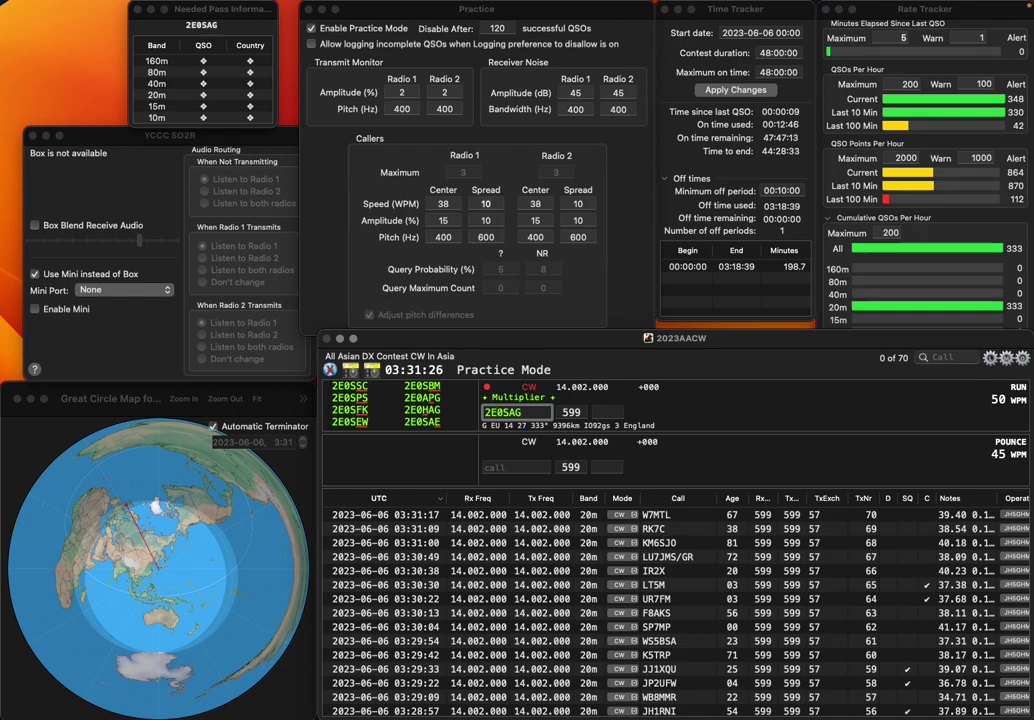
pyautogui.write('H')
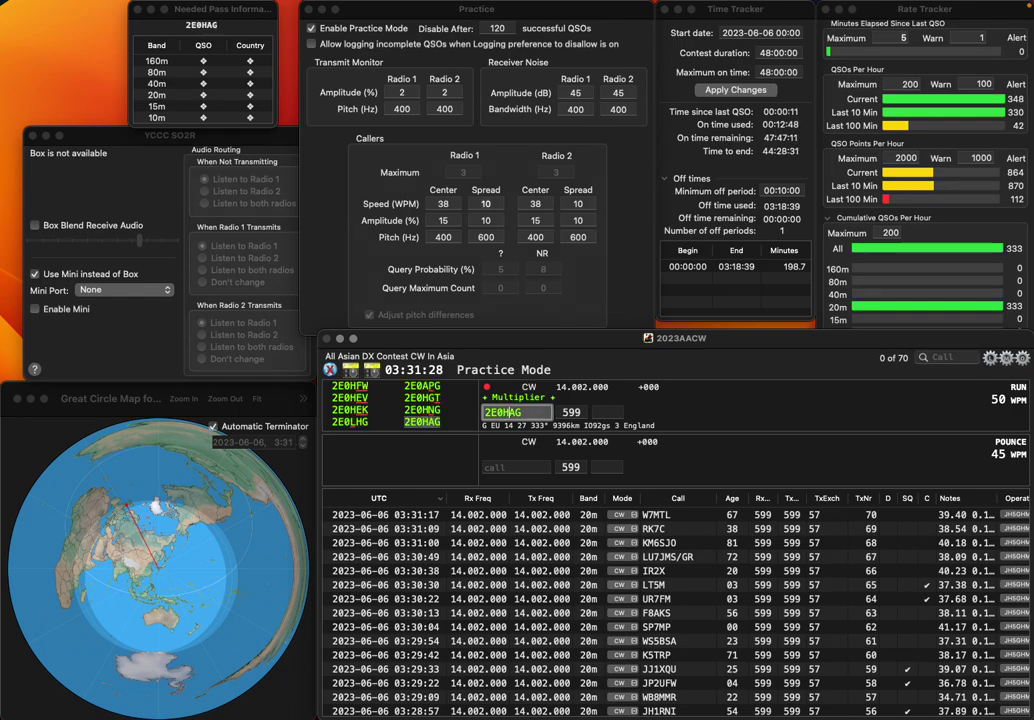
pyautogui.press('Return')
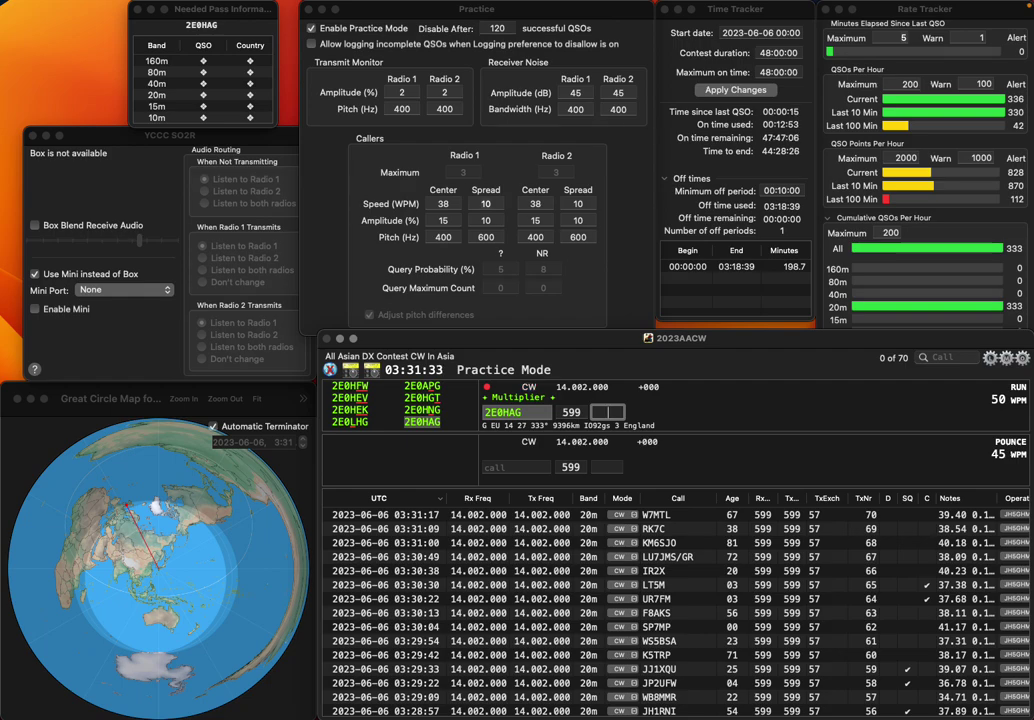
pyautogui.write('26')
pyautogui.press('Return')
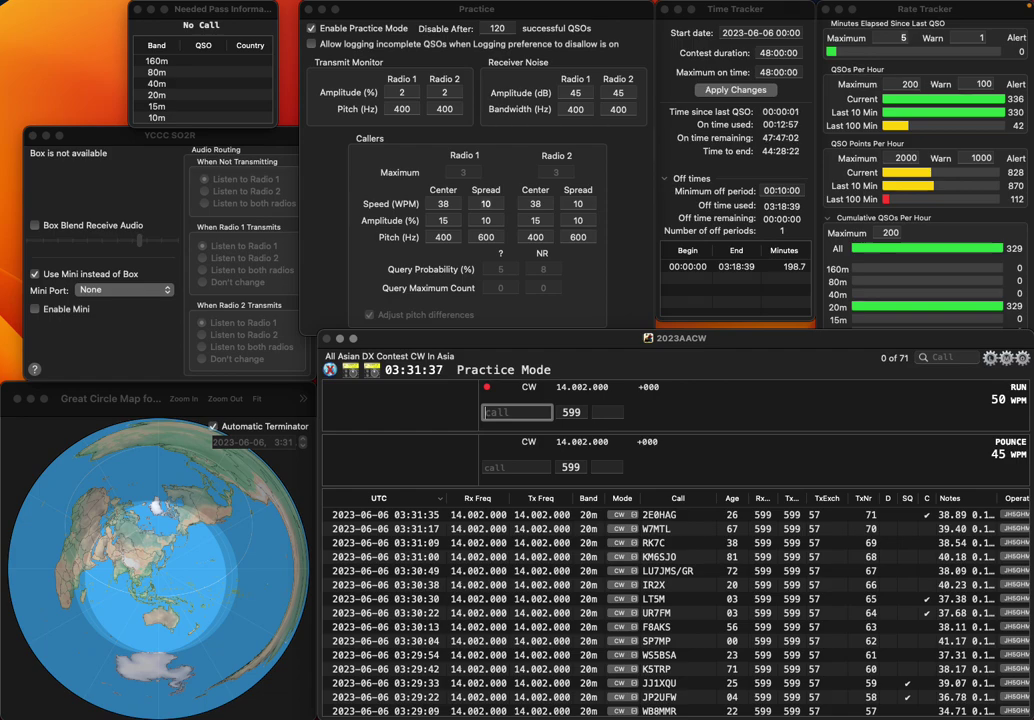
pyautogui.write('W8TK')
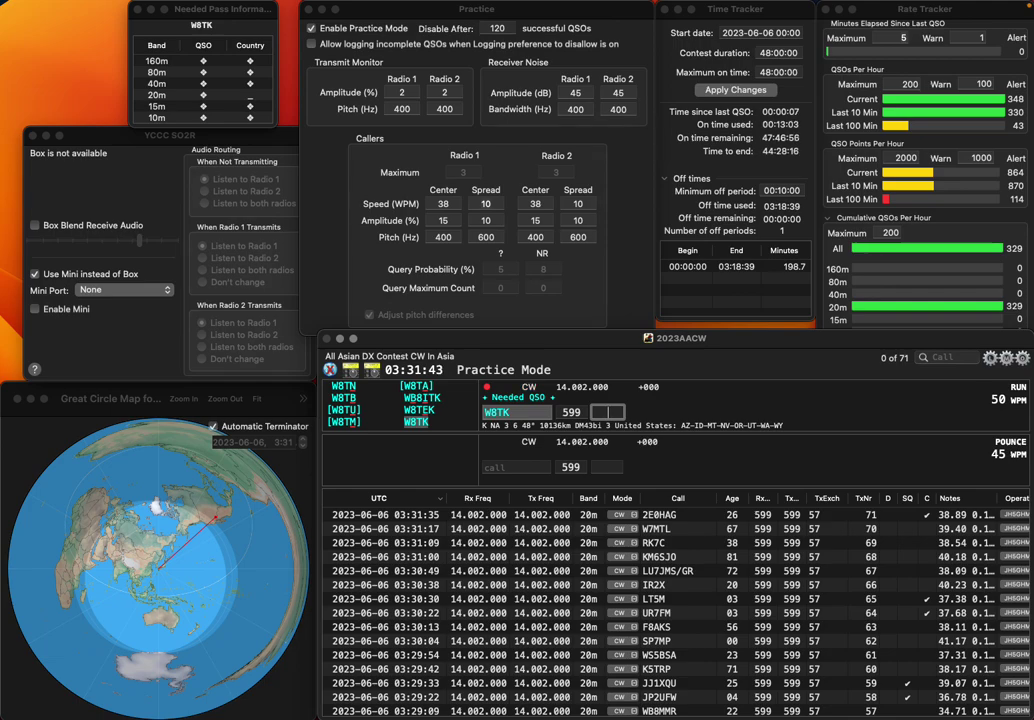
pyautogui.press('Return')
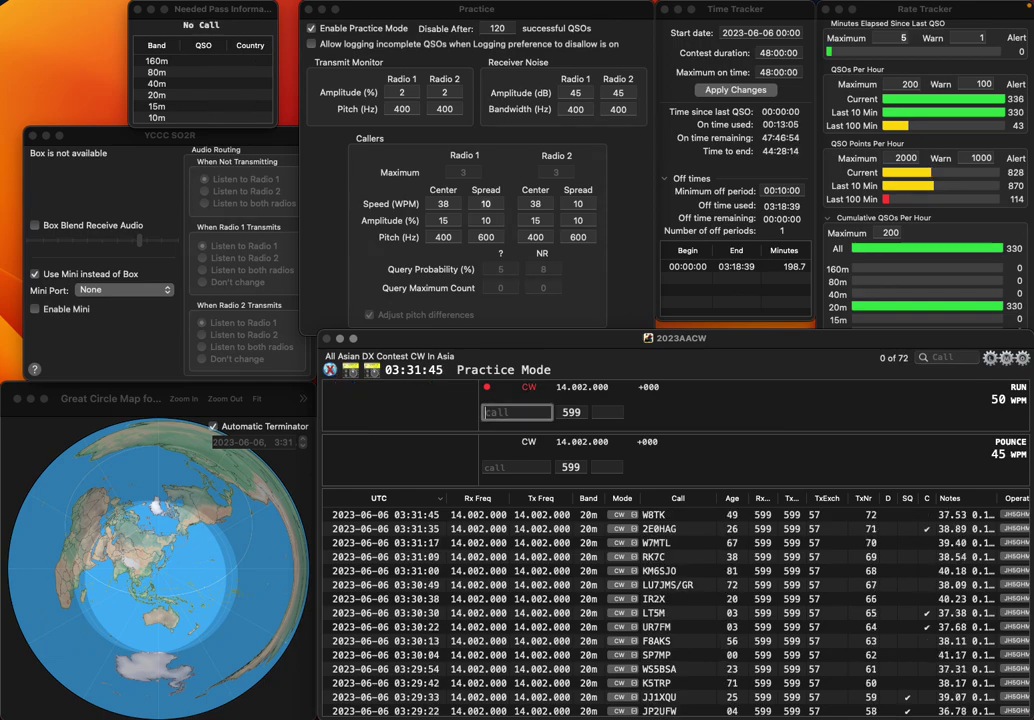
pyautogui.write('K4FJW')
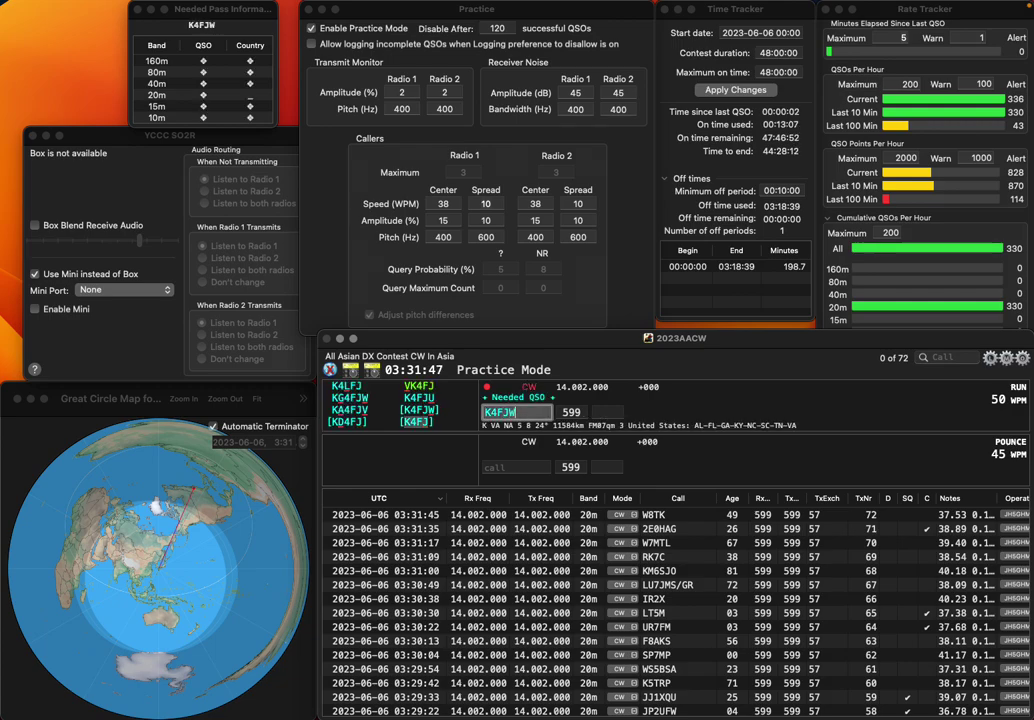
pyautogui.press('space')
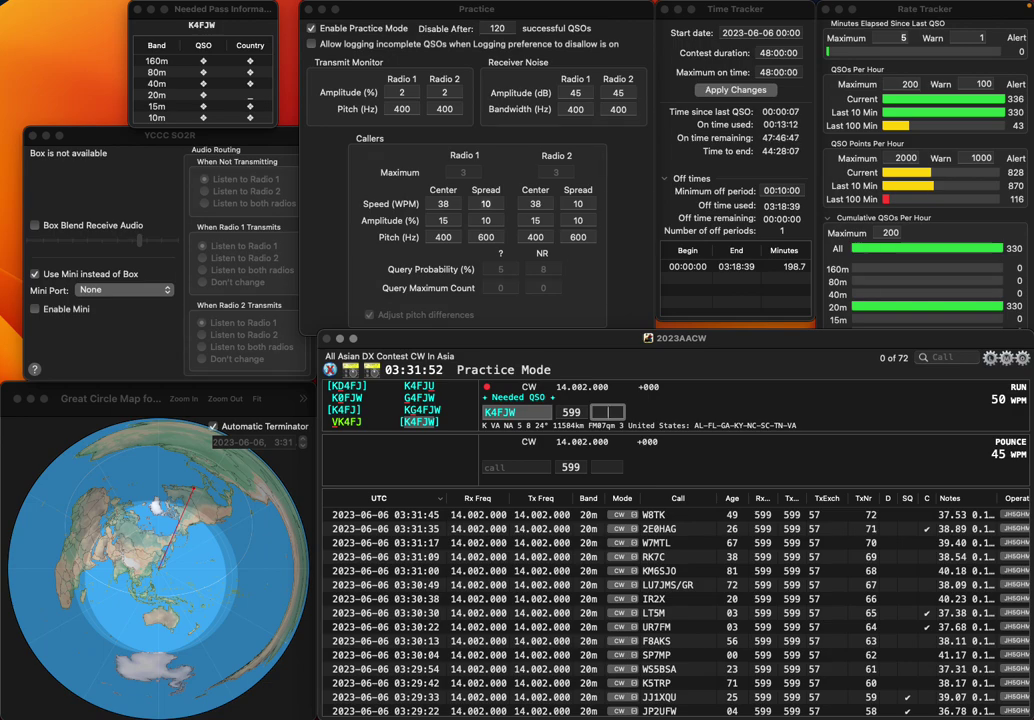
pyautogui.press('Return')
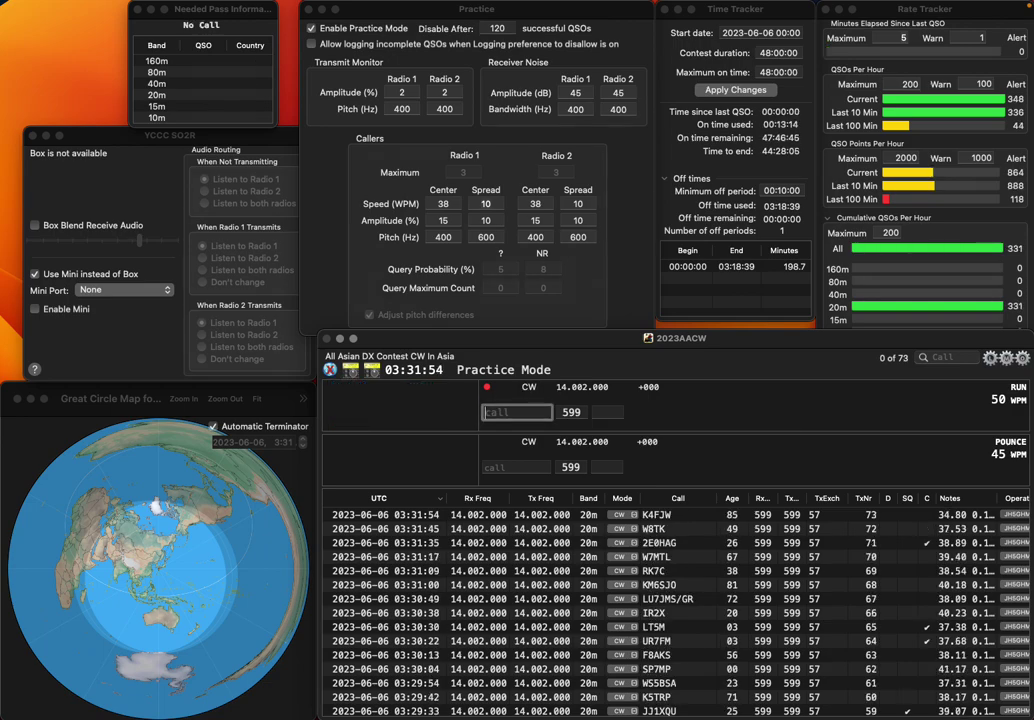
# Step: Enter the partial call sign 1GN, complete it to R31GN, and log the contact with received exchange 15
pyautogui.write('1')
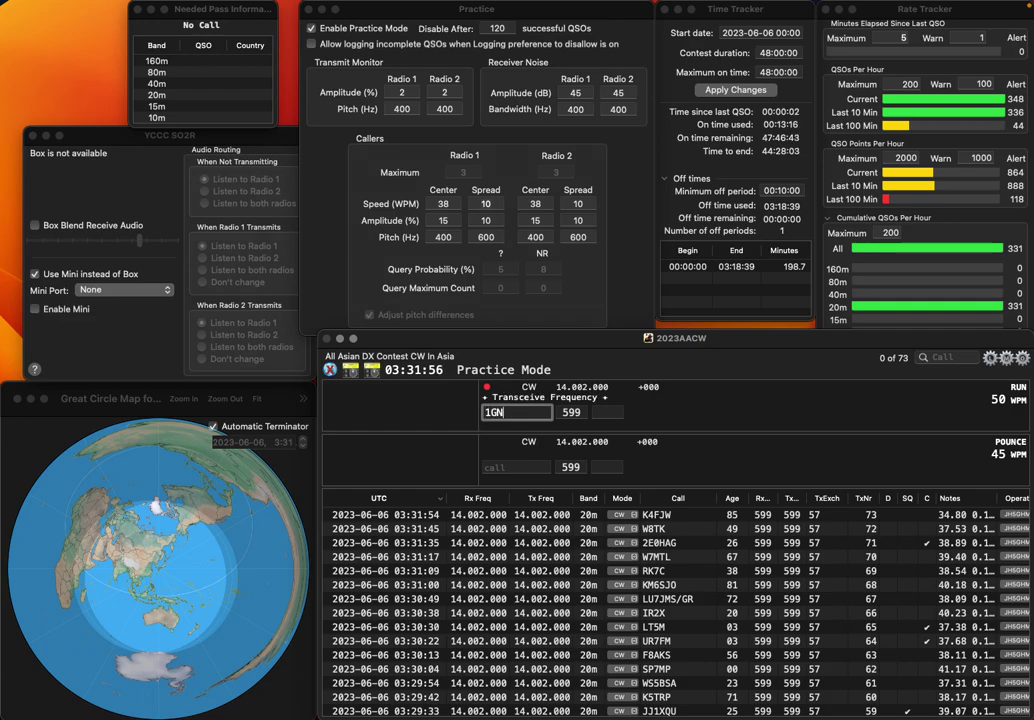
pyautogui.write('GN')
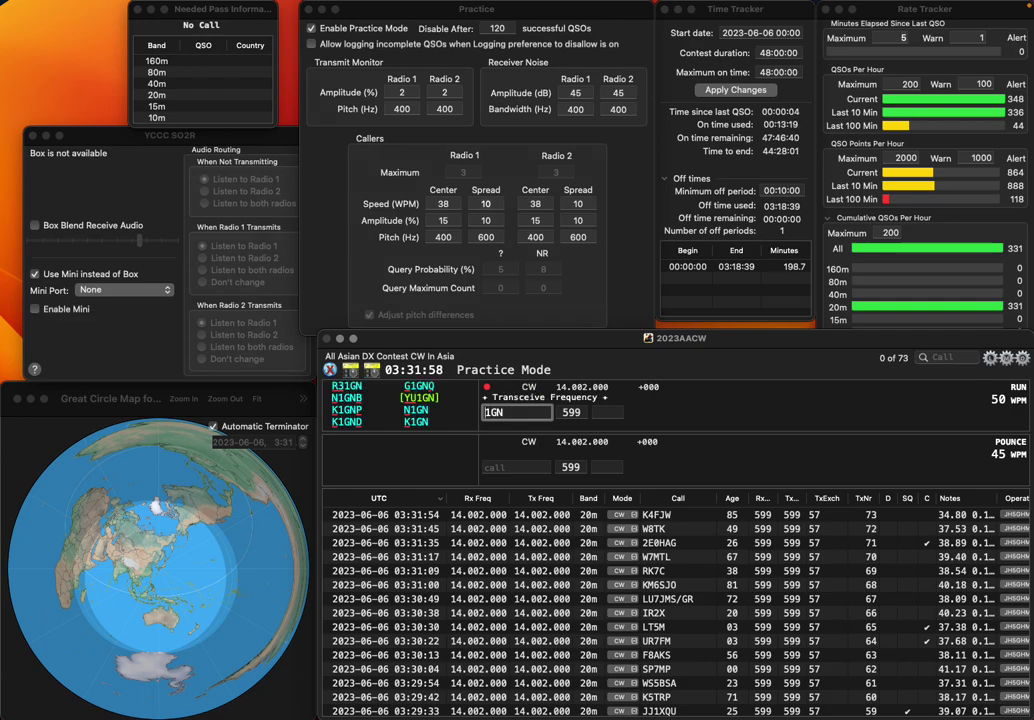
pyautogui.click(486, 412)
pyautogui.write('R3')
pyautogui.press('space')
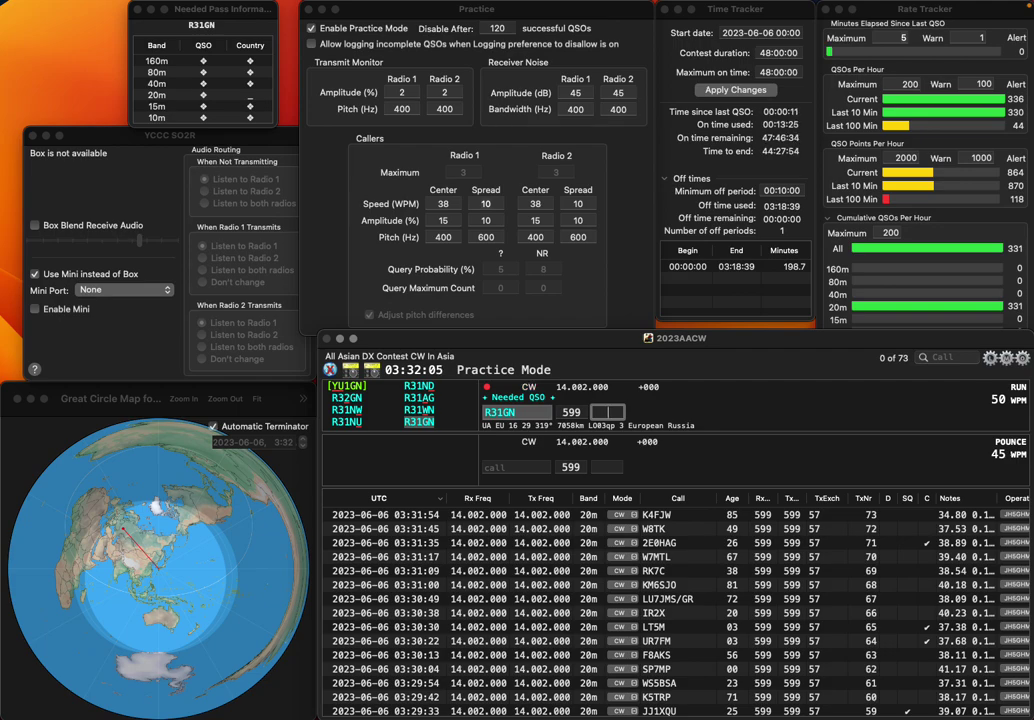
pyautogui.press('Return')
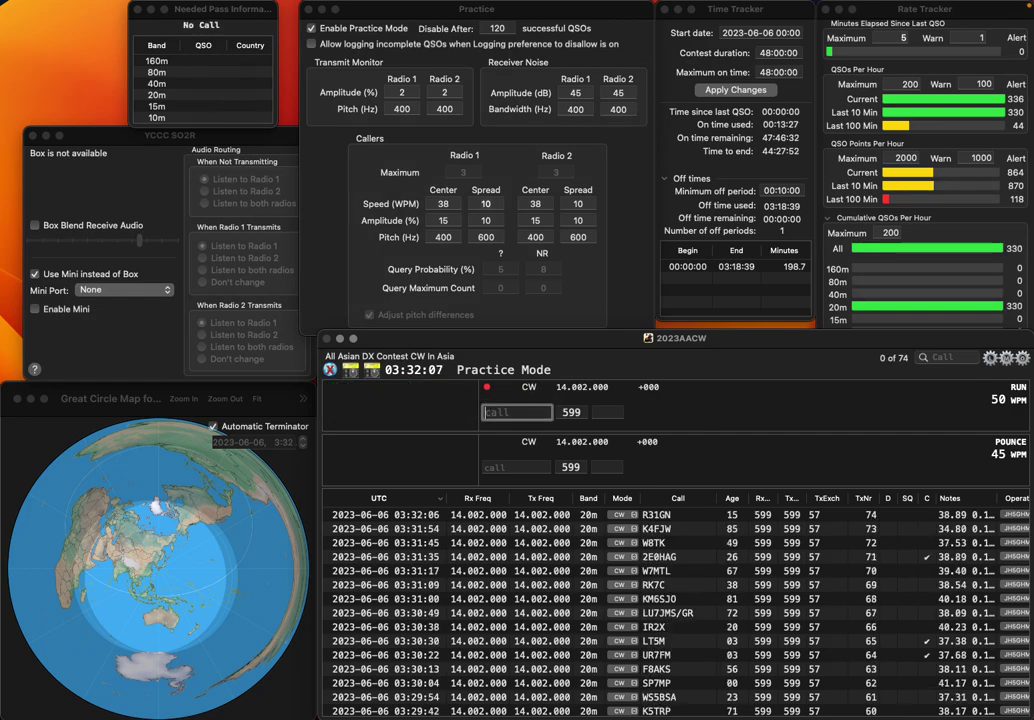
pyautogui.write('OG')
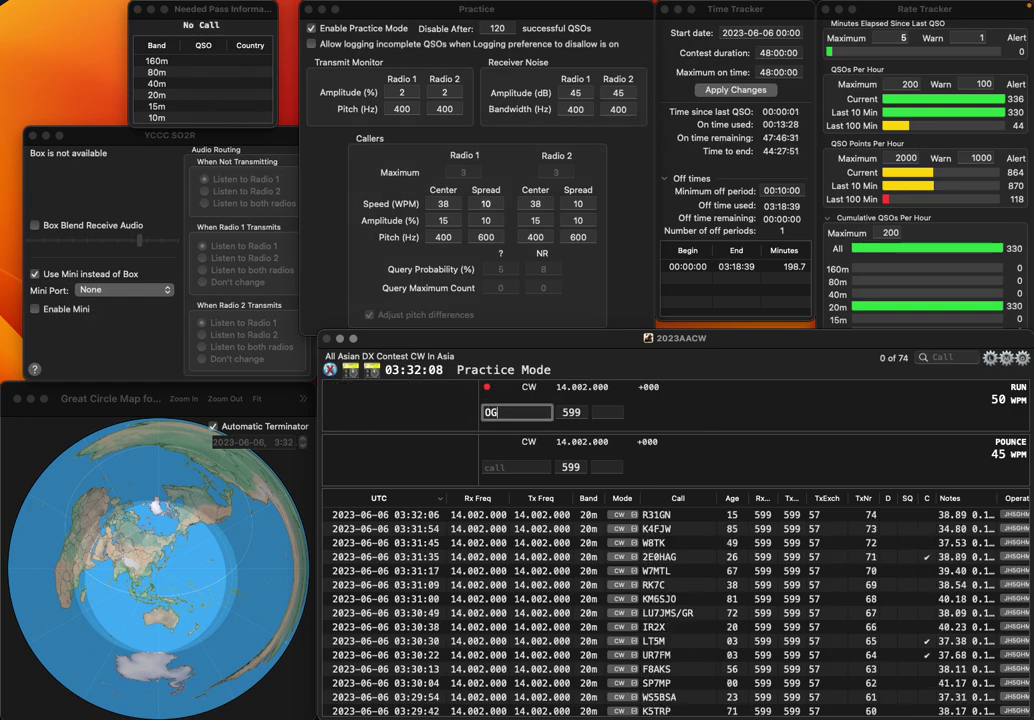
pyautogui.write('3X')
pyautogui.press('space')
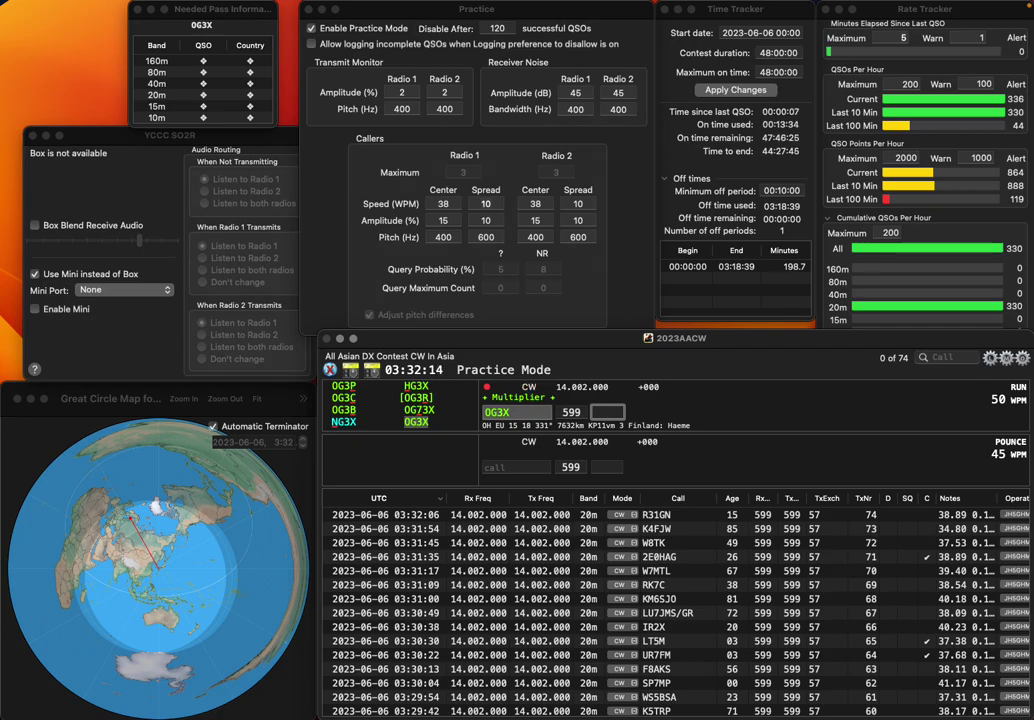
pyautogui.press('Return')
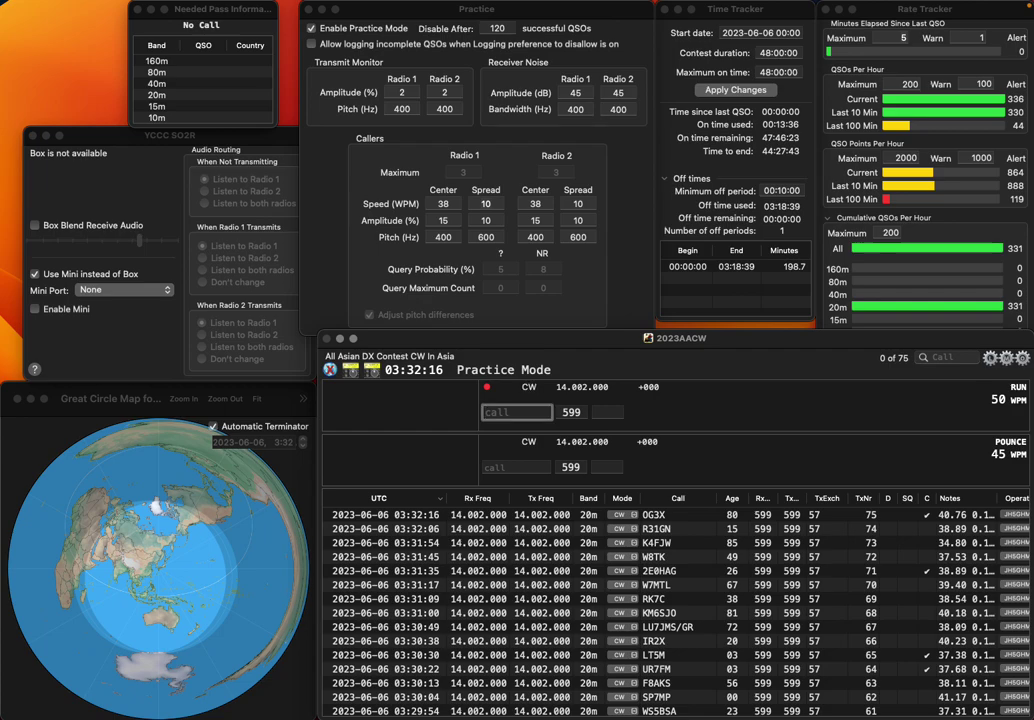
pyautogui.write('WB4GKI')
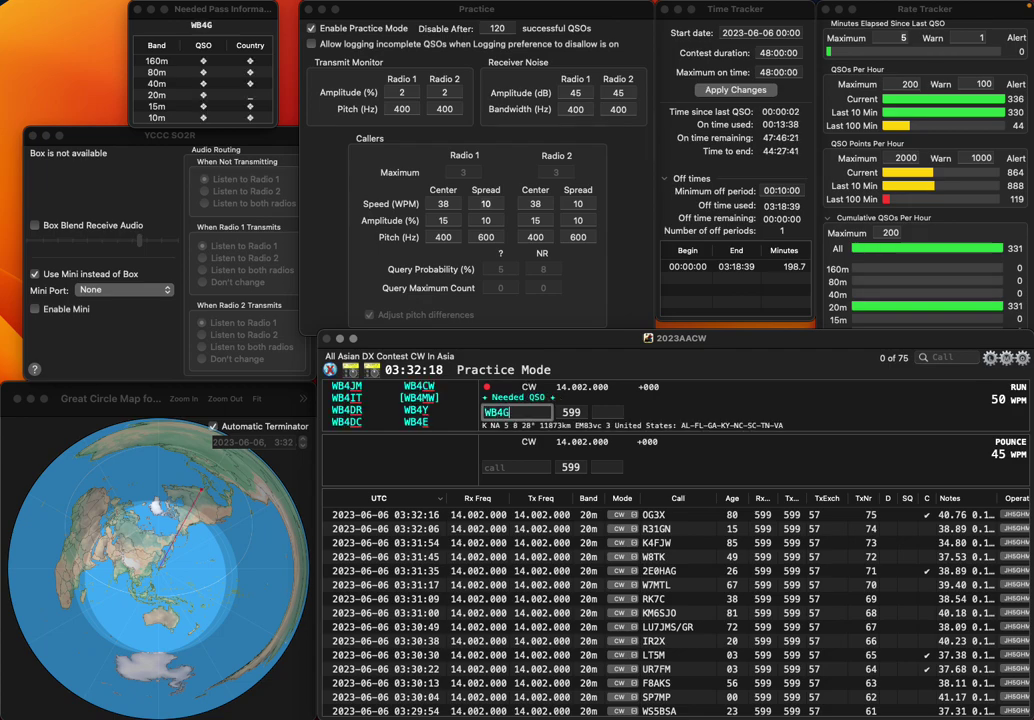
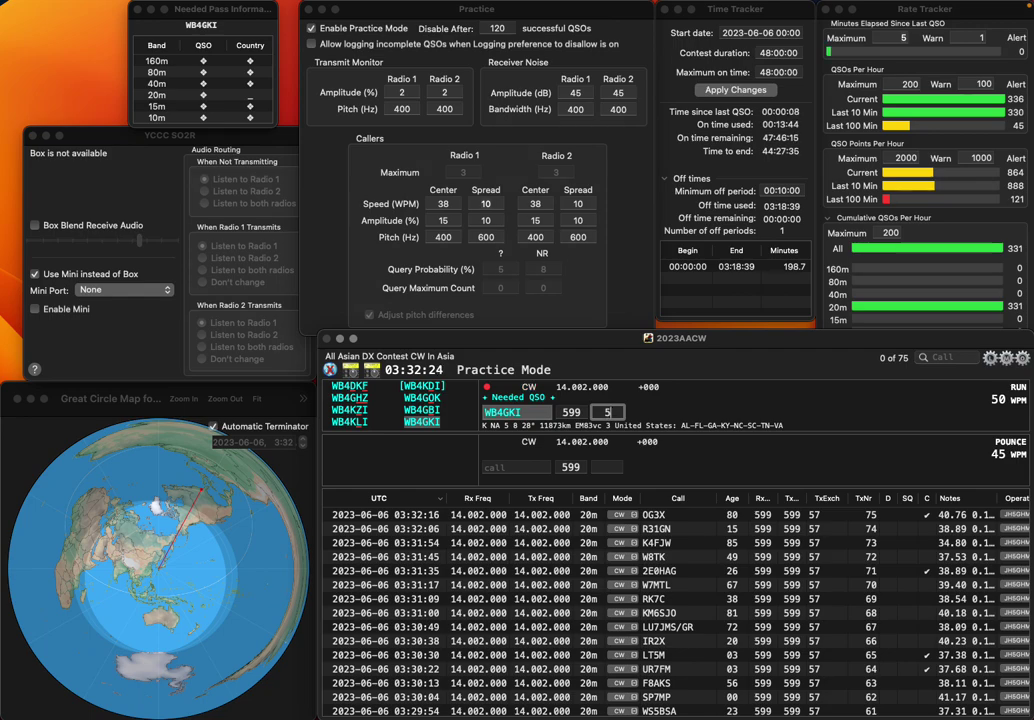
pyautogui.write('4')
pyautogui.press('Return')
pyautogui.write('N10XA')
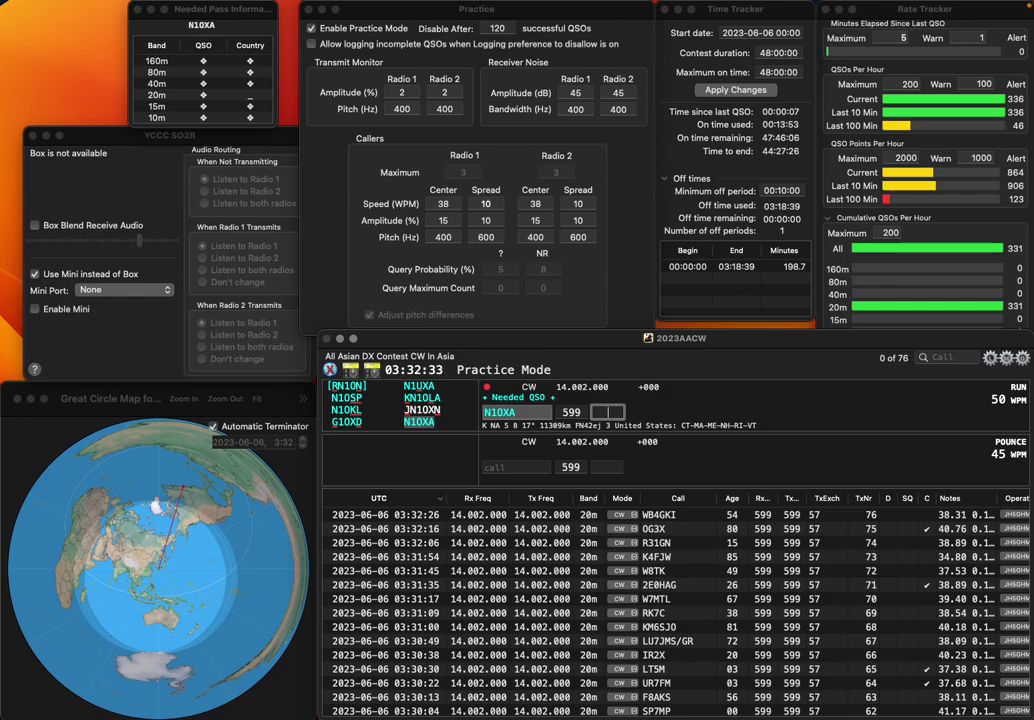
pyautogui.press('Return')
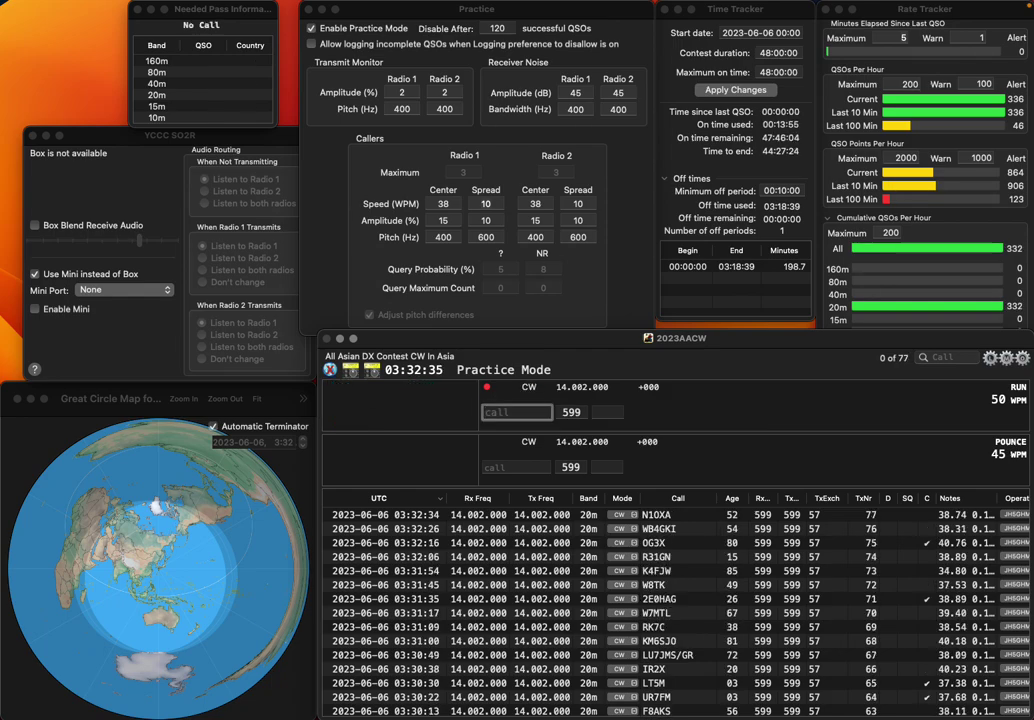
pyautogui.write('G4XZL')
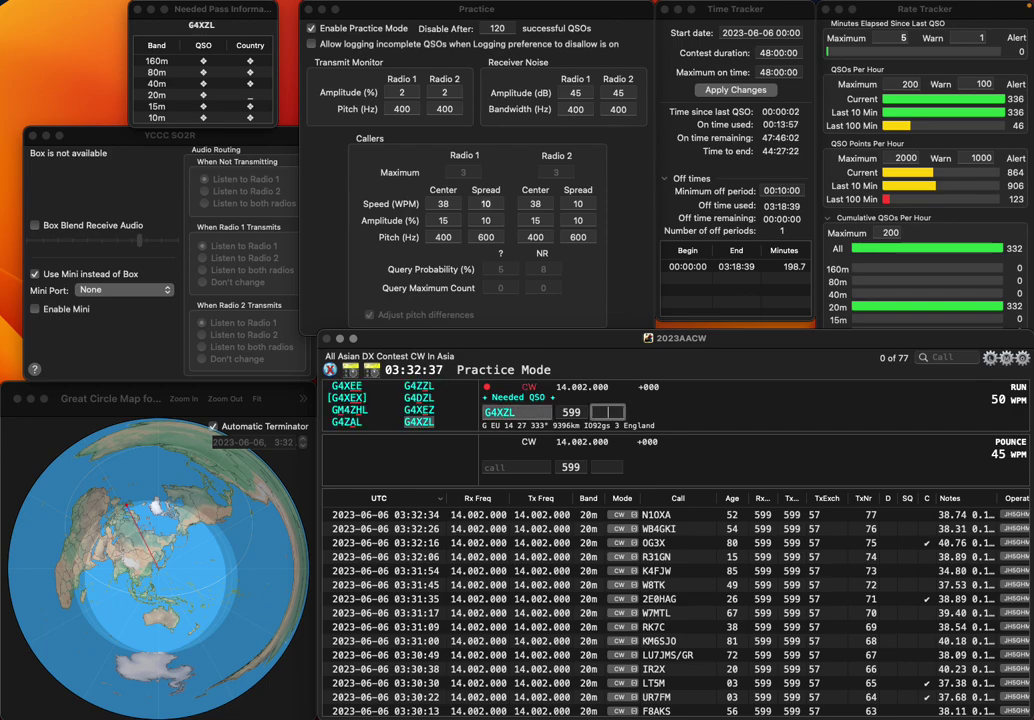
pyautogui.press('Return')
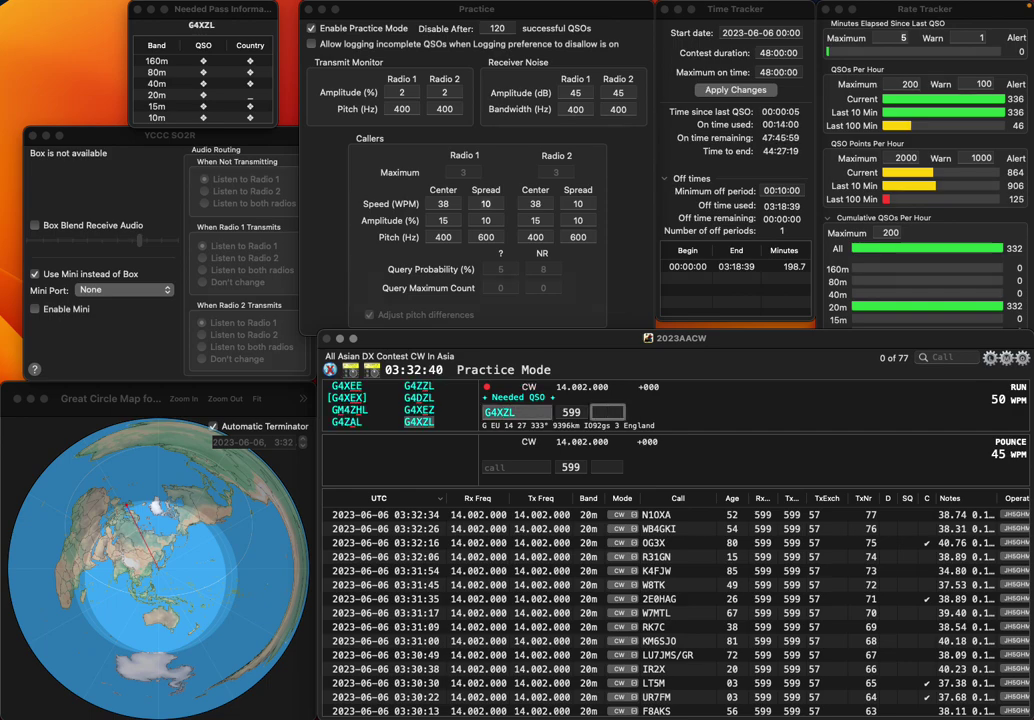
pyautogui.write('85')
pyautogui.press('Return')
pyautogui.write('WA')
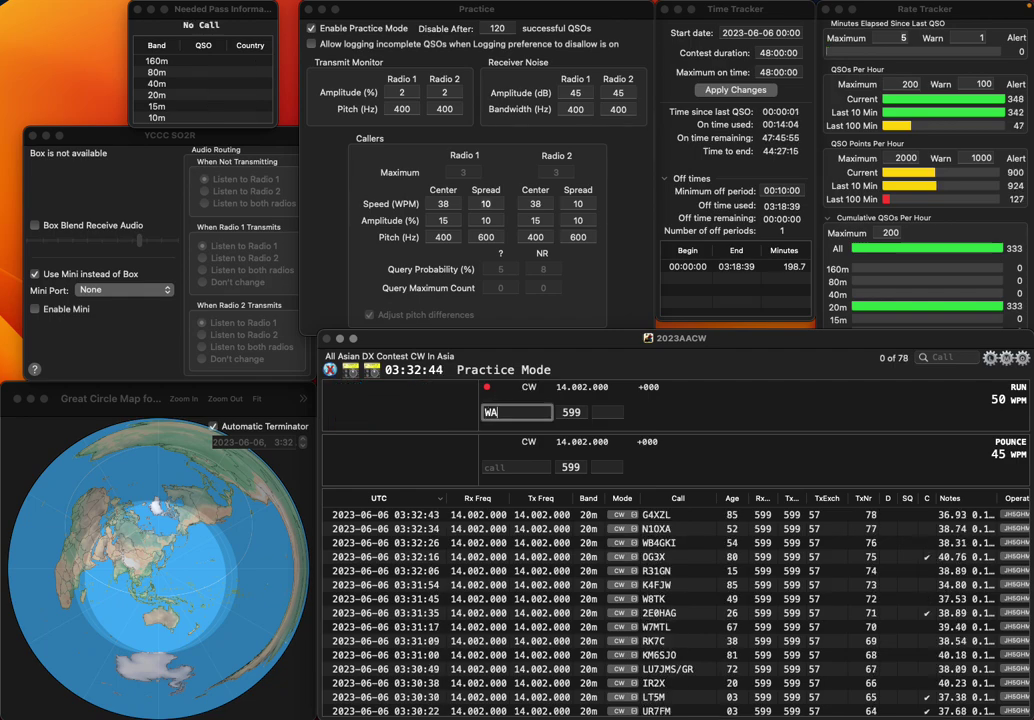
pyautogui.write('6DXV')
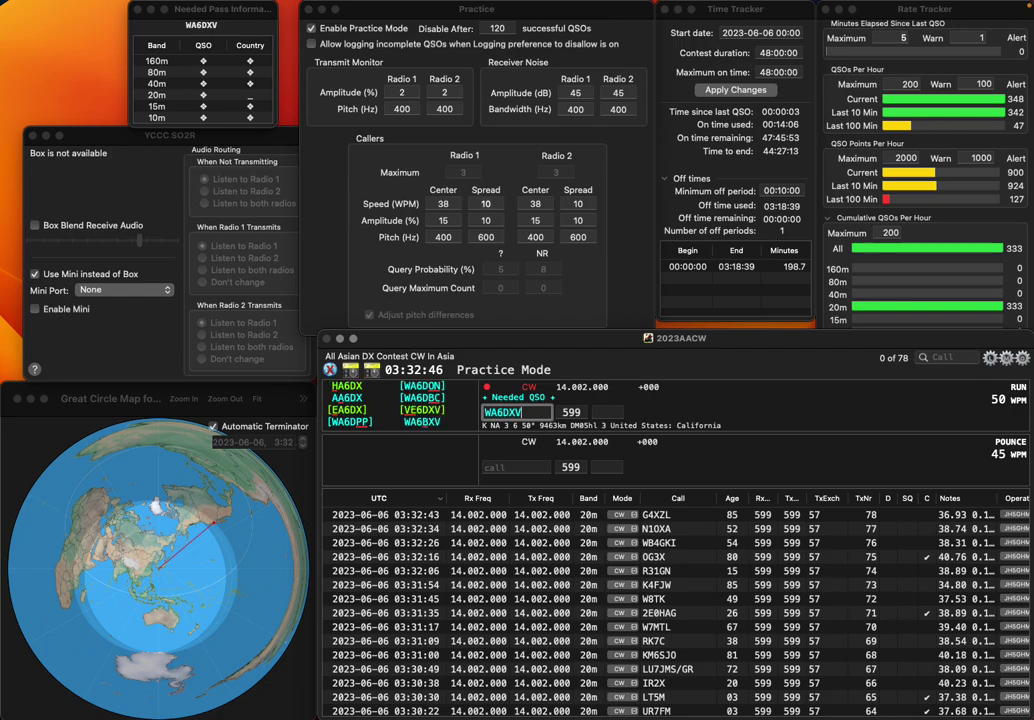
pyautogui.press('Left')
pyautogui.press('Left')
pyautogui.press('Left')
pyautogui.press('BackSpace')
pyautogui.write('B')
pyautogui.press('space')
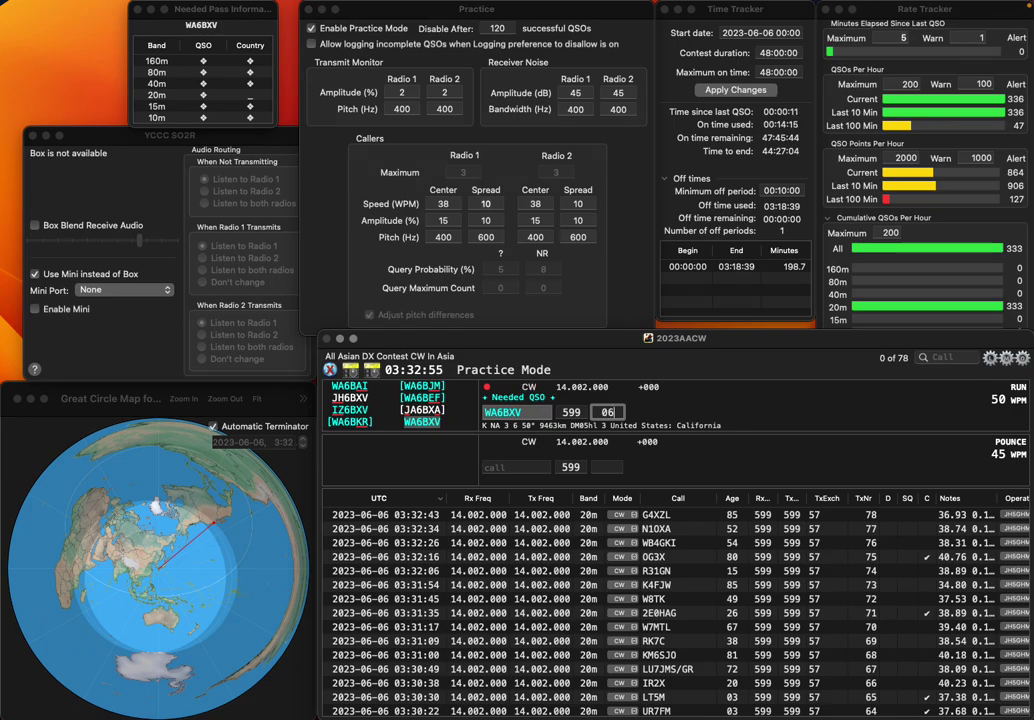
pyautogui.press('Return')
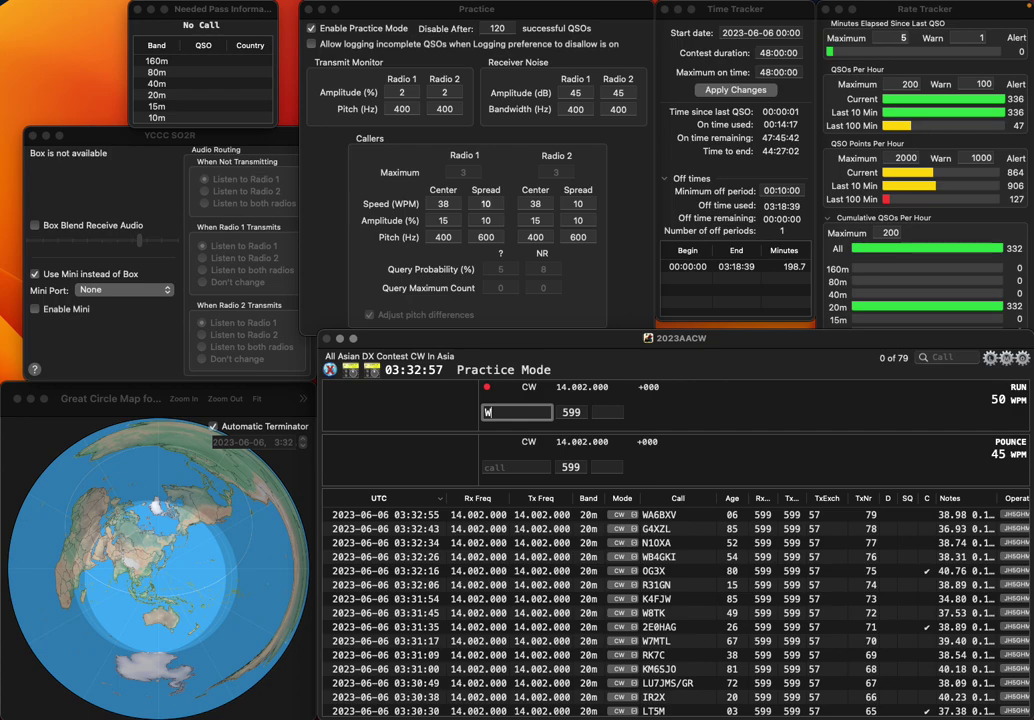
# Step: Log a contact with W7TBD using received exchange 70
pyautogui.write('W7TBD')
pyautogui.press('Tab')
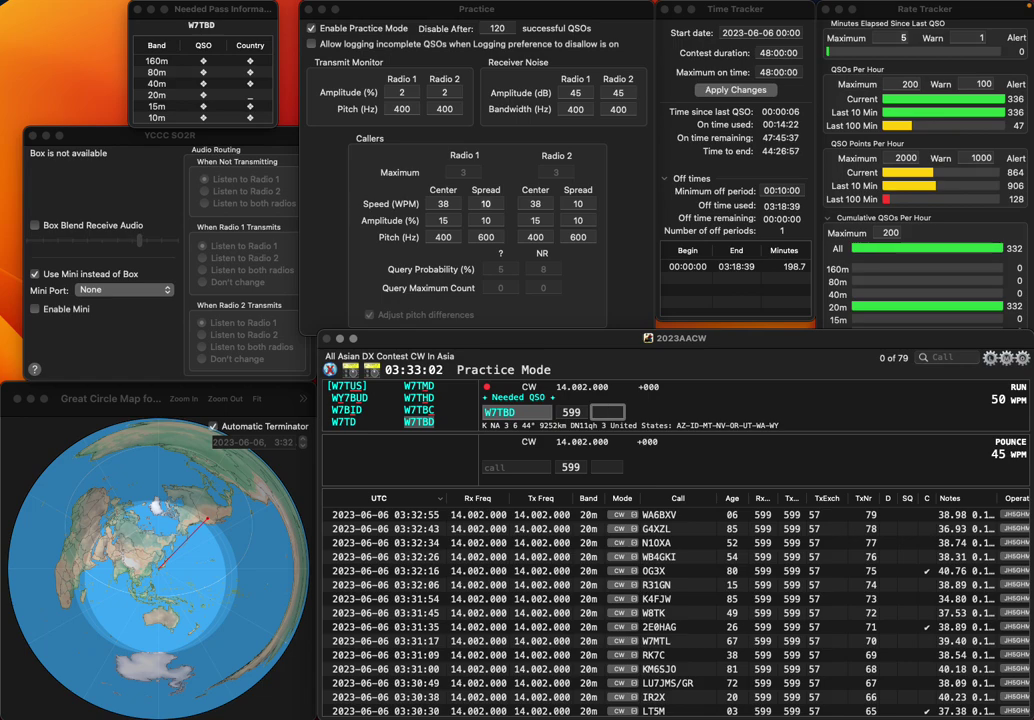
pyautogui.press('Return')
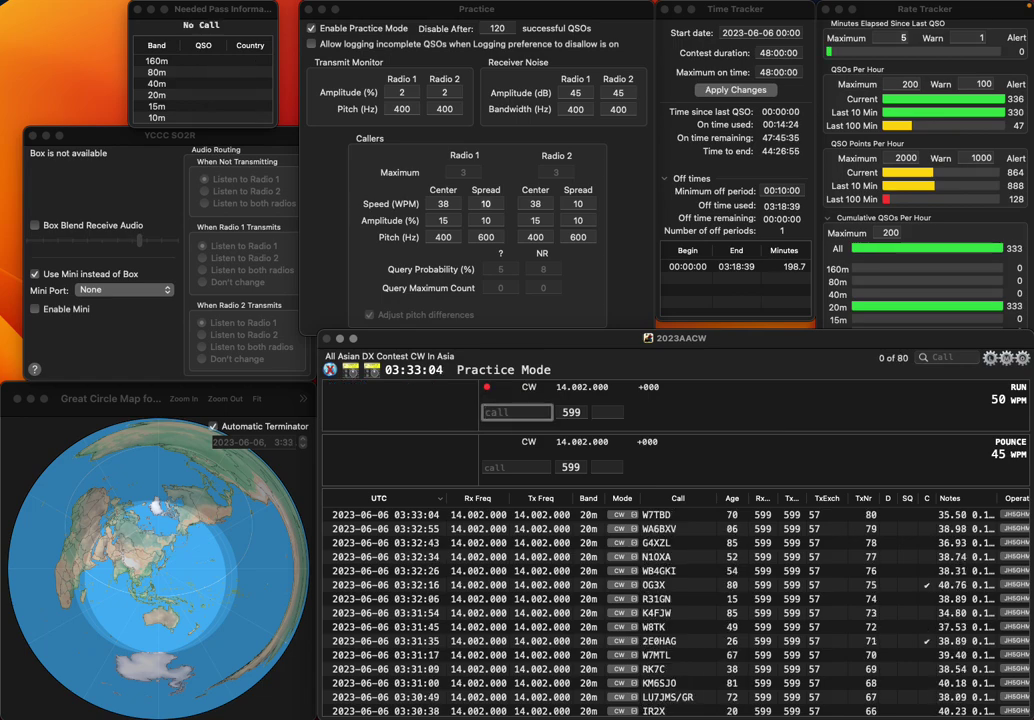
# Step: Replace the miscopied call sign with ZW1T and log the contact with received exchange 78
pyautogui.write('GLZ1')
pyautogui.press('BackSpace')
pyautogui.press('BackSpace')
pyautogui.press('BackSpace')
pyautogui.press('BackSpace')
pyautogui.write('ZW1T')
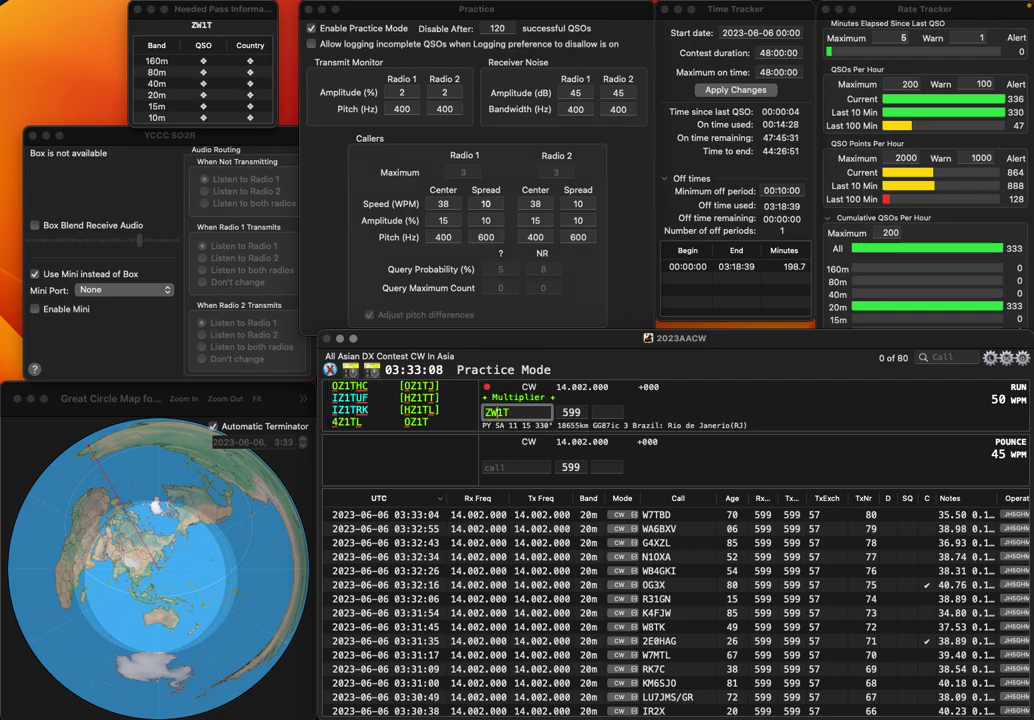
pyautogui.press('Return')
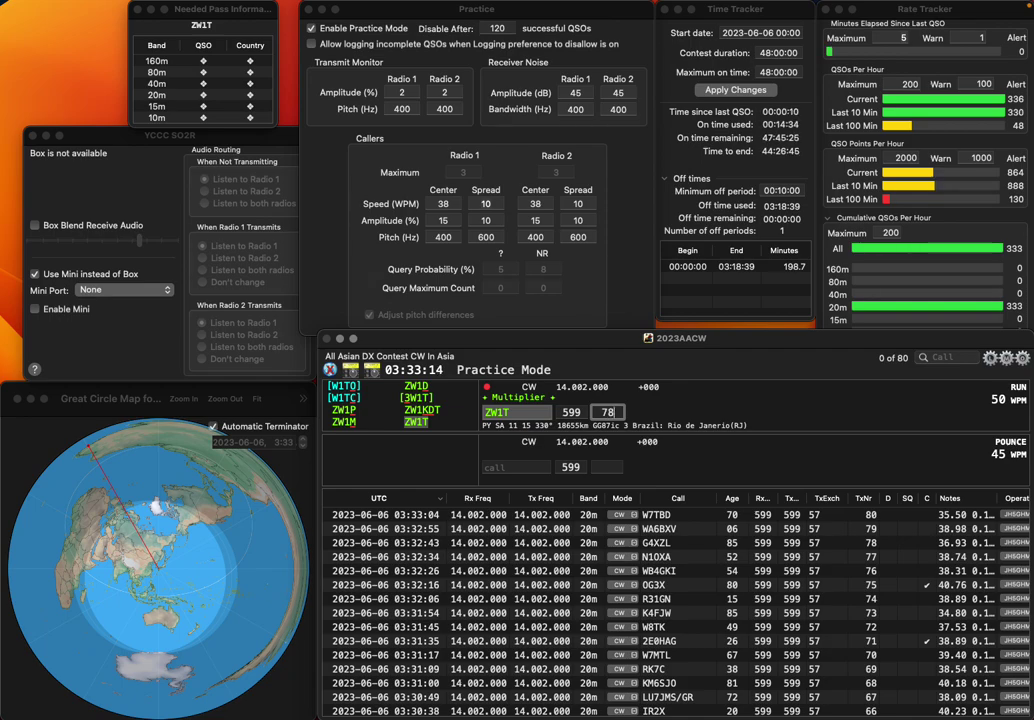
pyautogui.press('Return')
# Step: Enter the call sign W8UTUDX, correct it to W8/UT5UDX, and log the contact with received exchange 72
pyautogui.write('W8')
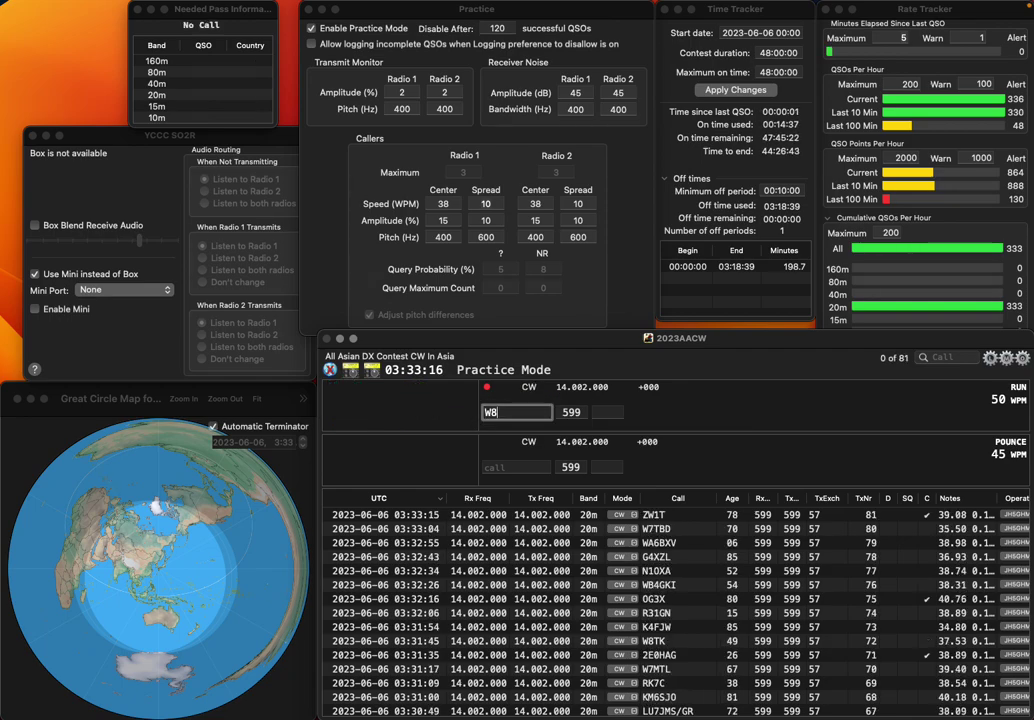
pyautogui.write('UTUDX')
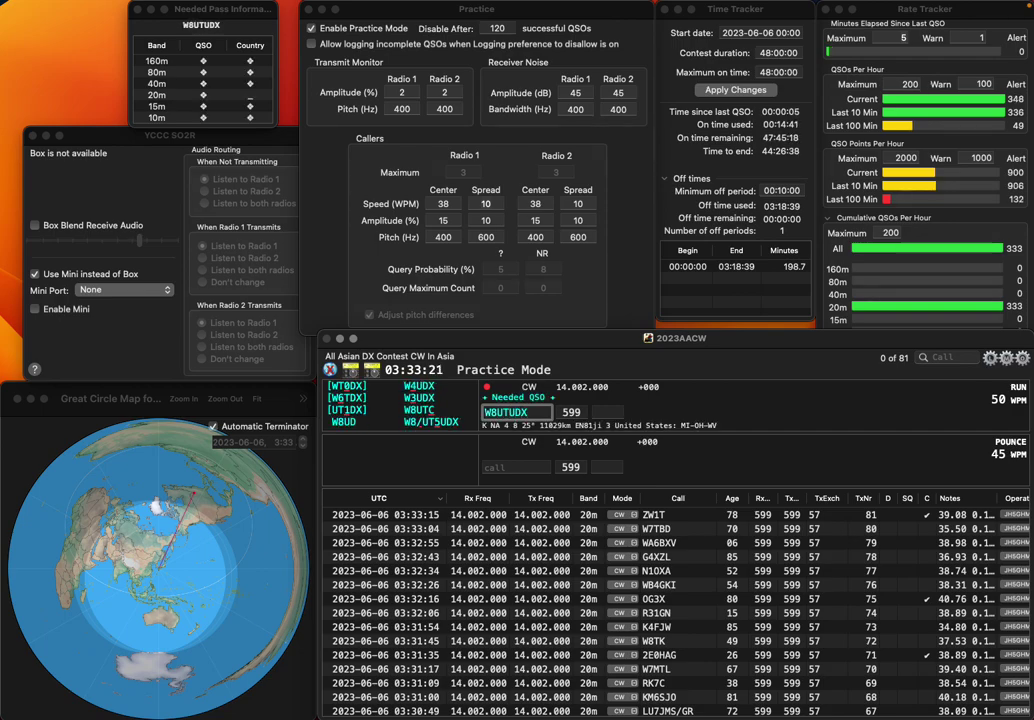
pyautogui.write('/')
pyautogui.press('Right')
pyautogui.press('Right')
pyautogui.write('5')
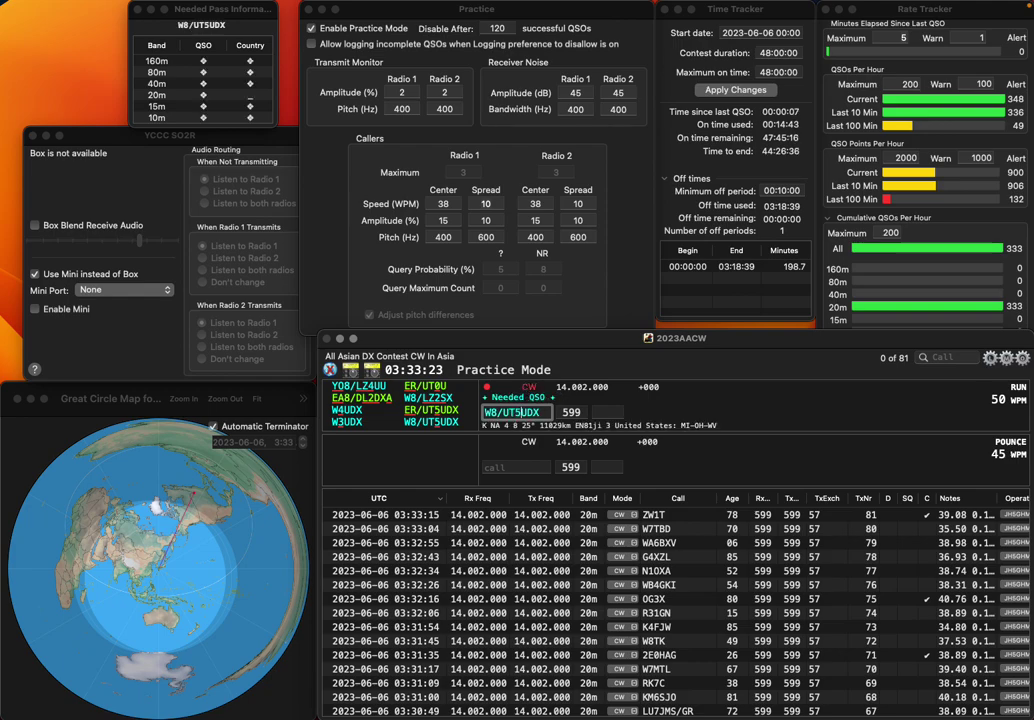
pyautogui.press('space')
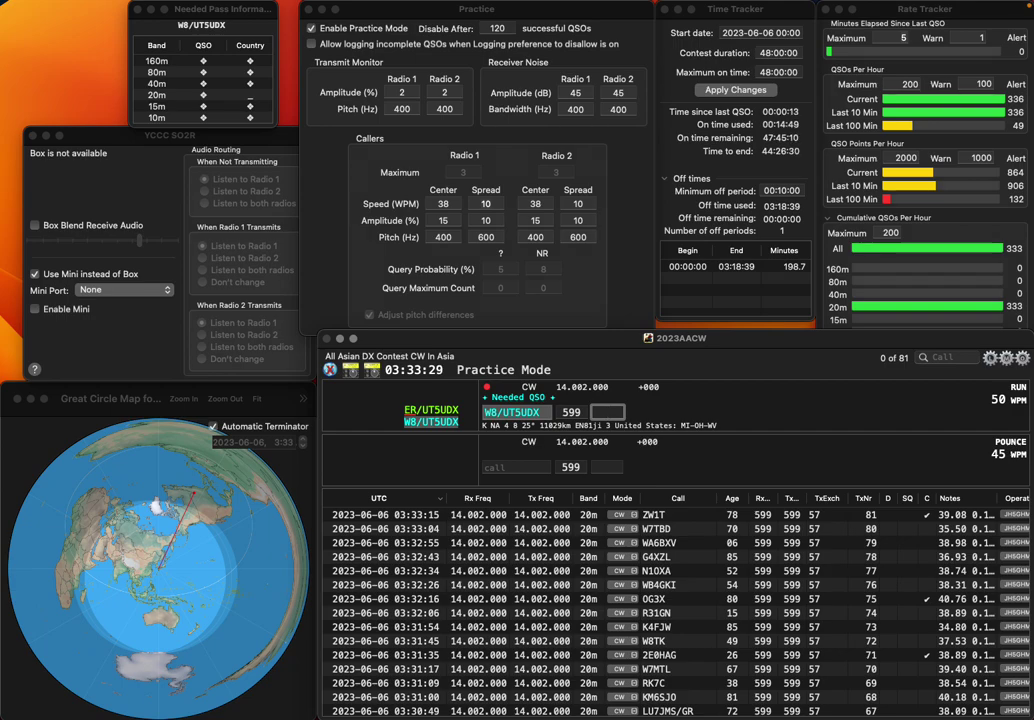
pyautogui.press('Return')
pyautogui.write('MW6SM')
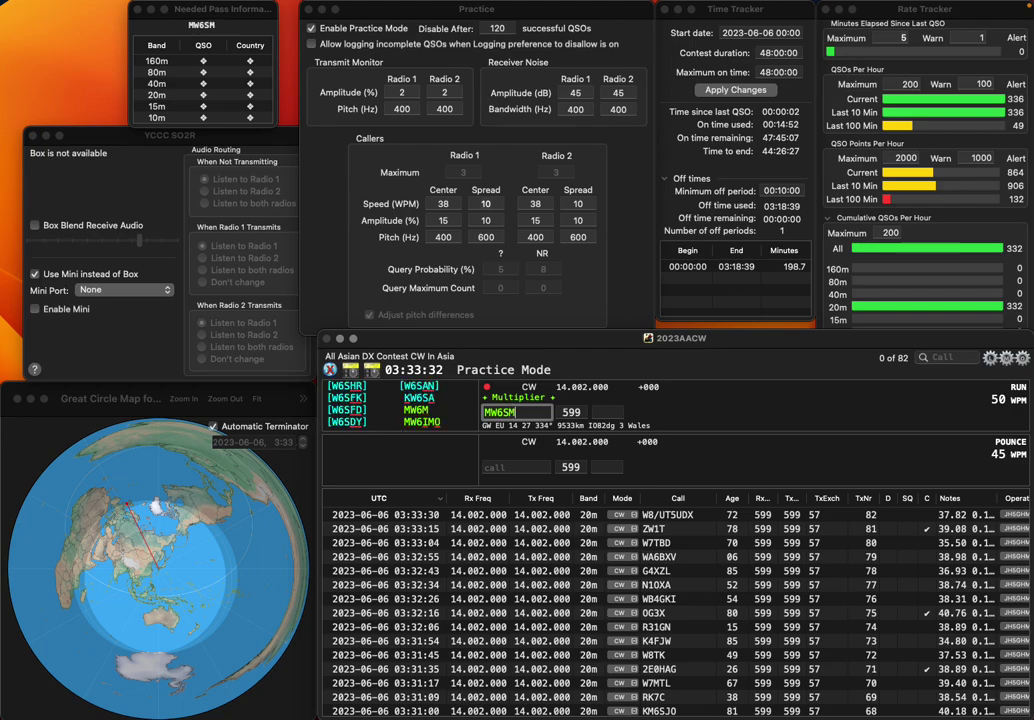
pyautogui.press('BackSpace')
pyautogui.press('BackSpace')
pyautogui.write('IMO')
pyautogui.press('space')
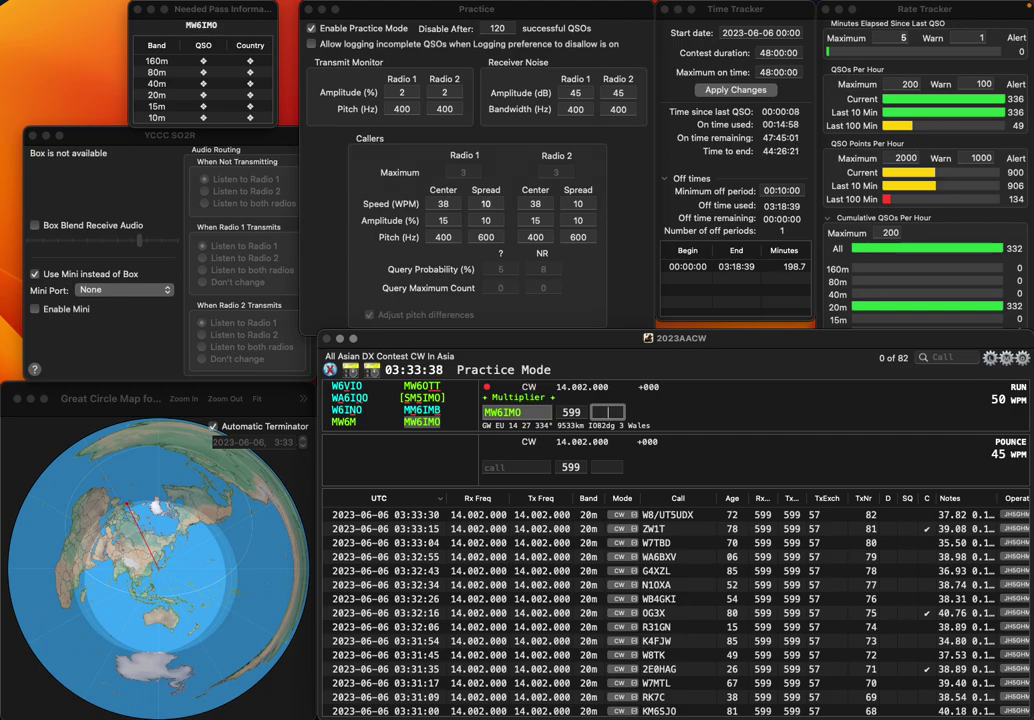
pyautogui.write('78')
pyautogui.press('Return')
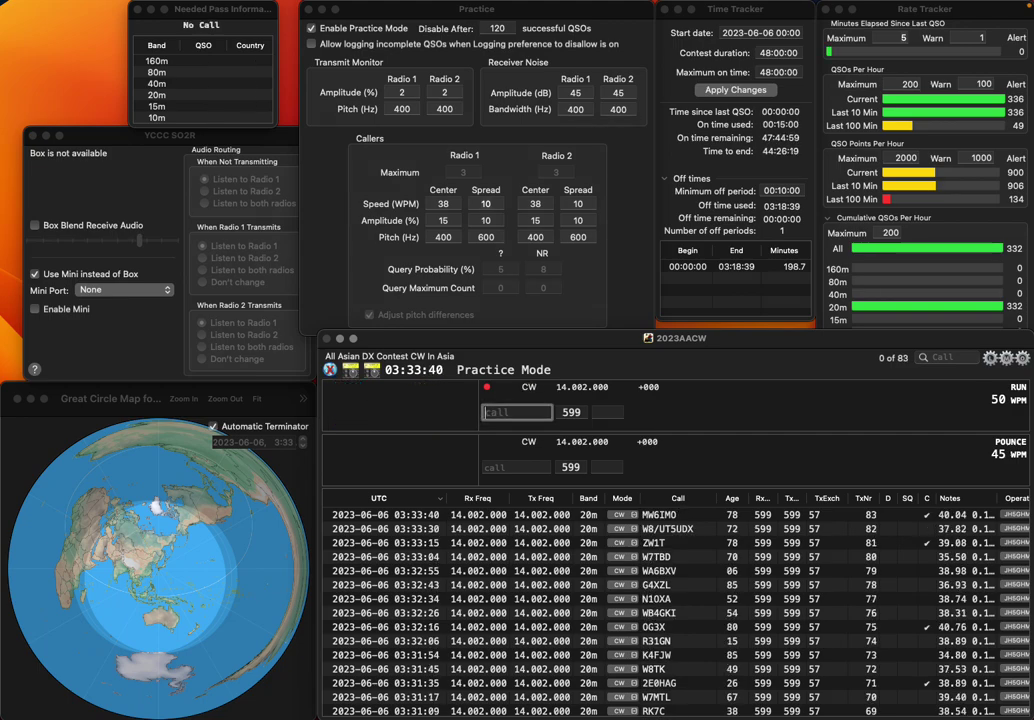
pyautogui.write('IZ5ICK')
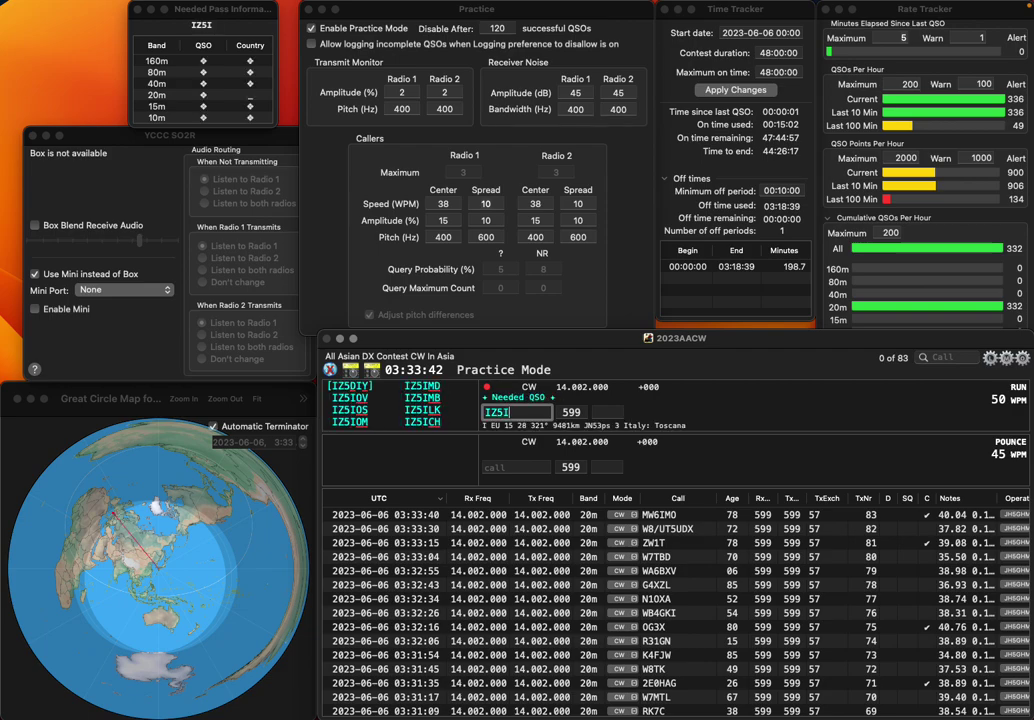
pyautogui.press('BackSpace')
pyautogui.press('BackSpace')
pyautogui.write('KH')
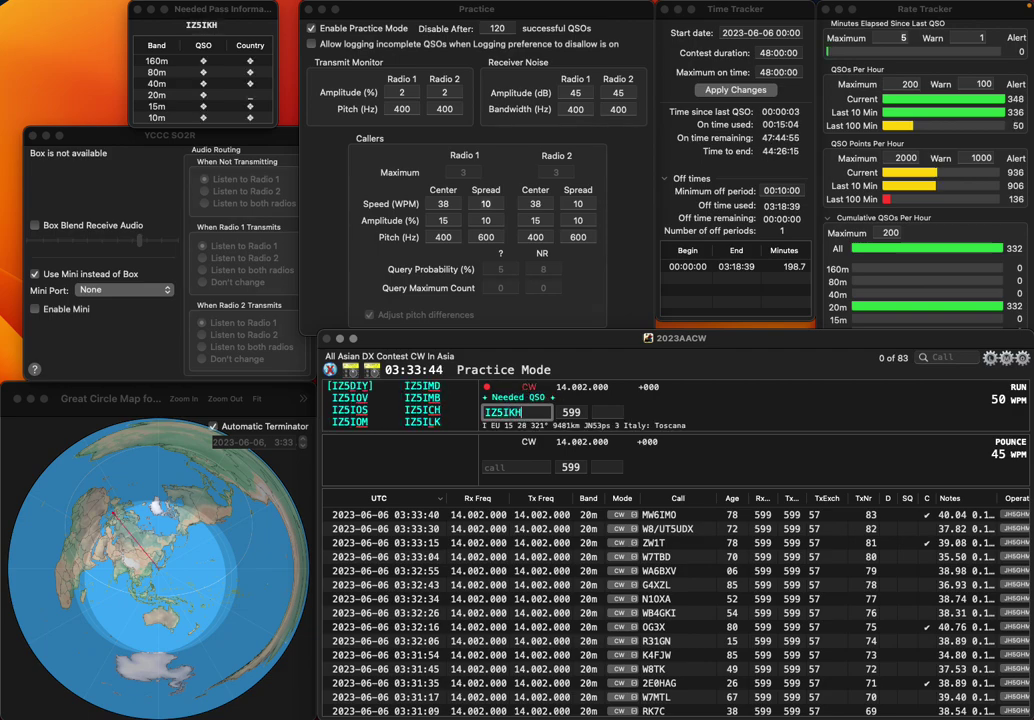
pyautogui.press('BackSpace')
pyautogui.press('BackSpace')
pyautogui.write('CH')
pyautogui.press('space')
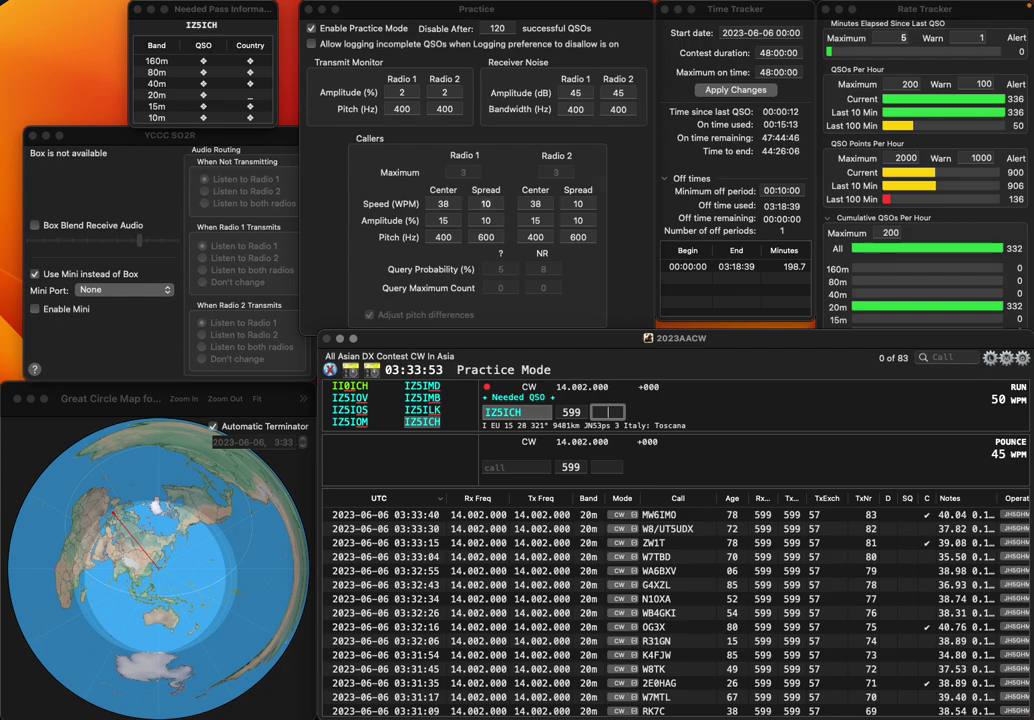
pyautogui.press('Return')
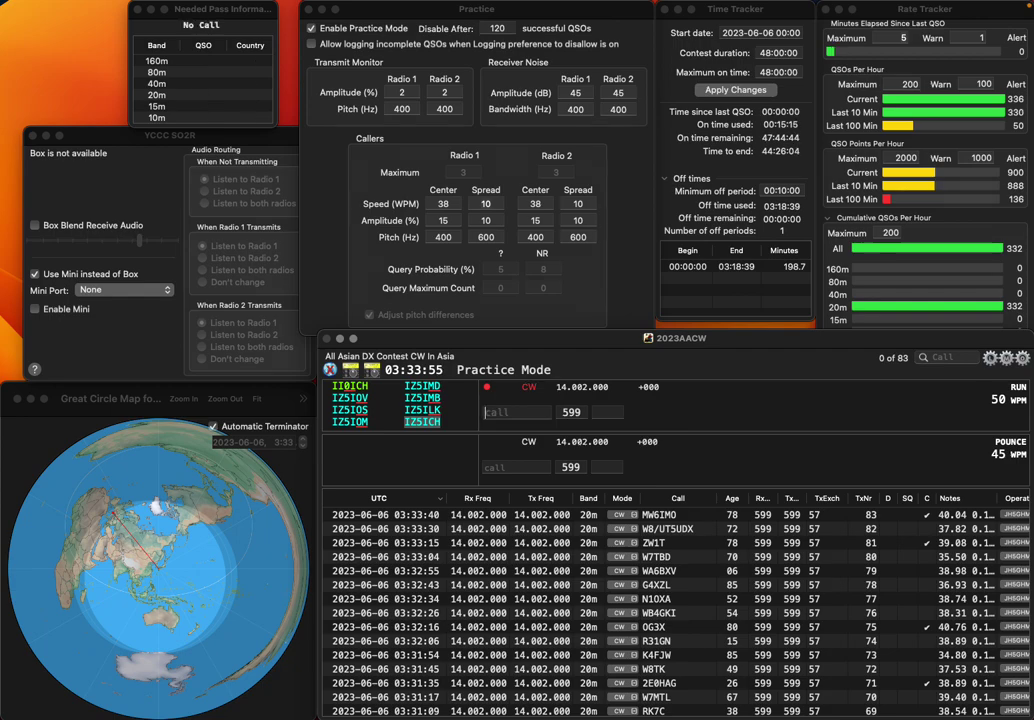
pyautogui.write('NN')
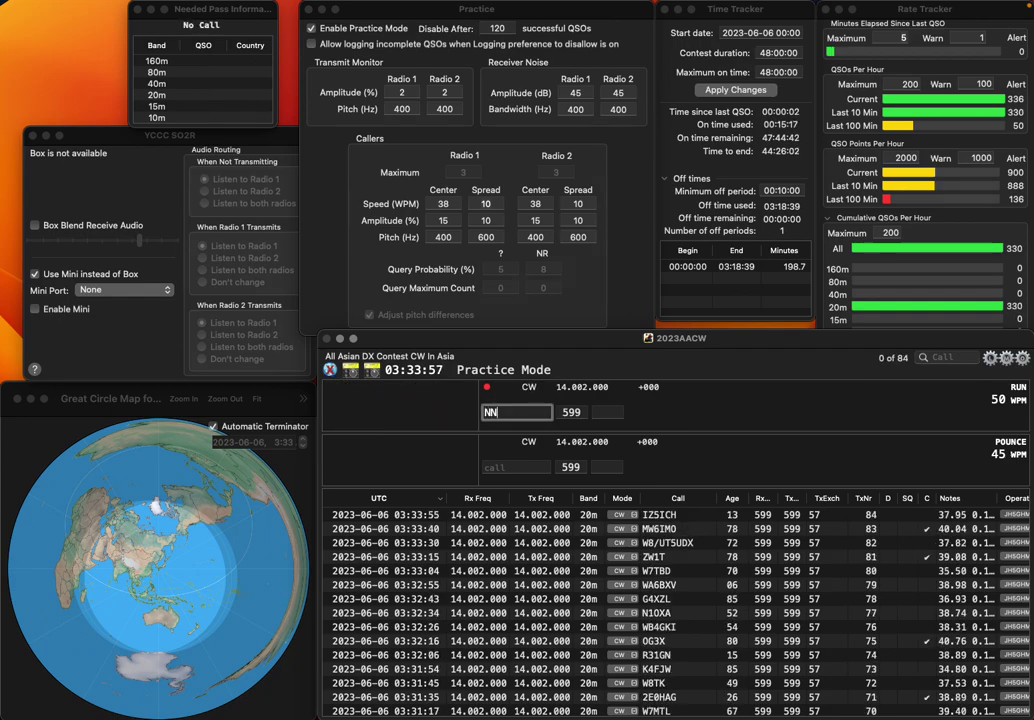
pyautogui.write('1T')
pyautogui.press('Left')
pyautogui.write('1')
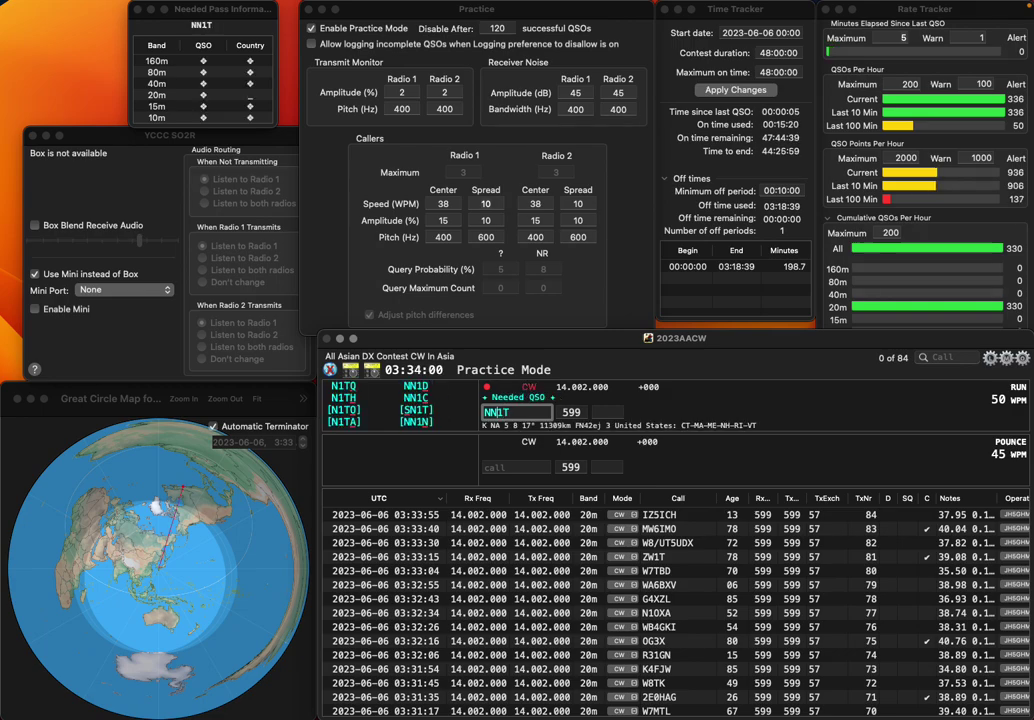
pyautogui.press('BackSpace')
pyautogui.write('D')
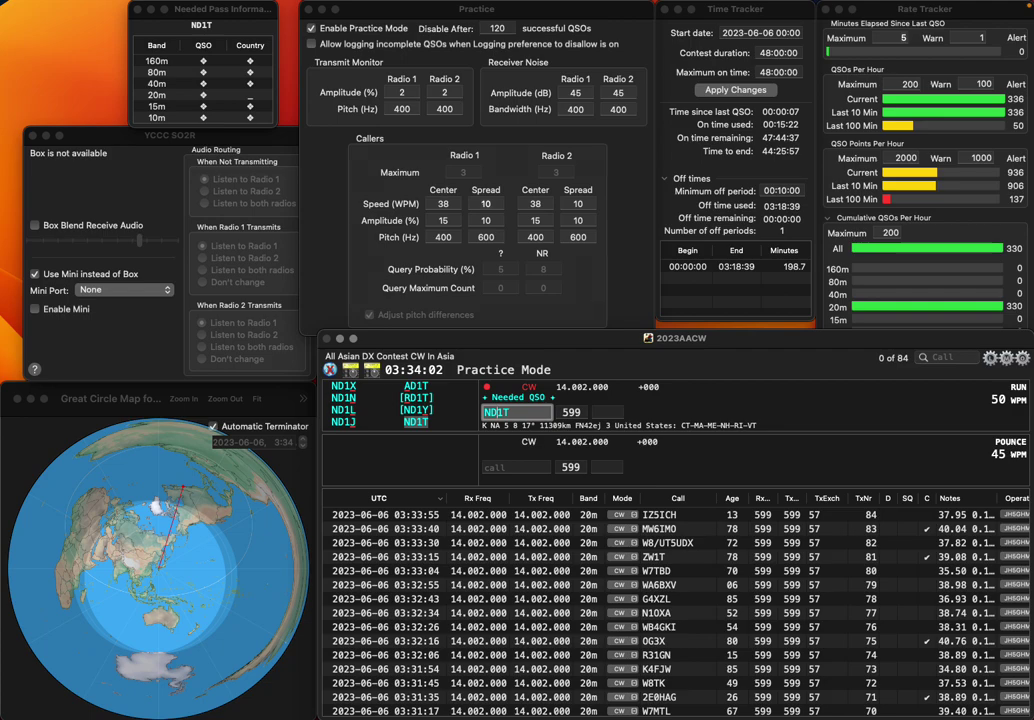
pyautogui.press('space')
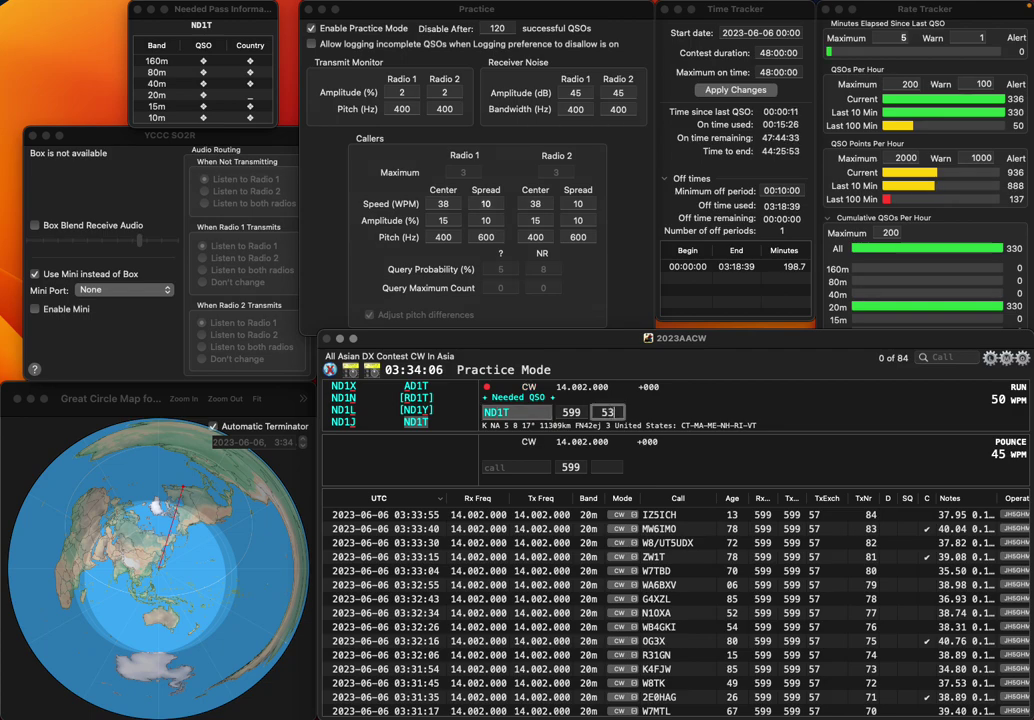
pyautogui.press('Return')
# Step: Enter the call sign W9A, correct it to HB9A, and log the contact with received exchange 17
pyautogui.write('W')
pyautogui.write('AA')
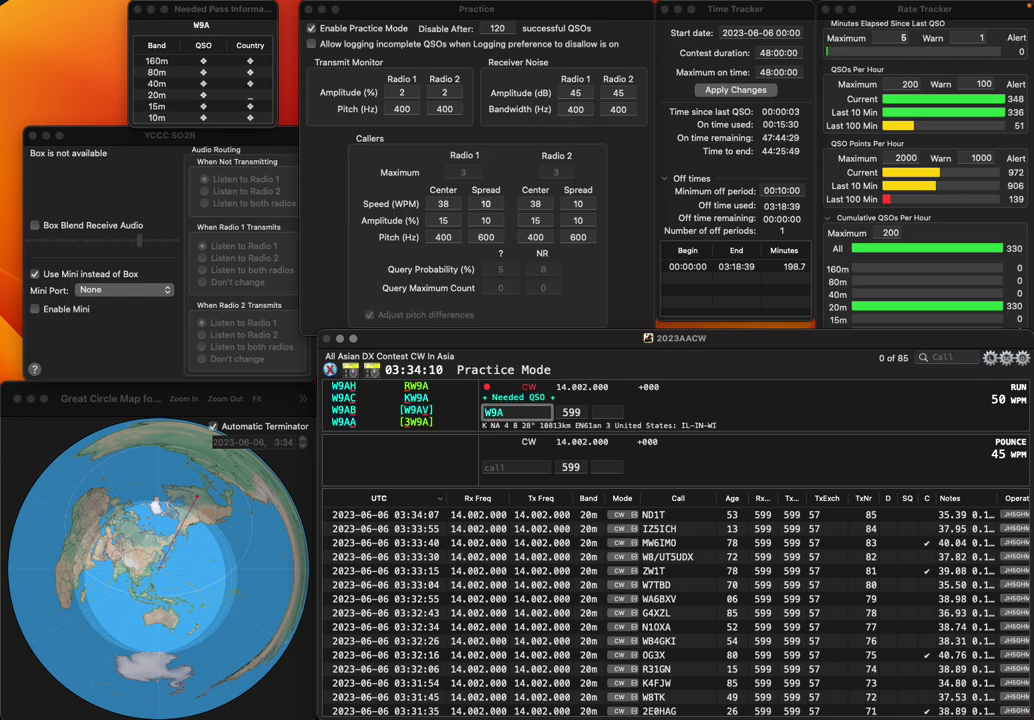
pyautogui.press('BackSpace')
pyautogui.press('BackSpace')
pyautogui.press('BackSpace')
pyautogui.write('9A')
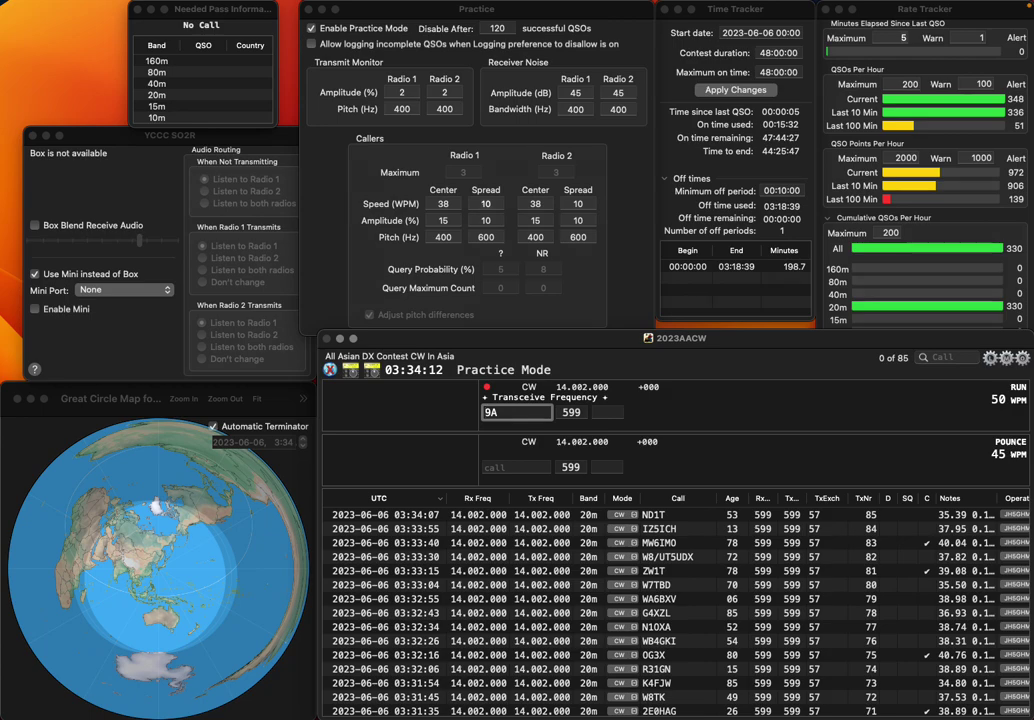
pyautogui.press('Home')
pyautogui.write('HB')
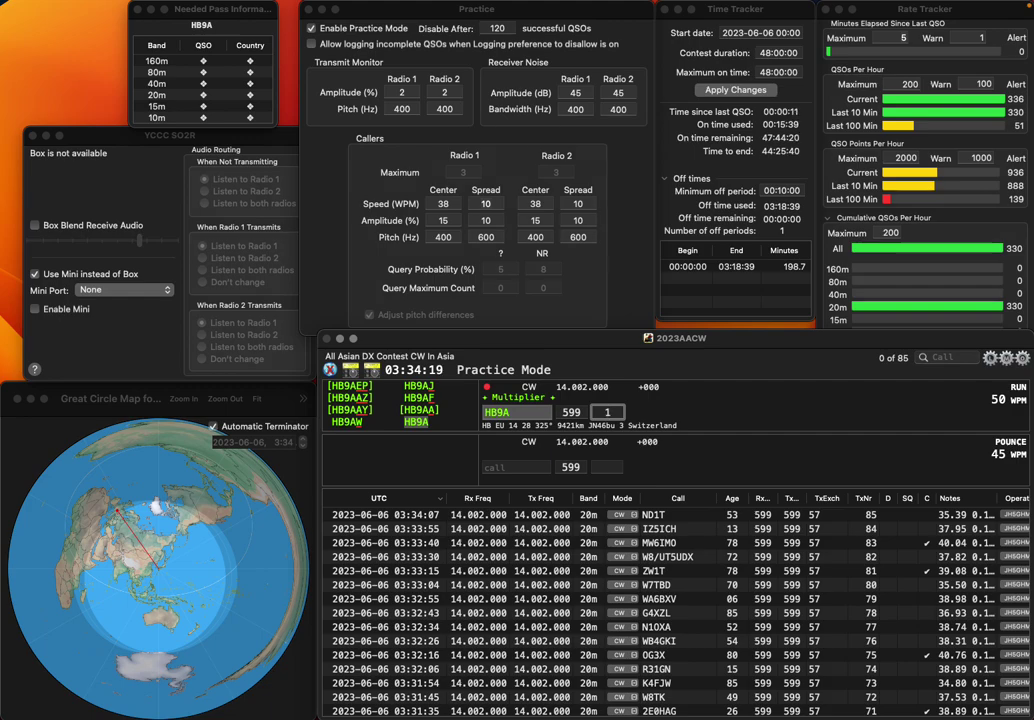
pyautogui.write('7')
pyautogui.press('Return')
pyautogui.write('W0DET')
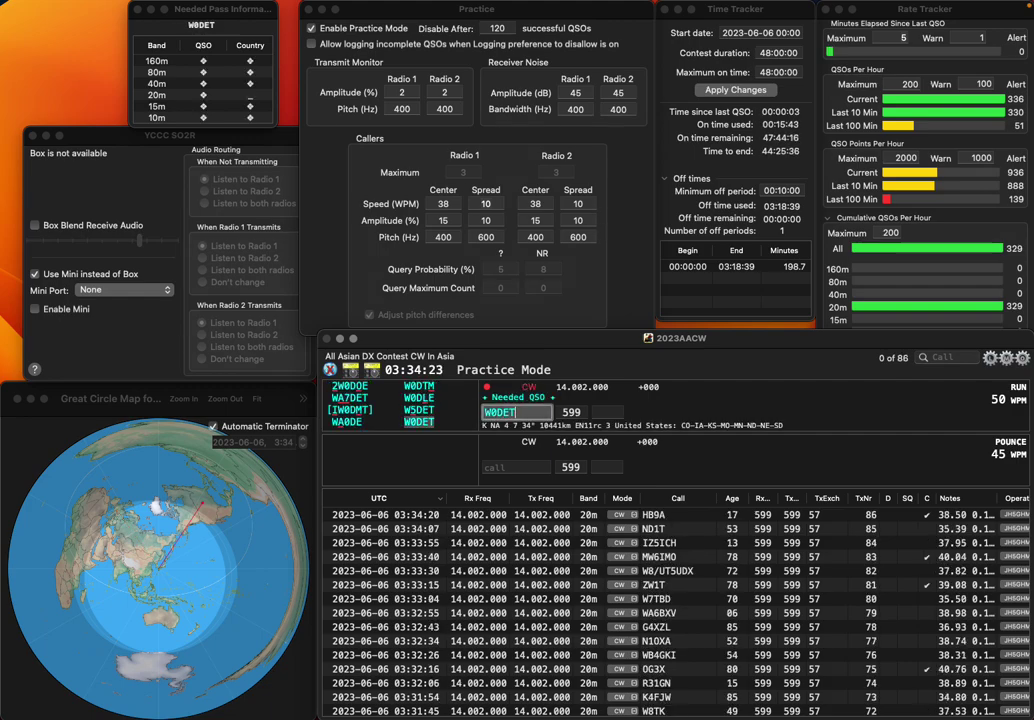
pyautogui.press('Return')
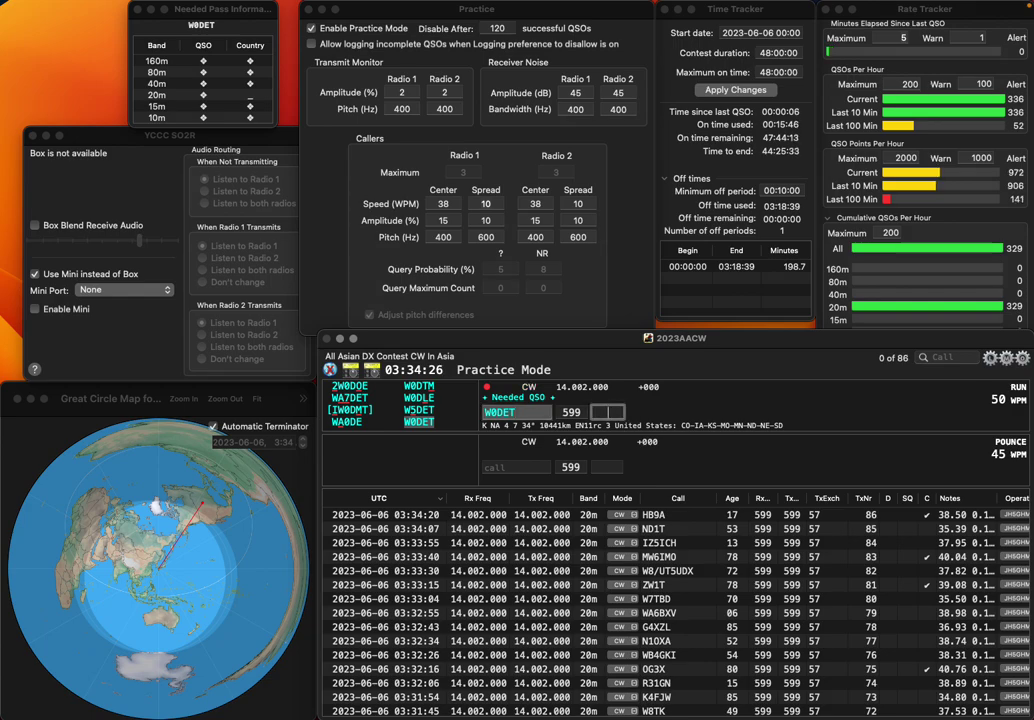
pyautogui.press('Return')
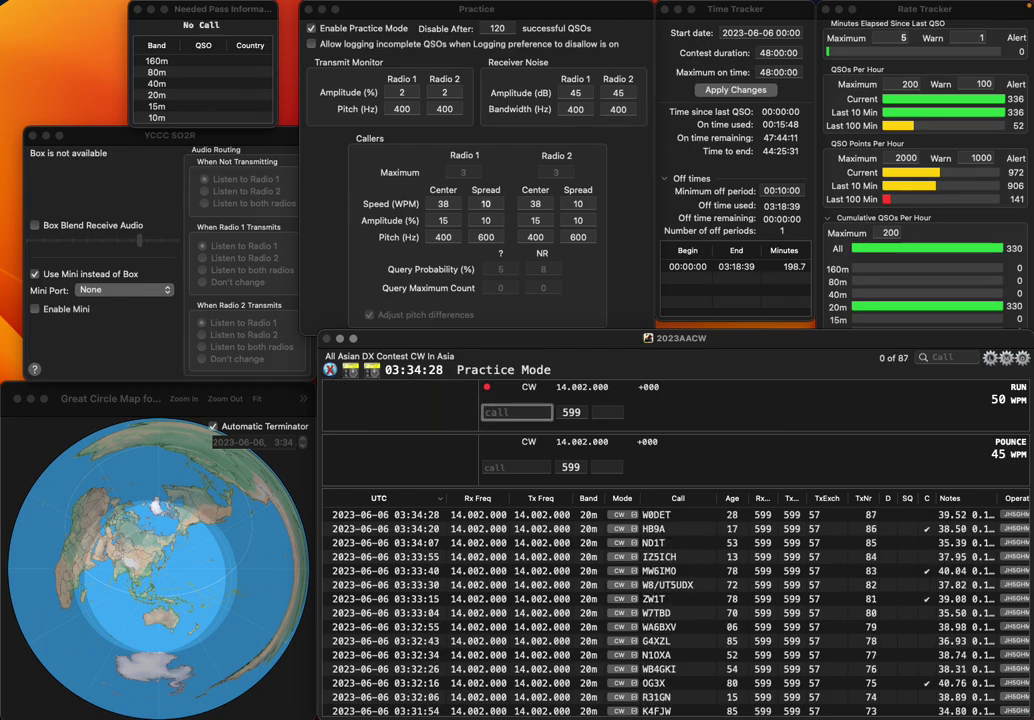
pyautogui.write('ON4T')
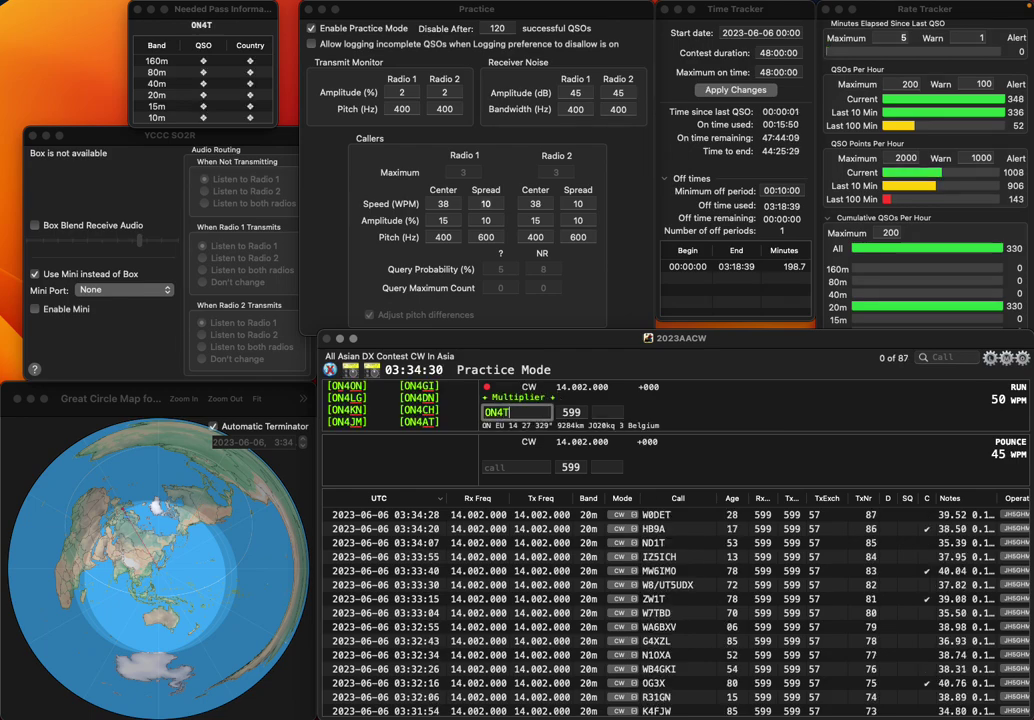
pyautogui.write('TT')
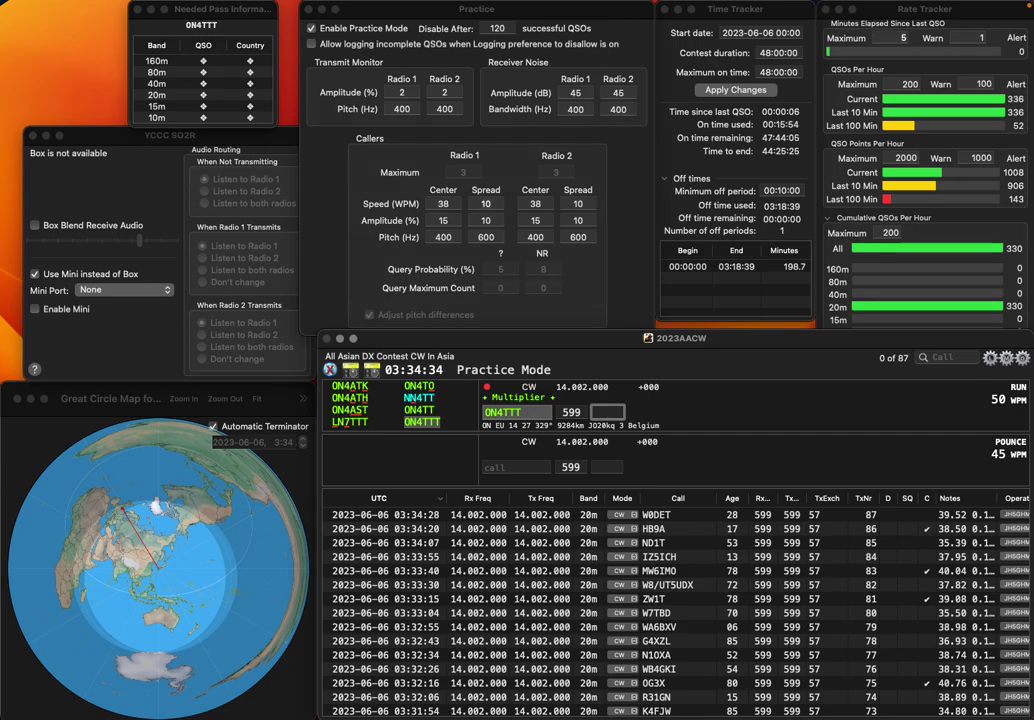
pyautogui.press('Return')
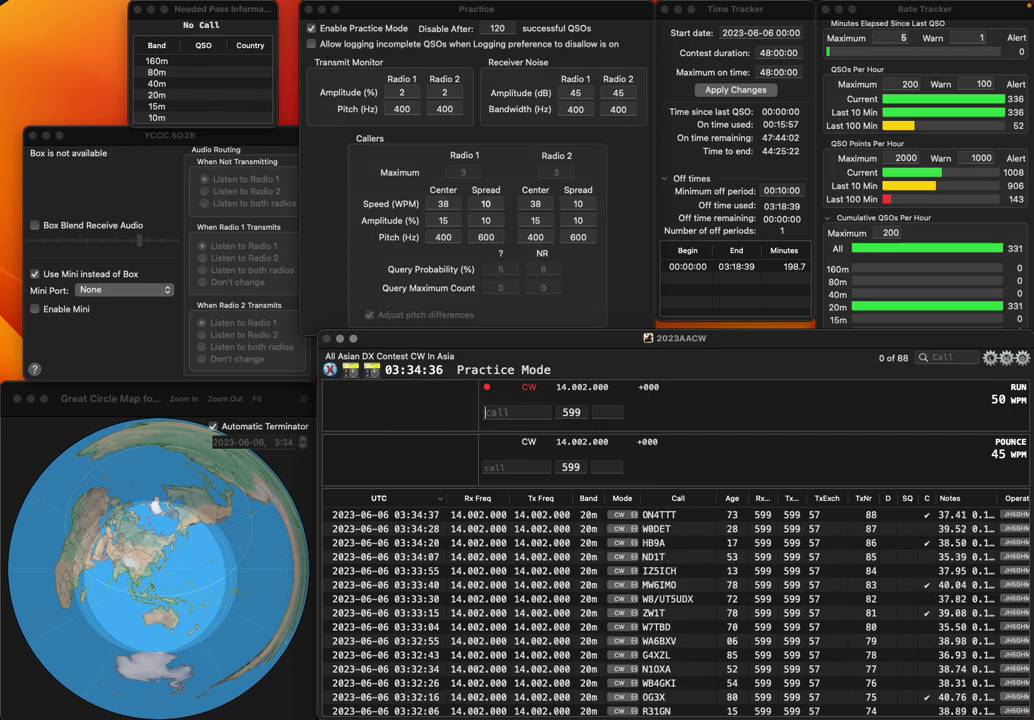
pyautogui.write('KQ9E')
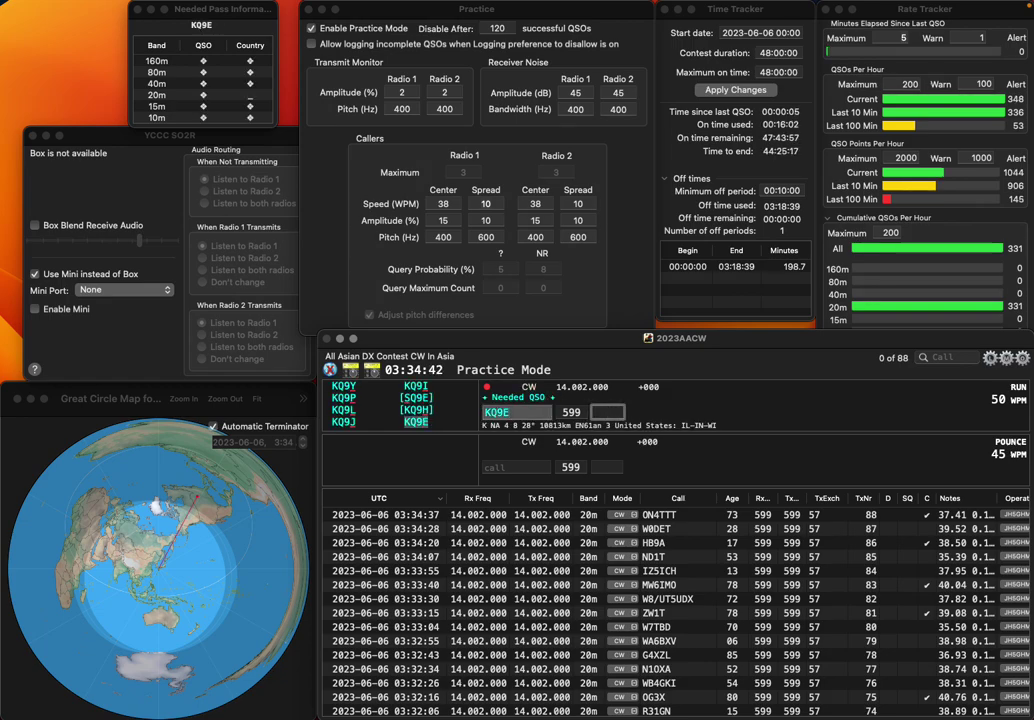
pyautogui.write('07')
pyautogui.press('Return')
pyautogui.write('LZ1KAA')
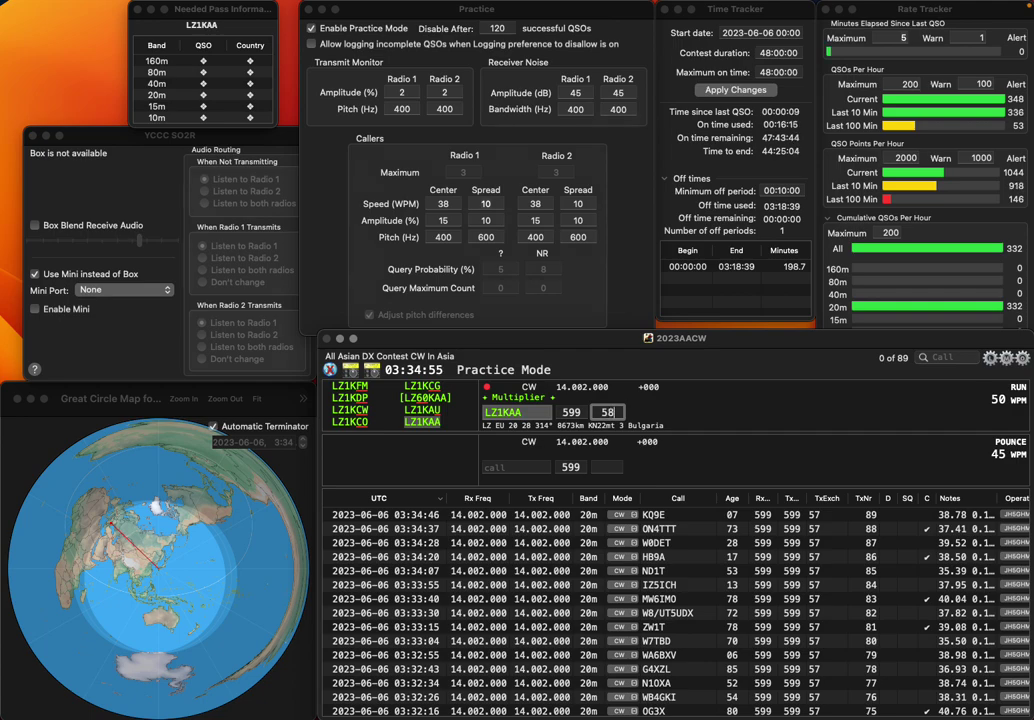
pyautogui.press('Return')
# Step: Log the contacts K7LI with received exchange 12 and UW2M with received exchange 36
pyautogui.write('K7LI')
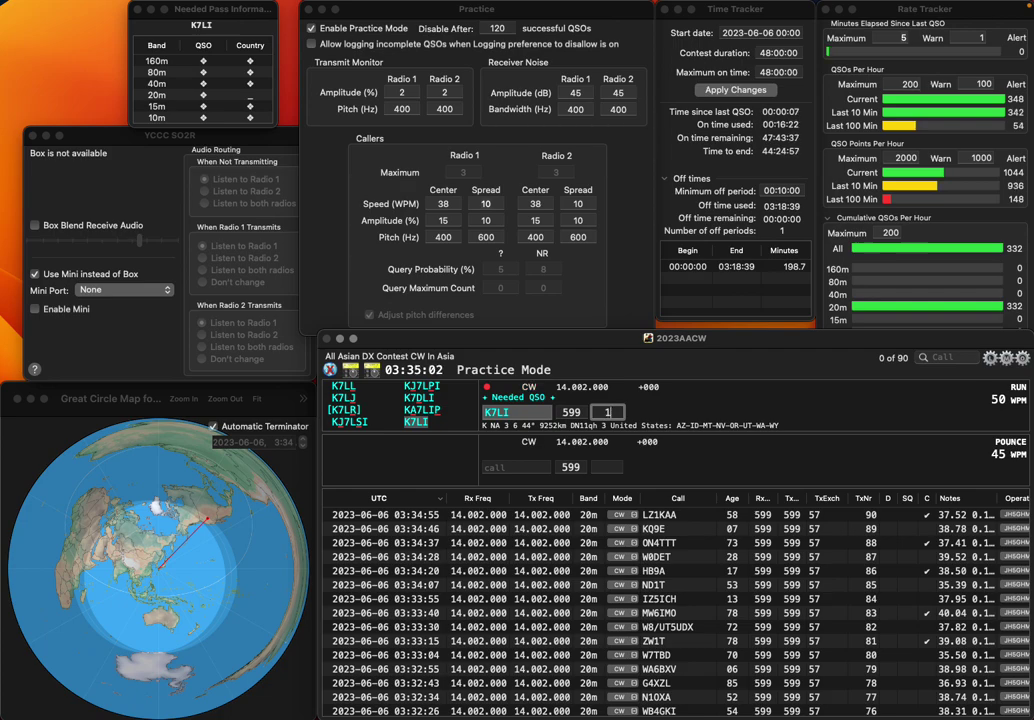
pyautogui.write('2')
pyautogui.press('Return')
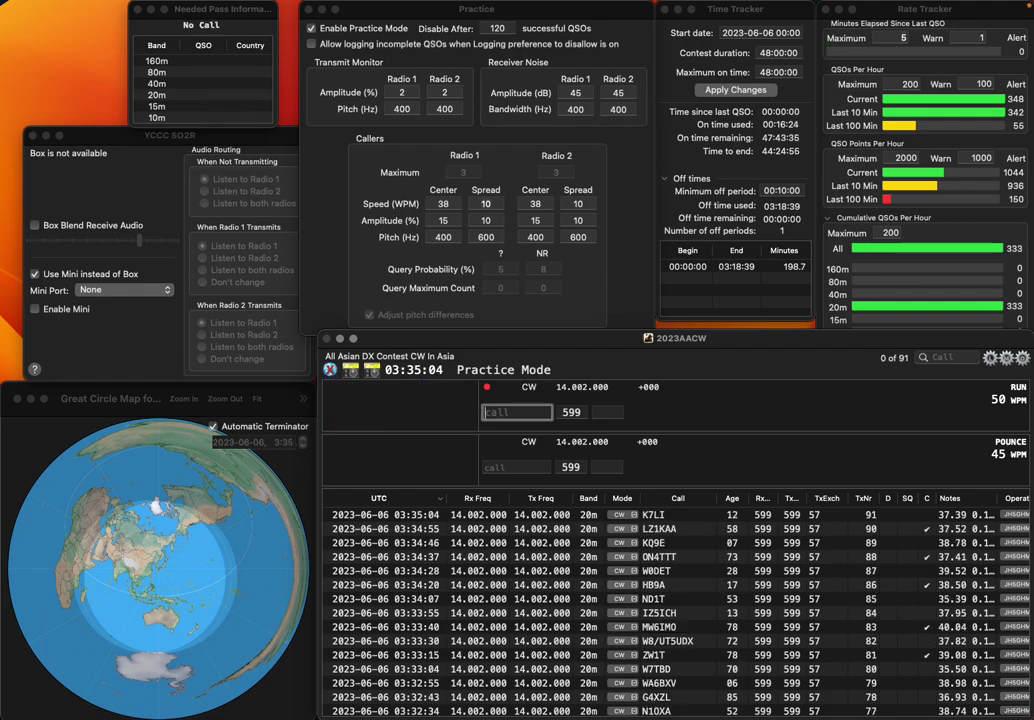
pyautogui.write('WU2MUW2M')
pyautogui.press('space')
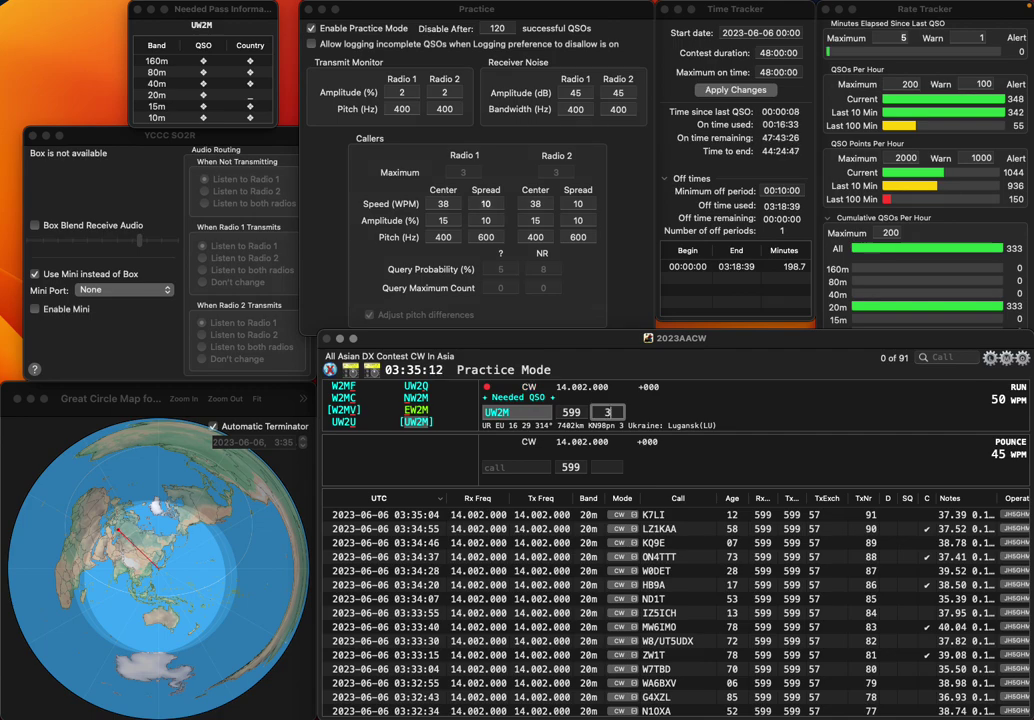
pyautogui.press('Return')
pyautogui.write('PU2L')
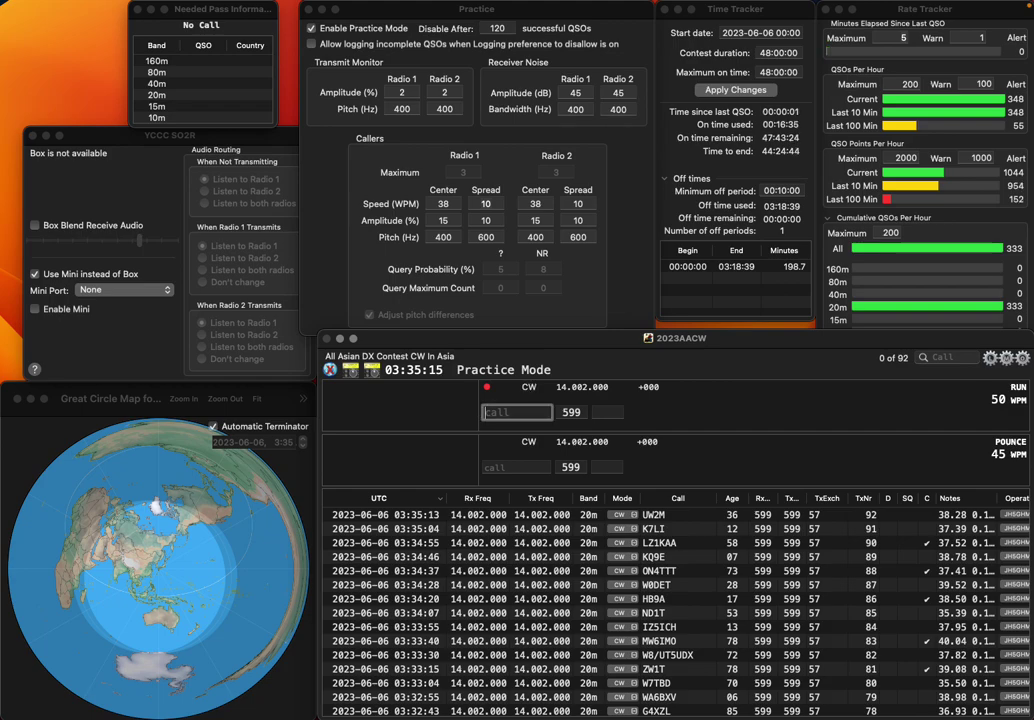
pyautogui.write('JY')
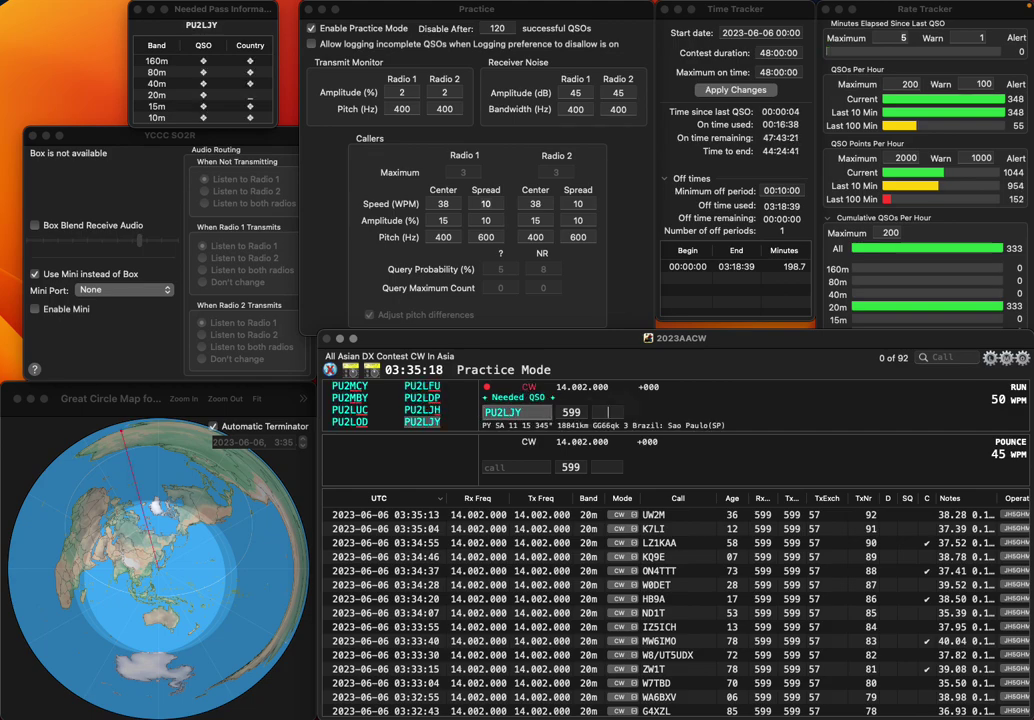
pyautogui.press('Return')
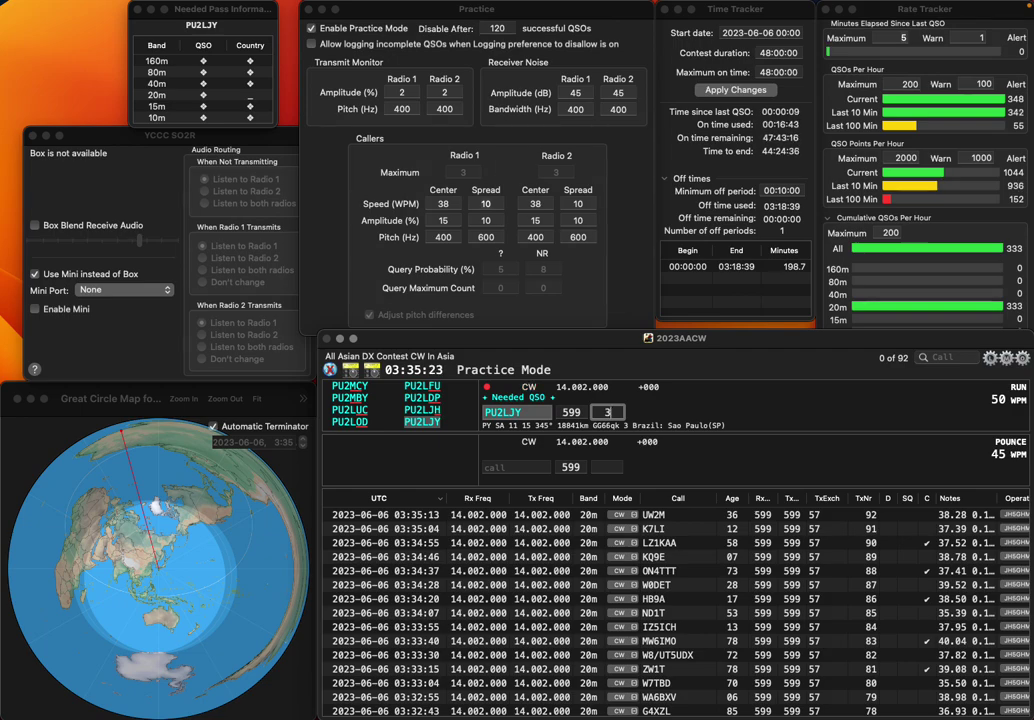
pyautogui.press('Return')
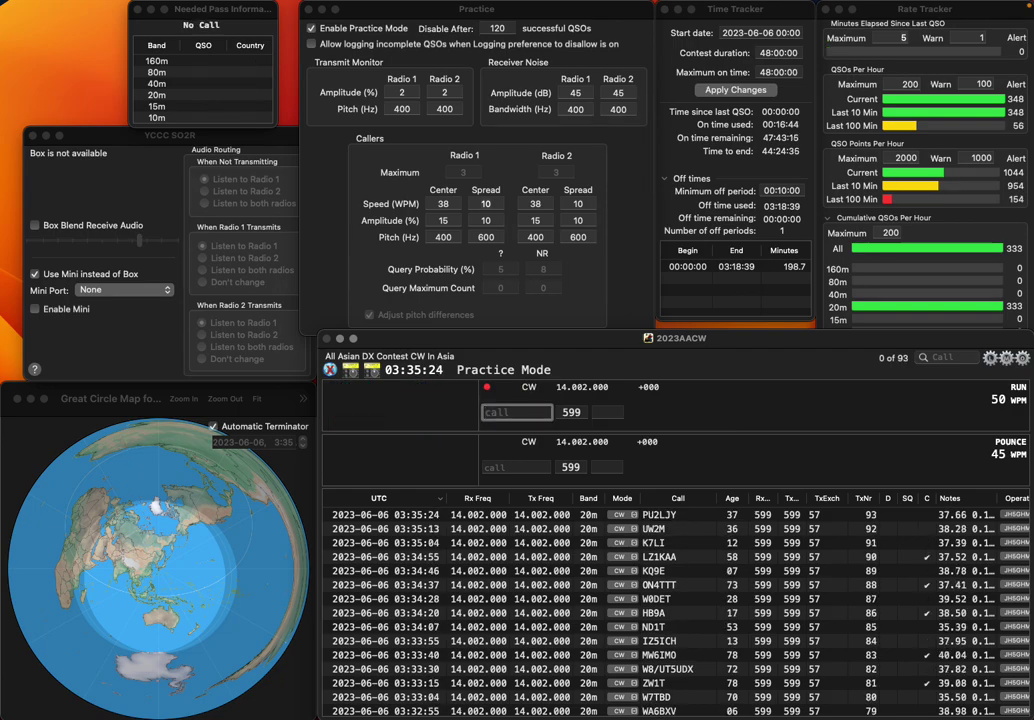
pyautogui.write('W4GKR')
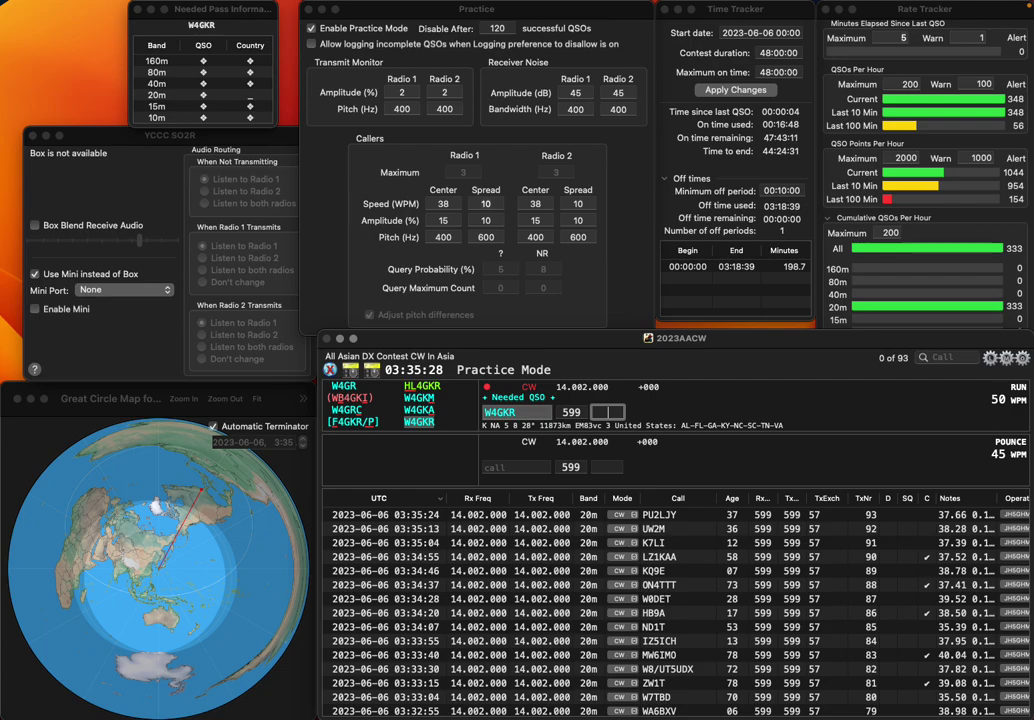
pyautogui.write('1')
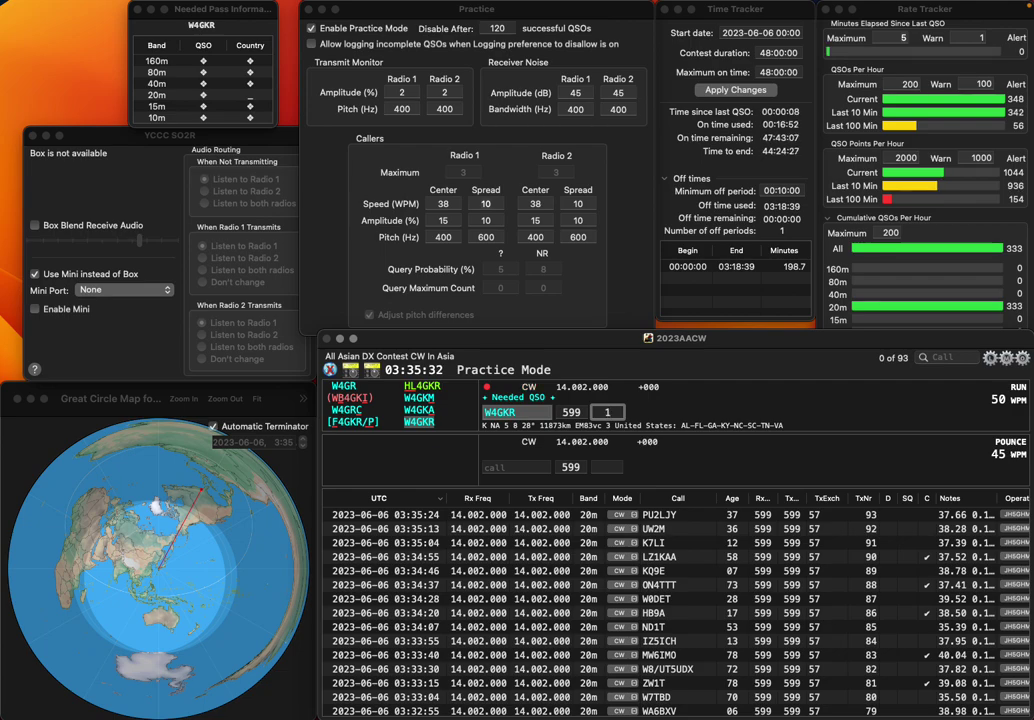
pyautogui.press('Return')
# Step: Enter the call sign W8US, correct it to W8UV, and log the contact with received exchange 61
pyautogui.write('W')
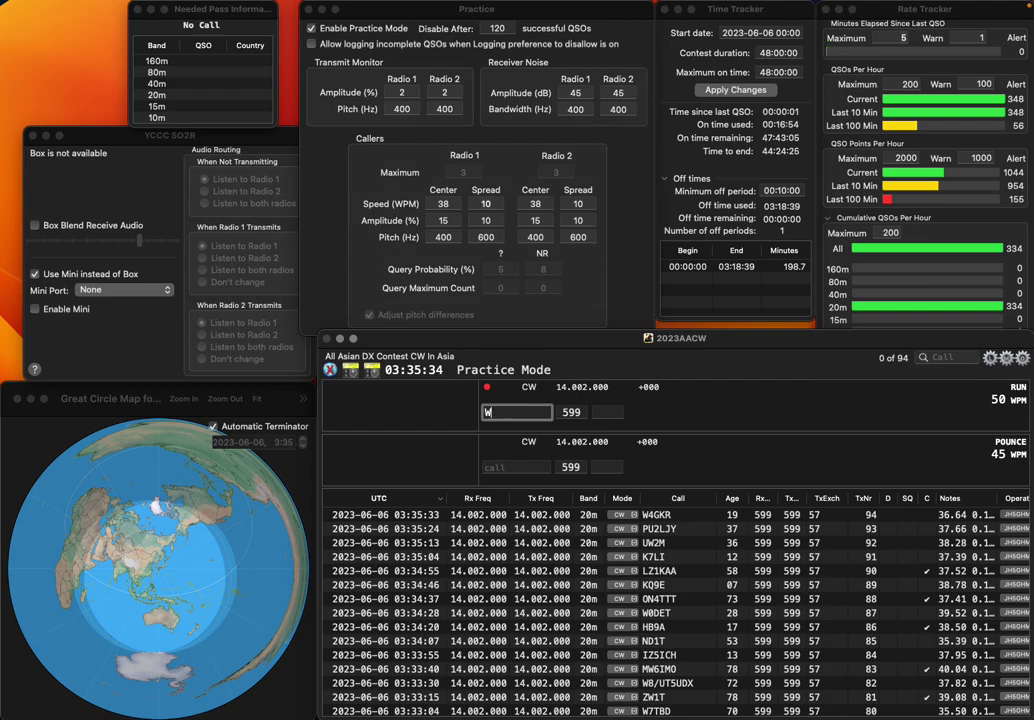
pyautogui.write('8UV')
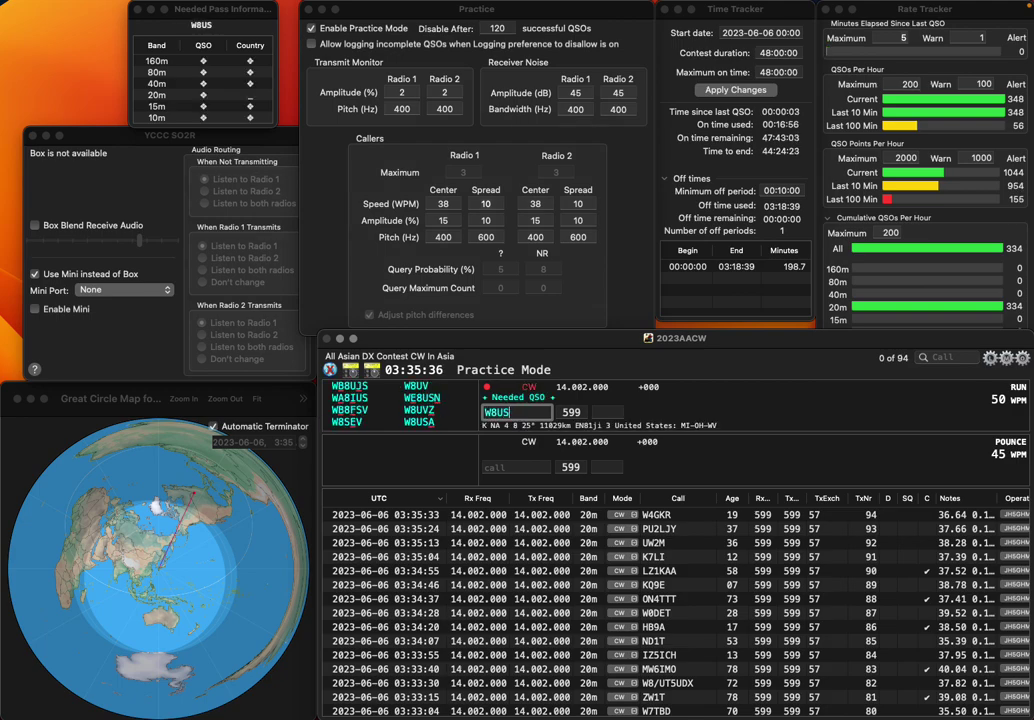
pyautogui.press('space')
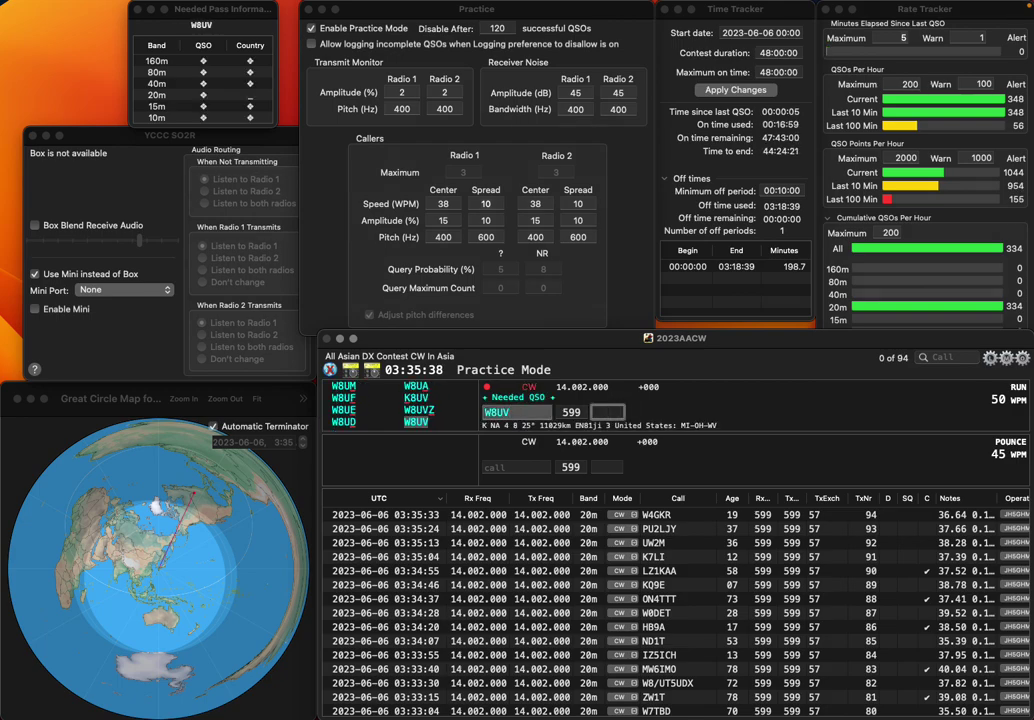
pyautogui.write('61')
pyautogui.press('Return')
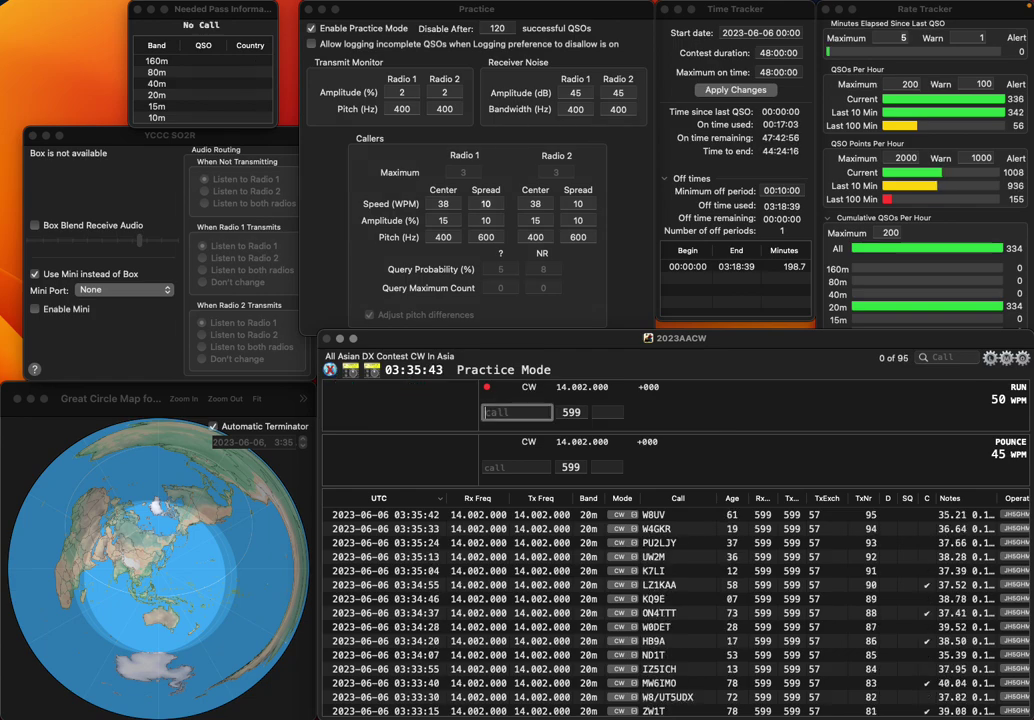
pyautogui.write('HB9')
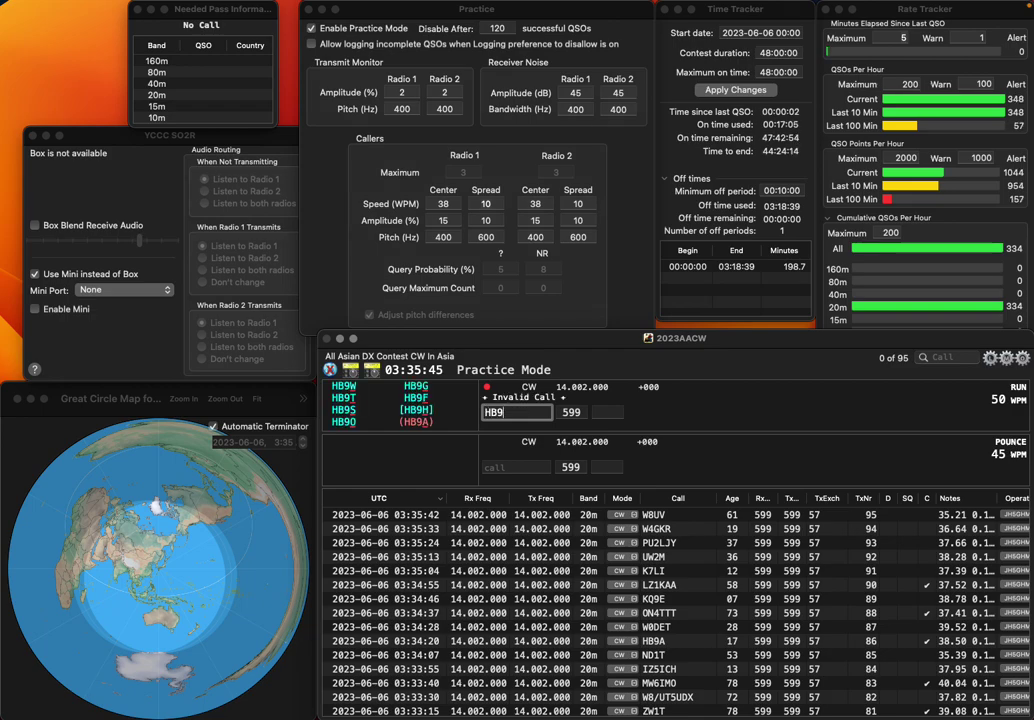
pyautogui.write('AFZ')
pyautogui.press('space')
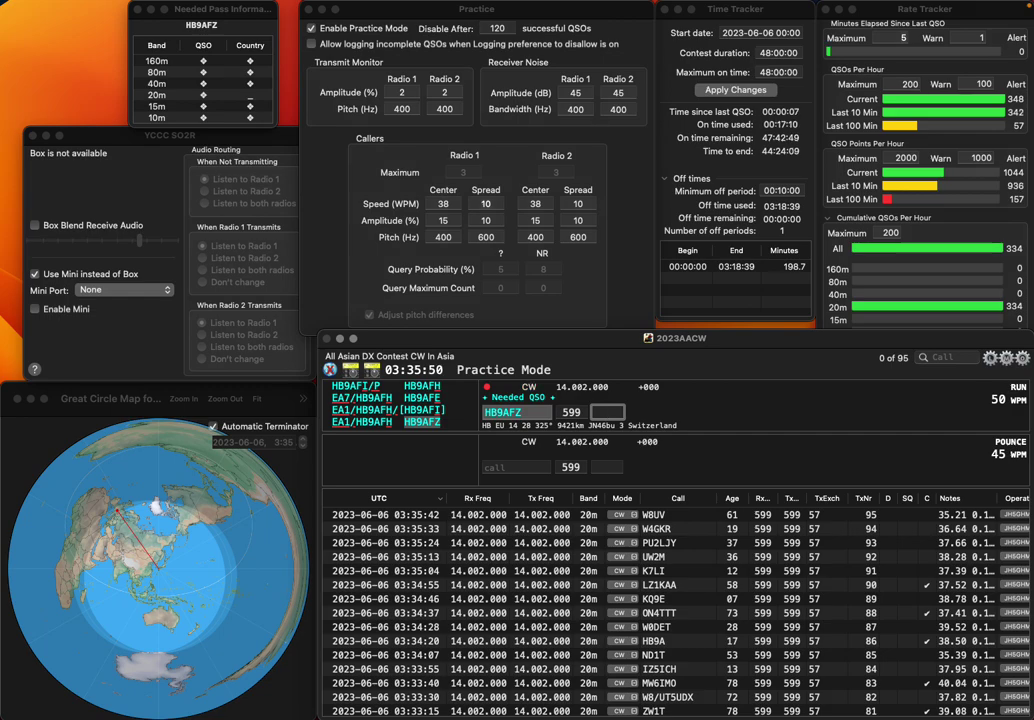
pyautogui.press('Return')
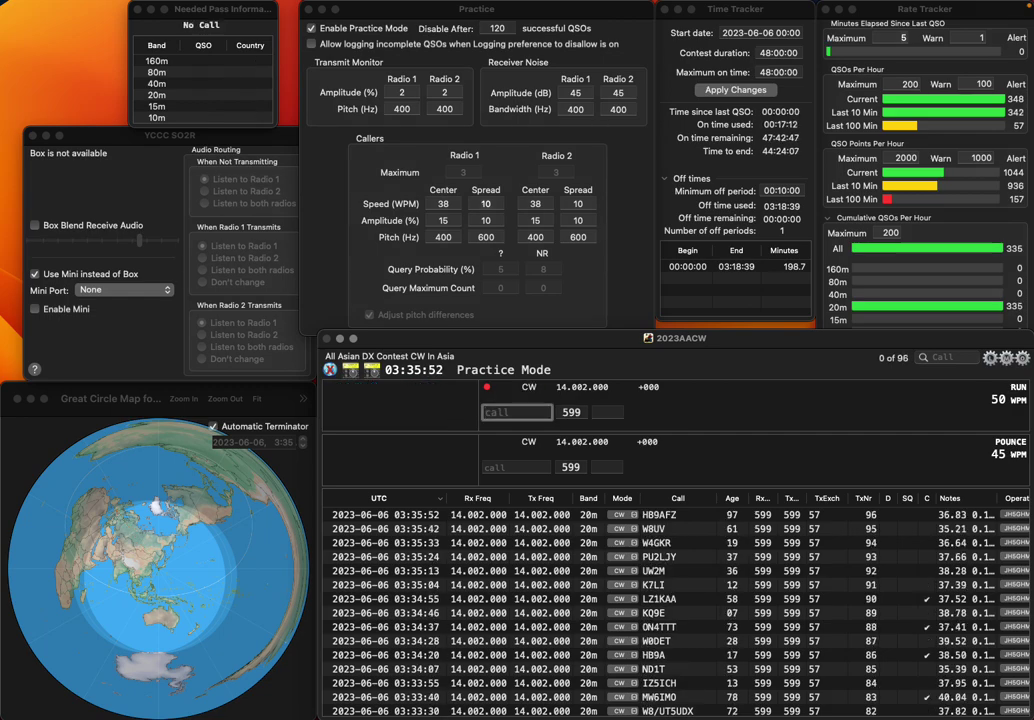
pyautogui.write('GN3')
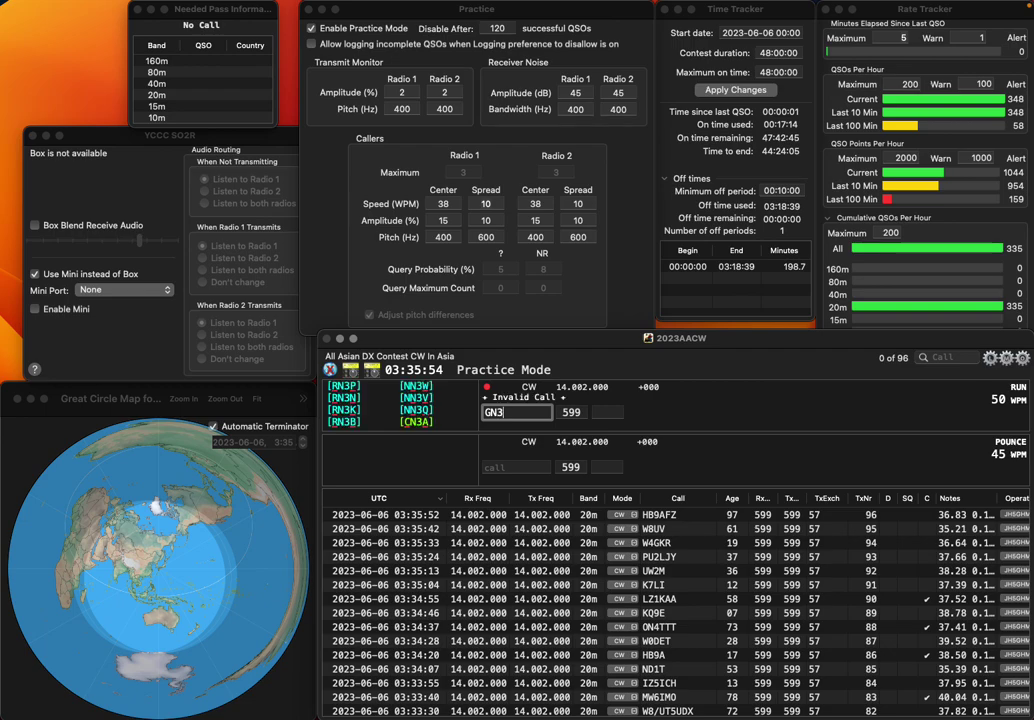
pyautogui.write('ORY')
pyautogui.press('Home')
pyautogui.press('Delete')
pyautogui.write('7')
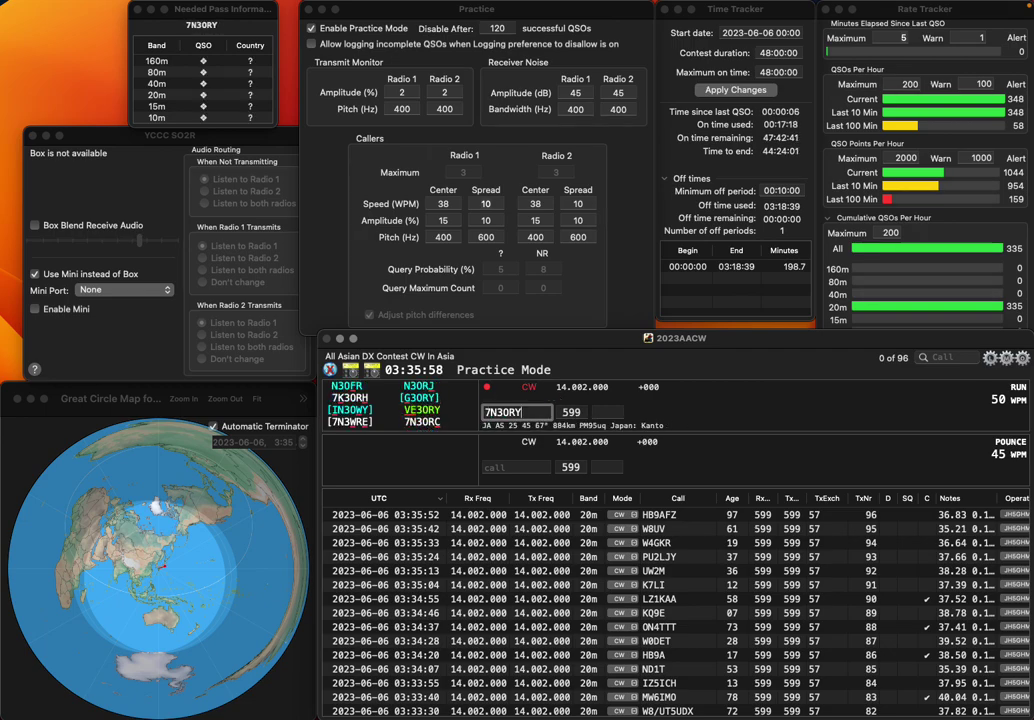
pyautogui.press('BackSpace')
pyautogui.write('c')
pyautogui.press('space')
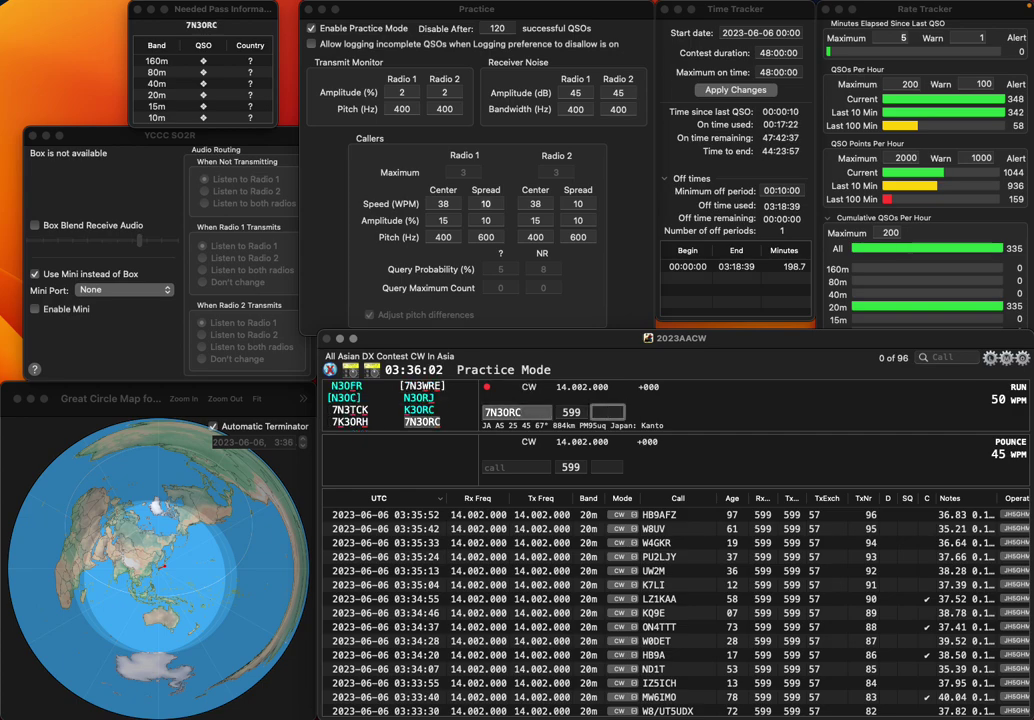
pyautogui.write('08')
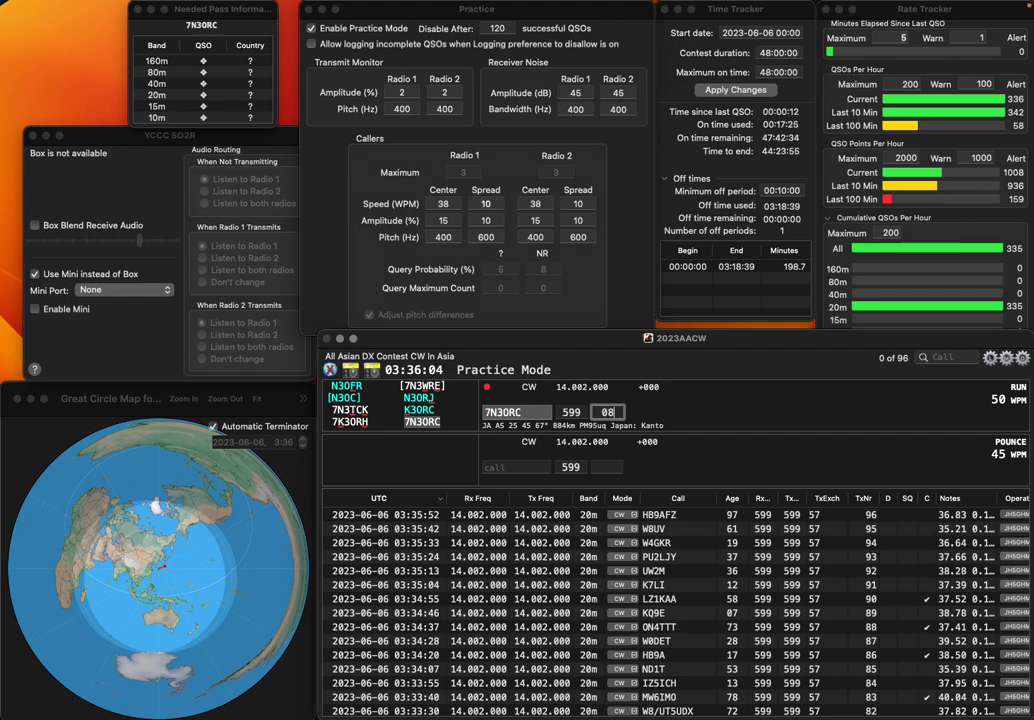
pyautogui.press('Return')
pyautogui.write('KA3CA')
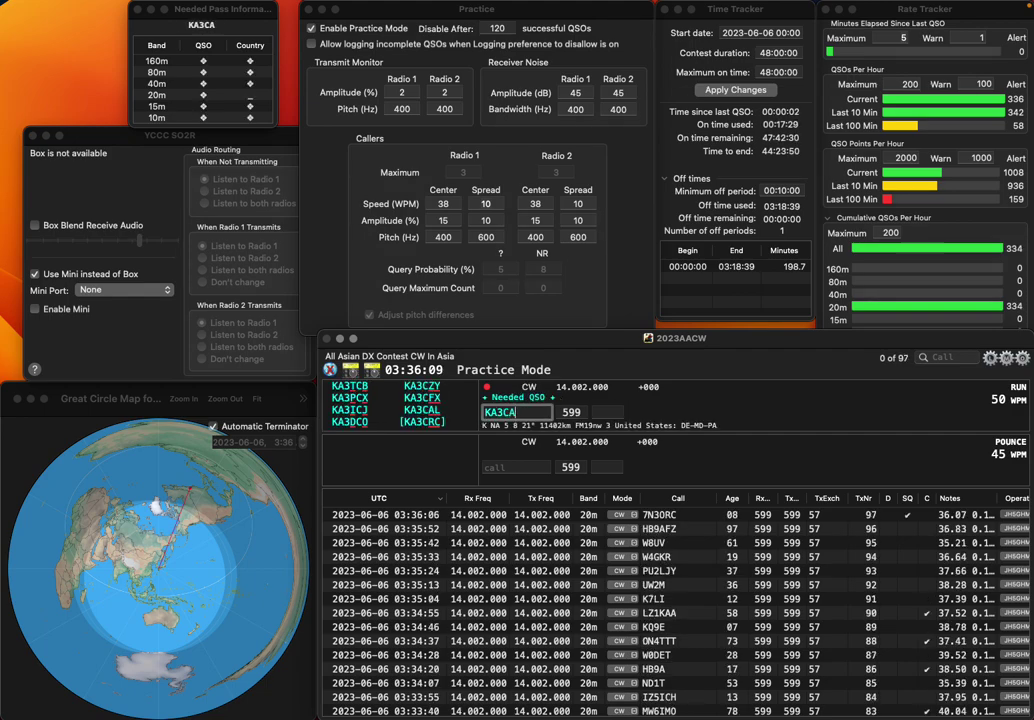
pyautogui.write('L')
pyautogui.press('space')
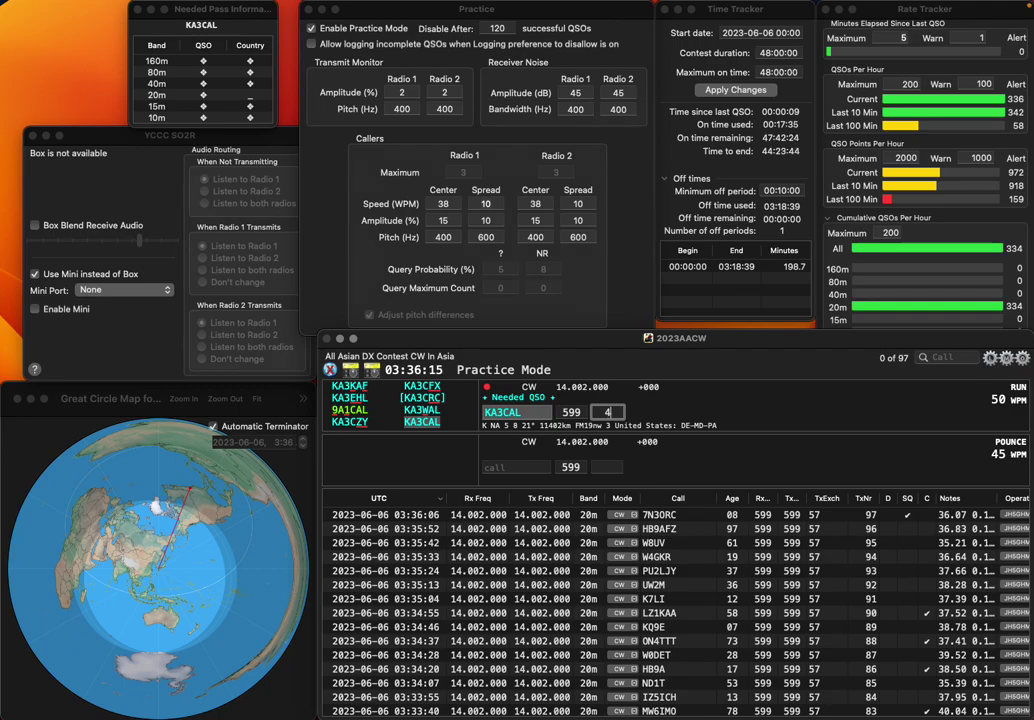
pyautogui.press('Return')
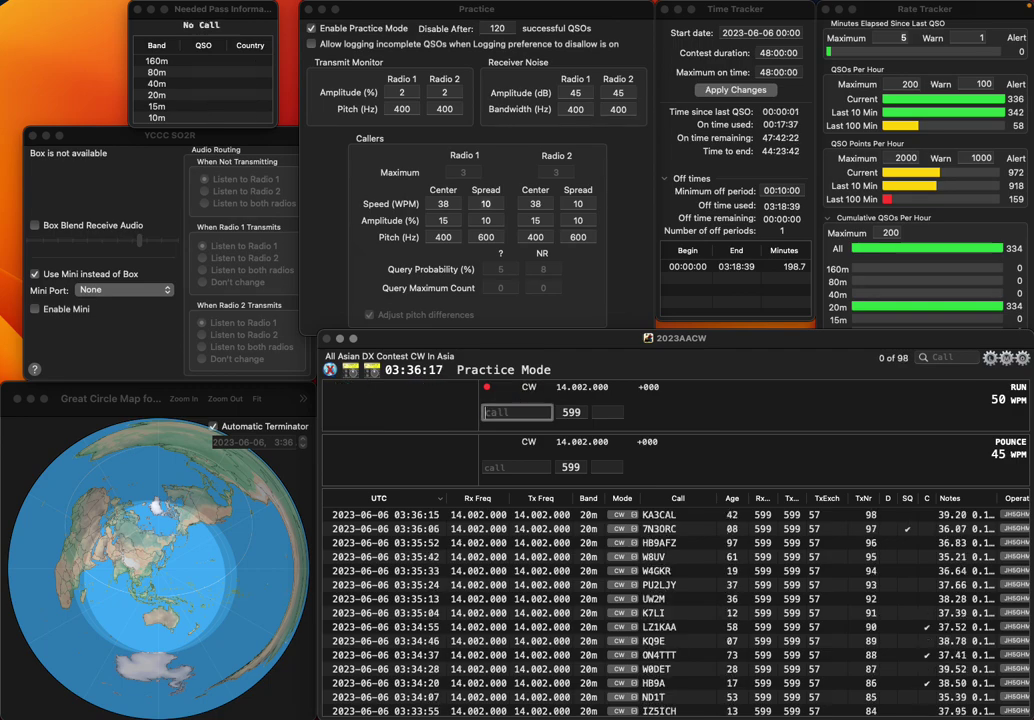
# Step: Enter the call sign 2E0LSI for the calling station and return to its call field for editing
pyautogui.write('E0')
pyautogui.press('Home')
pyautogui.write('2')
pyautogui.press('End')
pyautogui.write('LSI')
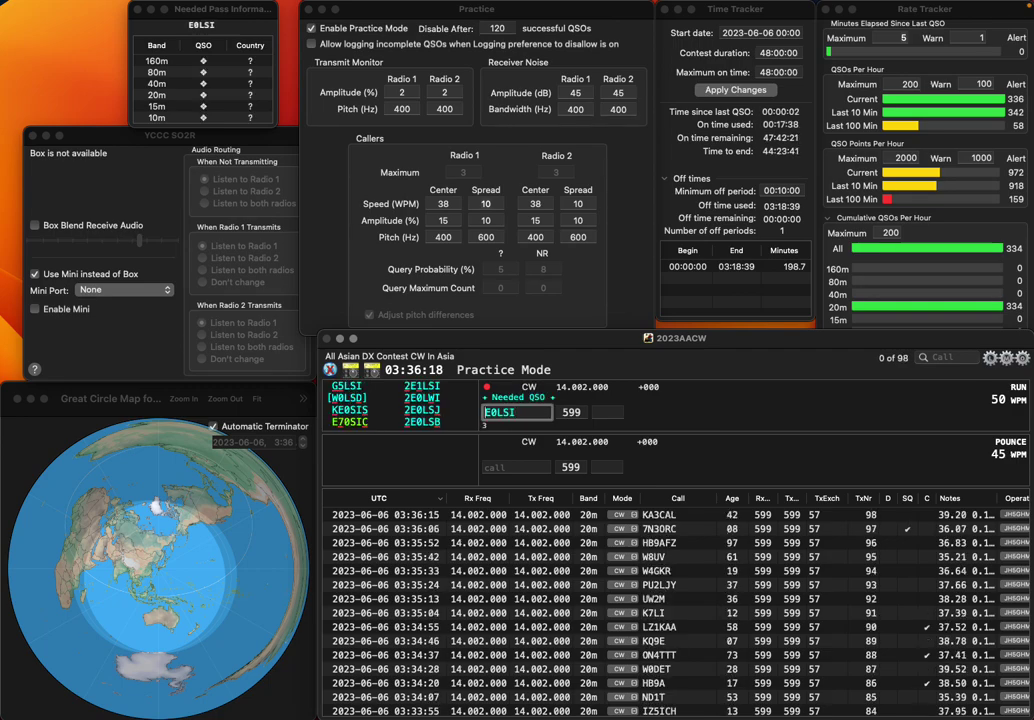
pyautogui.press('space')
pyautogui.hotkey('shift', 'Tab')
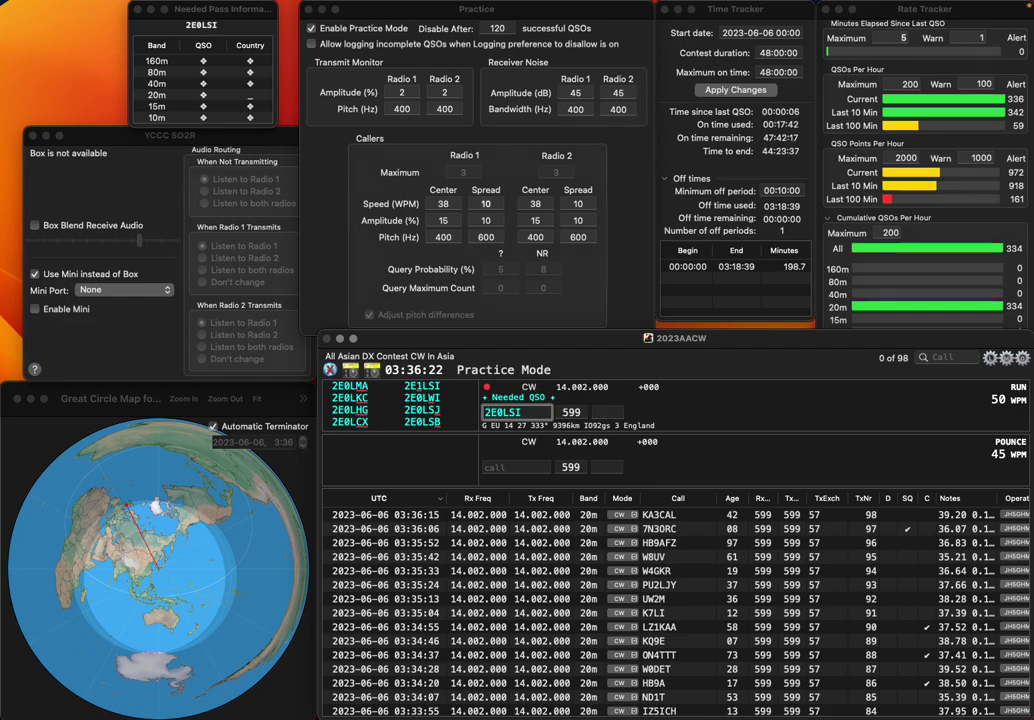
pyautogui.press('Left')
pyautogui.press('Left')
pyautogui.press('Left')
pyautogui.press('Left')
pyautogui.press('BackSpace')
pyautogui.write('1')
pyautogui.press('Return')
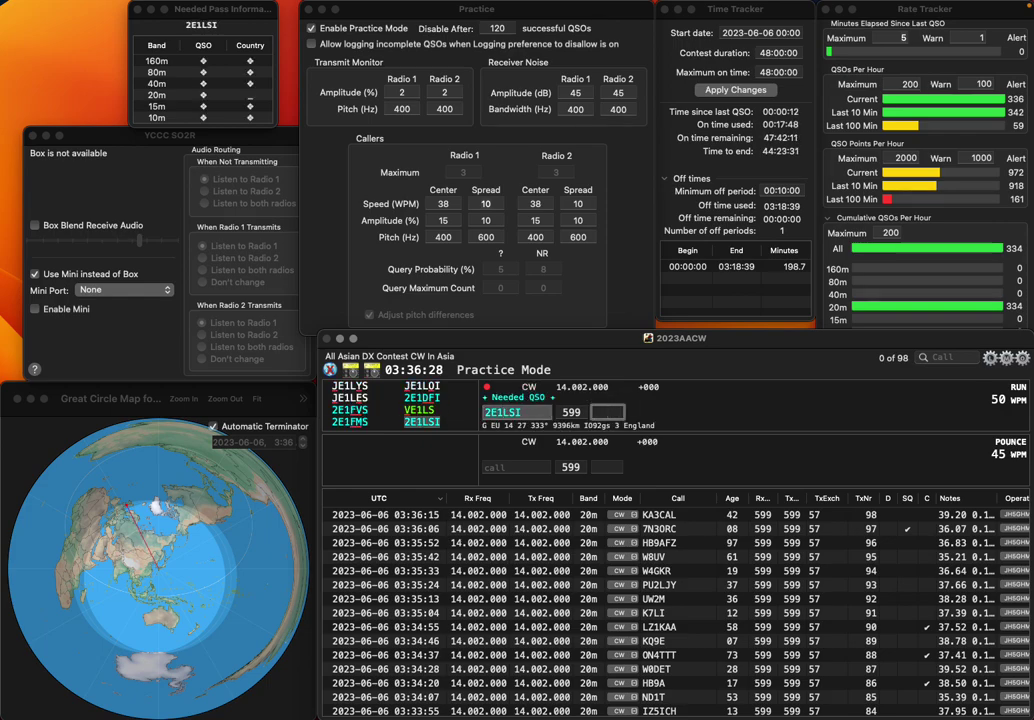
pyautogui.write('14')
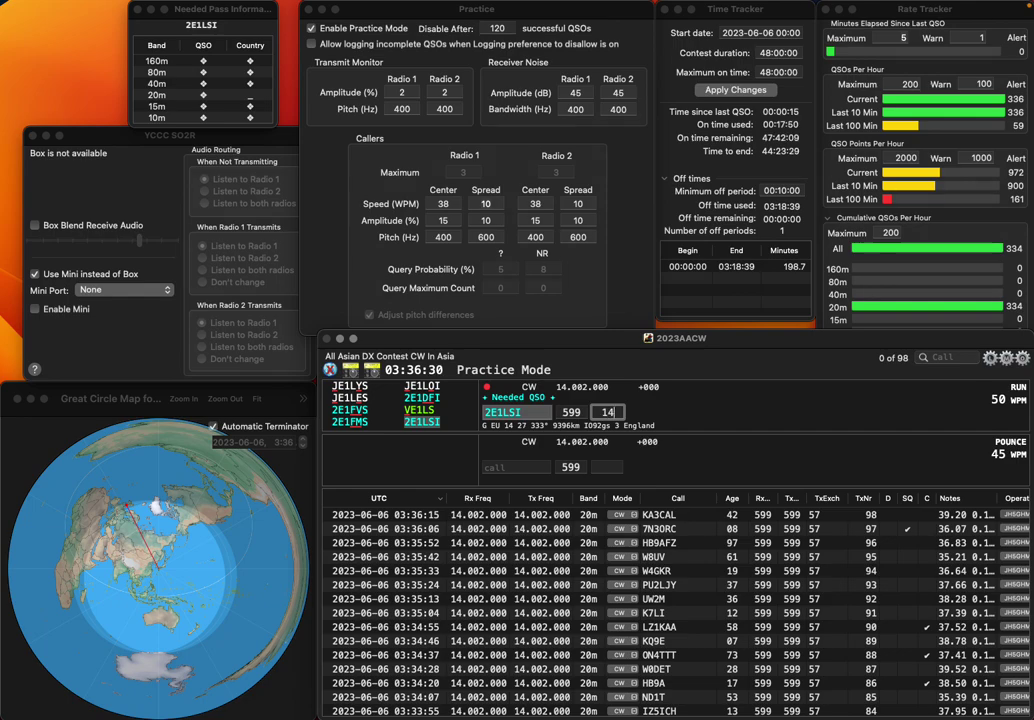
pyautogui.press('Return')
pyautogui.write('WZ')
pyautogui.press('BackSpace')
pyautogui.write('7')
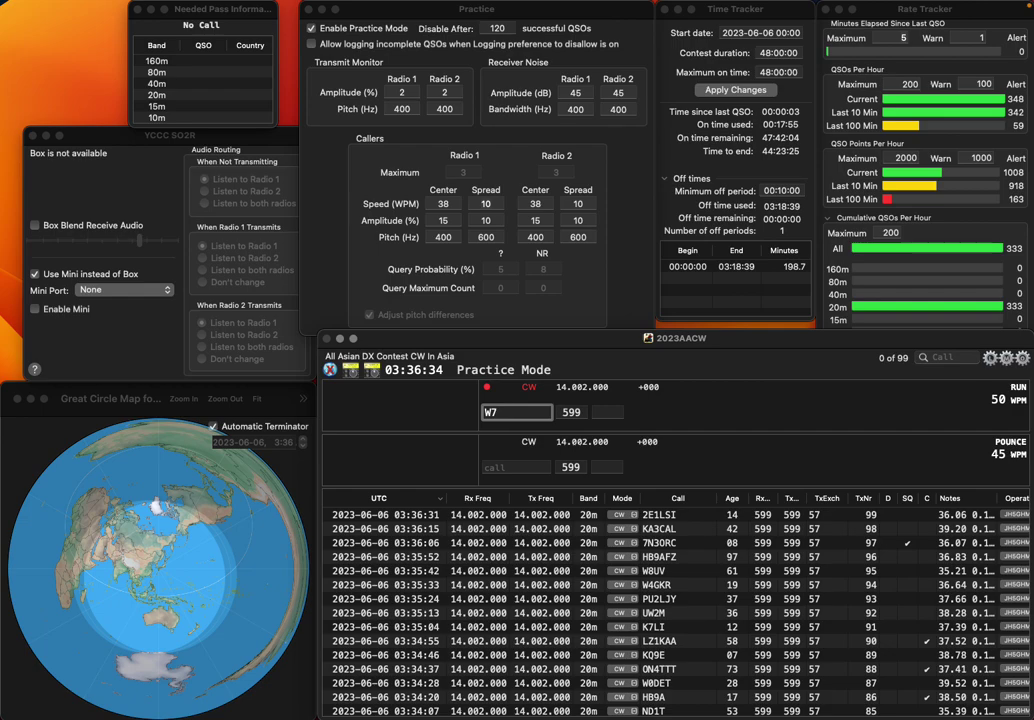
pyautogui.write('C')
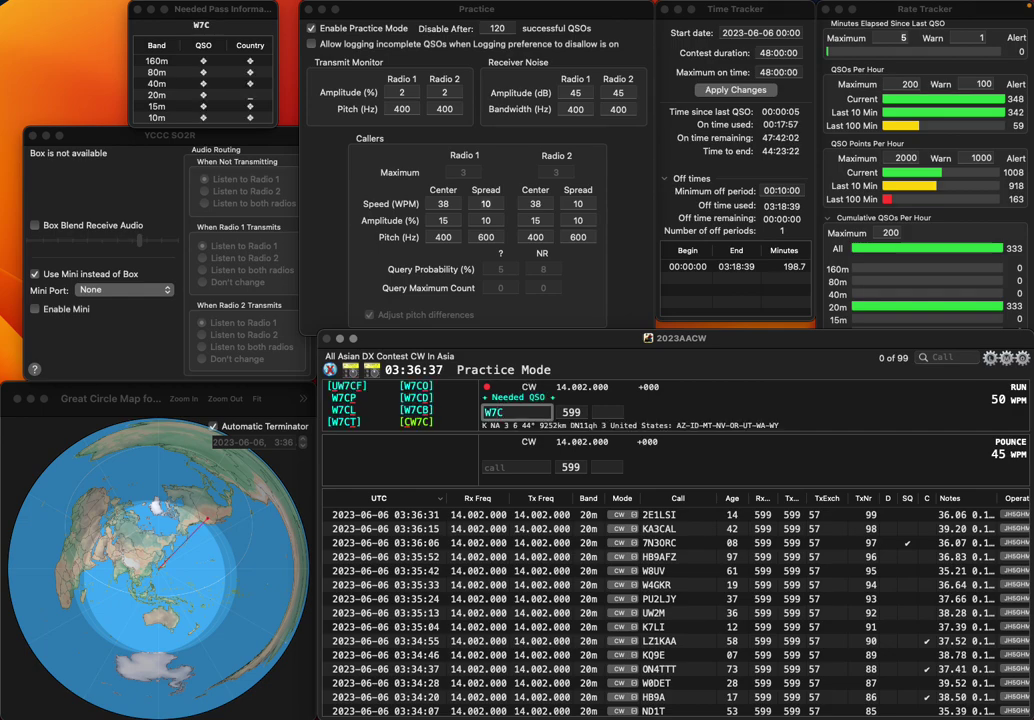
pyautogui.write('NL')
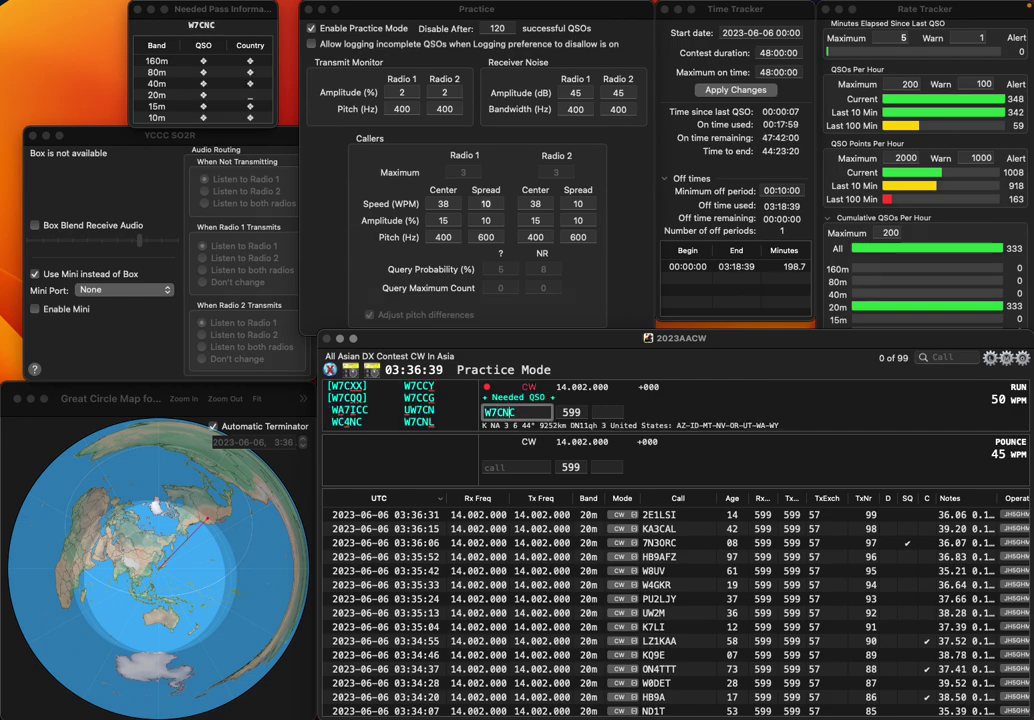
pyautogui.press('Return')
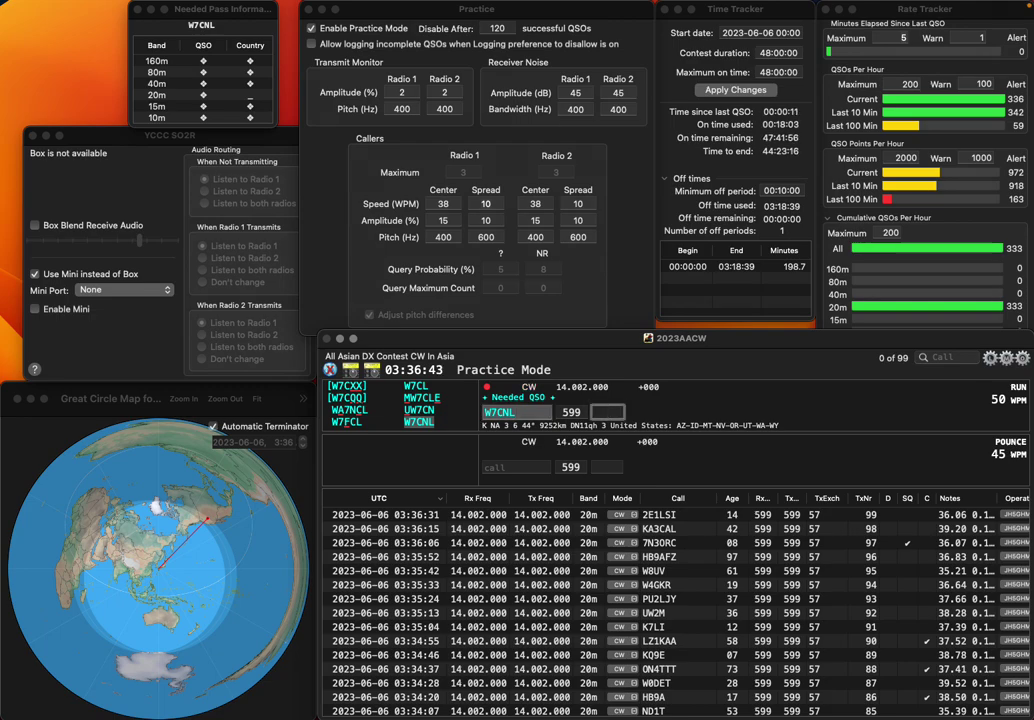
pyautogui.press('Return')
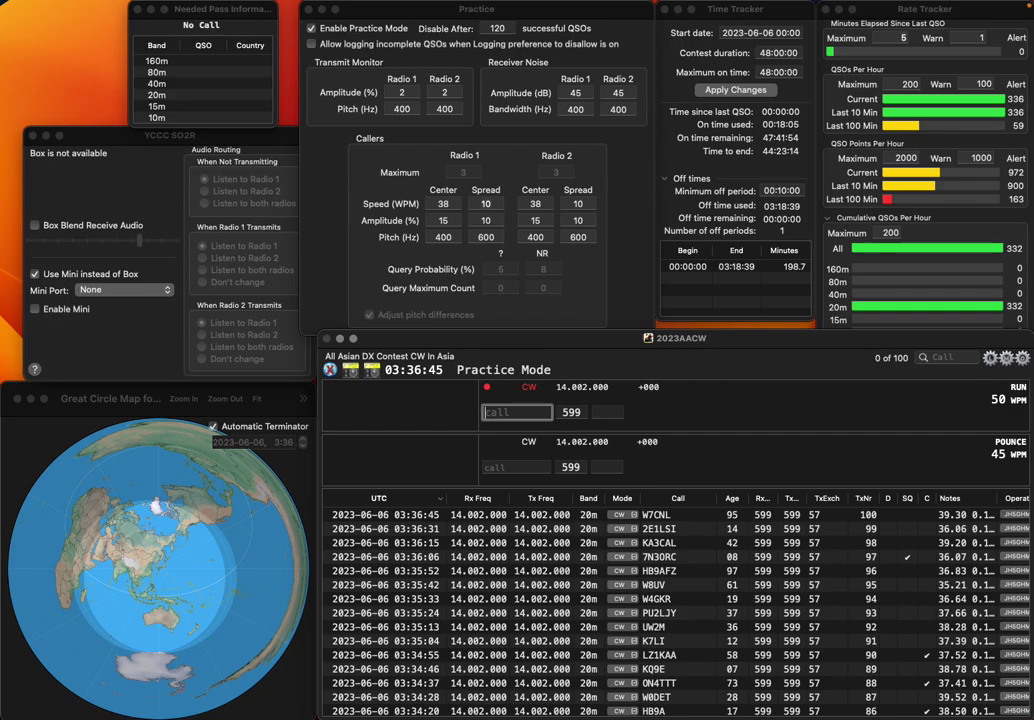
pyautogui.write('VE3')
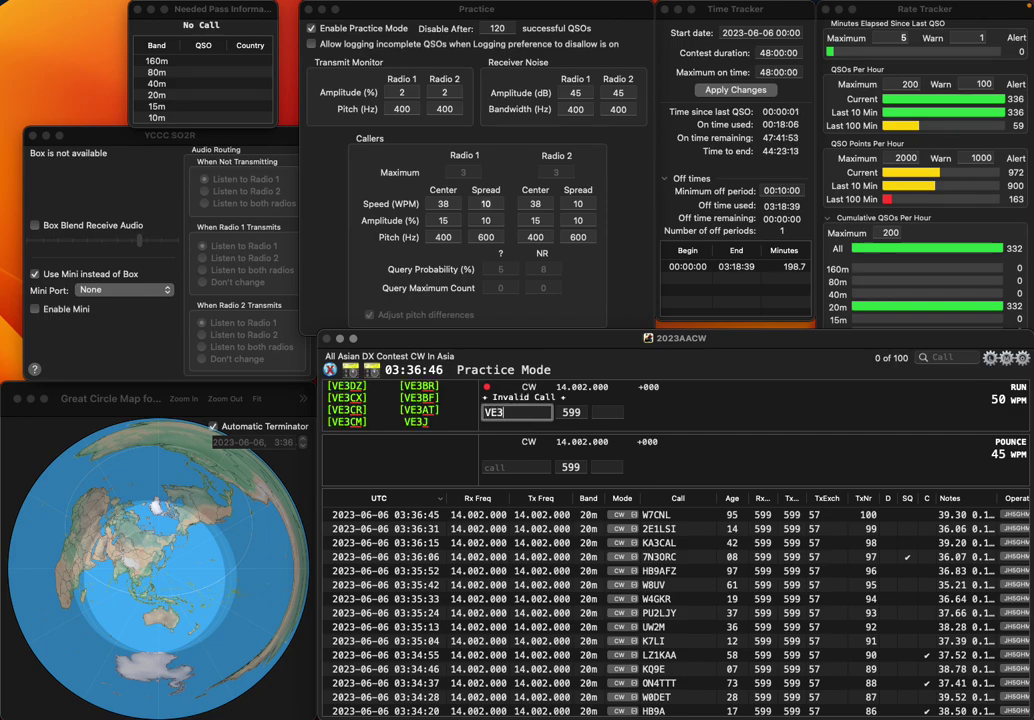
pyautogui.write('OPBJ')
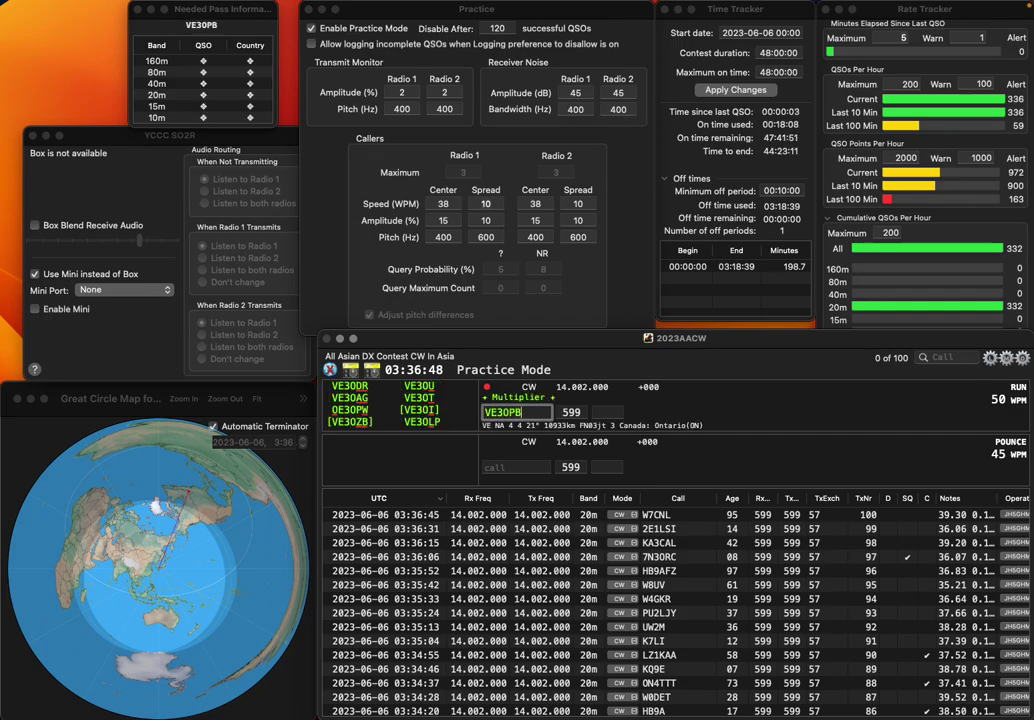
pyautogui.press('Return')
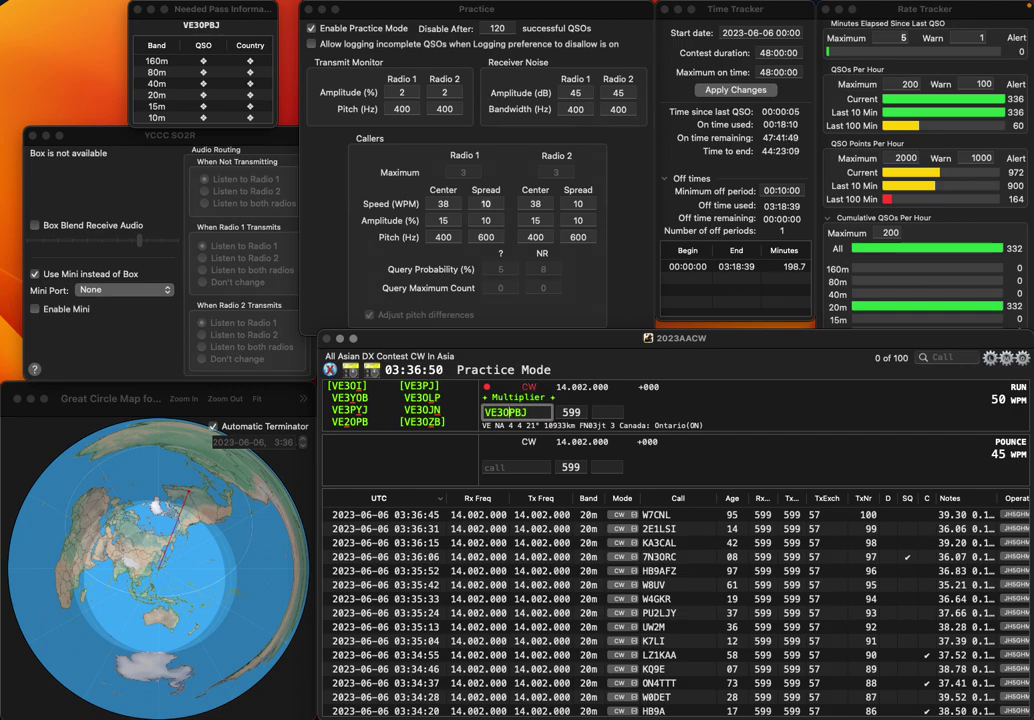
pyautogui.press('Left')
pyautogui.write('/8')
pyautogui.press('Delete')
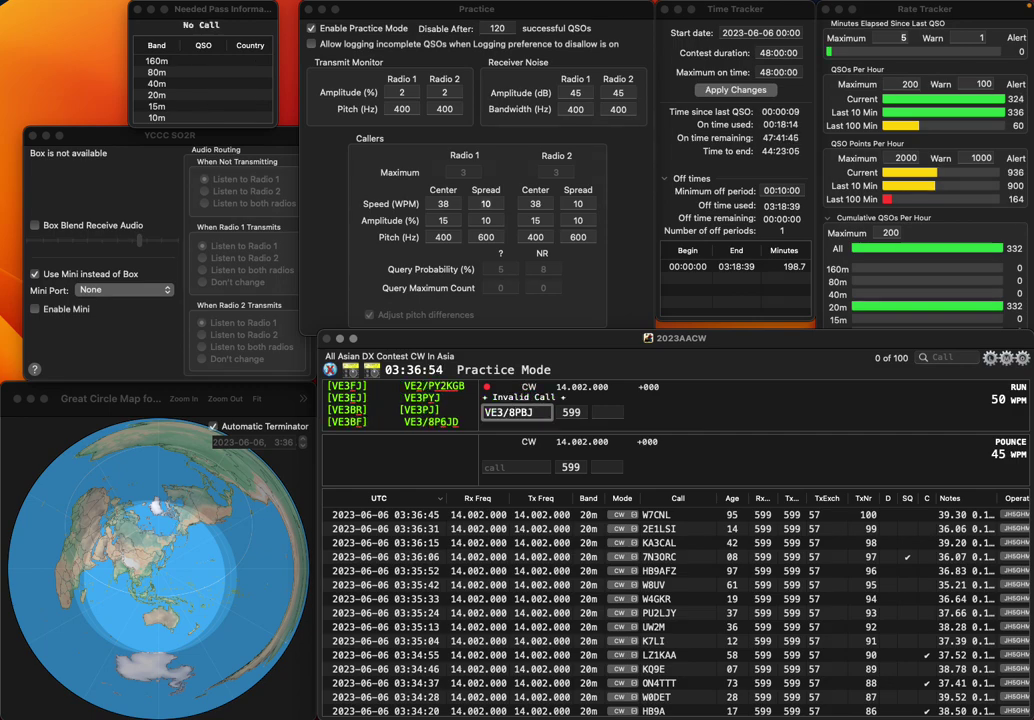
pyautogui.press('BackSpace')
pyautogui.write('6J')
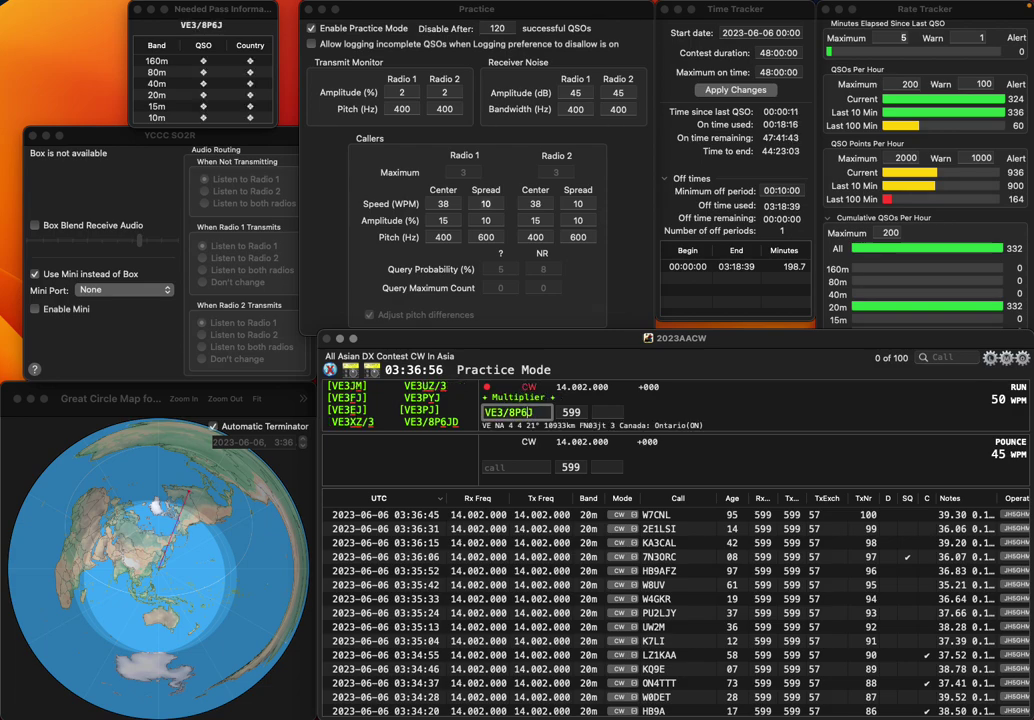
pyautogui.write('D')
pyautogui.press('Tab')
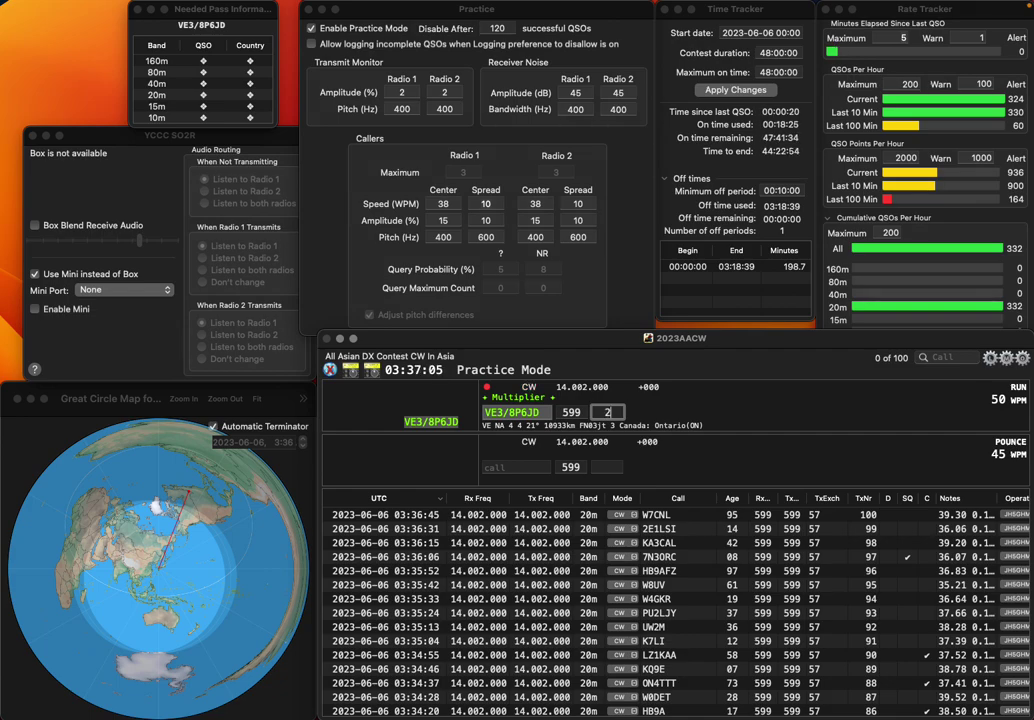
pyautogui.press('Return')
# Step: Enter the call sign PY5UEB/PY2 and log the contact with received exchange 02
pyautogui.write('PY5UEB/PY')
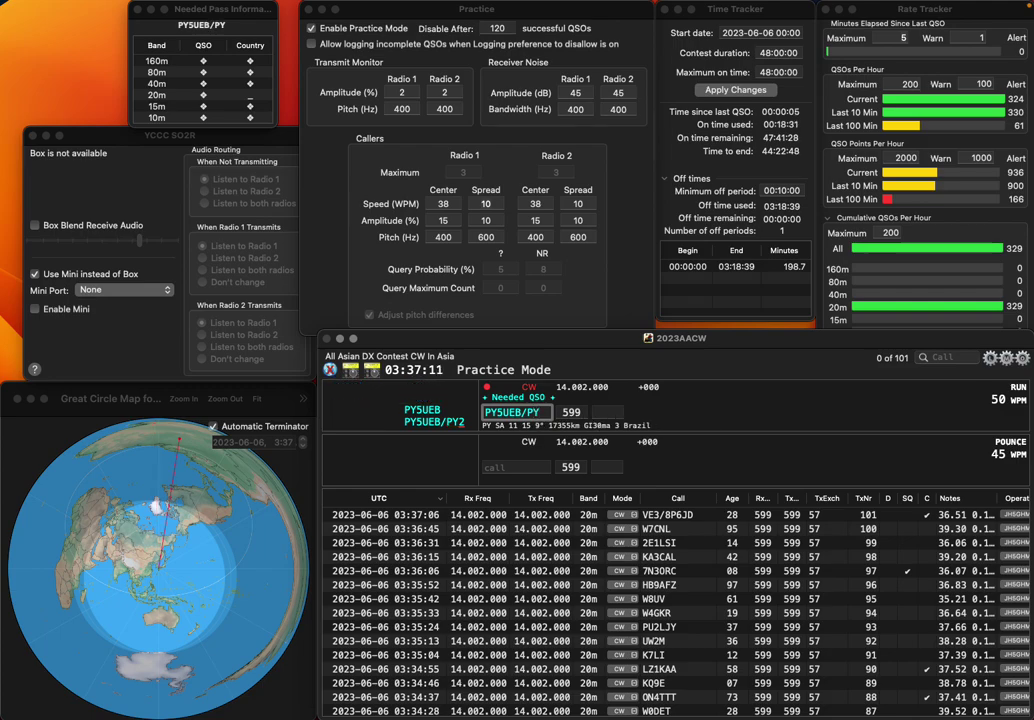
pyautogui.write('2')
pyautogui.press('space')
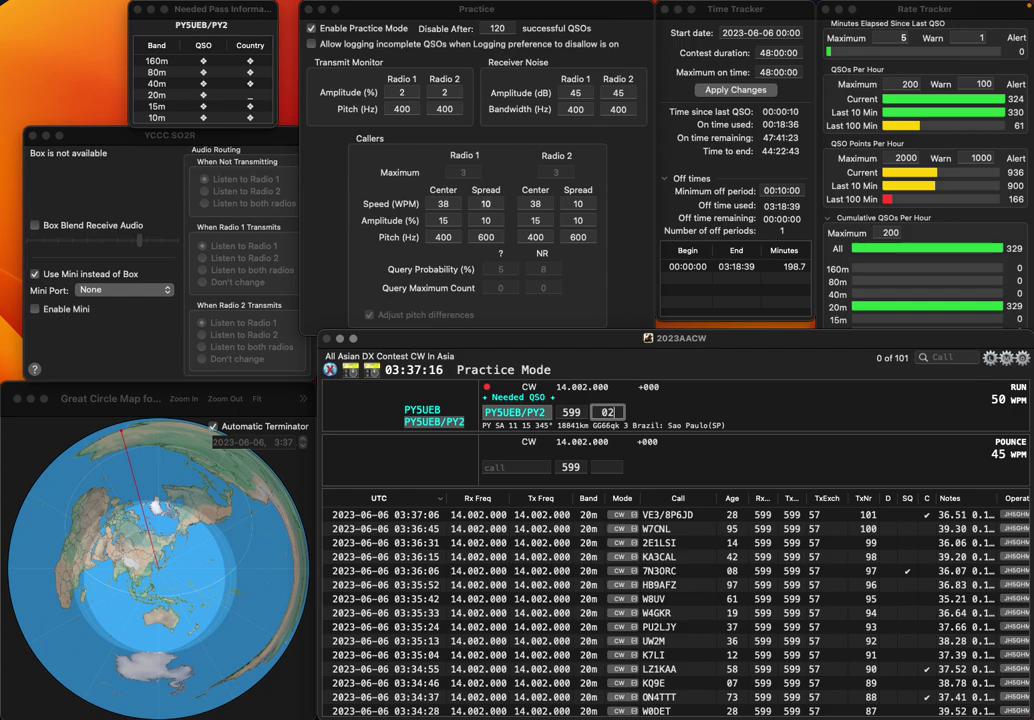
pyautogui.press('Return')
# Step: Enter the call sign DJ4MM and log the contact with received exchange 29
pyautogui.write('DJ')
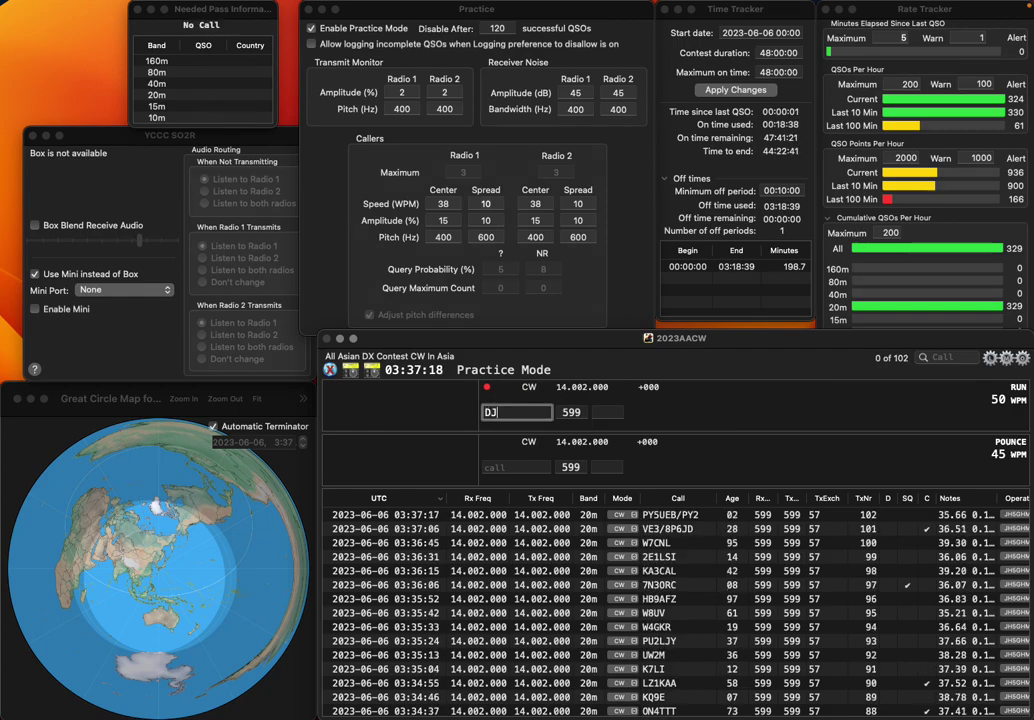
pyautogui.write('4MM')
pyautogui.press('Return')
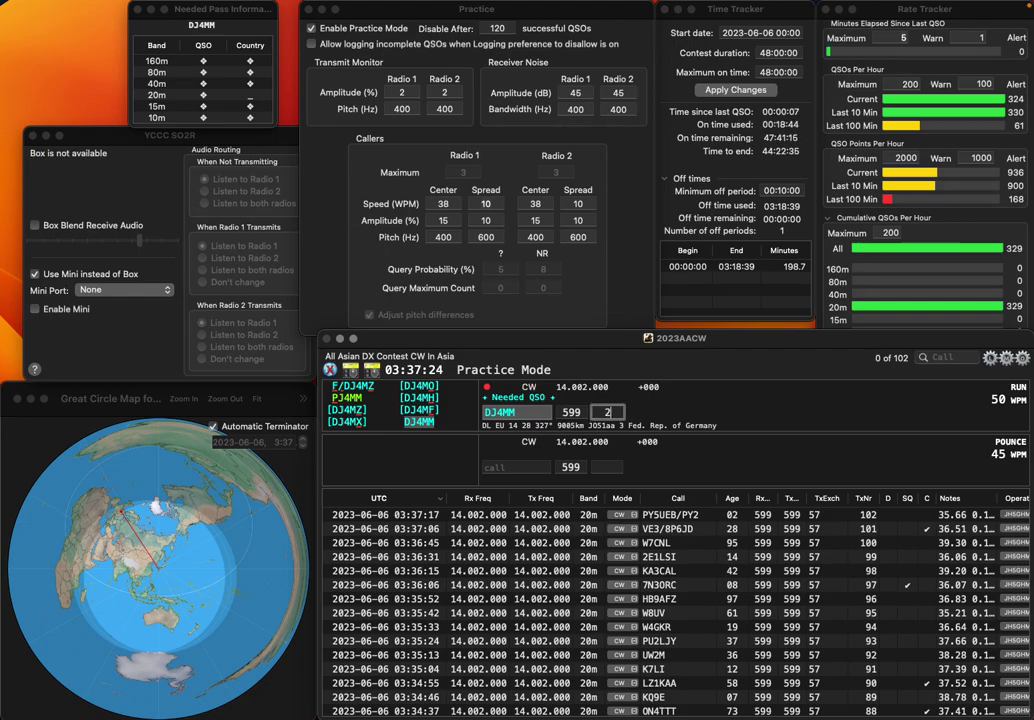
pyautogui.press('Return')
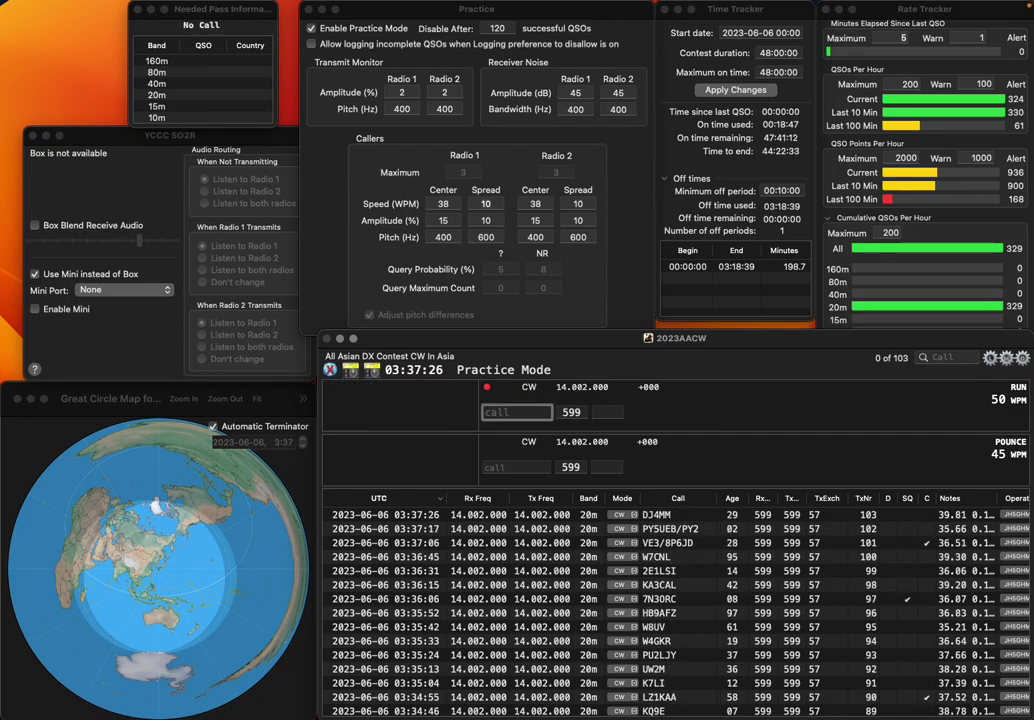
pyautogui.write('UKL')
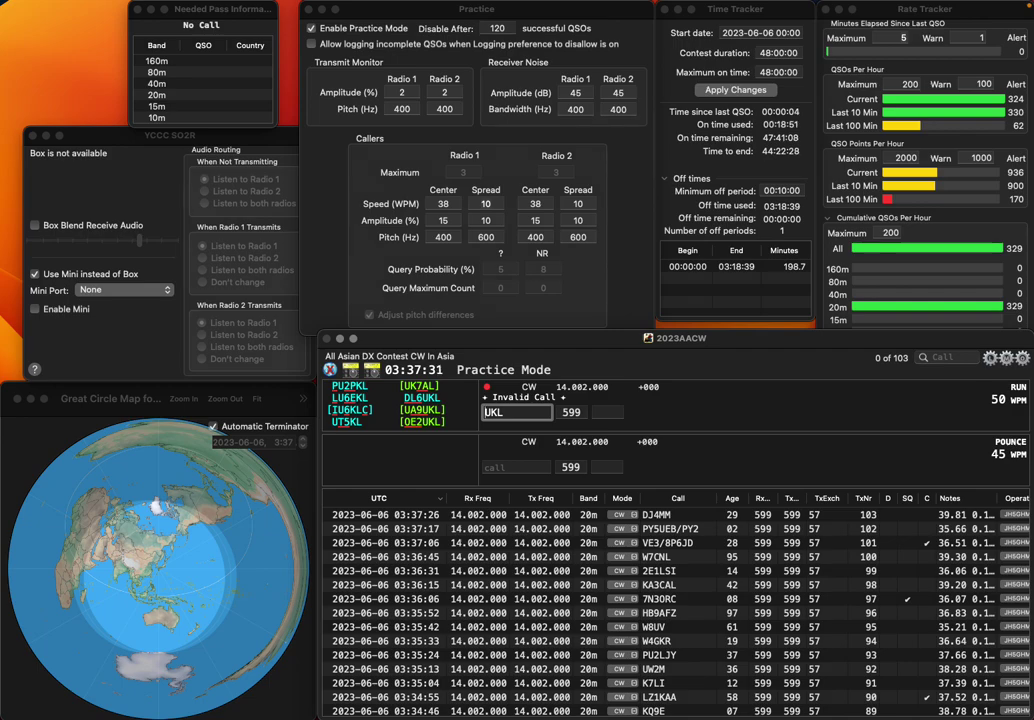
pyautogui.press('Home')
pyautogui.write('DL6')
pyautogui.press('space')
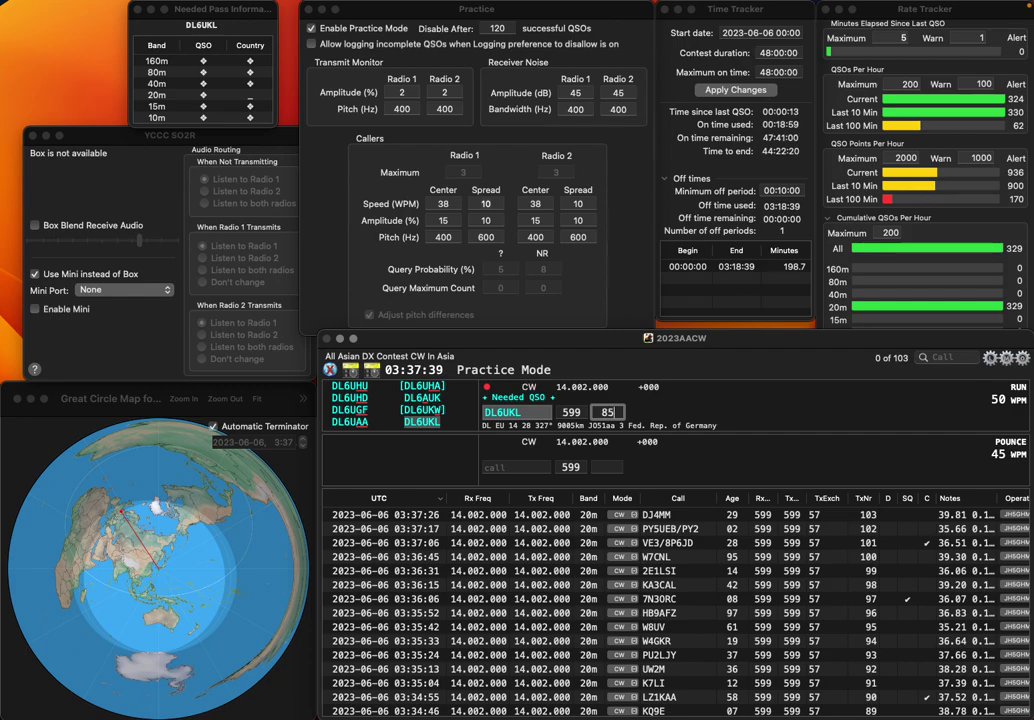
pyautogui.press('Return')
# Step: Enter the partial call L4AKT, complete it to 7L4AKT, and log the contact with received exchange 31
pyautogui.write('L4AKT')
pyautogui.press('Home')
pyautogui.write('7')
pyautogui.press('Return')
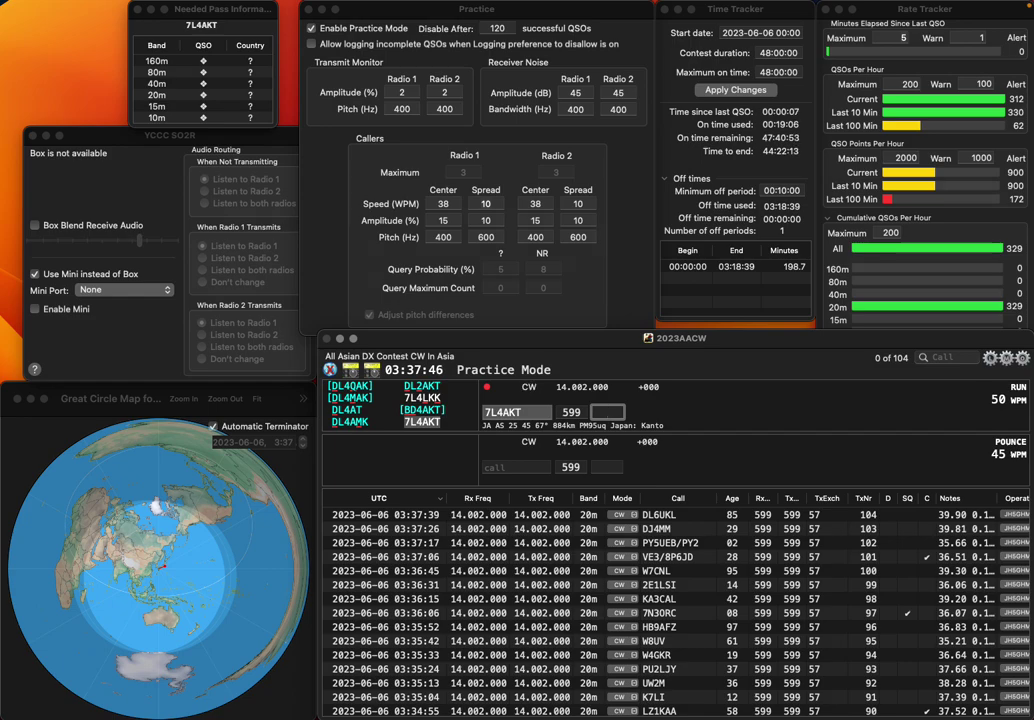
pyautogui.write('31')
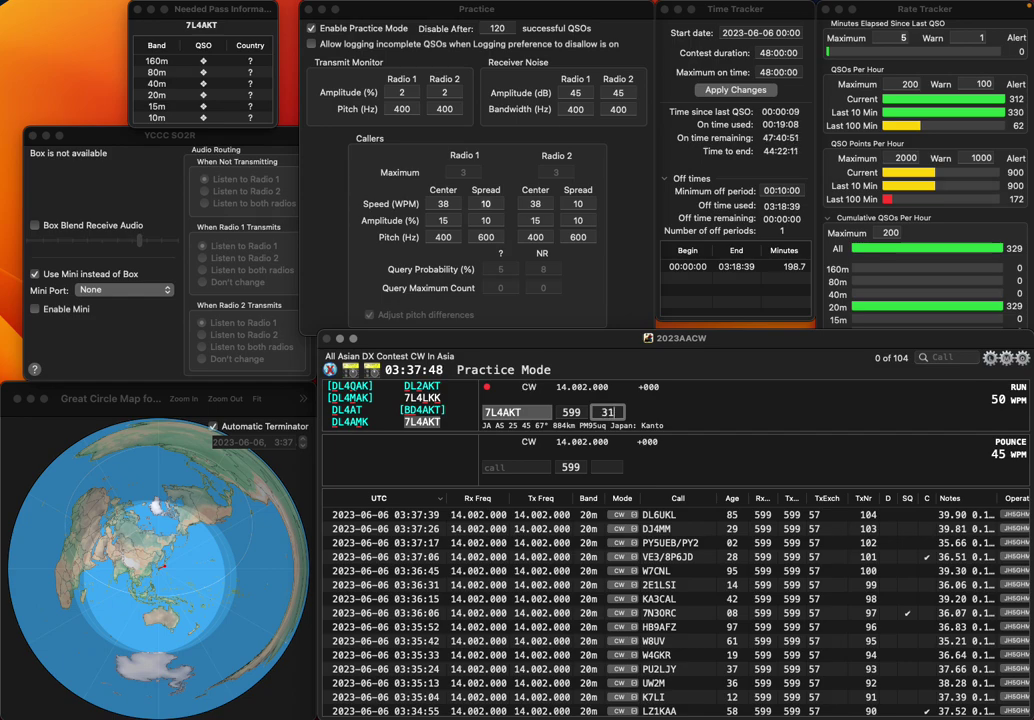
pyautogui.press('Return')
pyautogui.write('JE')
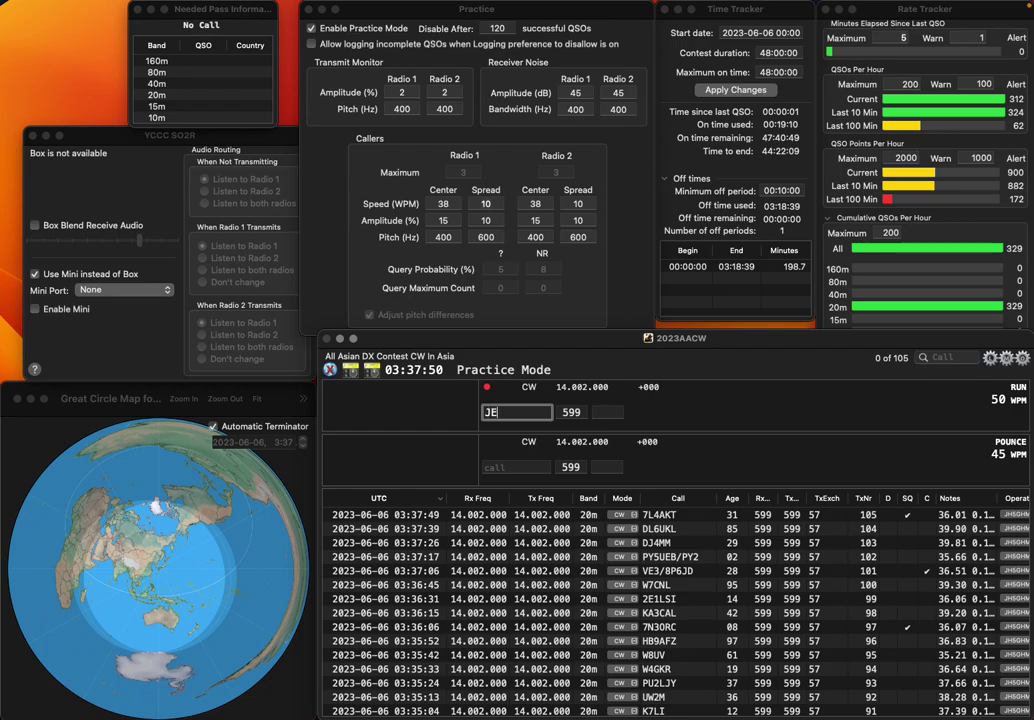
pyautogui.write('3VRJ')
pyautogui.press('Return')
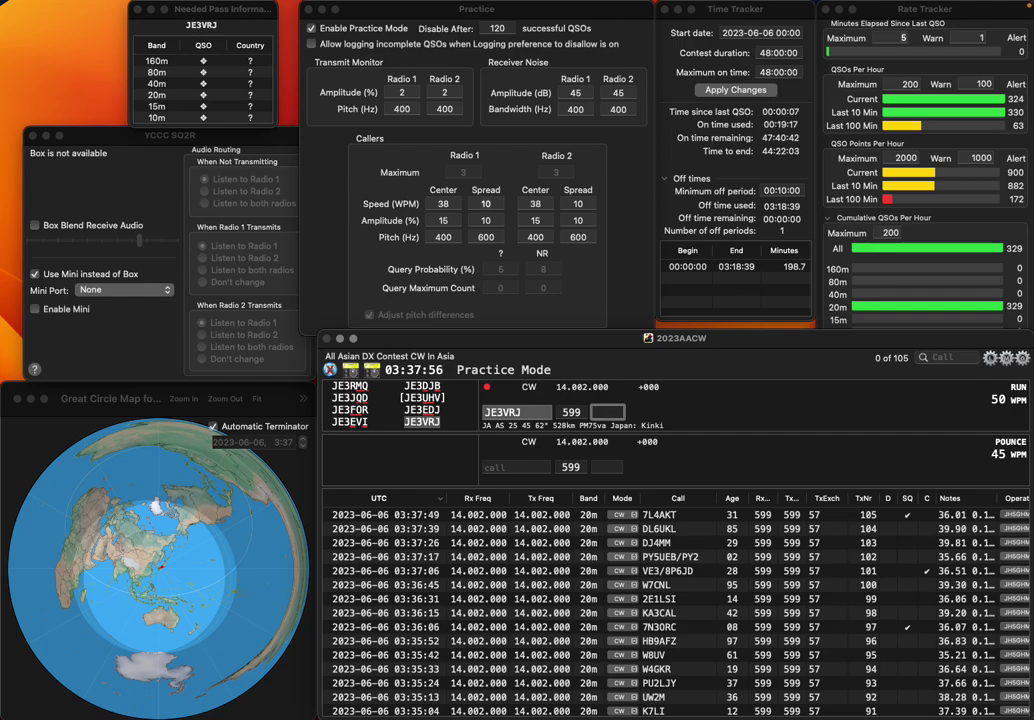
pyautogui.press('Return')
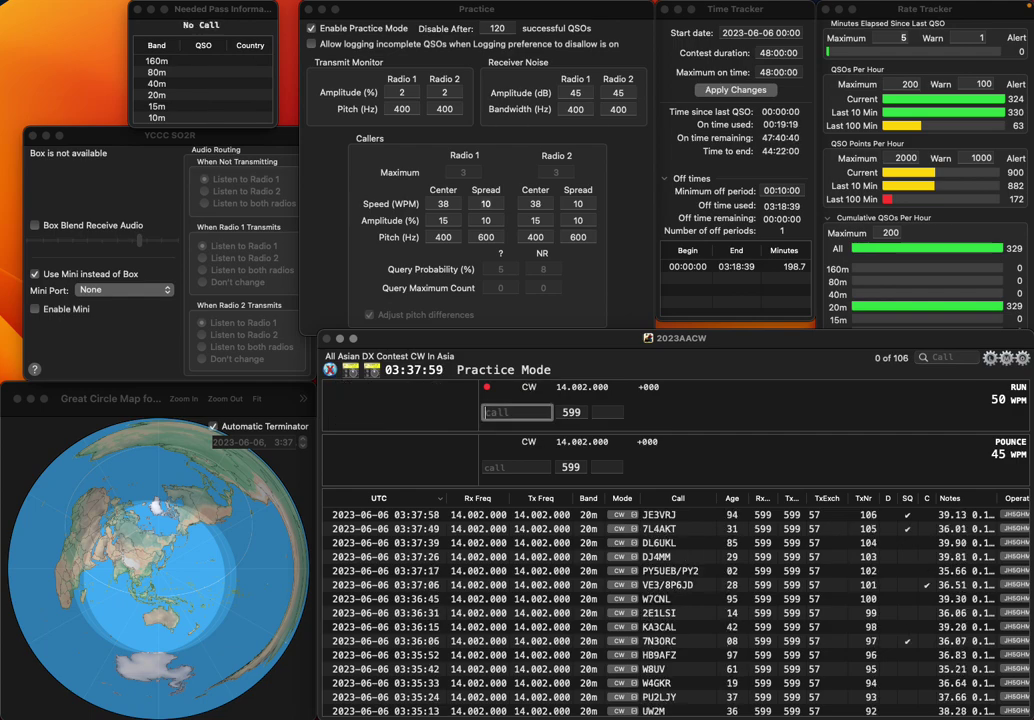
pyautogui.write('HA7')
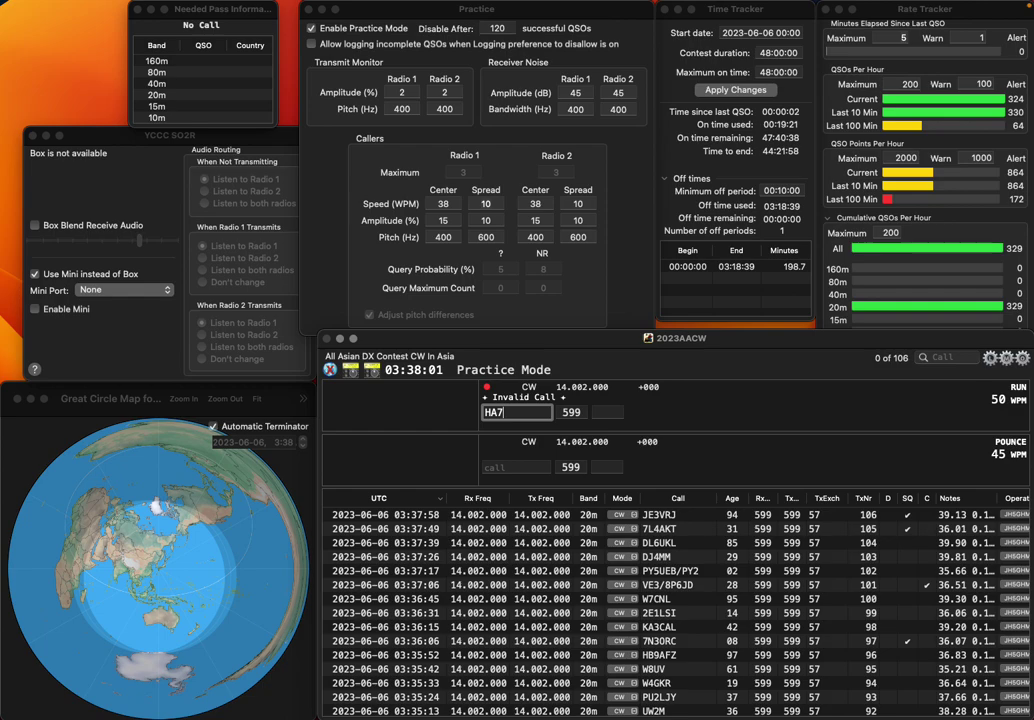
pyautogui.write('FT')
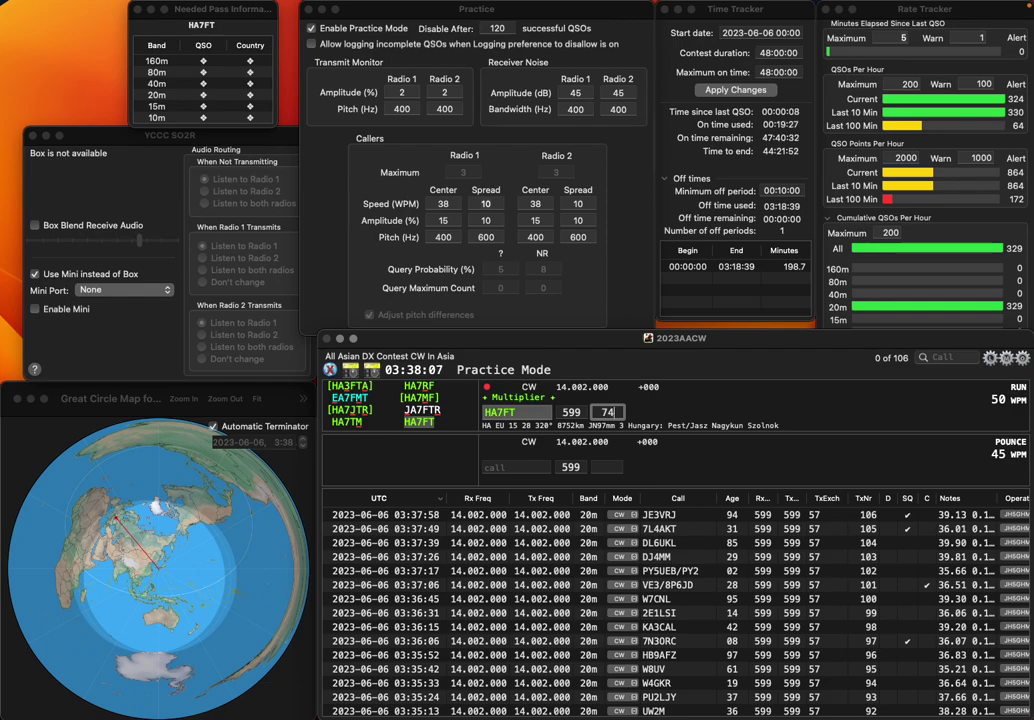
pyautogui.press('Return')
# Step: Enter the call sign DC5CH/P and log the contact with received exchange 38
pyautogui.write('DC5CH')
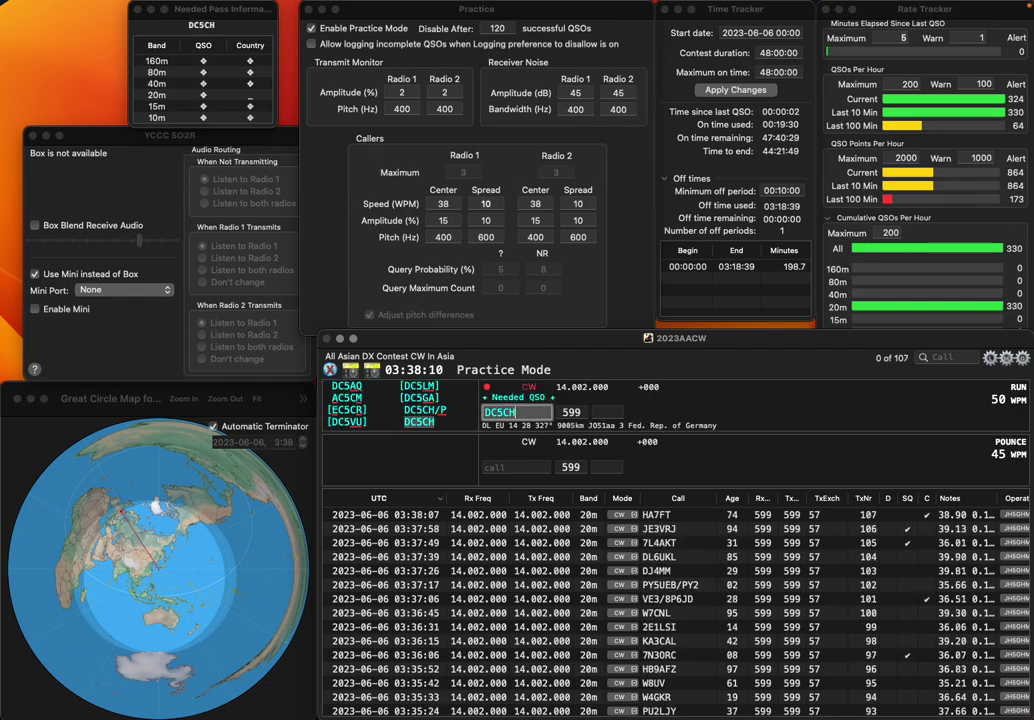
pyautogui.write('/P')
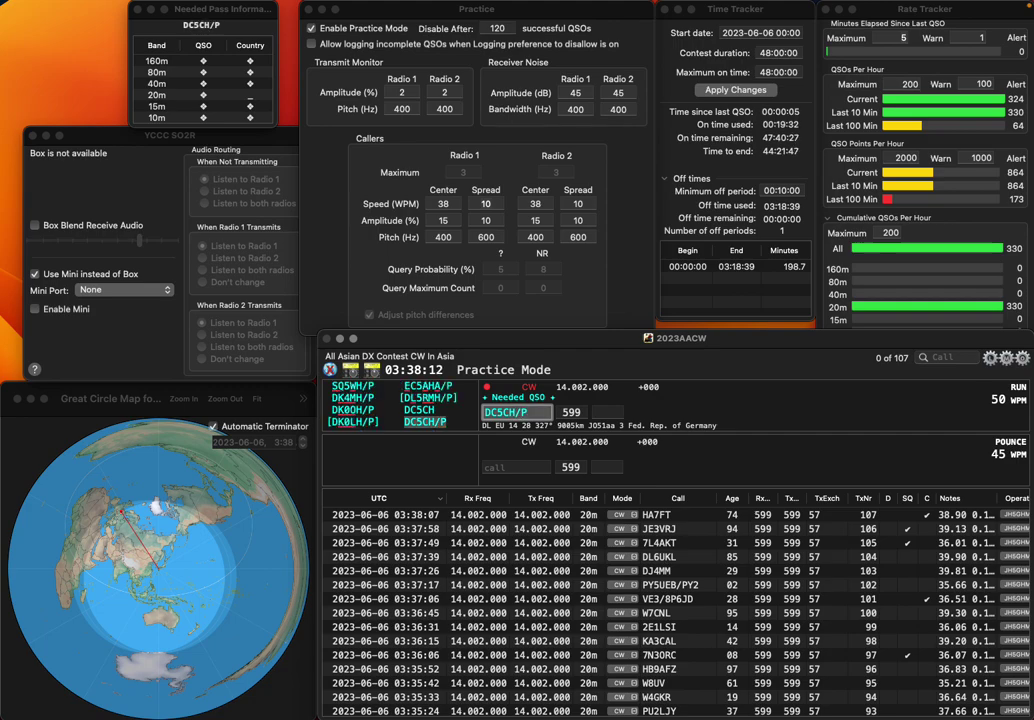
pyautogui.press('space')
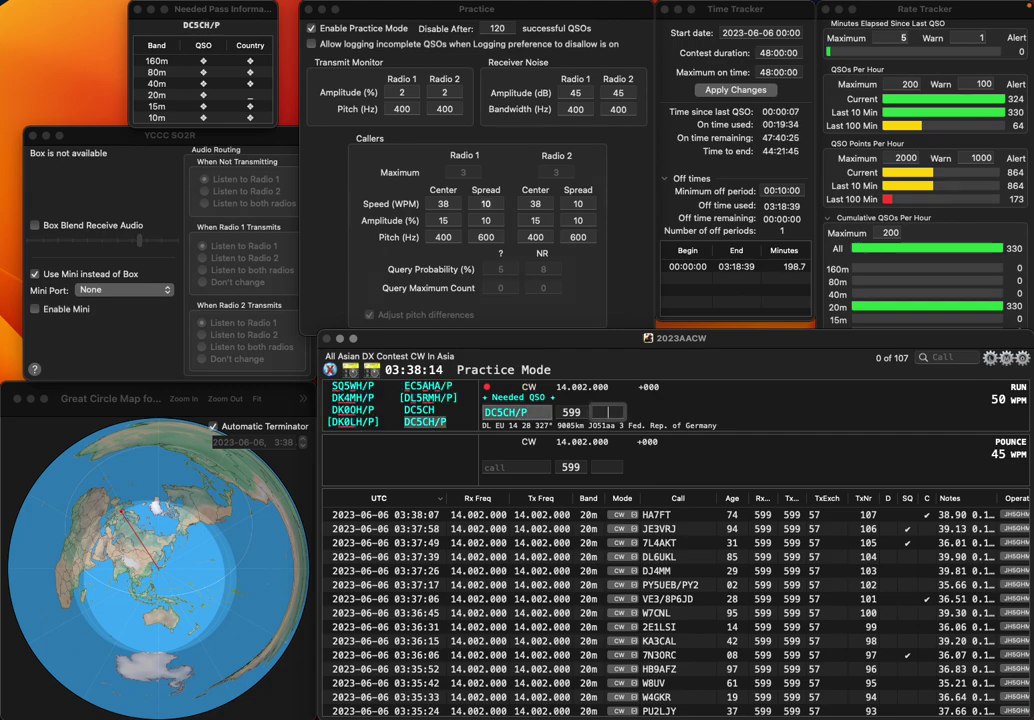
pyautogui.write('38')
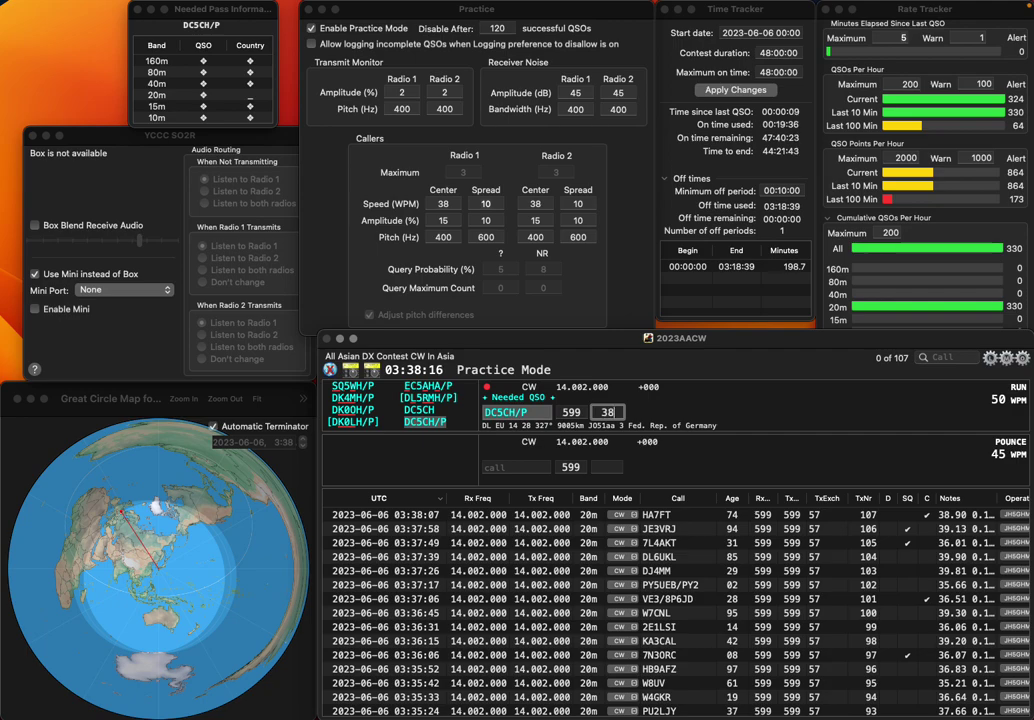
pyautogui.press('Return')
# Step: Enter the call sign EA1J and log the contact with received exchange 28
pyautogui.write('EA1J')
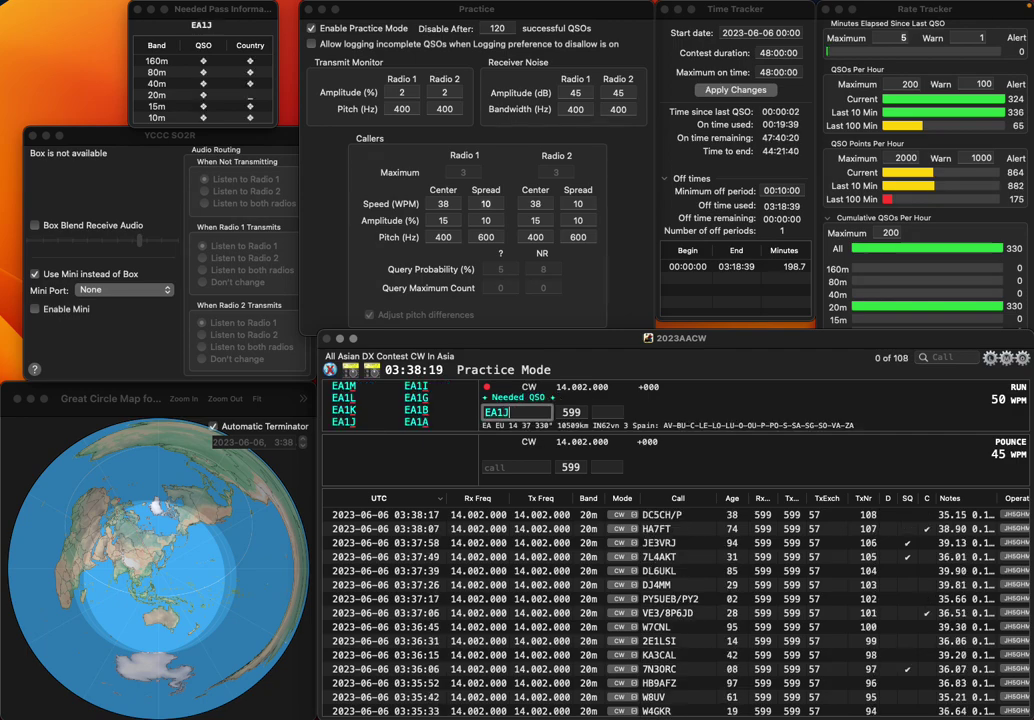
pyautogui.press('space')
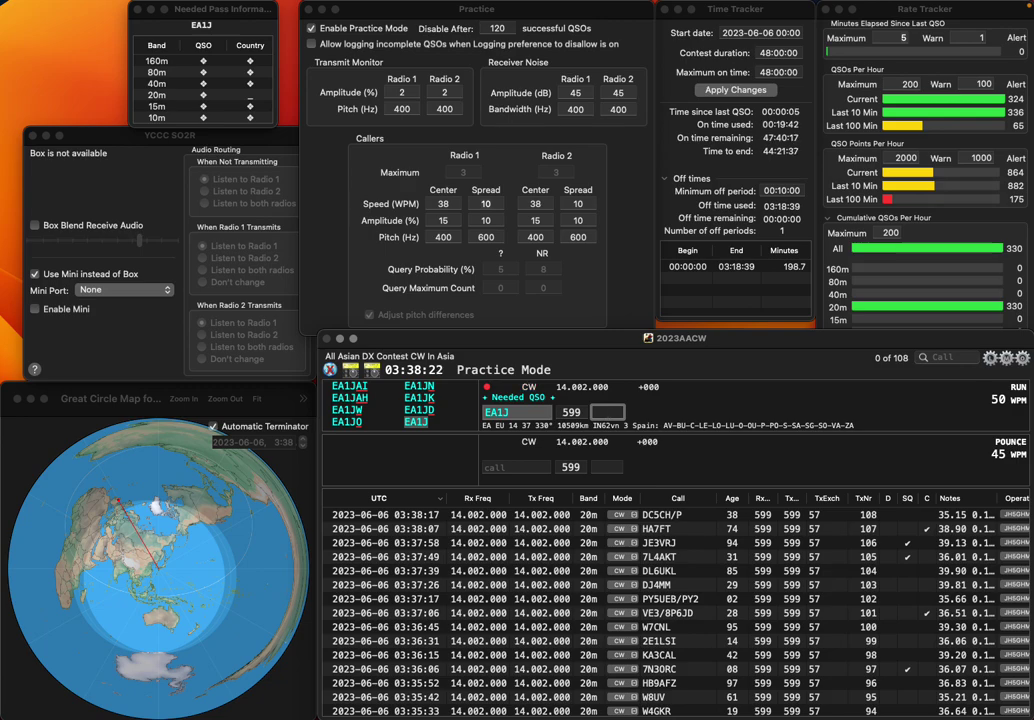
pyautogui.write('28')
pyautogui.press('Return')
# Step: Enter the partial call VEUZ, complete it to VE3UZ/3, and log the contact with received exchange 74
pyautogui.write('VEUZ/3')
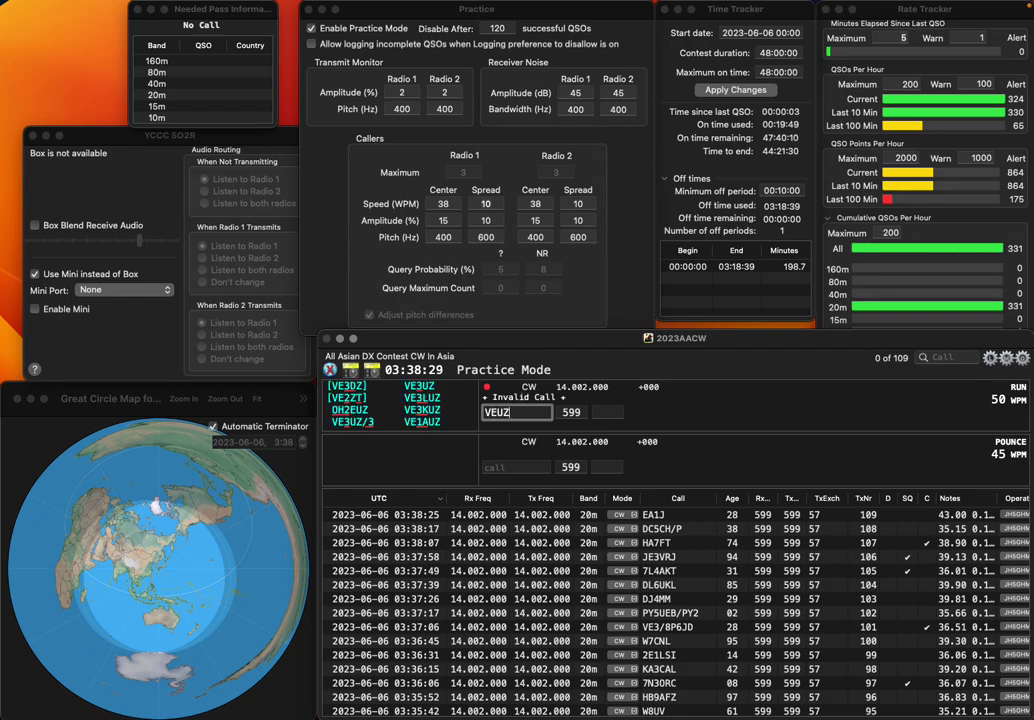
pyautogui.press('Left')
pyautogui.press('Left')
pyautogui.press('Left')
pyautogui.press('Return')
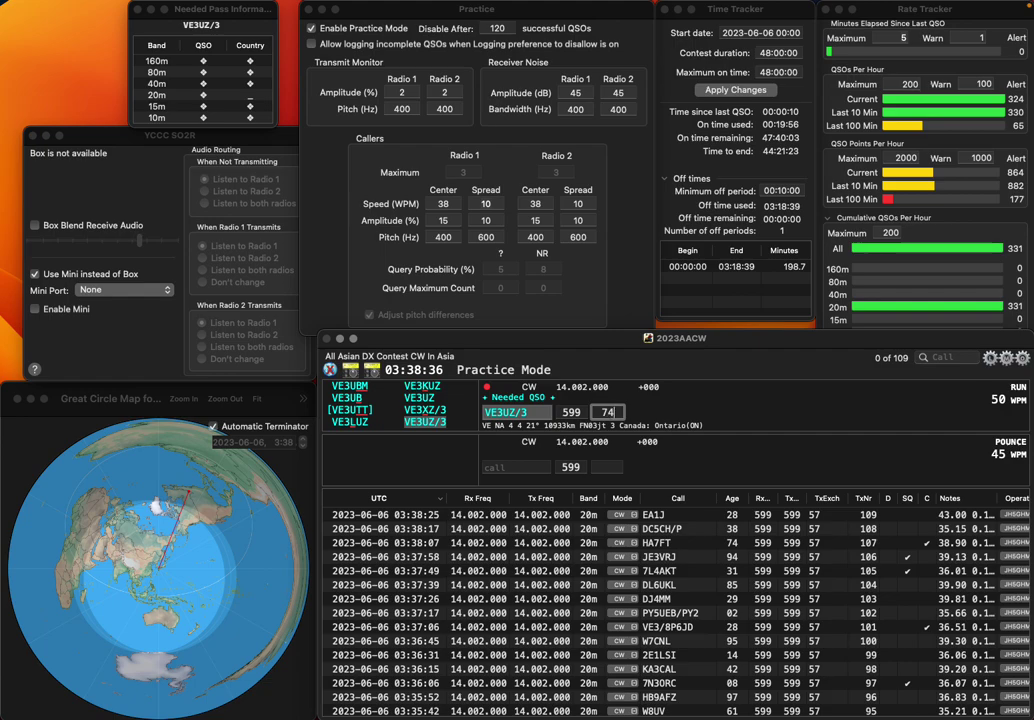
pyautogui.press('Return')
pyautogui.write('KD9TPE')
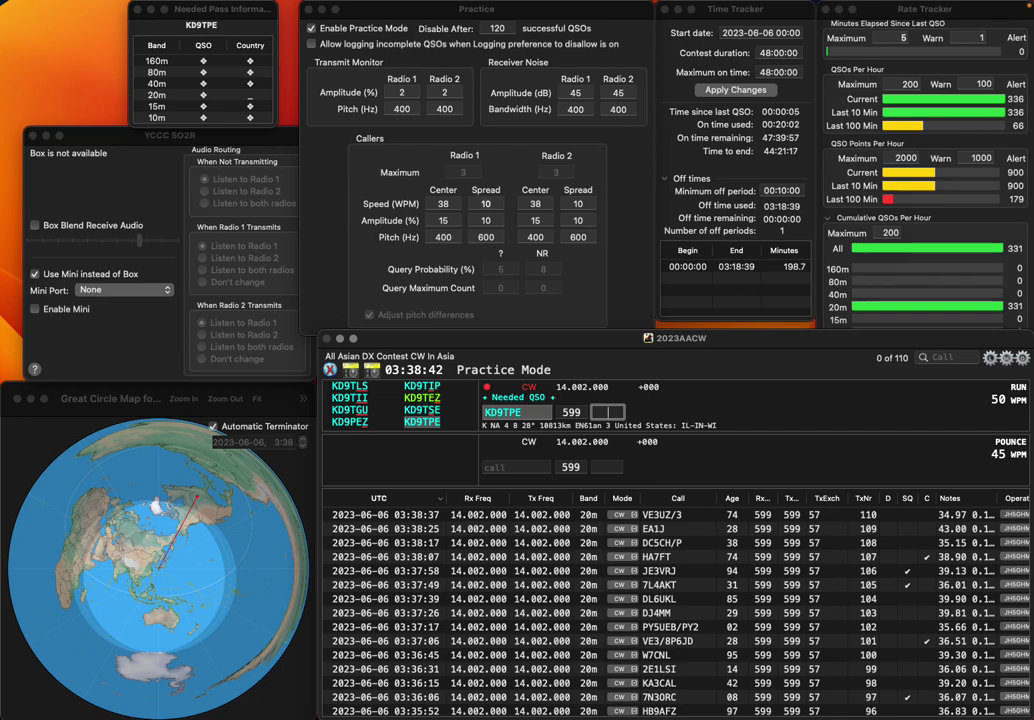
pyautogui.write('32')
pyautogui.press('Return')
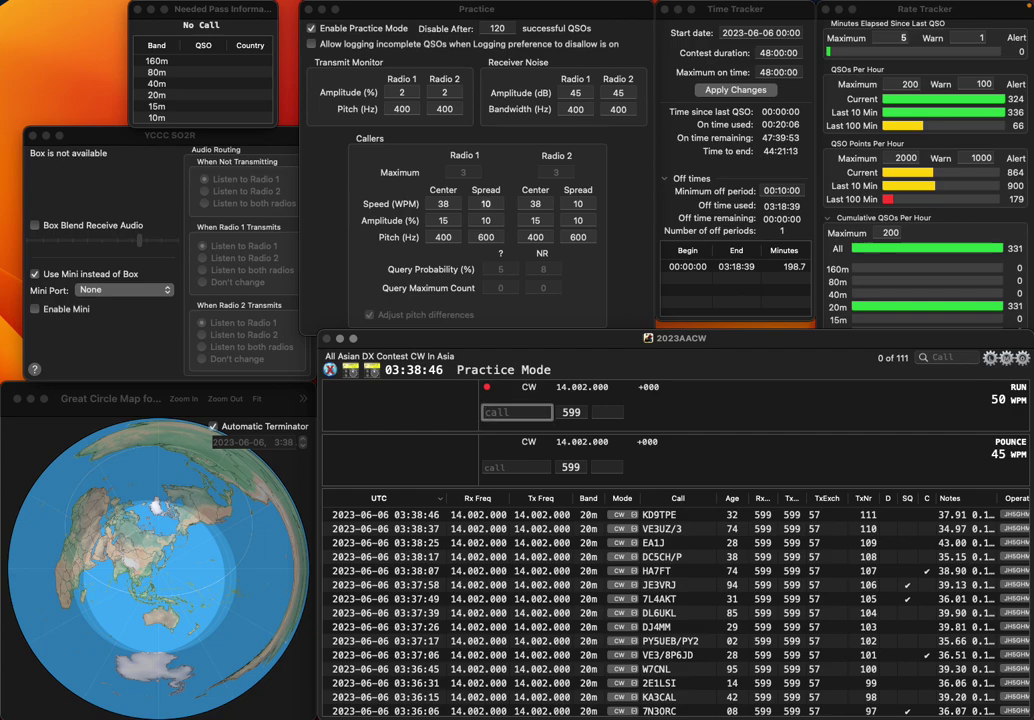
pyautogui.write('GI0AZB')
pyautogui.press('space')
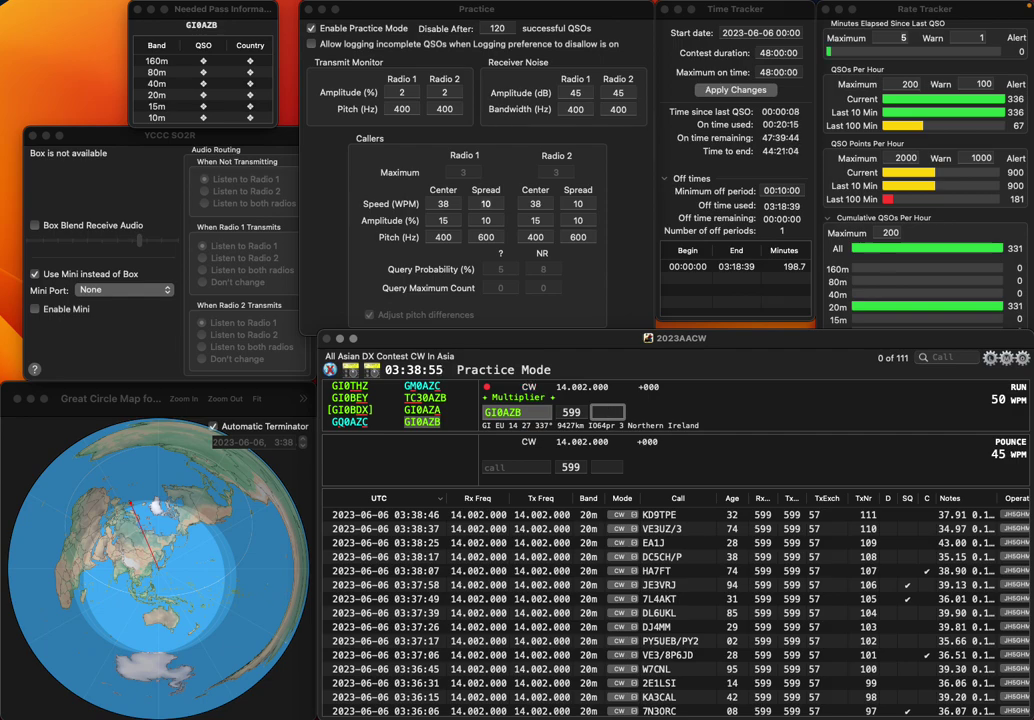
pyautogui.write('5')
pyautogui.press('Return')
pyautogui.write('KI7Y')
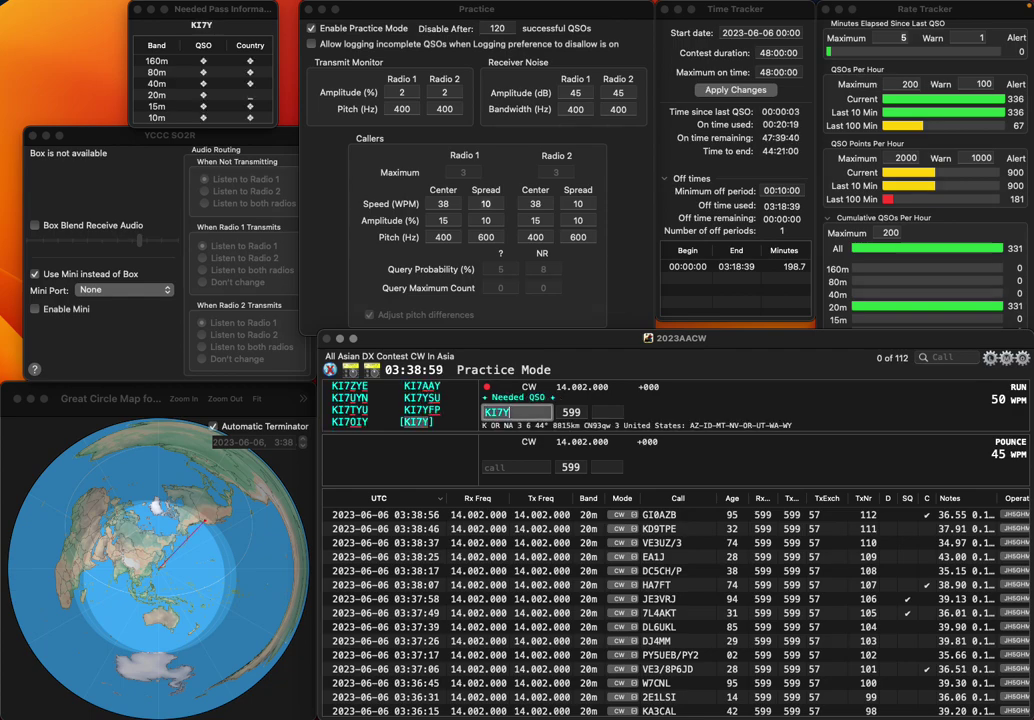
pyautogui.write('FP')
pyautogui.press('space')
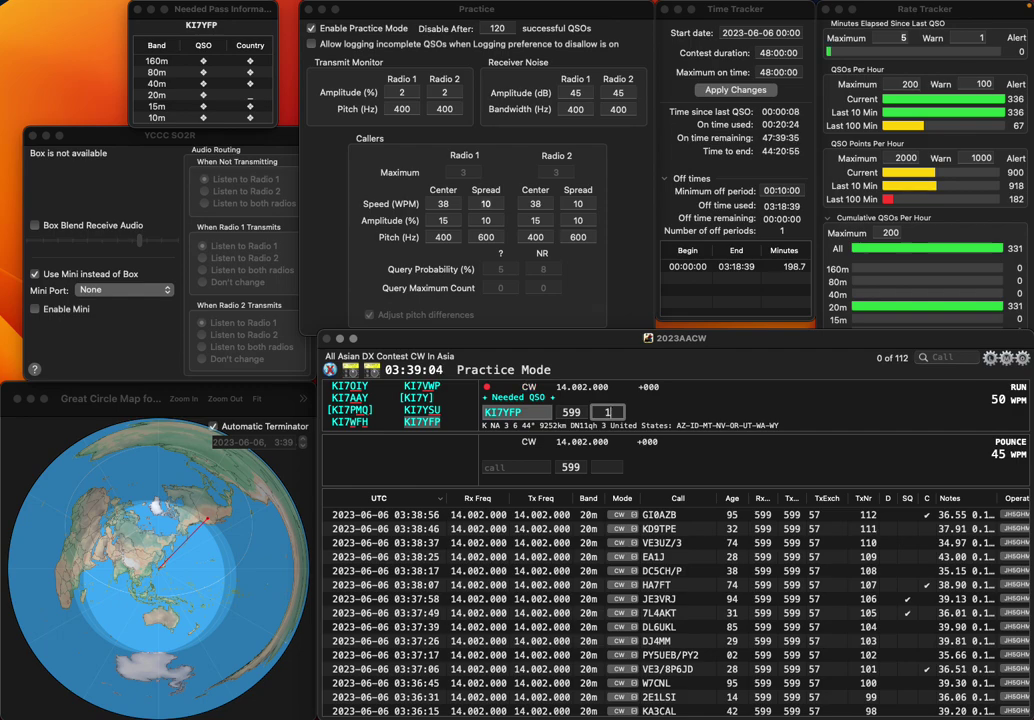
pyautogui.press('Return')
pyautogui.write('DB1MJ')
pyautogui.press('Return')
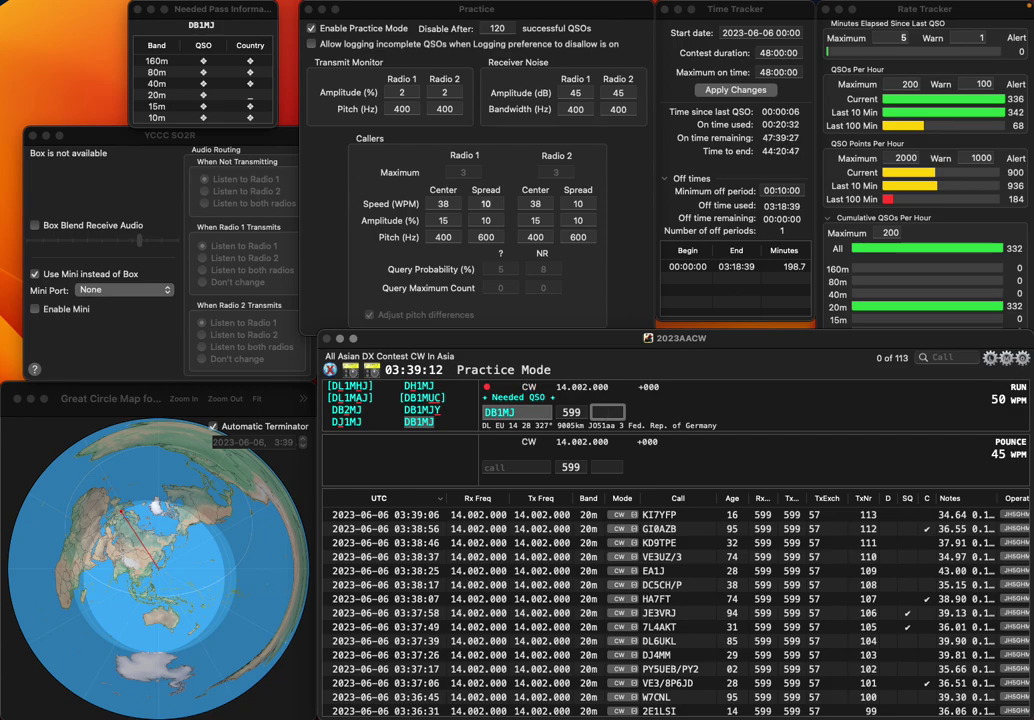
pyautogui.write('2')
pyautogui.press('Return')
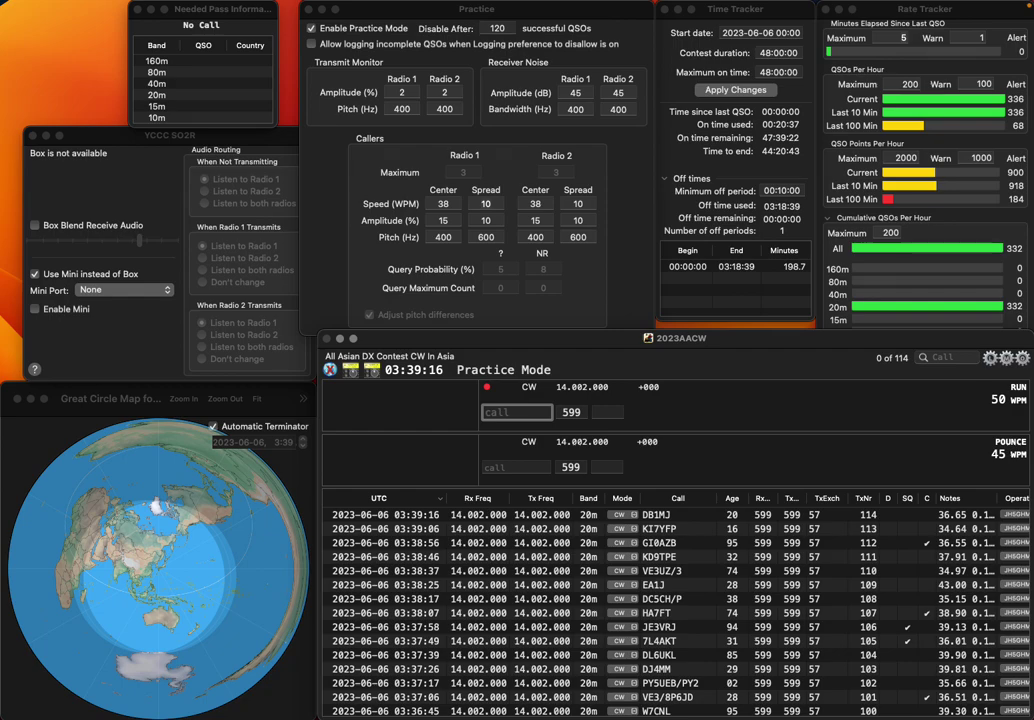
# Step: Enter the call sign W4JL and log the contact with received exchange 52
pyautogui.write('D')
pyautogui.write('4JL')
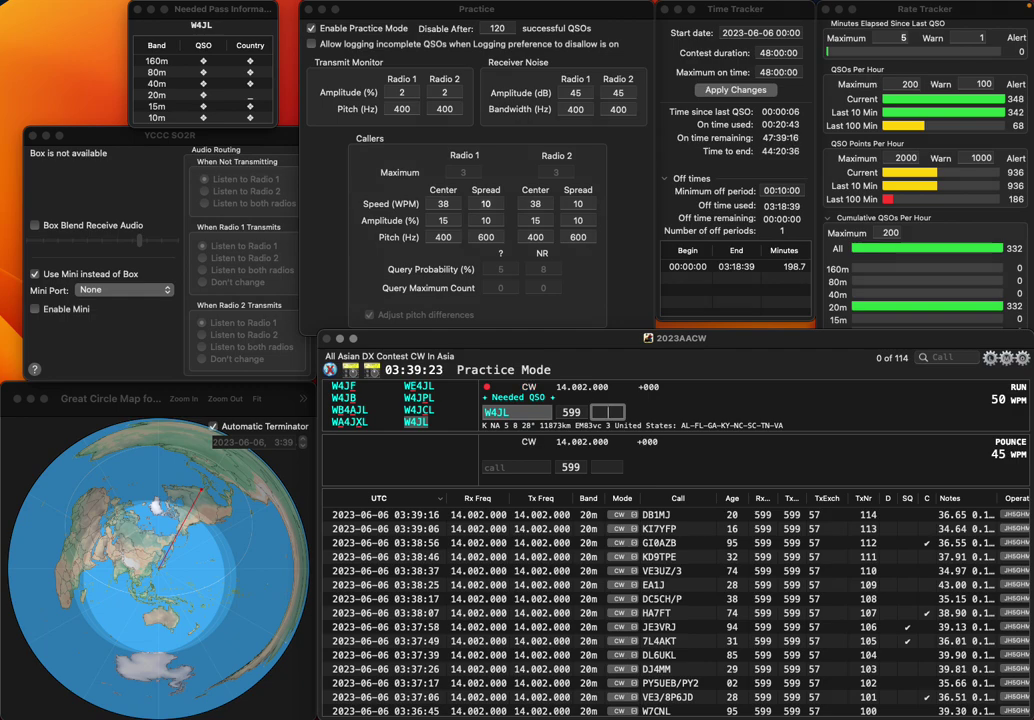
pyautogui.write('52')
pyautogui.press('Return')
# Step: Enter the call sign DF0CF and log the contact with received exchange 77
pyautogui.write('DF0')
pyautogui.write('CF')
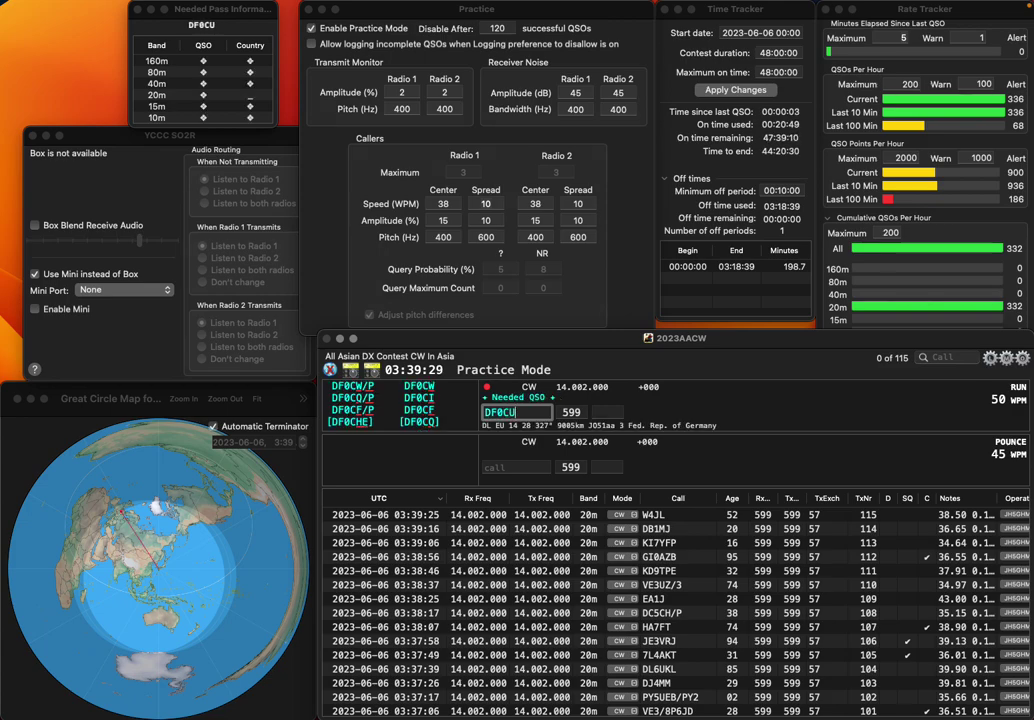
pyautogui.press('space')
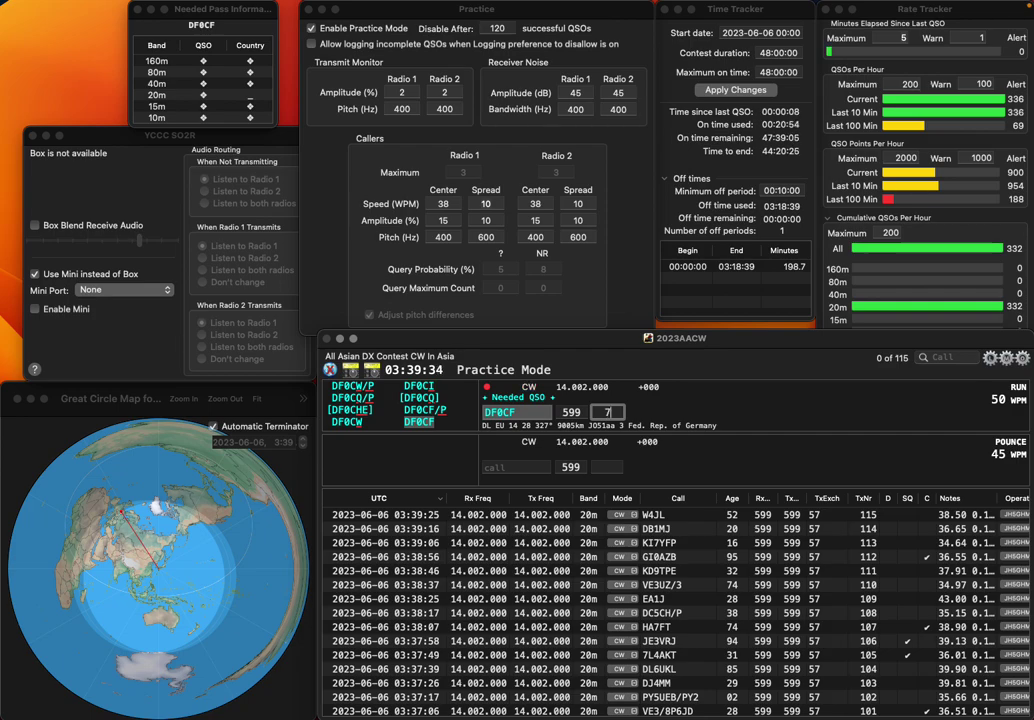
pyautogui.press('Return')
pyautogui.write('EA4EMC')
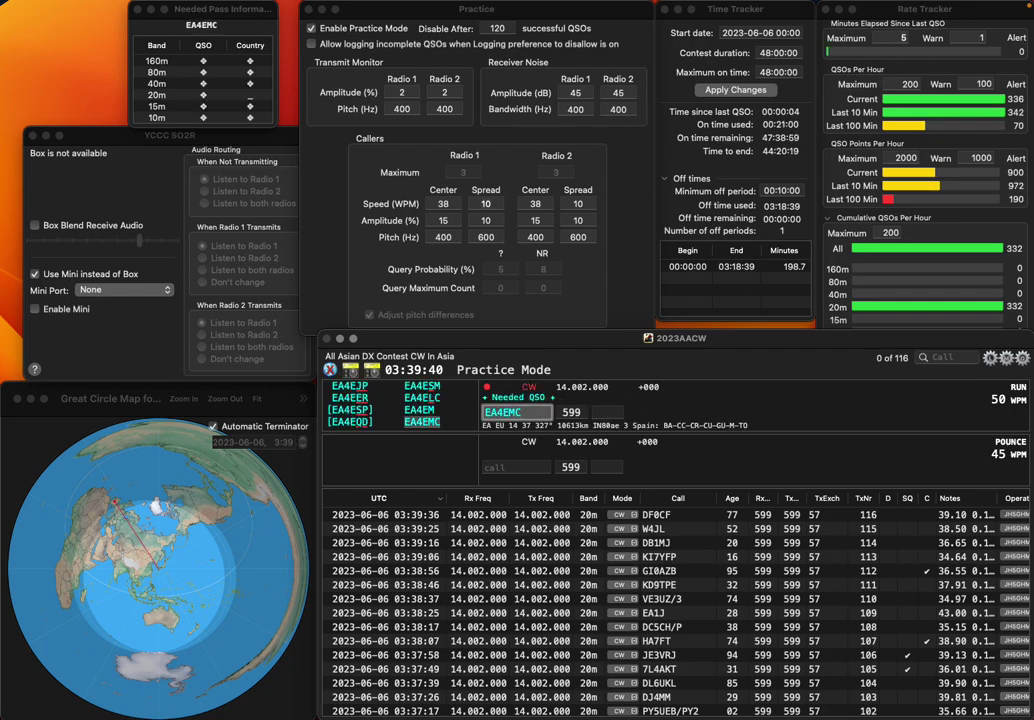
pyautogui.press('space')
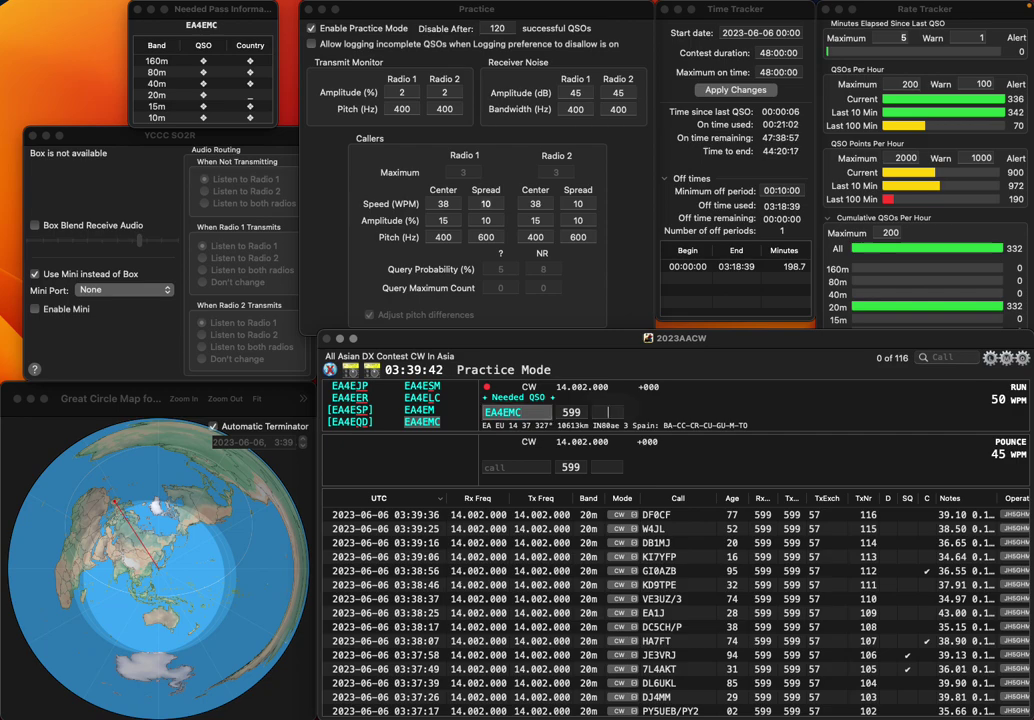
pyautogui.write('71')
pyautogui.press('Return')
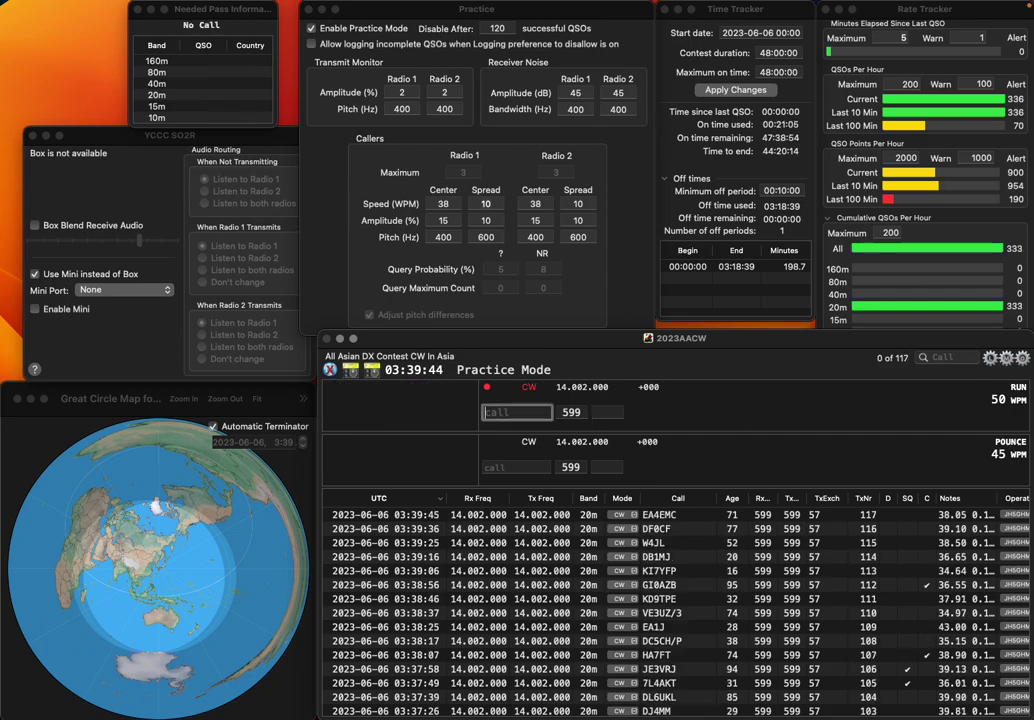
pyautogui.write('N2')
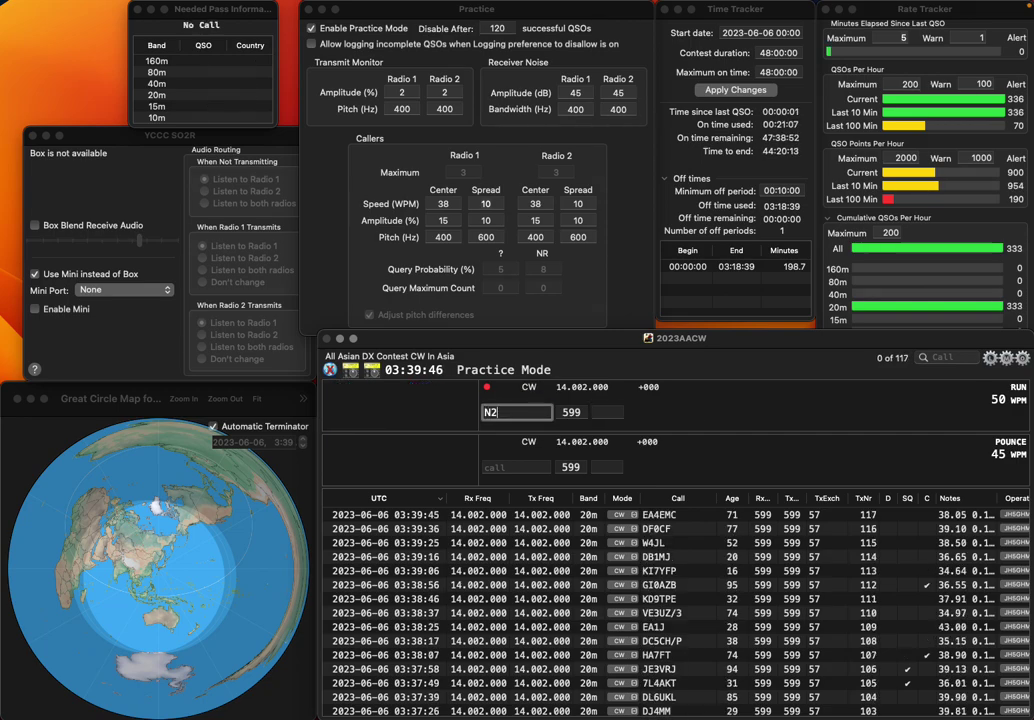
pyautogui.write('NJZ')
pyautogui.press('space')
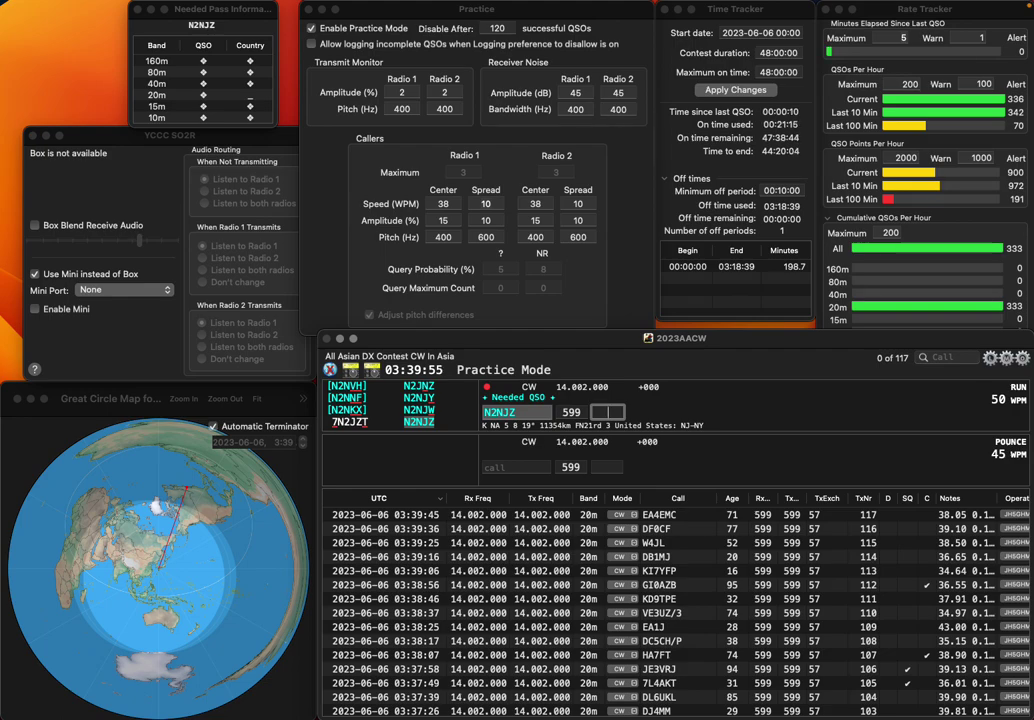
pyautogui.write('5')
pyautogui.press('Return')
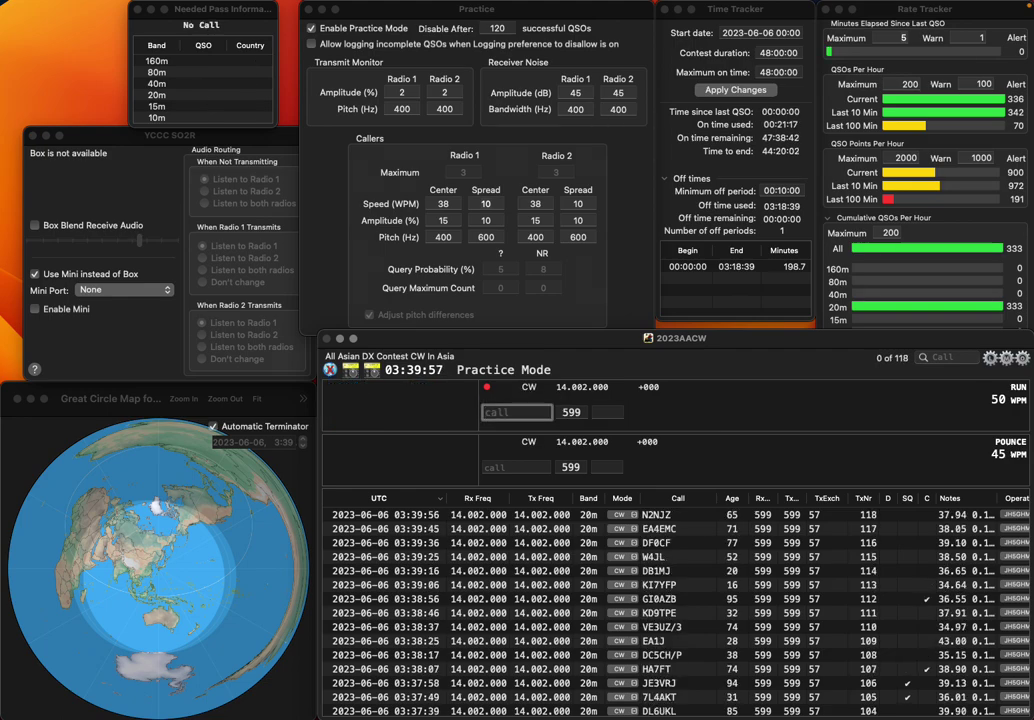
pyautogui.write('0H2PIU')
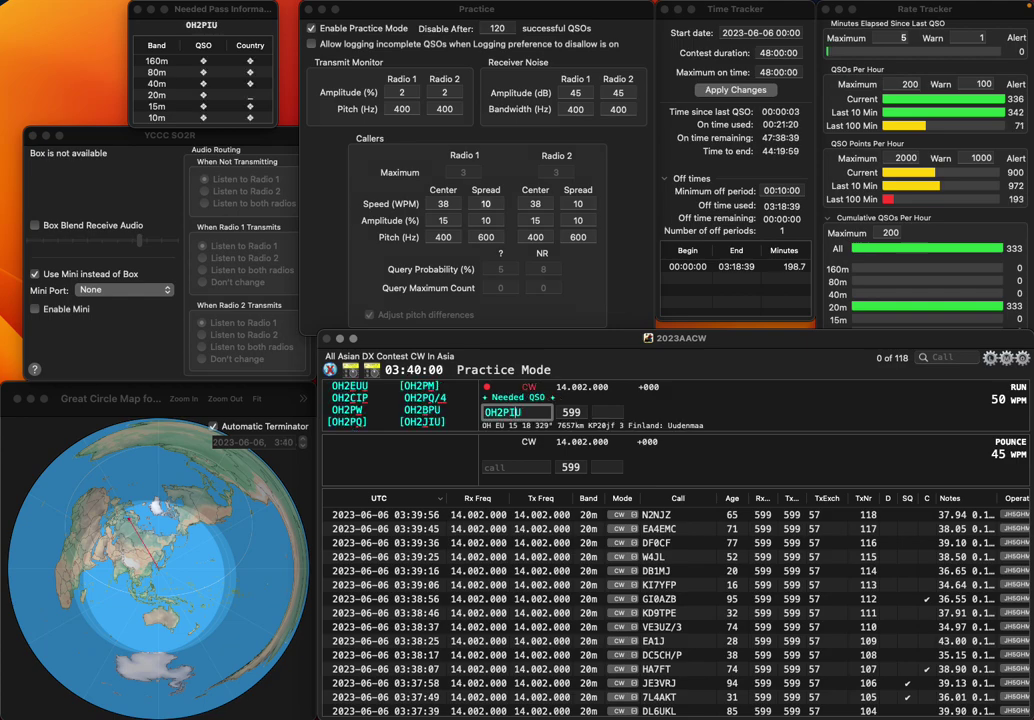
pyautogui.press('Left')
pyautogui.press('Left')
pyautogui.press('BackSpace')
pyautogui.write('J')
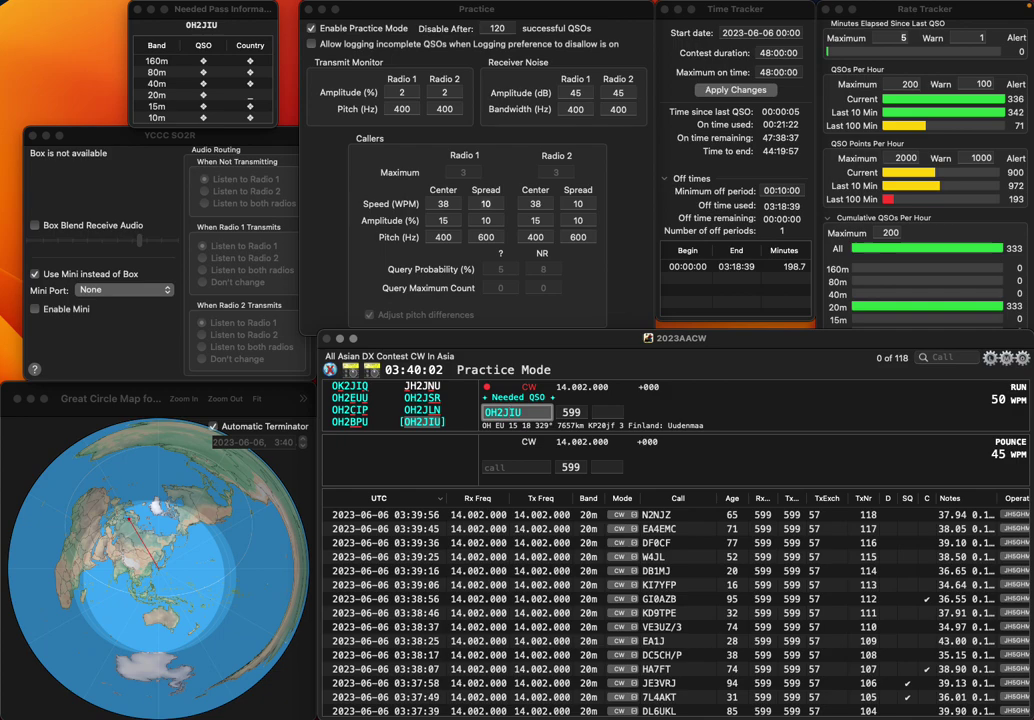
pyautogui.press('Tab')
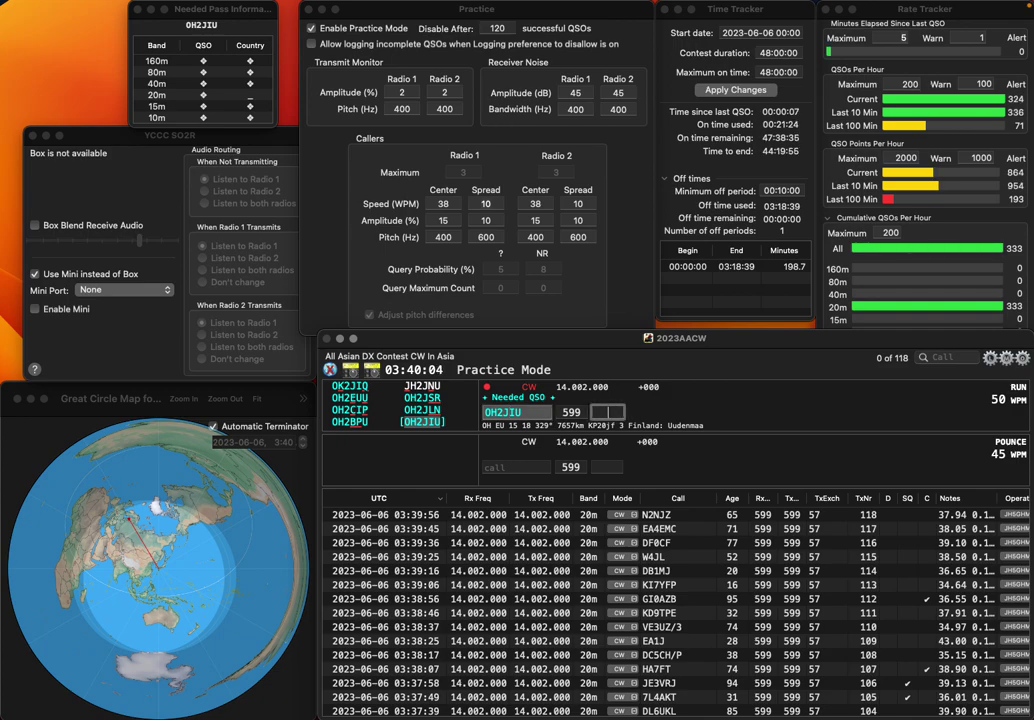
pyautogui.write('50')
pyautogui.press('Return')
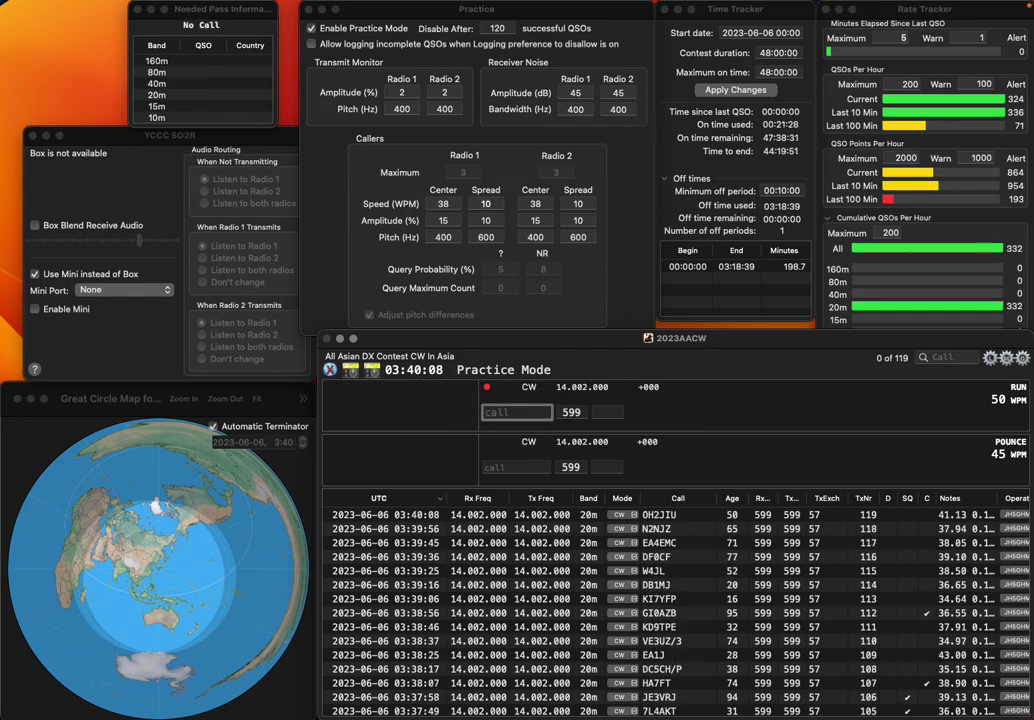
# Step: Enter the partial call ON4L, complete it to ON4LN, and log the contact with received exchange 34
pyautogui.write('ON4L')
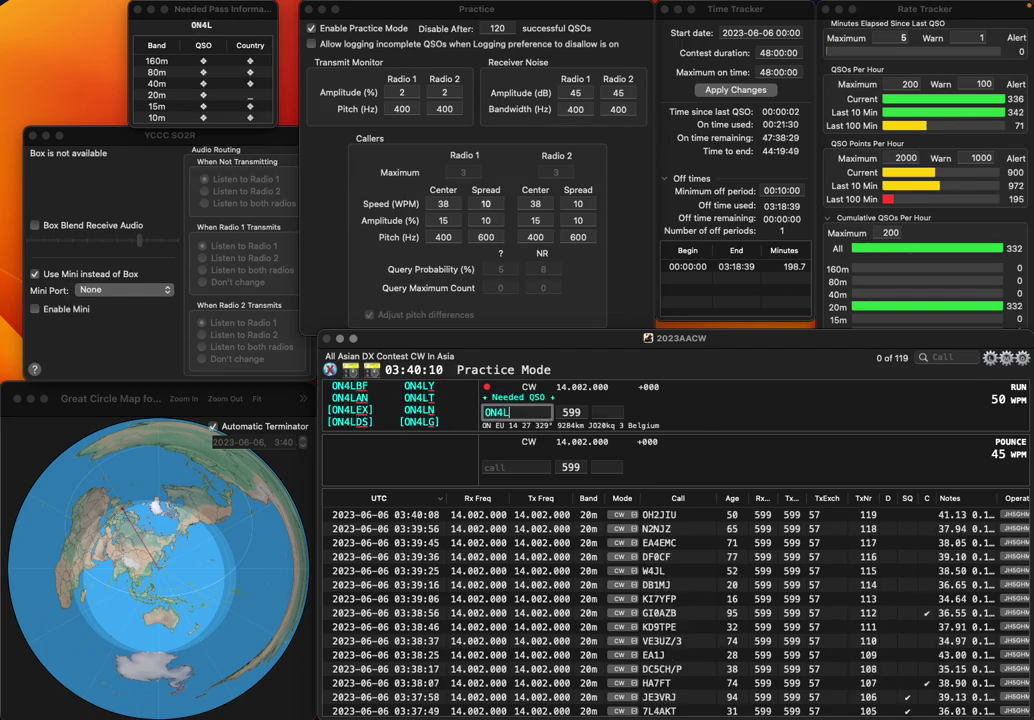
pyautogui.write('N')
pyautogui.press('Return')
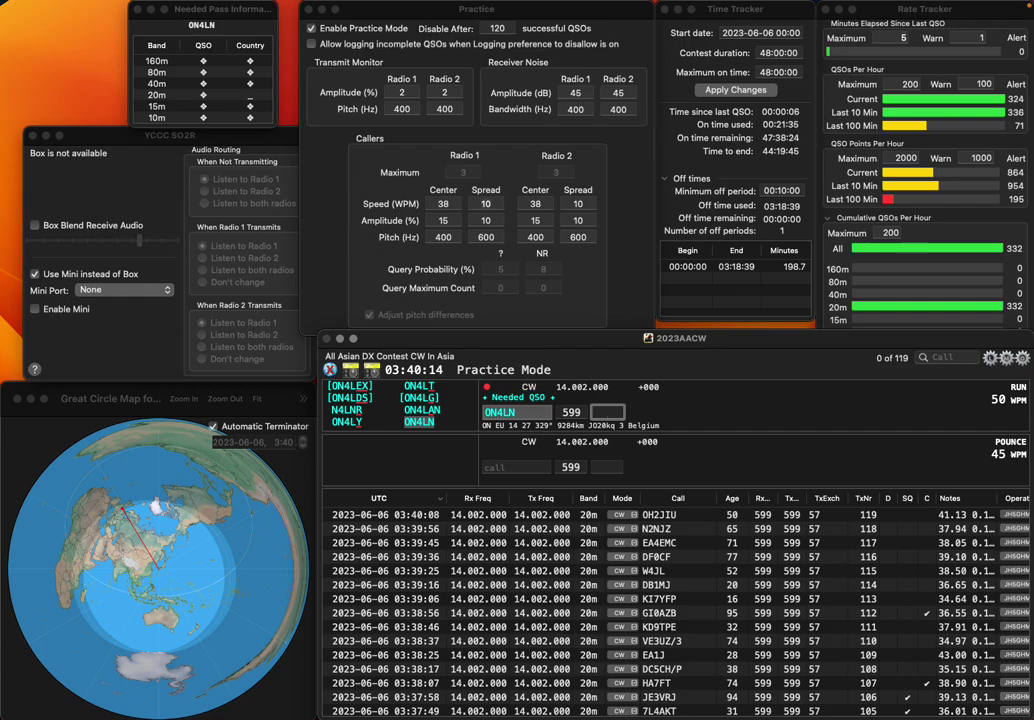
pyautogui.write('3')
pyautogui.press('Return')
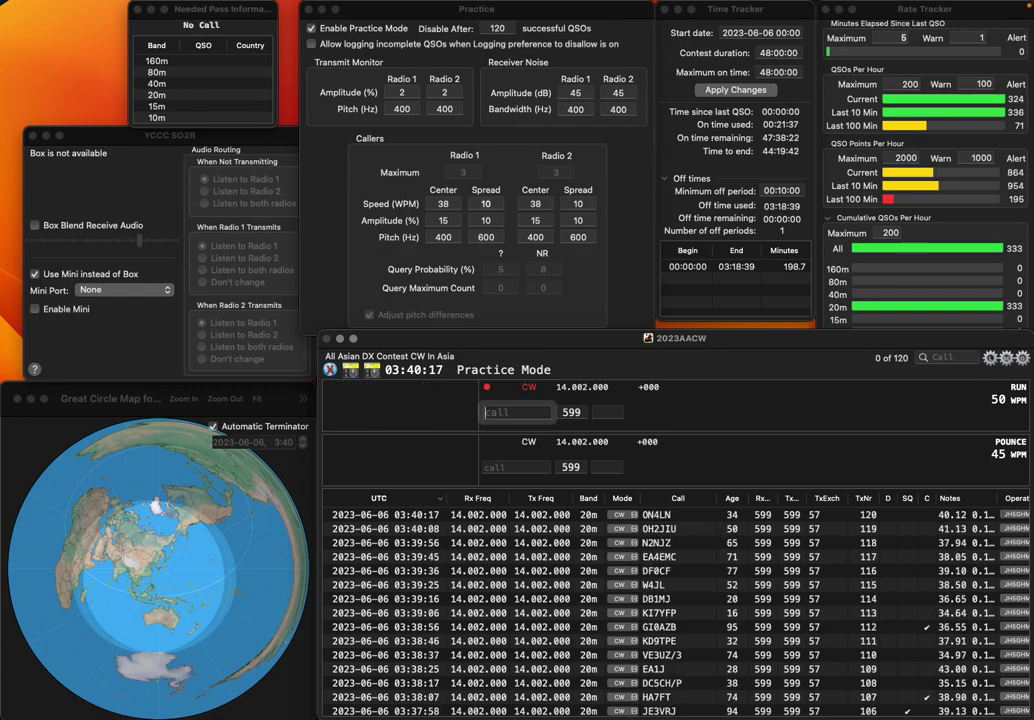